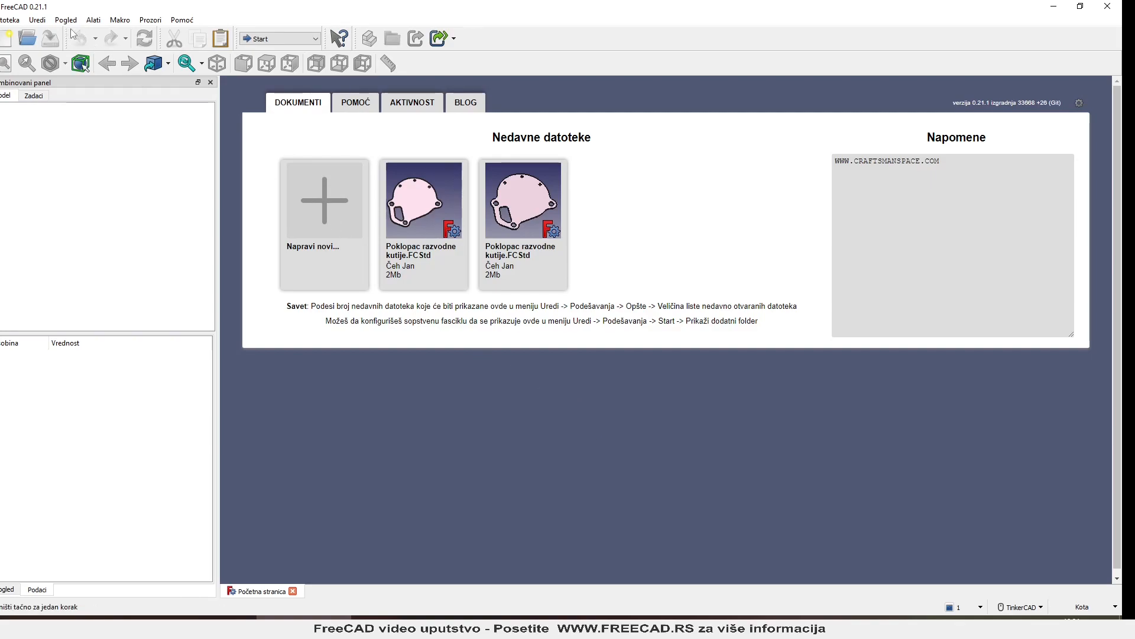
# - Browse the available interface languages in the general preferences, keeping Srpski
pyautogui.click(42, 22)
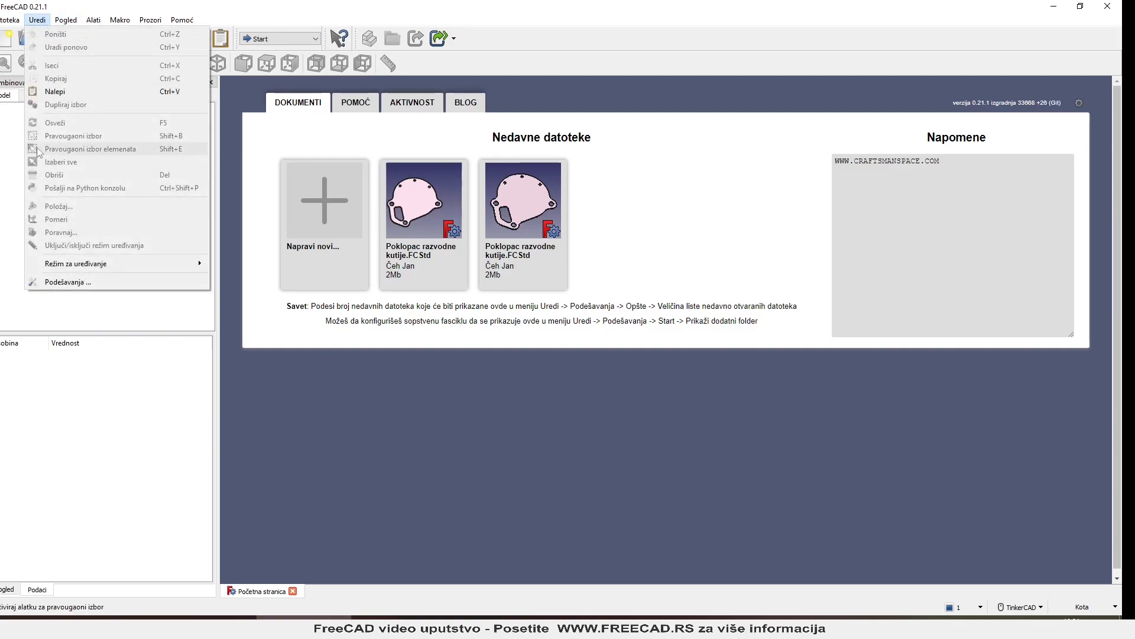
pyautogui.click(68, 281)
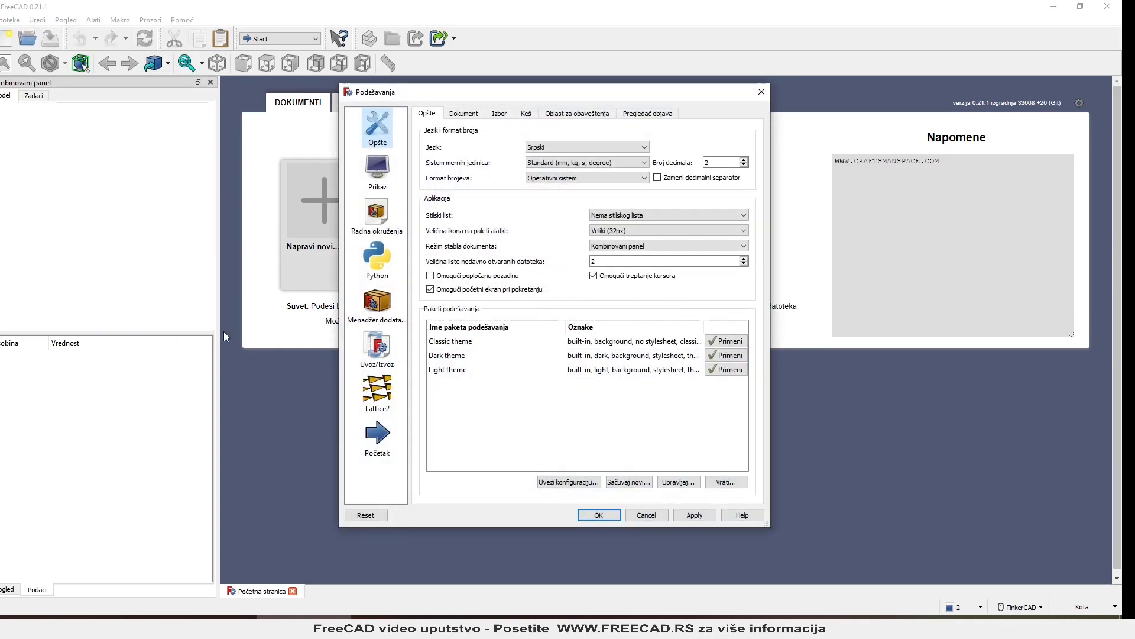
pyautogui.click(567, 147)
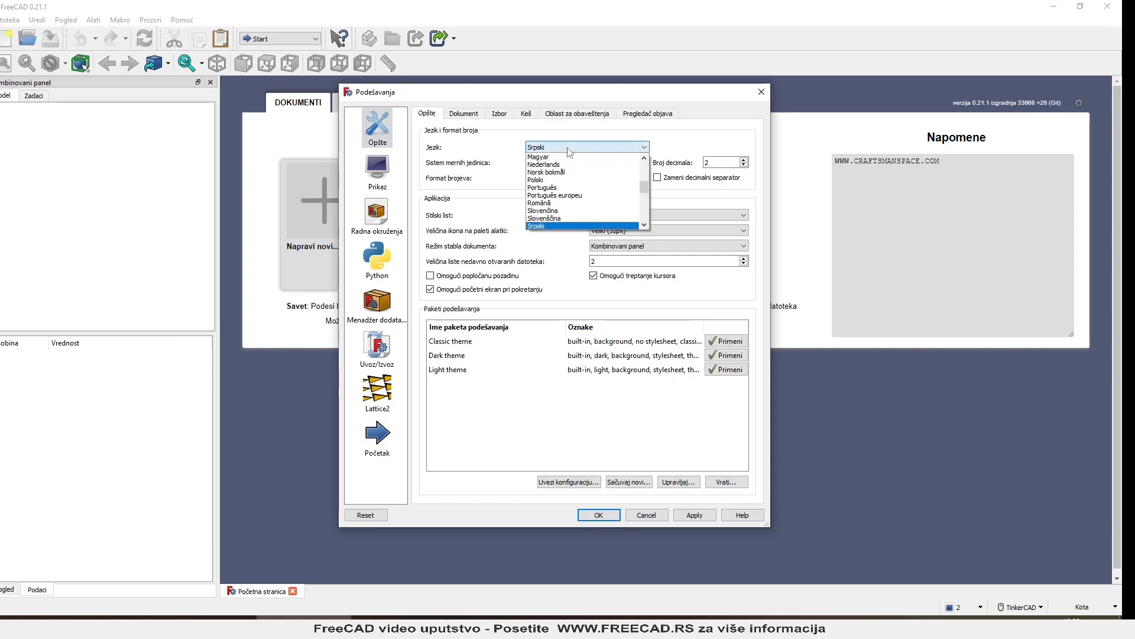
pyautogui.scroll(5, 555, 185)
pyautogui.moveTo(644, 170); pyautogui.dragTo(644, 186)
pyautogui.scroll(-4, 550, 222)
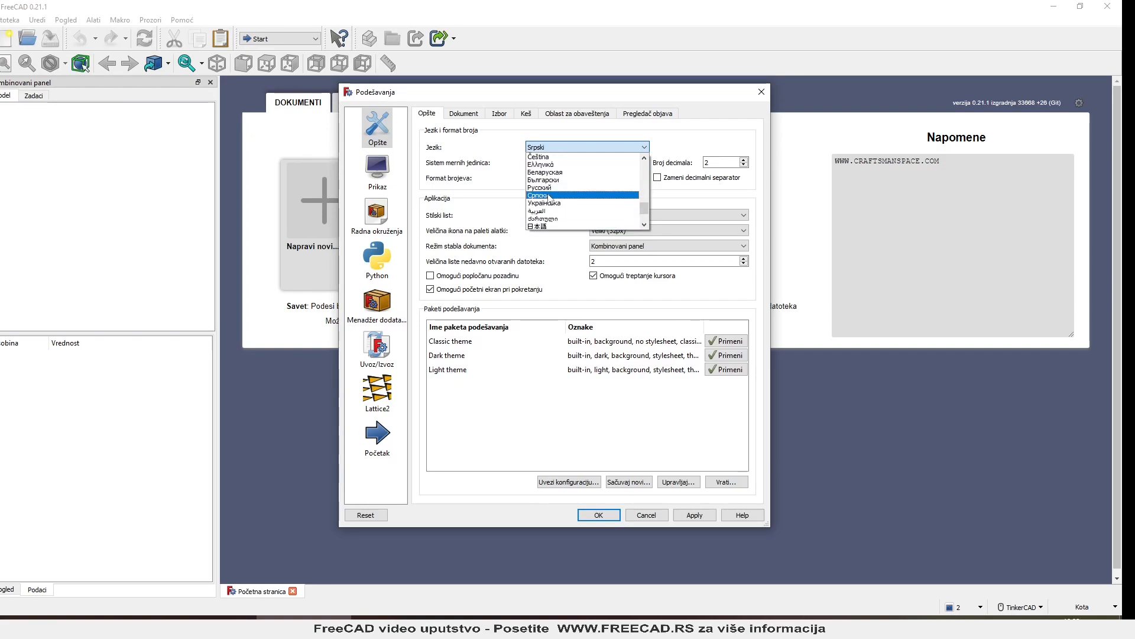
pyautogui.click(485, 506)
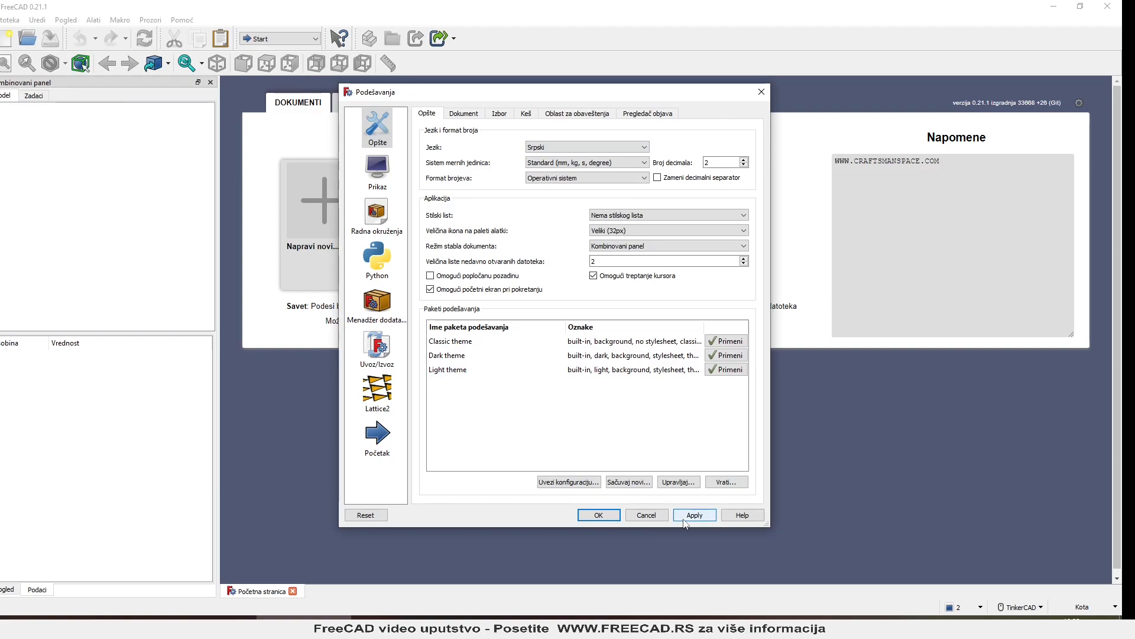
pyautogui.click(599, 515)
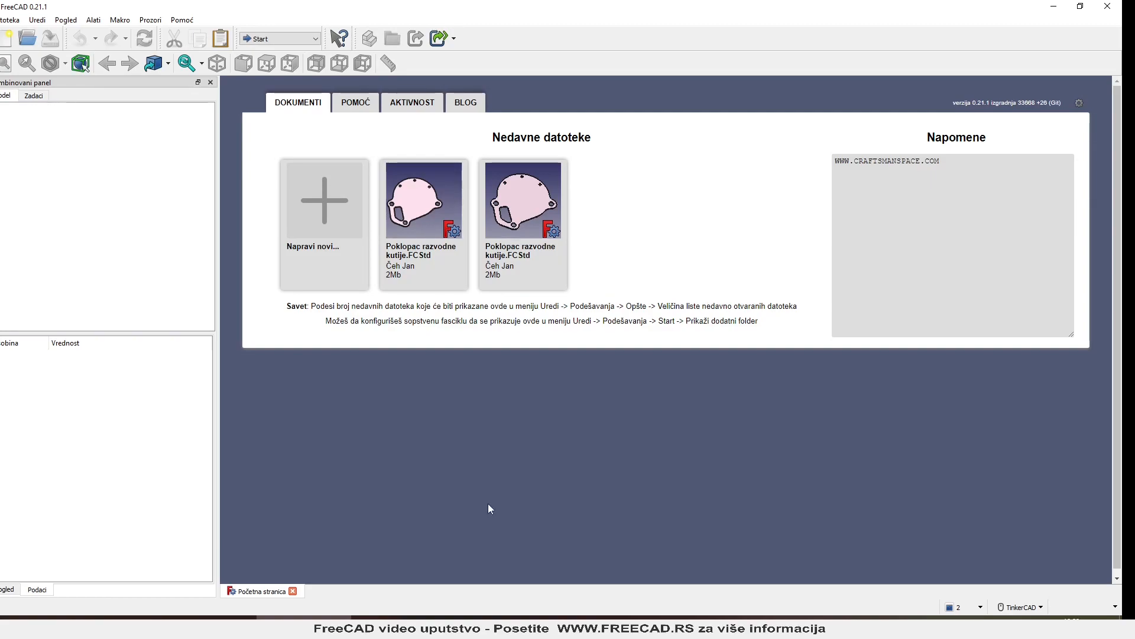
# - Open the recent Poklopac razvodne kutije.FCStd document and examine the finished cover plate in its 3D view
pyautogui.click(426, 193)
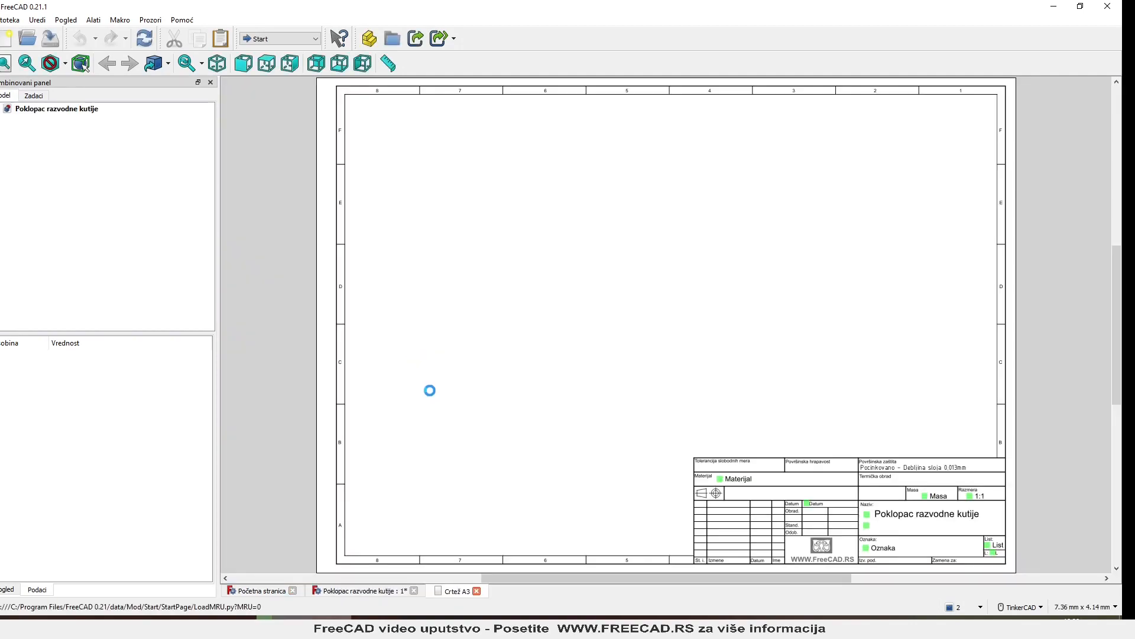
pyautogui.click(372, 593)
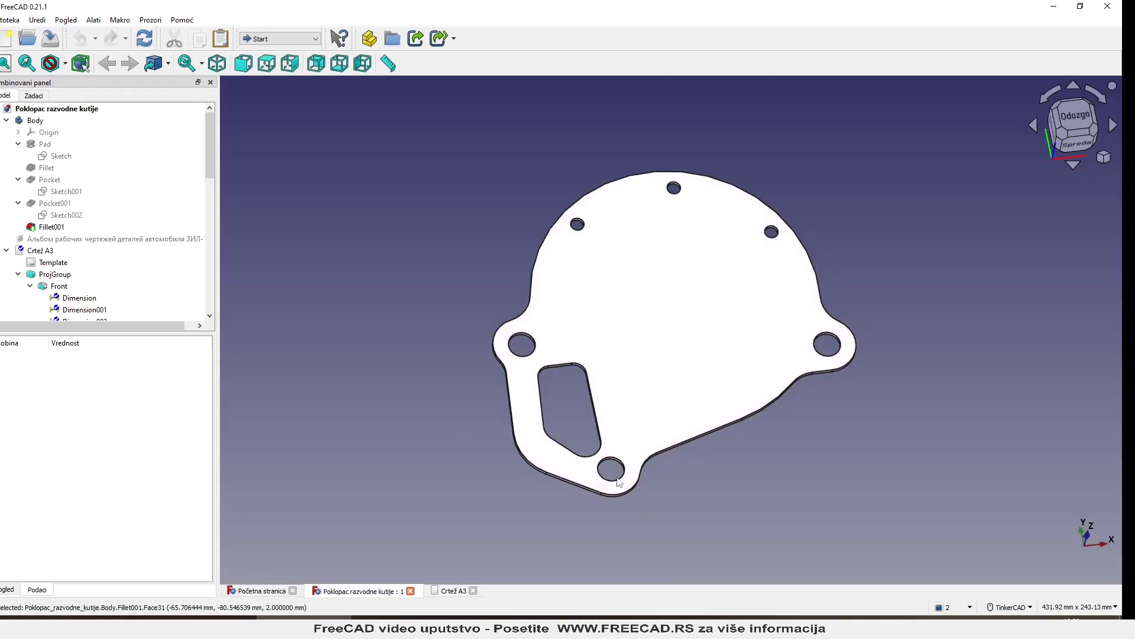
pyautogui.moveTo(705, 463); pyautogui.dragTo(727, 500, button='right')
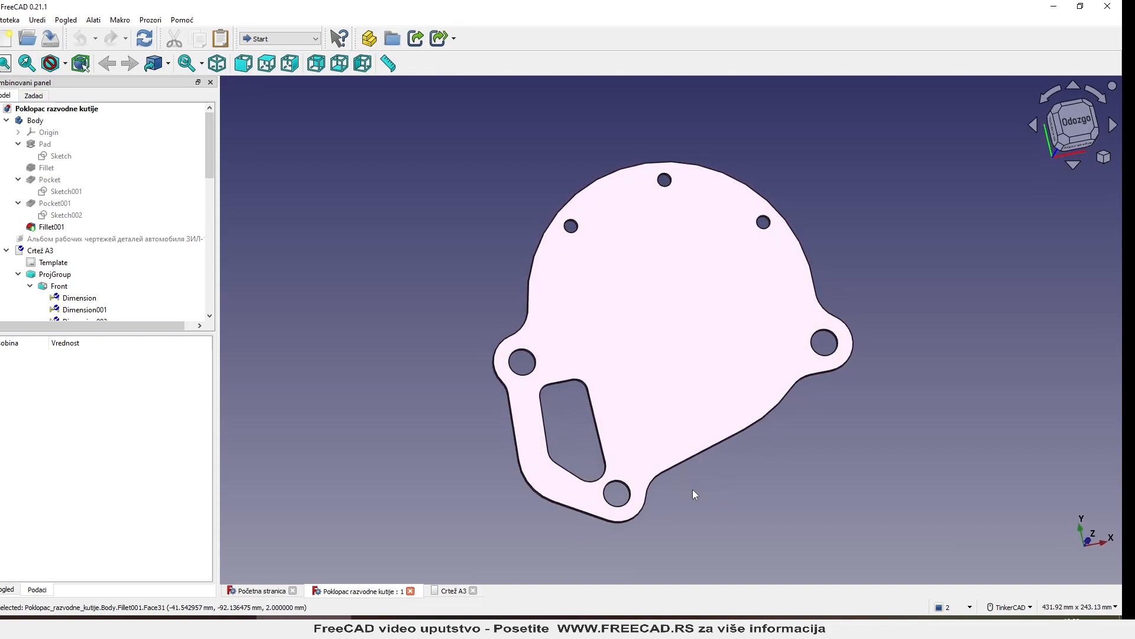
pyautogui.moveTo(735, 476); pyautogui.dragTo(686, 400, button='right')
pyautogui.scroll(3, 686, 429)
pyautogui.scroll(-2, 680, 444)
pyautogui.scroll(-2, 677, 445)
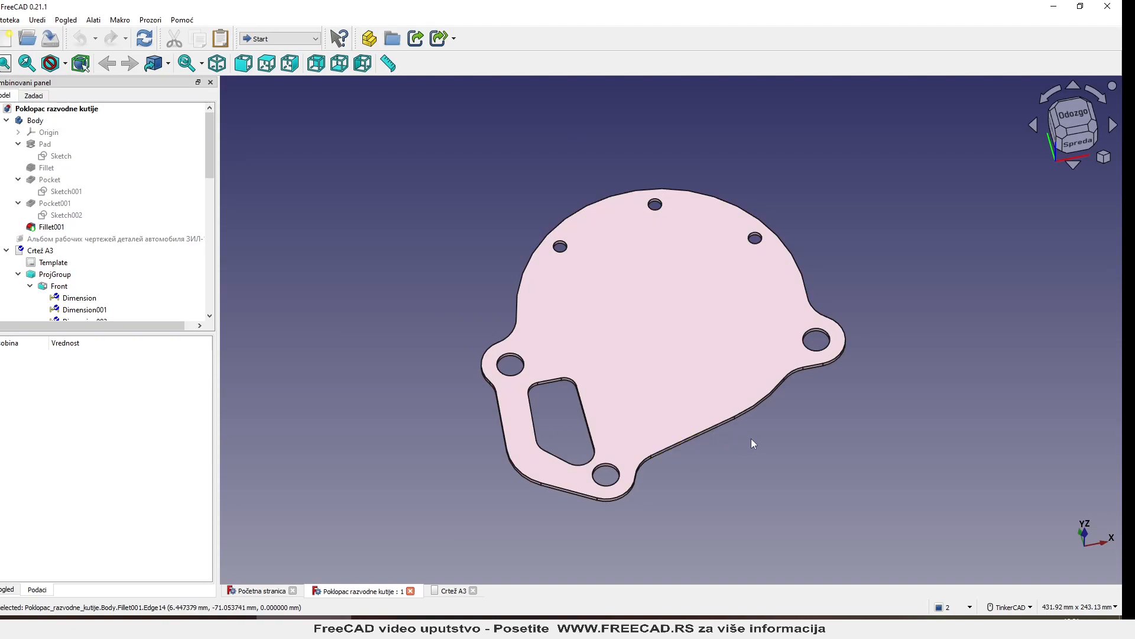
pyautogui.scroll(-2, 747, 444)
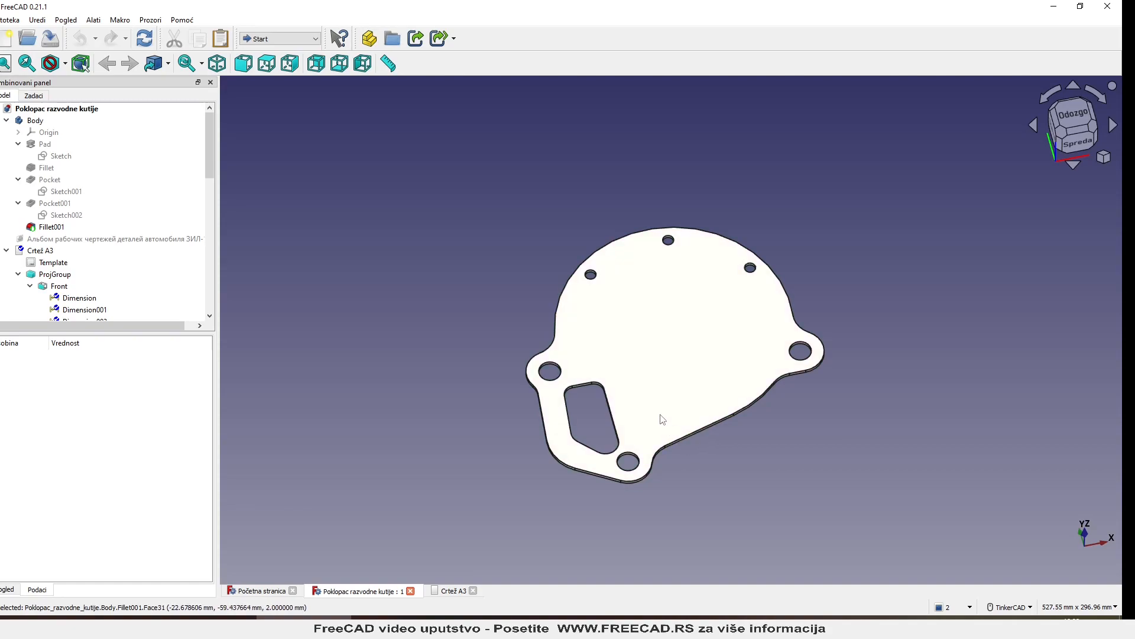
# - Examine the A3 drawing of the cover, checking its three 13 mm holes and the R15 transition arcs on the outline
pyautogui.click(450, 591)
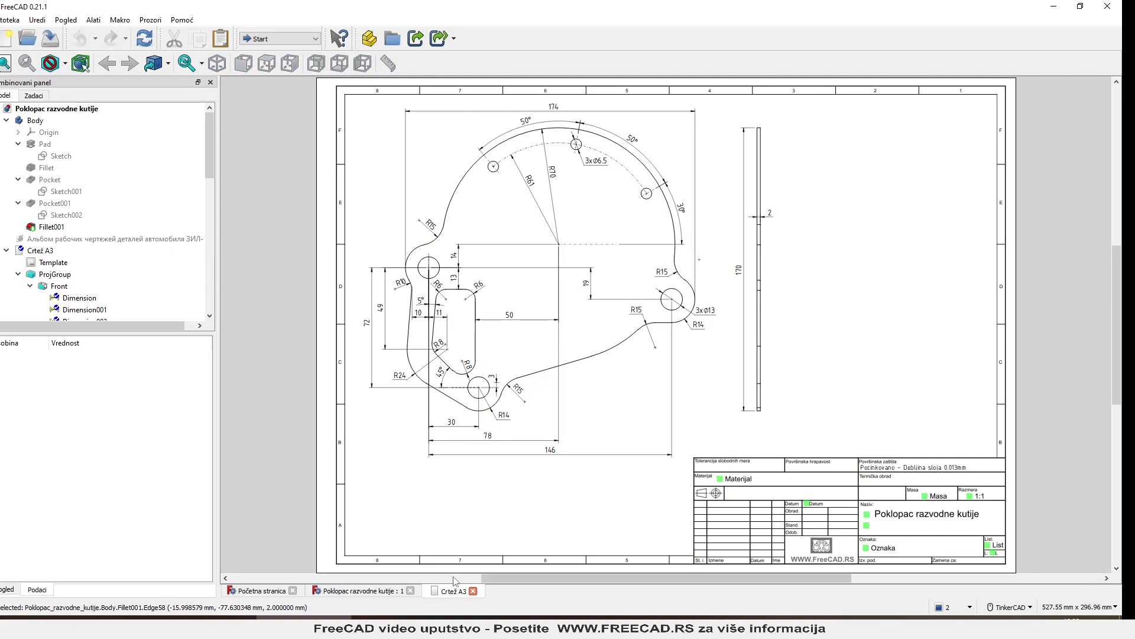
pyautogui.scroll(1, 529, 180)
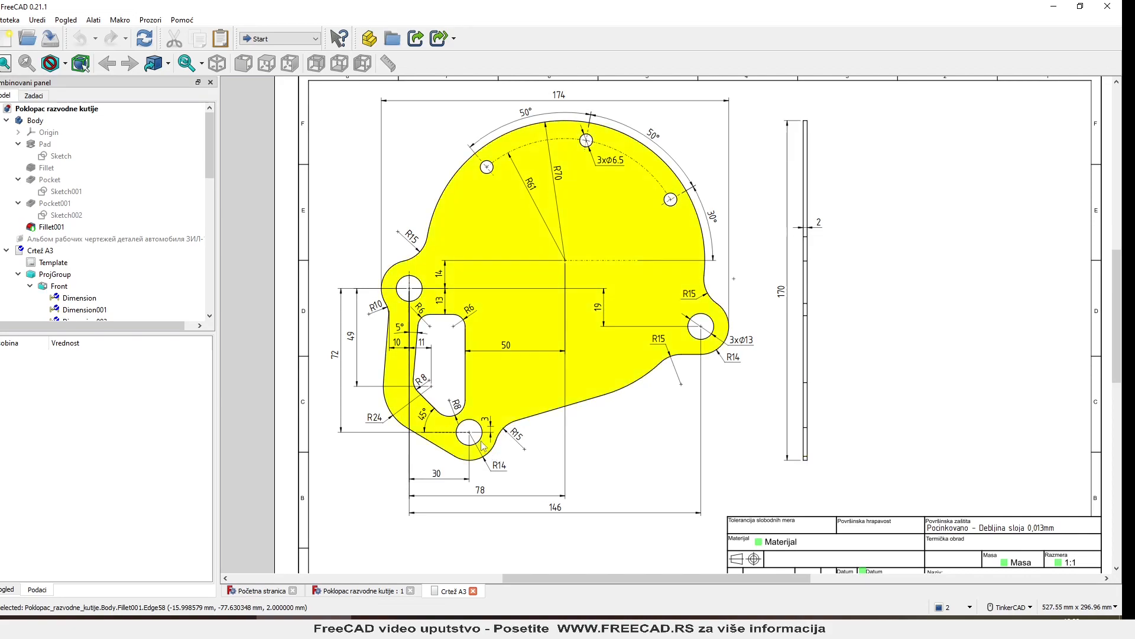
pyautogui.click(420, 285)
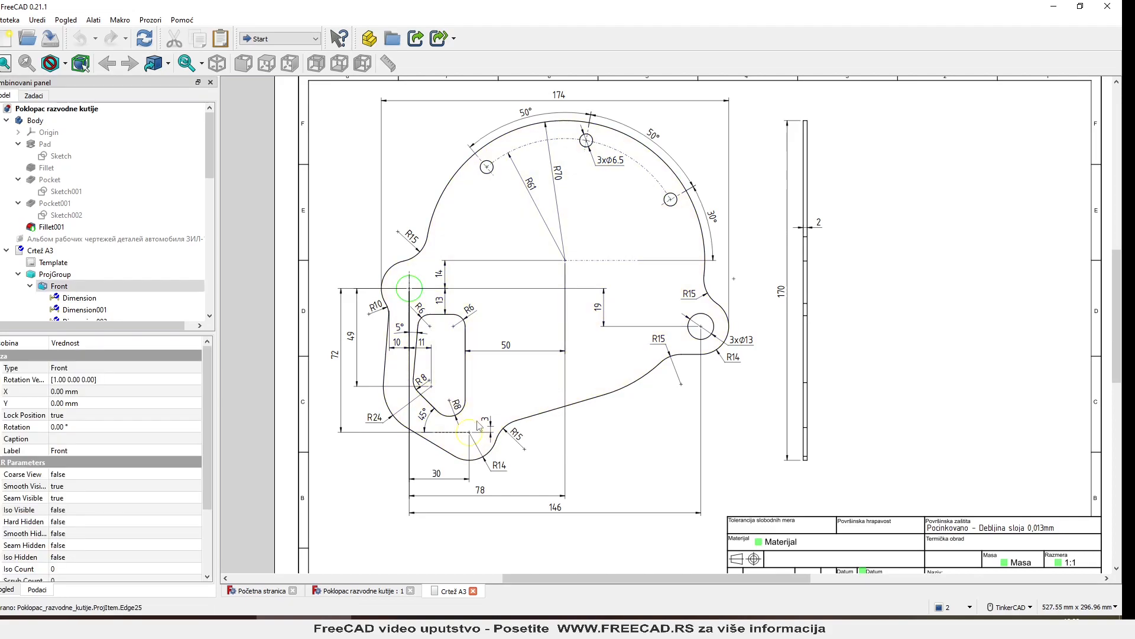
pyautogui.click(479, 425)
pyautogui.keyDown('ctrl'); pyautogui.click(696, 341); pyautogui.keyUp('ctrl')
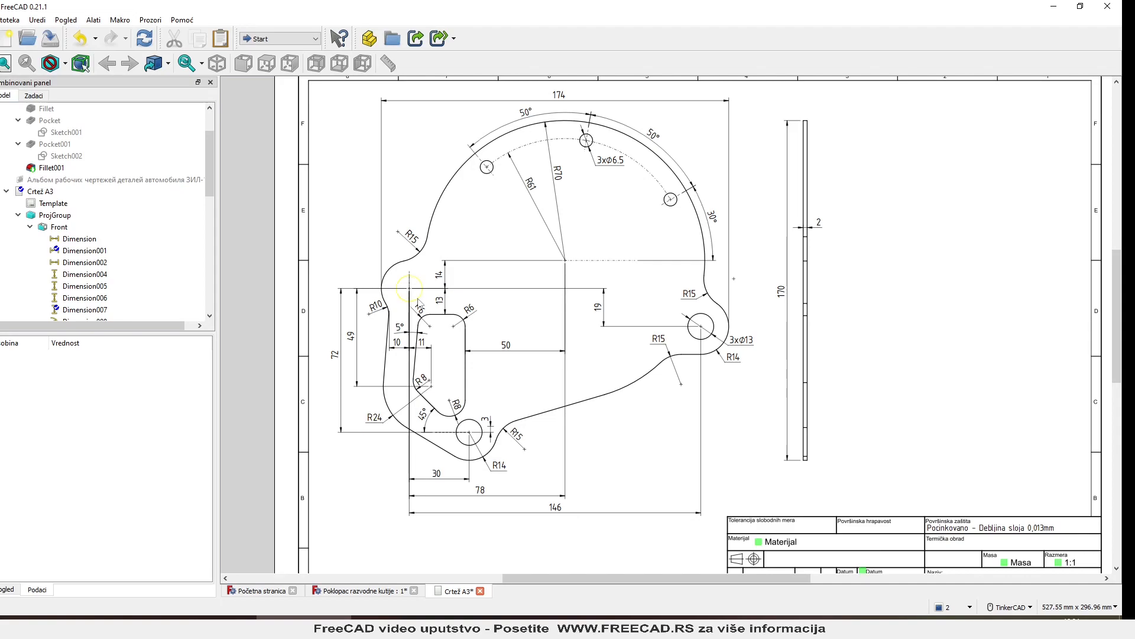
pyautogui.click(418, 300)
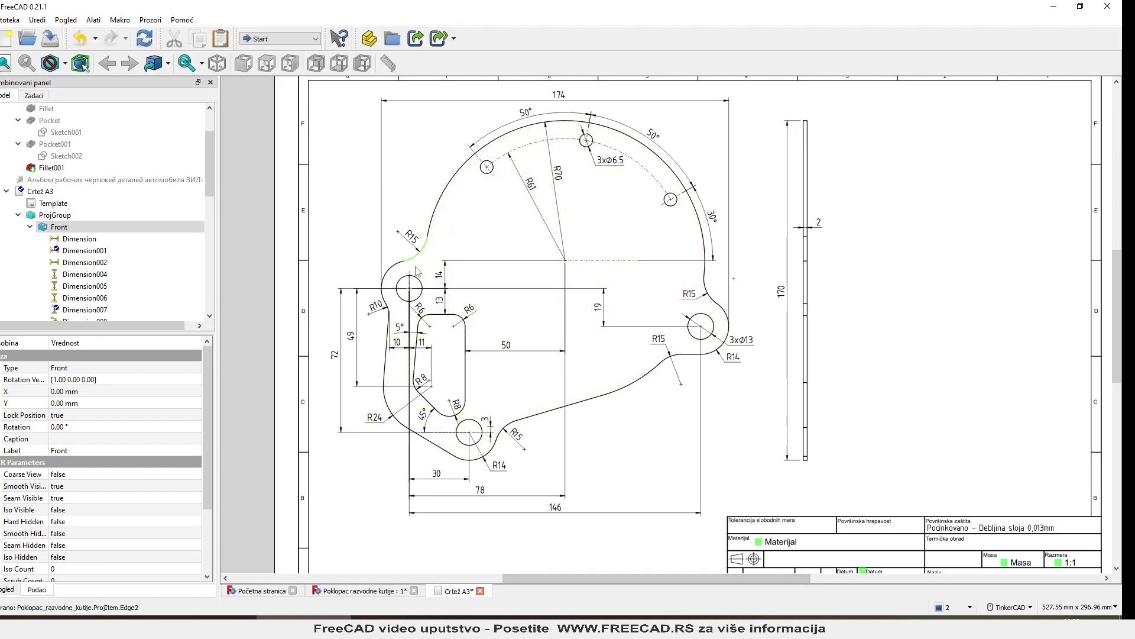
pyautogui.click(671, 358)
pyautogui.click(707, 297)
pyautogui.click(501, 433)
pyautogui.click(501, 436)
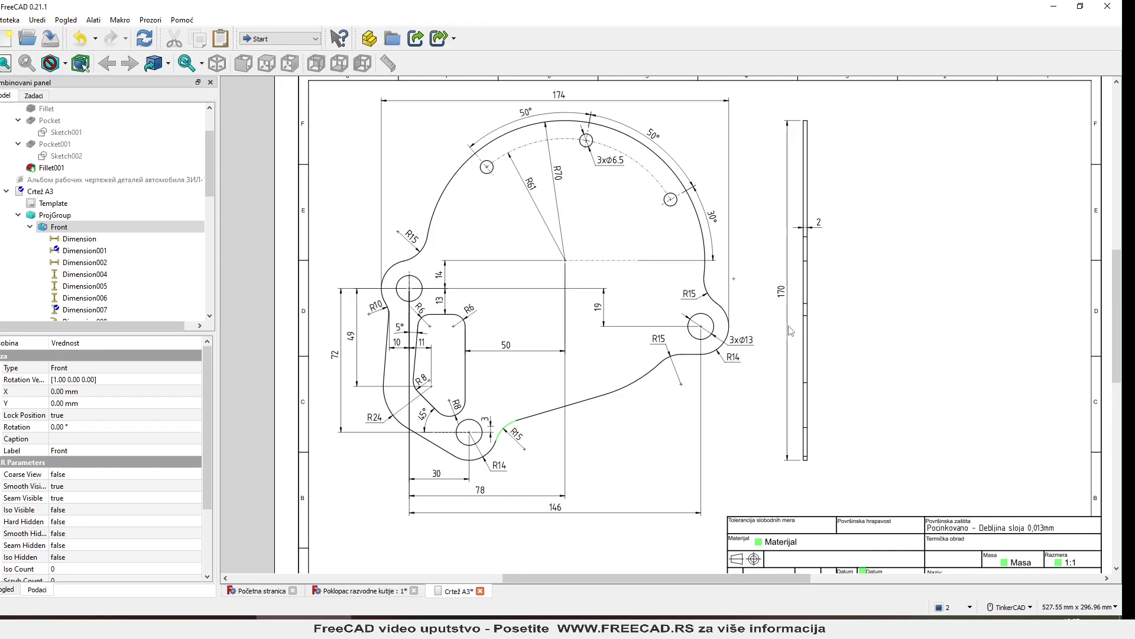
# - Close all open documents and discard the unsaved changes
pyautogui.click(10, 19)
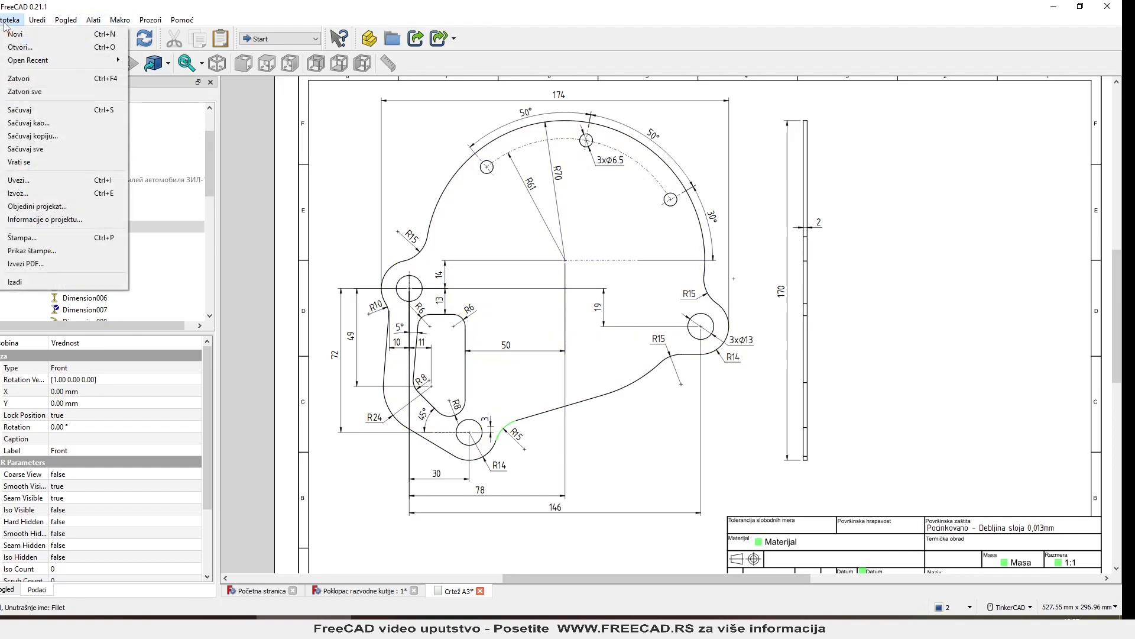
pyautogui.click(40, 95)
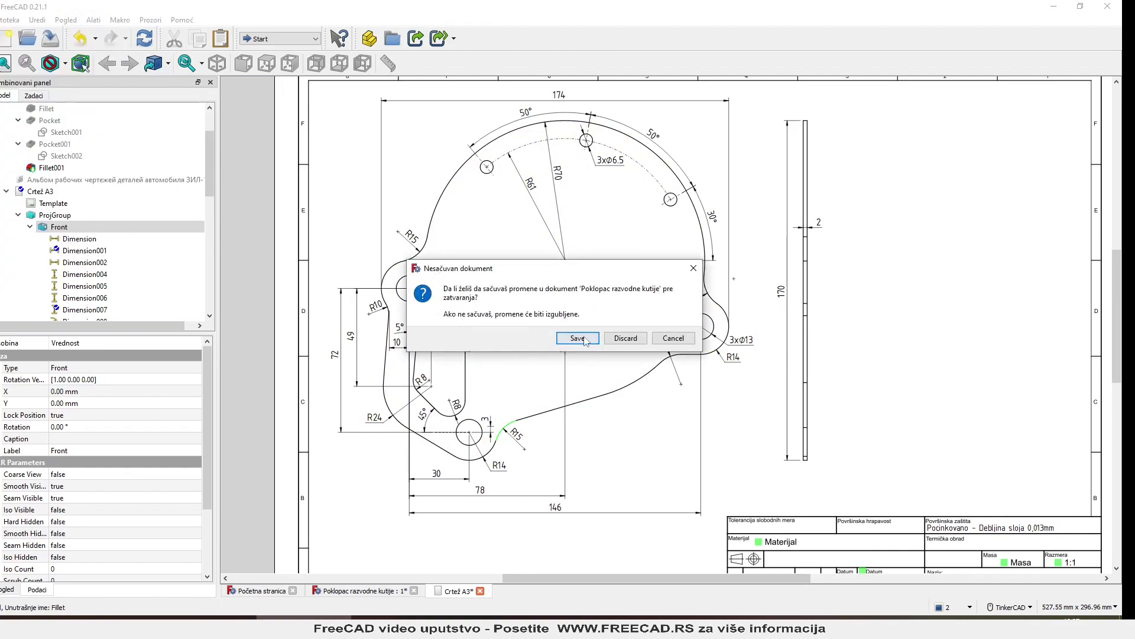
pyautogui.click(624, 343)
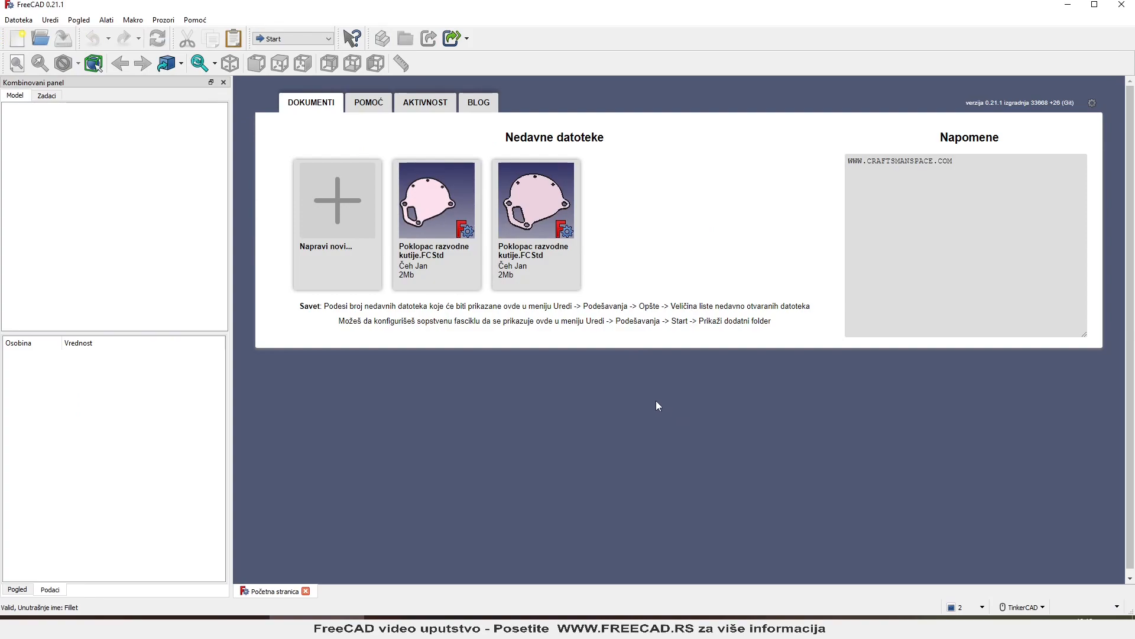
# - Create a new document and save it as Poklopac in the Uputstva folder
pyautogui.click(347, 207)
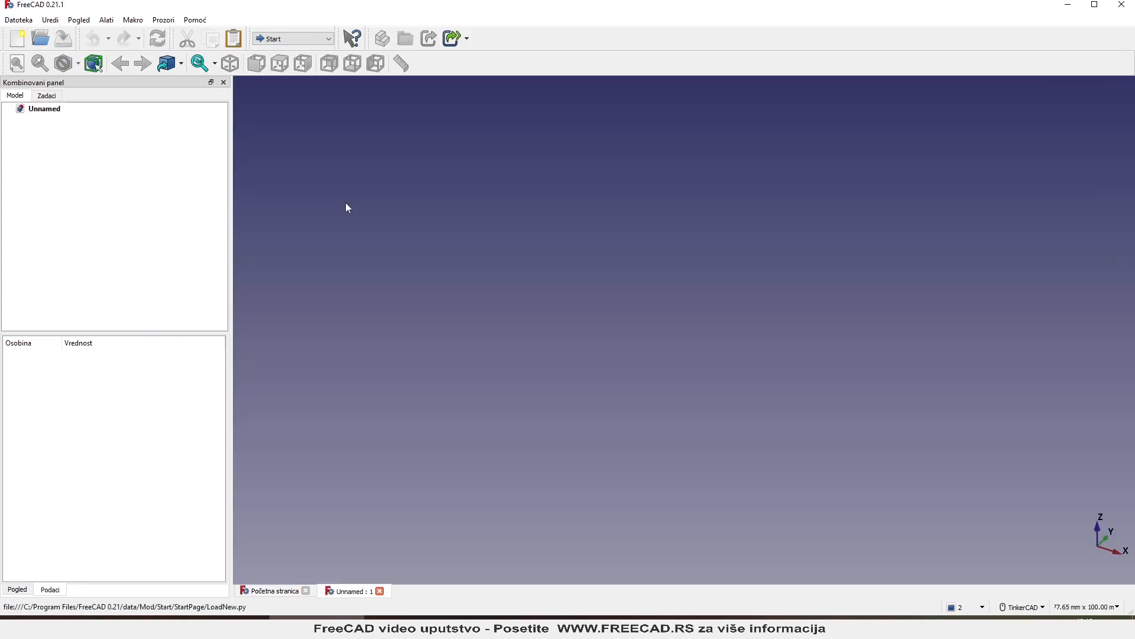
pyautogui.click(19, 19)
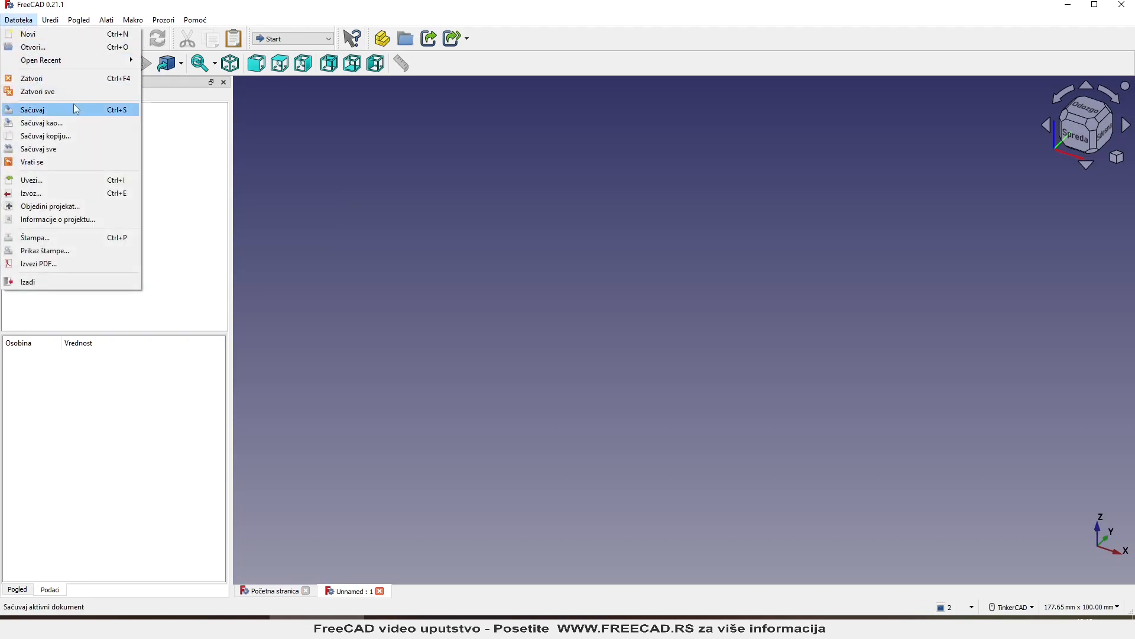
pyautogui.click(50, 123)
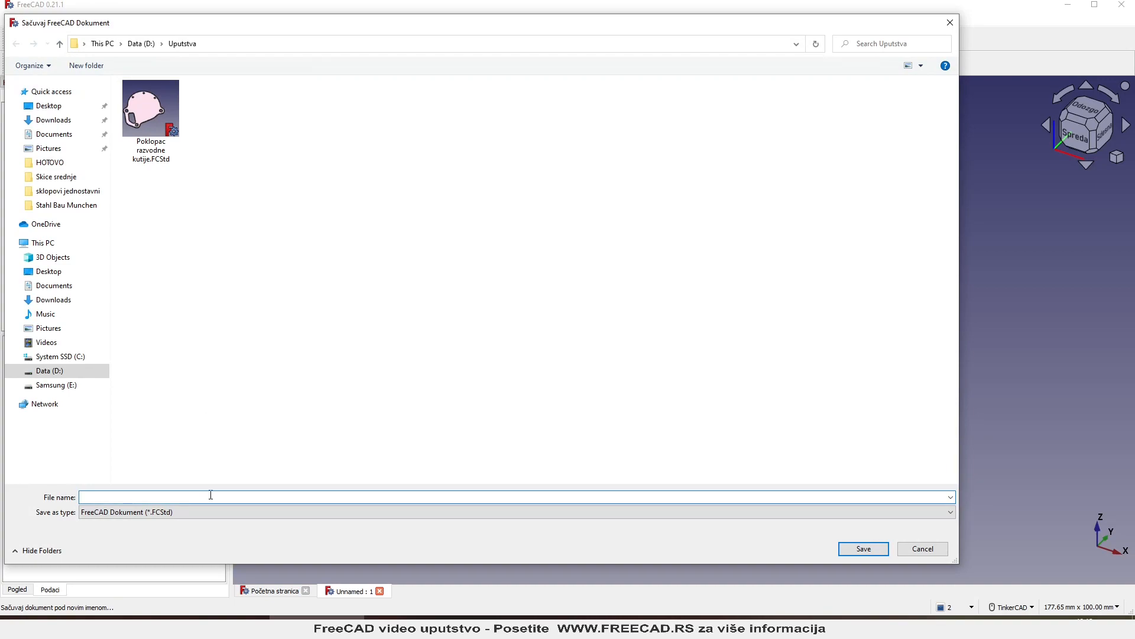
pyautogui.write('Poklopac')
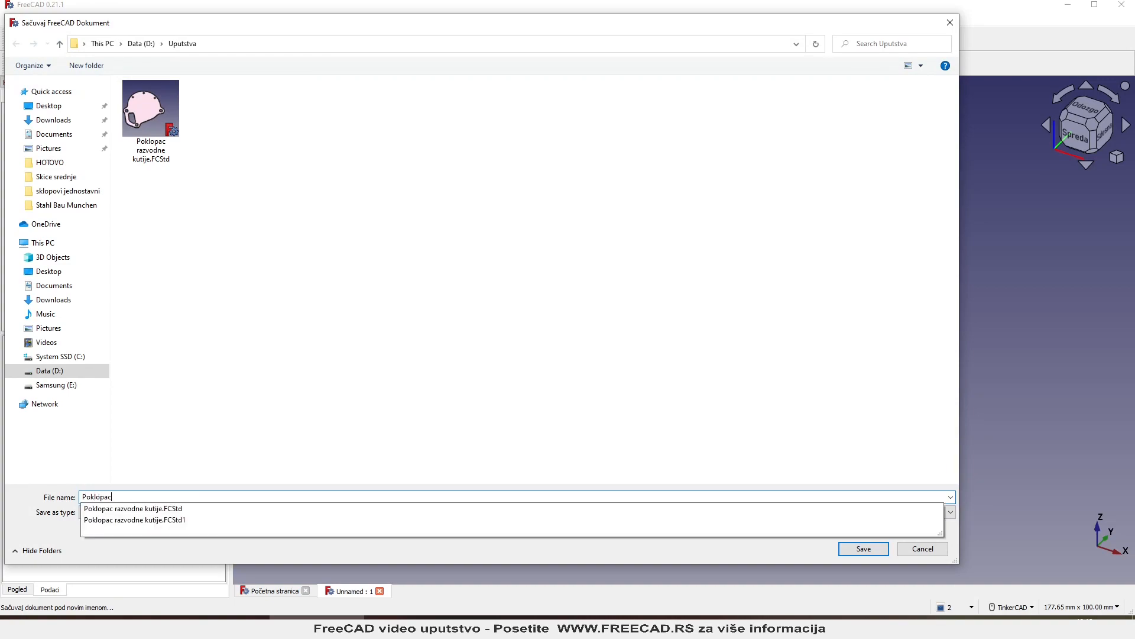
pyautogui.press('Return')
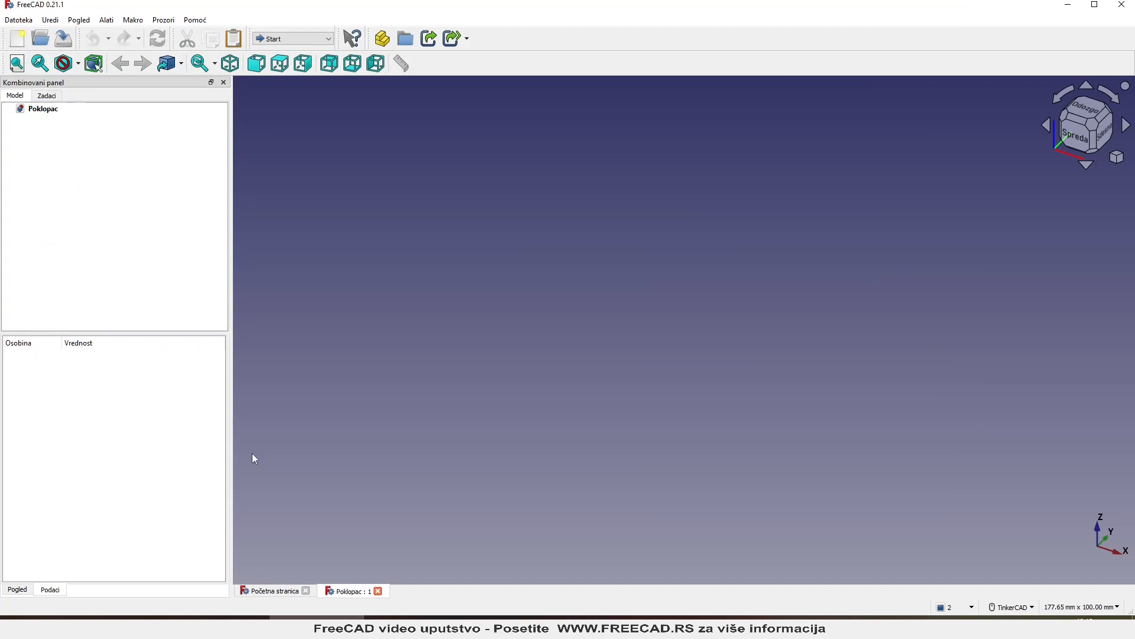
# - Switch to the Part Design workbench and start a new sketch on the XY plane
pyautogui.click(290, 40)
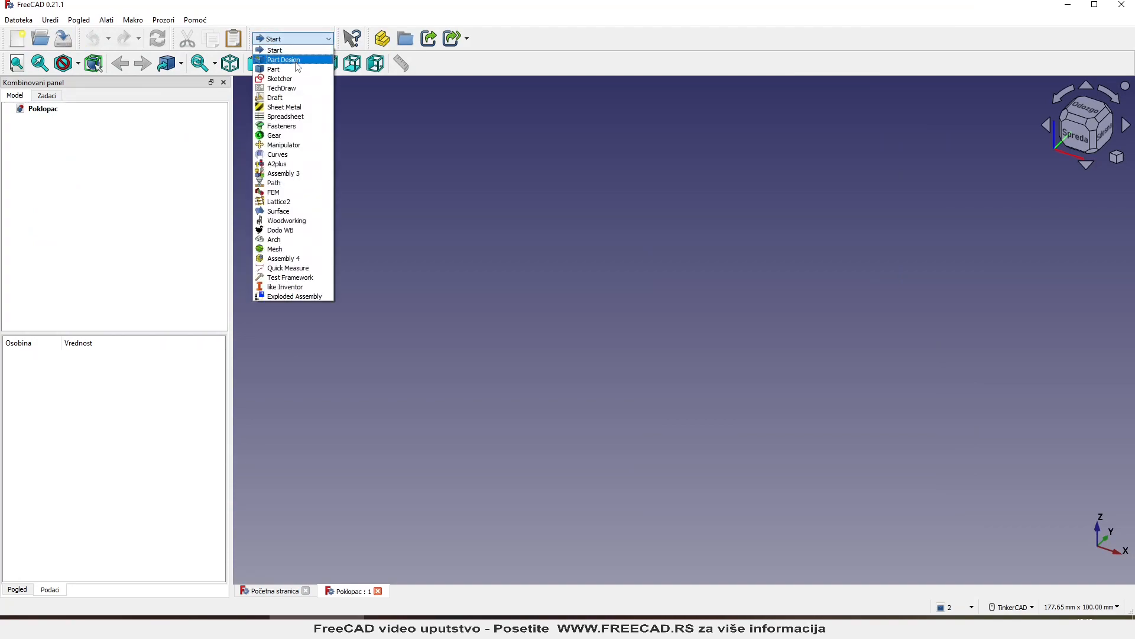
pyautogui.click(284, 60)
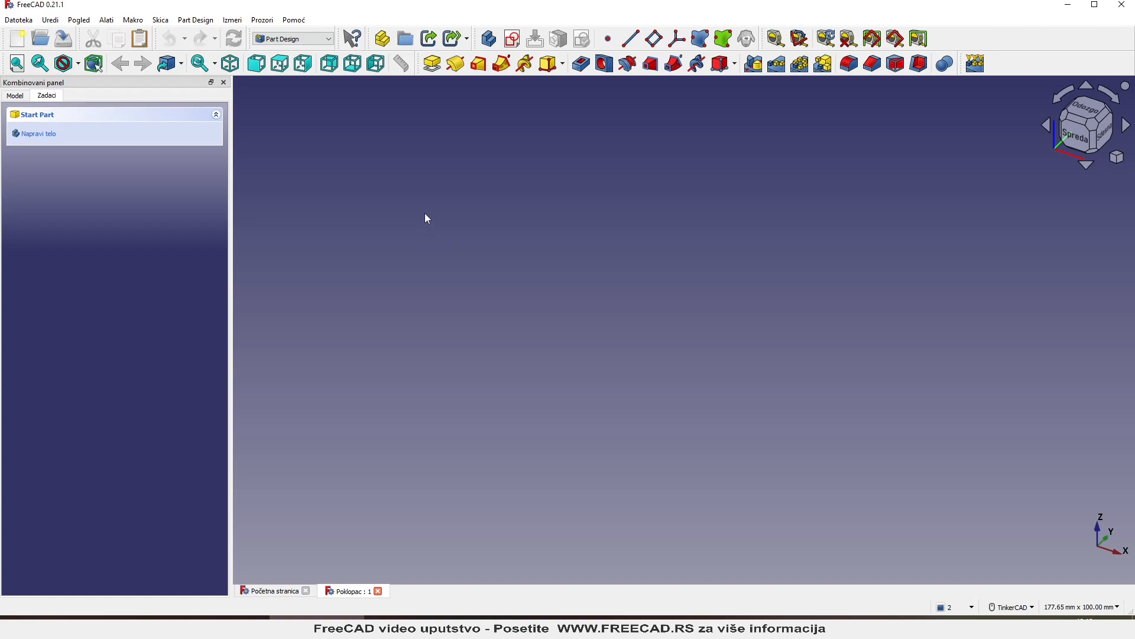
pyautogui.click(513, 39)
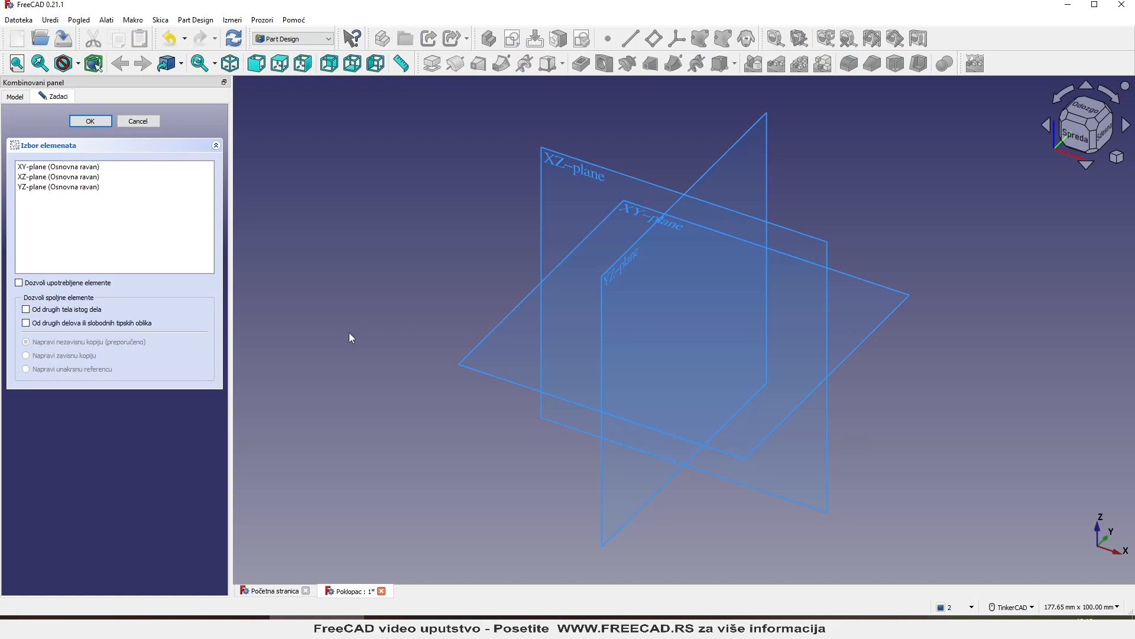
pyautogui.click(508, 315)
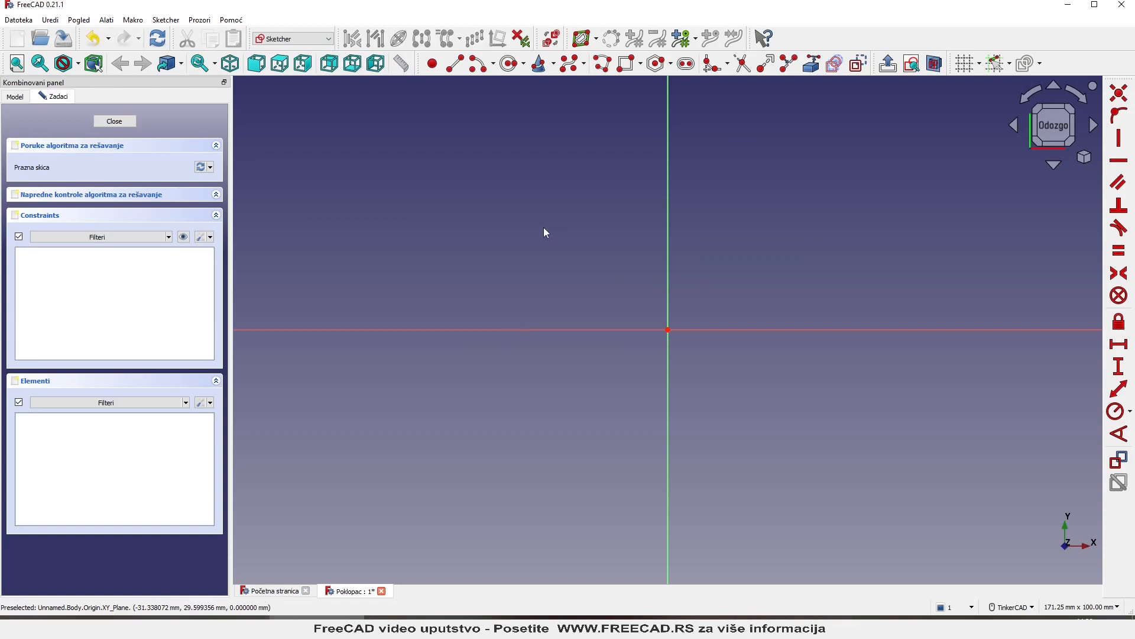
# - Sketch three small circles below the horizontal axis: one far left, one far right and one lower down, left of the vertical axis
pyautogui.click(511, 63)
pyautogui.scroll(-1, 609, 237)
pyautogui.scroll(1, 435, 453)
pyautogui.click(443, 317)
pyautogui.click(466, 300)
pyautogui.scroll(-2, 465, 299)
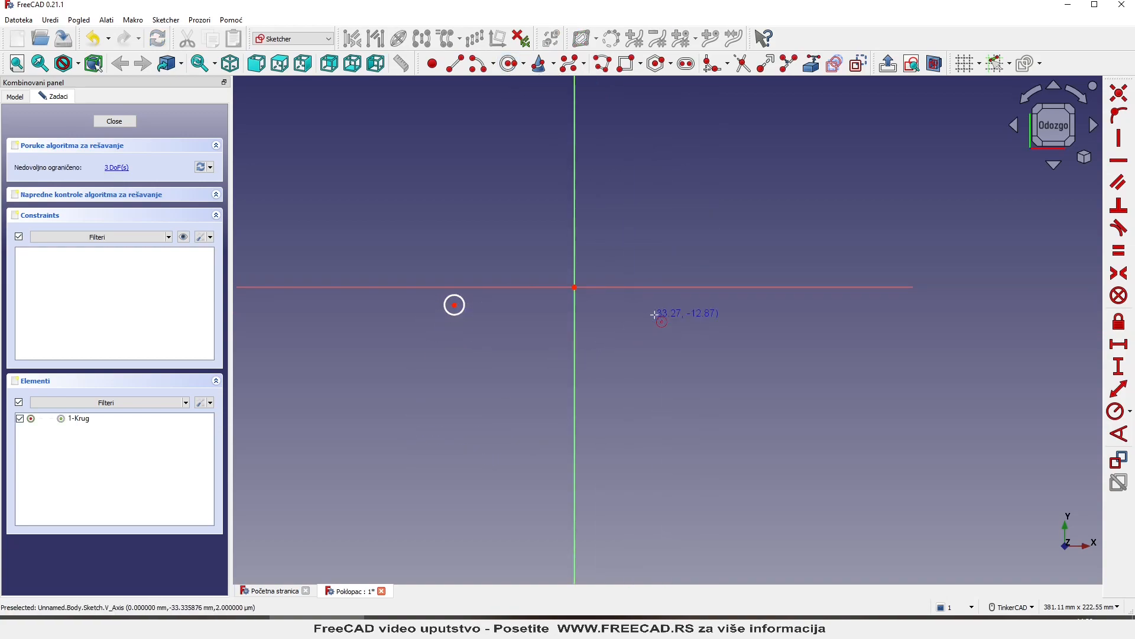
pyautogui.click(701, 340)
pyautogui.click(715, 343)
pyautogui.click(532, 428)
pyautogui.click(518, 428)
pyautogui.scroll(2, 516, 428)
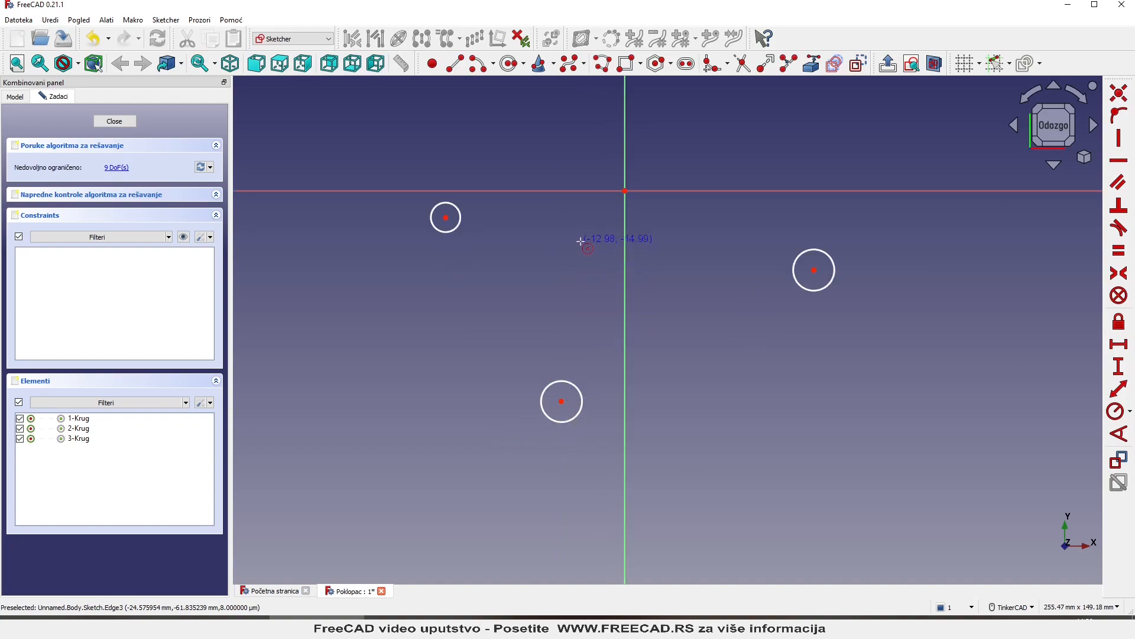
pyautogui.rightClick(584, 245)
# - Constrain the three circles to equal size
pyautogui.click(460, 223)
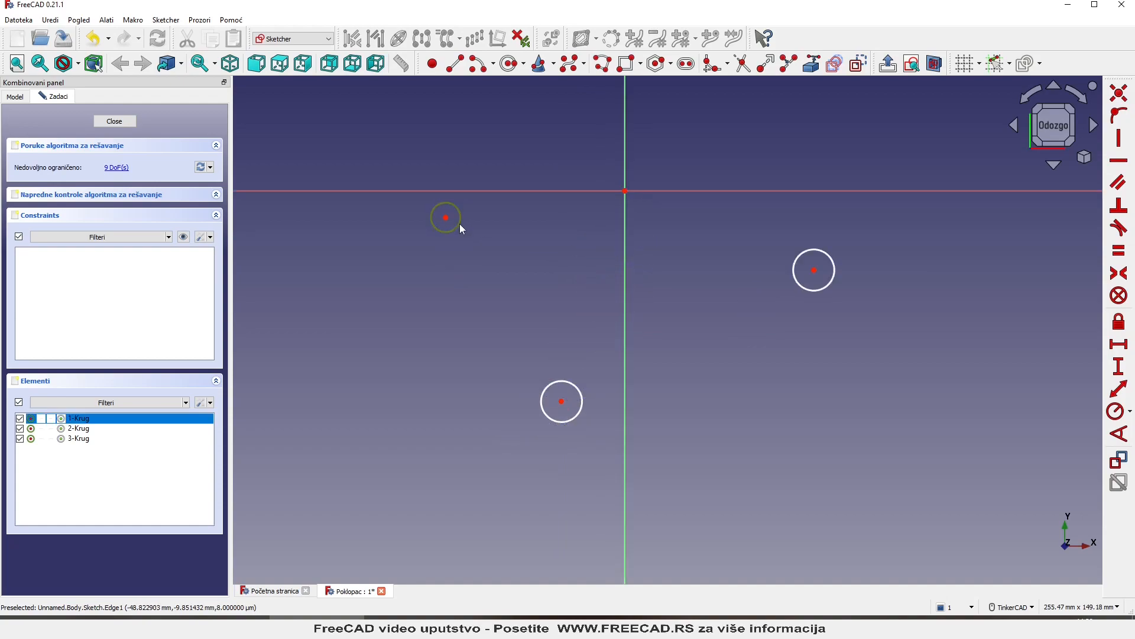
pyautogui.click(571, 383)
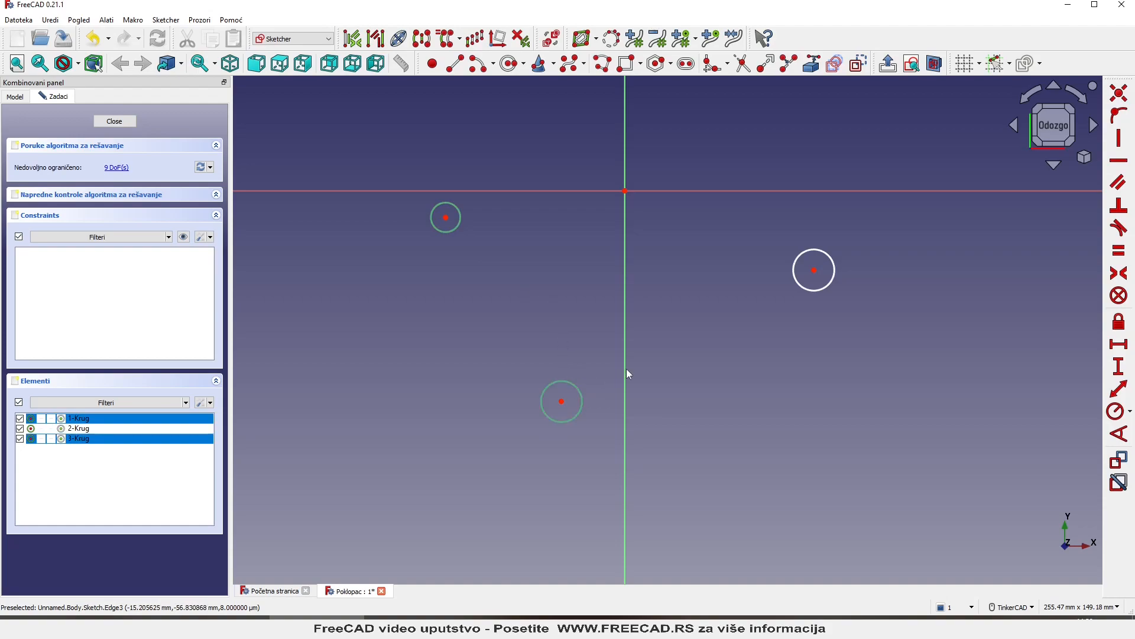
pyautogui.click(813, 291)
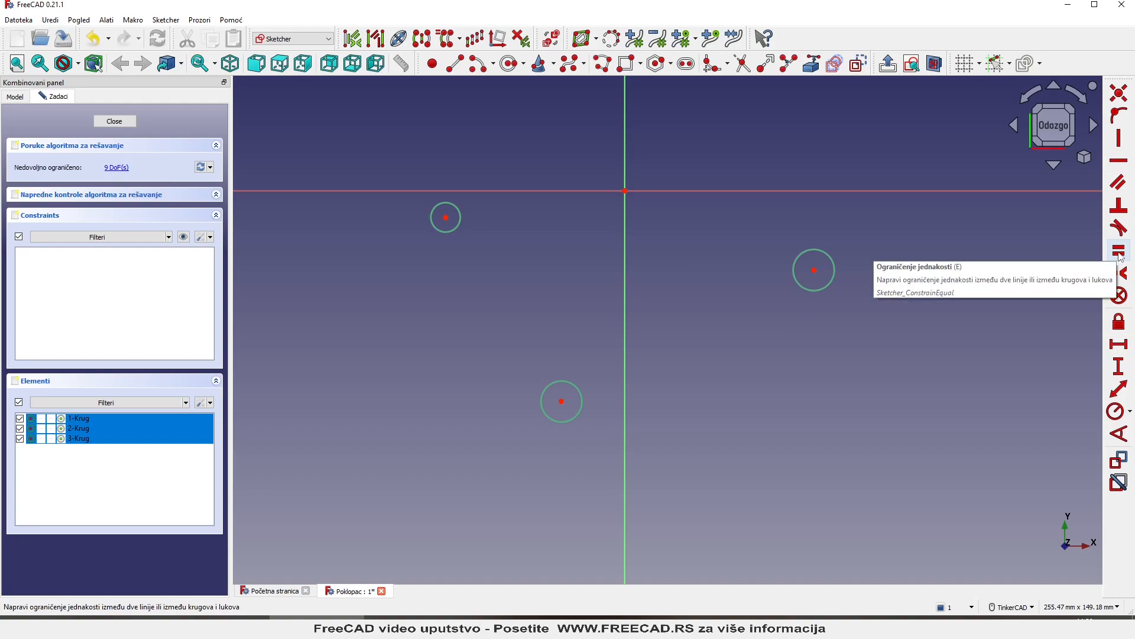
pyautogui.click(1119, 251)
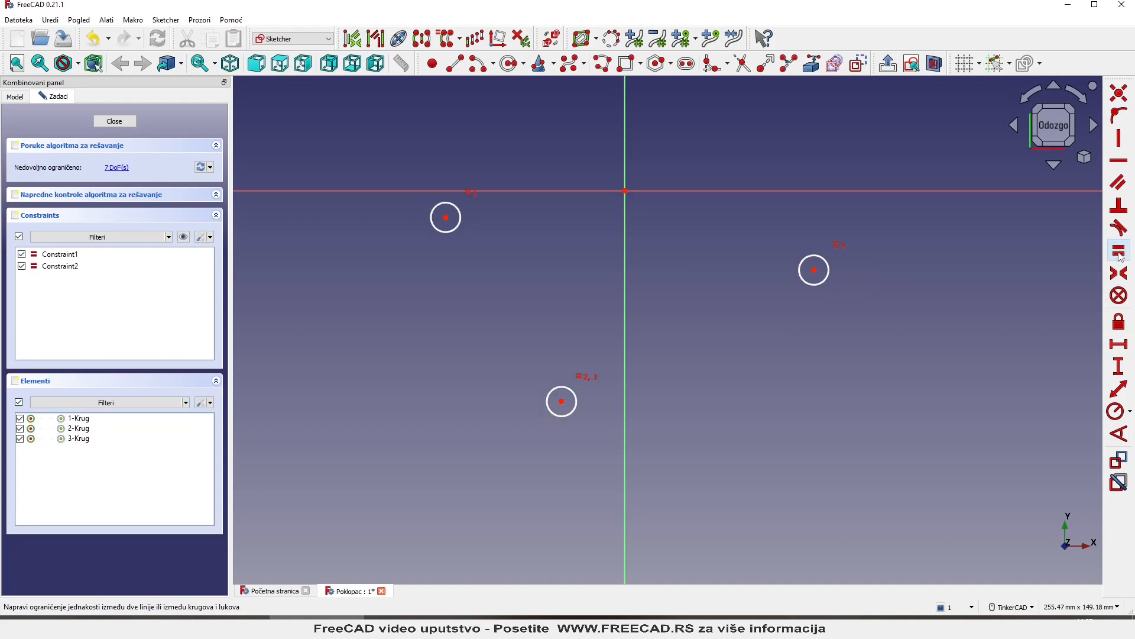
# - Constrain the diameter of the far-right circle to 13 mm
pyautogui.click(825, 281)
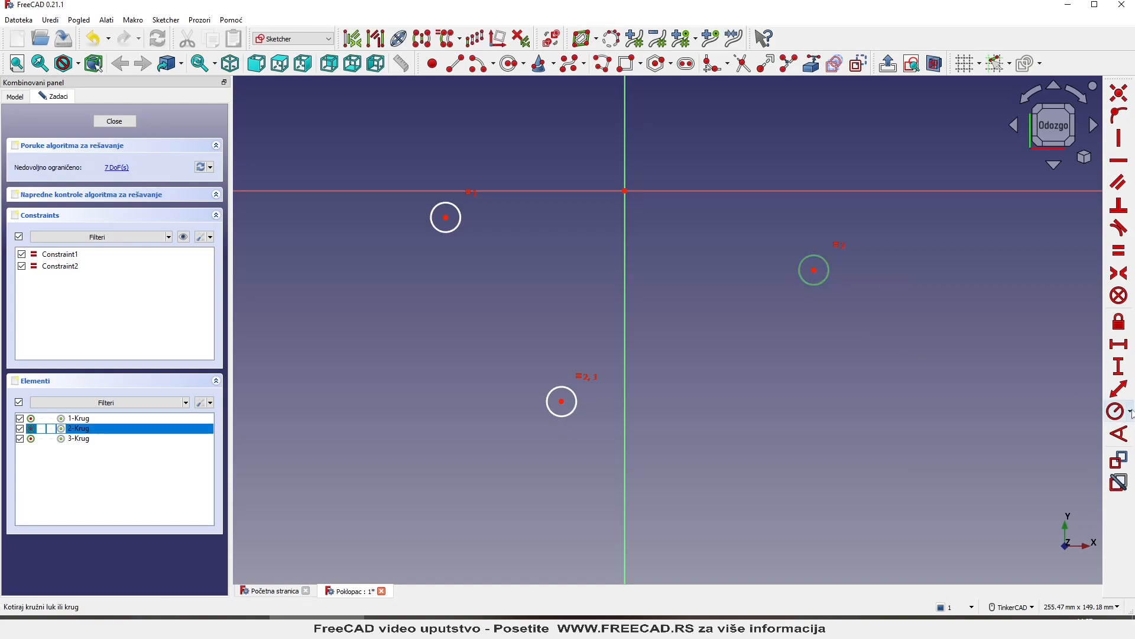
pyautogui.click(1130, 412)
pyautogui.click(983, 421)
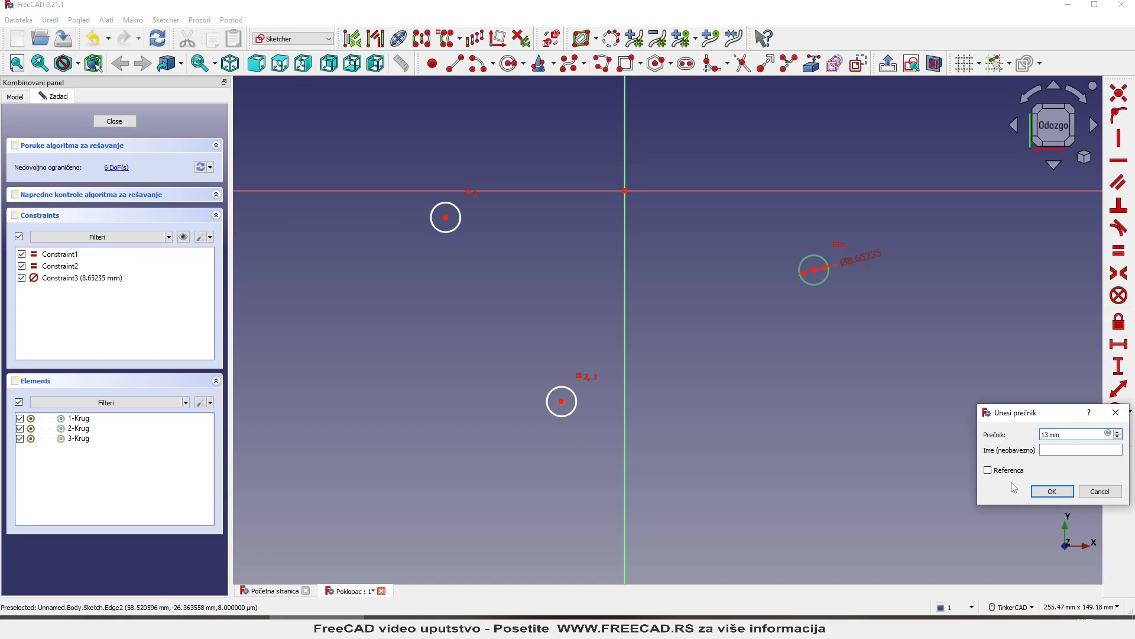
pyautogui.write('13')
pyautogui.press('Return')
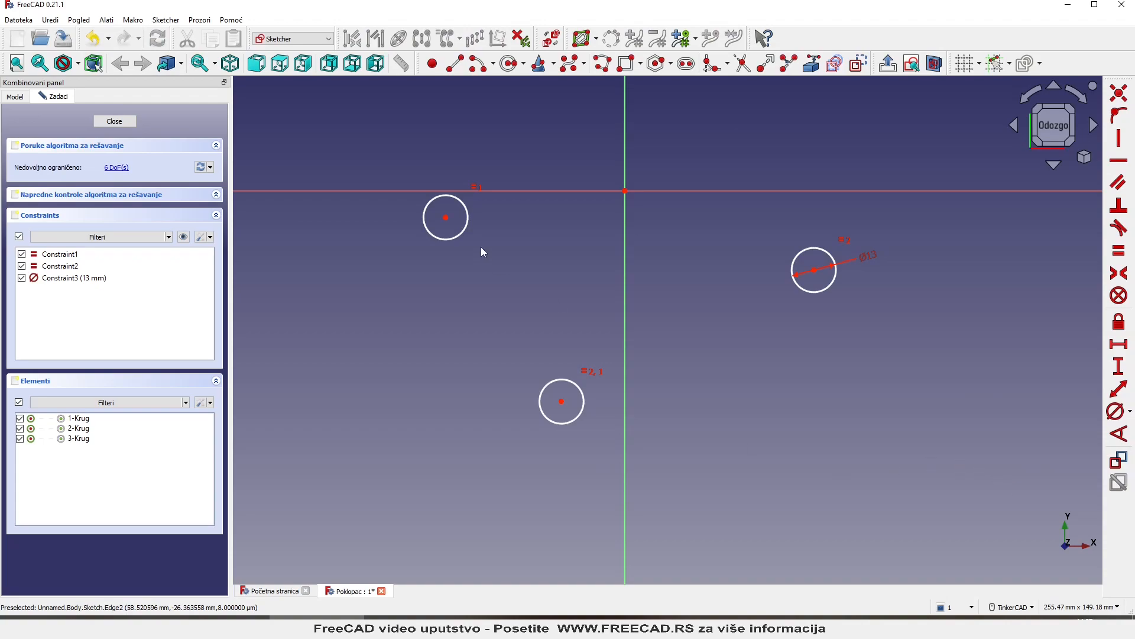
# - Move the far-left circle slightly outward and set its centre's horizontal distance from the origin to 78 mm
pyautogui.moveTo(451, 235); pyautogui.dragTo(408, 254)
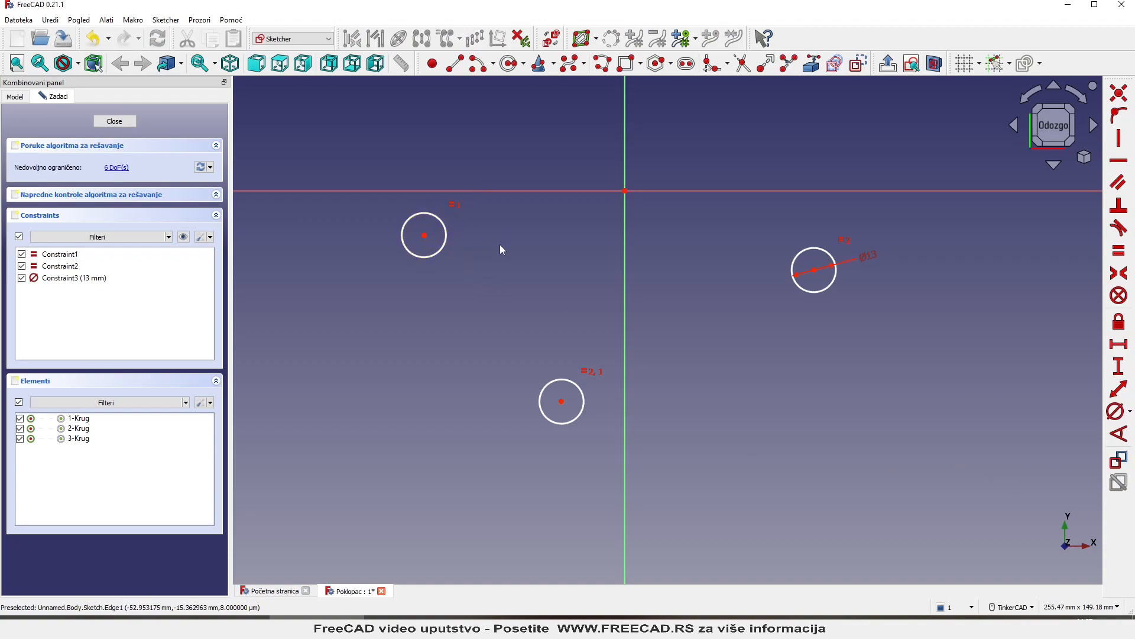
pyautogui.click(424, 236)
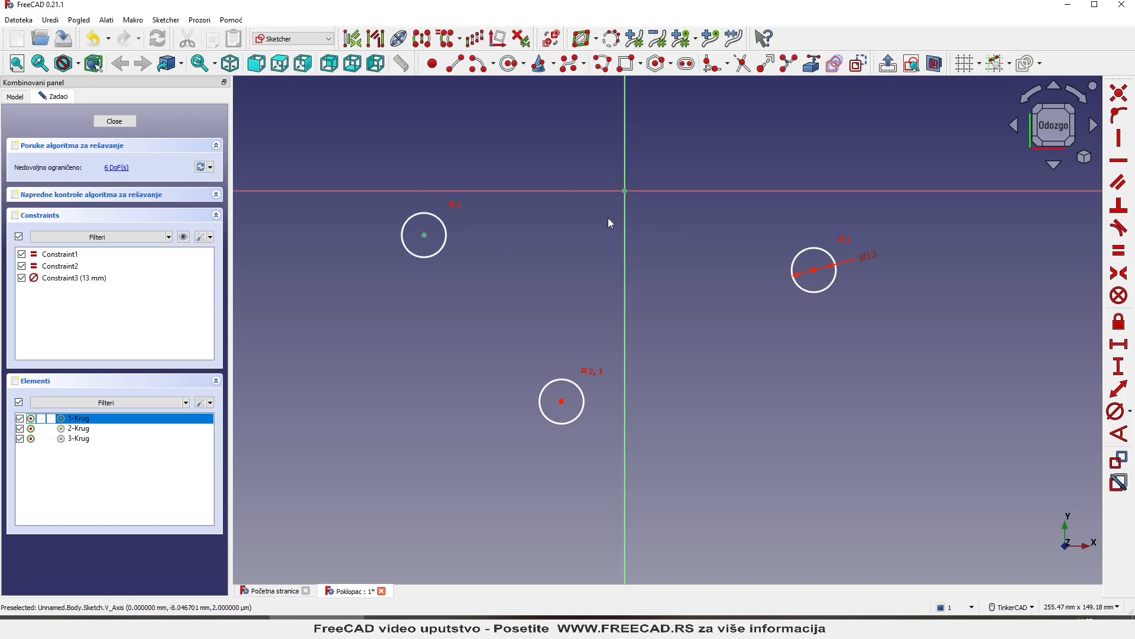
pyautogui.click(1118, 343)
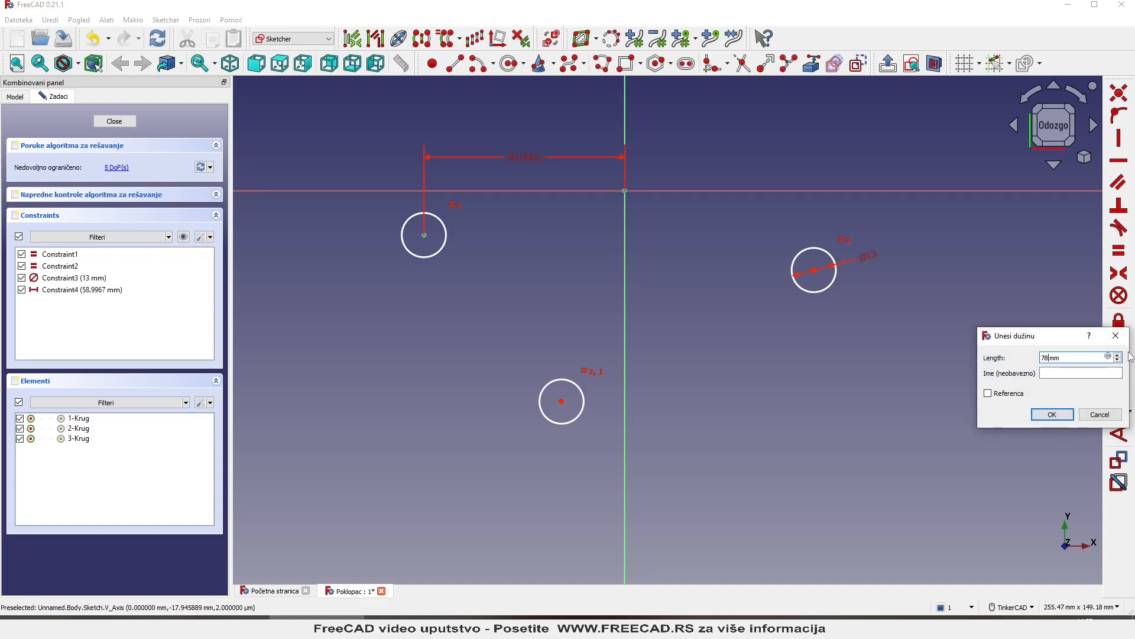
pyautogui.press('Return')
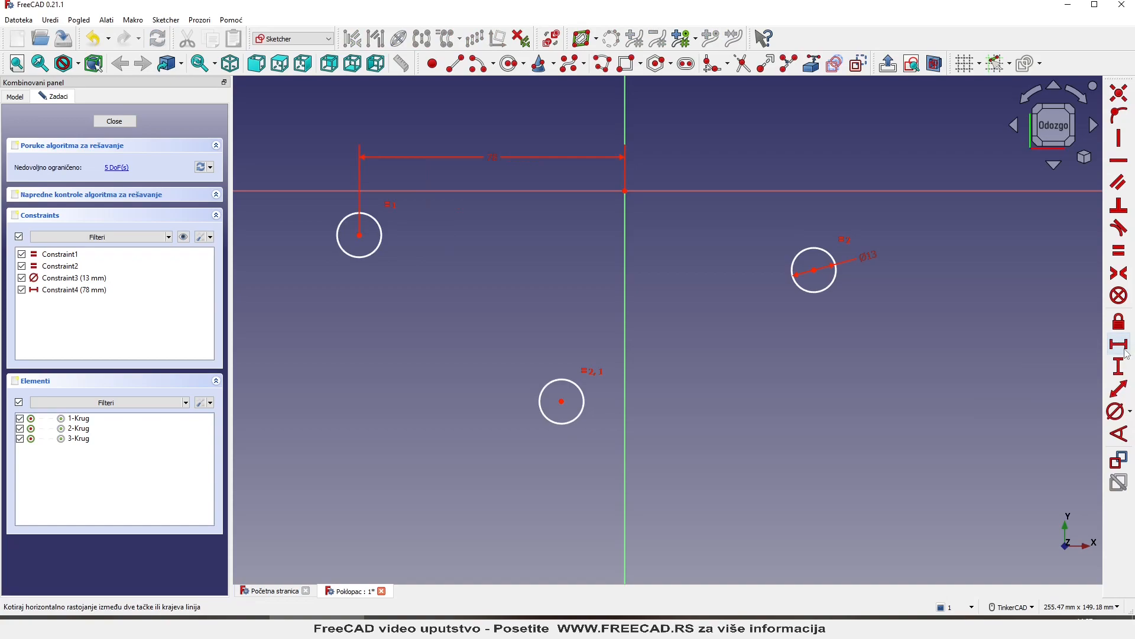
# - Set the vertical distance between the far-left circle's centre and the origin to 14 mm and place the dimension left of the circle
pyautogui.click(359, 234)
pyautogui.click(624, 192)
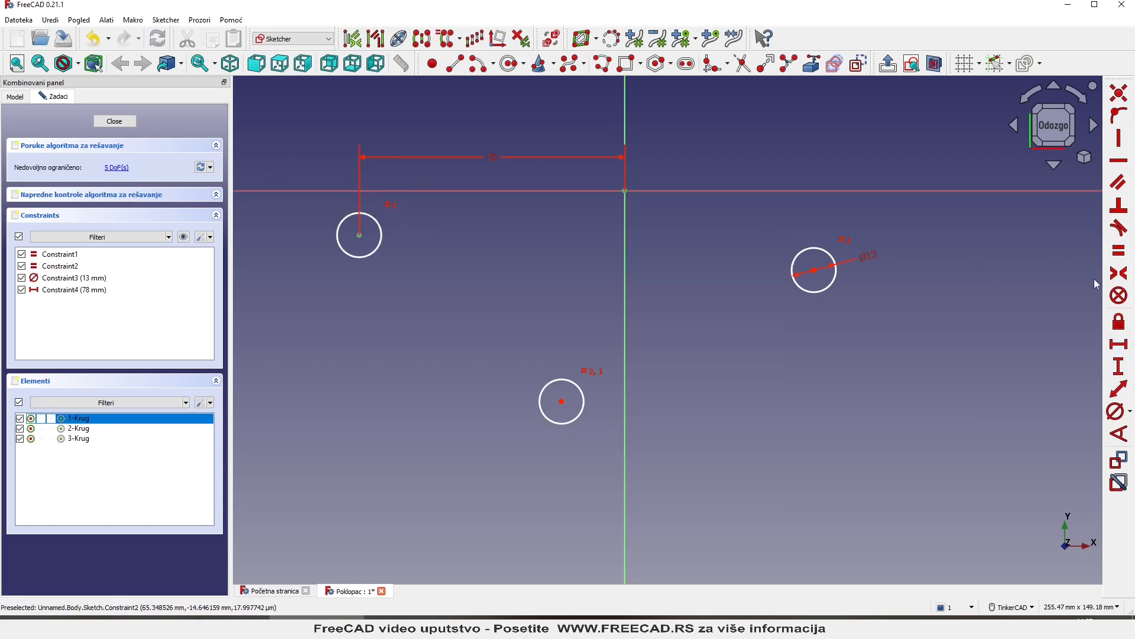
pyautogui.click(1118, 366)
pyautogui.write('14')
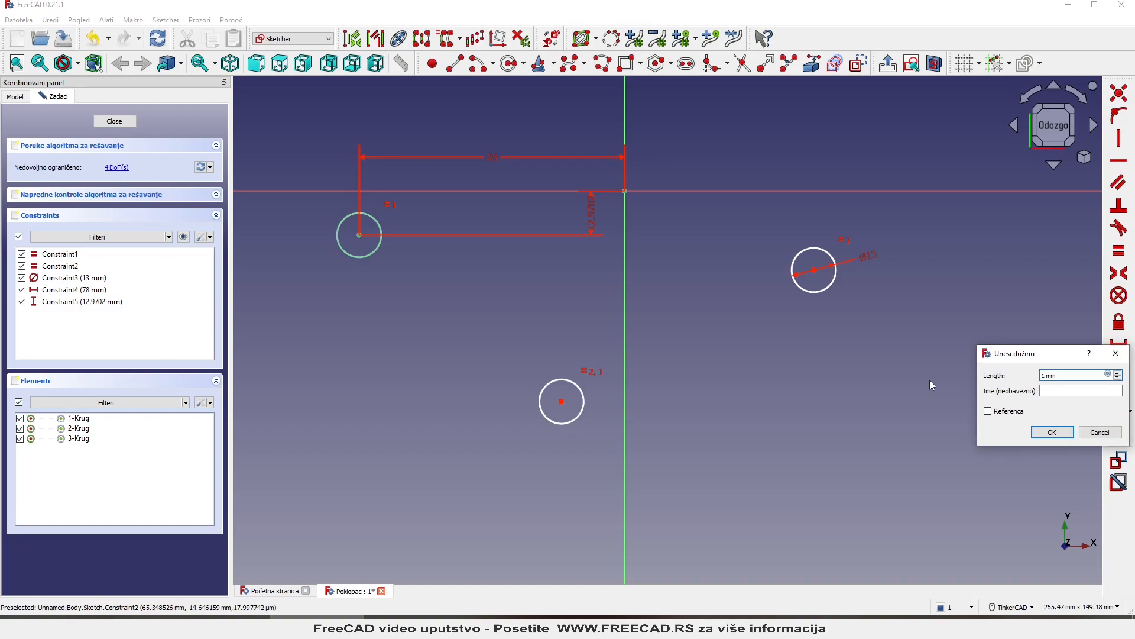
pyautogui.press('Return')
pyautogui.moveTo(591, 214); pyautogui.dragTo(303, 225)
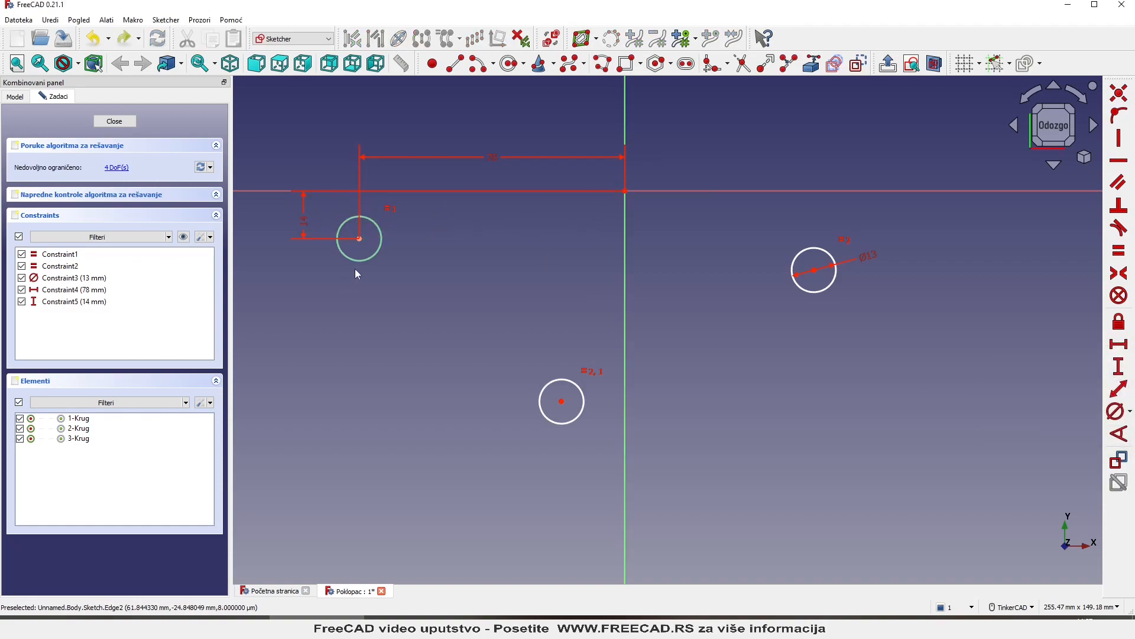
# - Set the vertical distance between the centres of the far-left and far-right circles to 13 mm
pyautogui.click(360, 237)
pyautogui.click(814, 269)
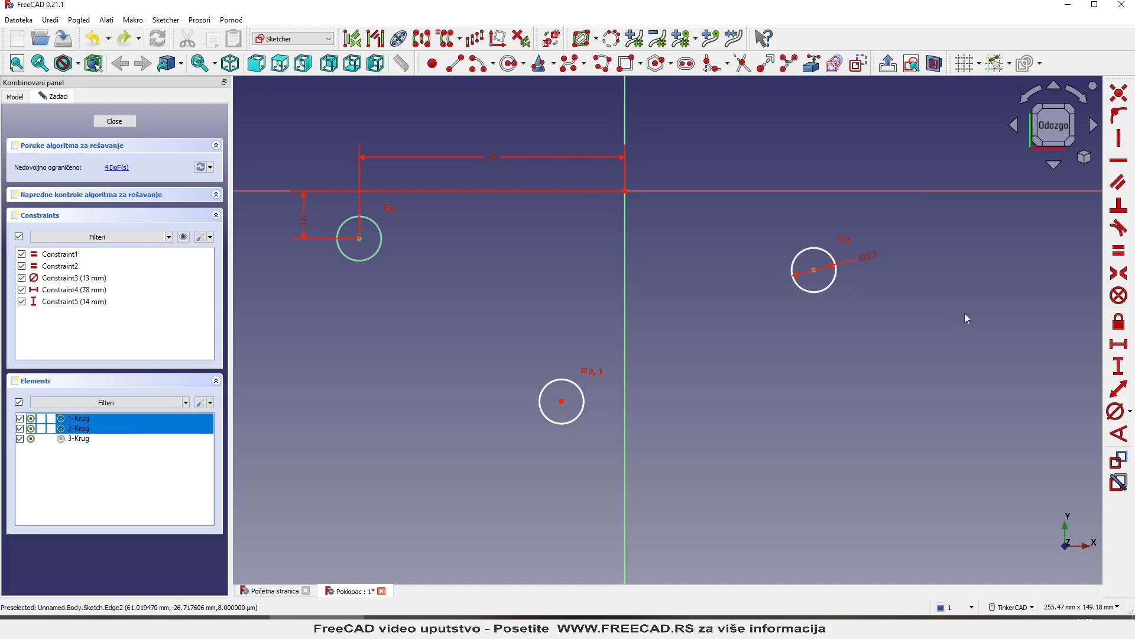
pyautogui.click(1119, 366)
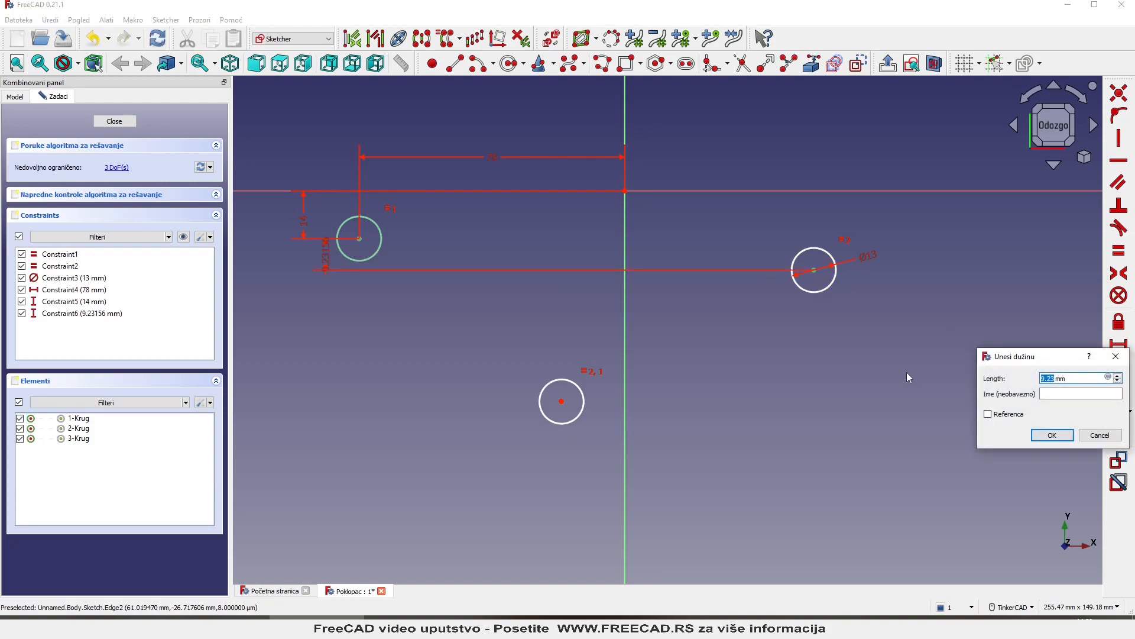
pyautogui.write('13')
pyautogui.press('Return')
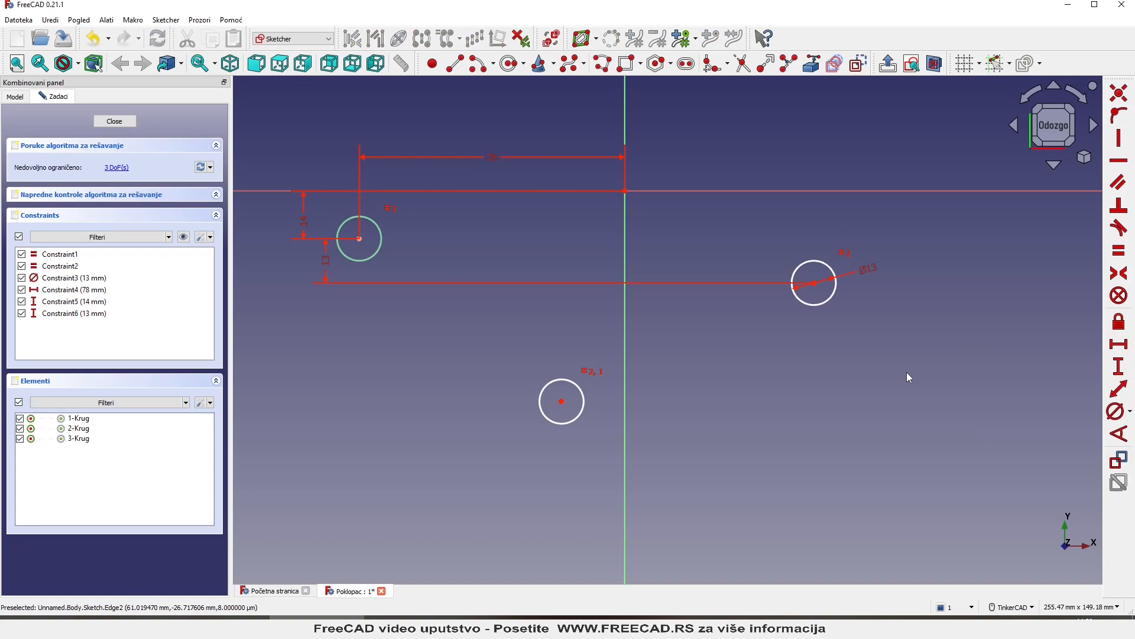
# - Set the horizontal distance between the centres of the far-left and far-right circles to 146 mm
pyautogui.click(814, 283)
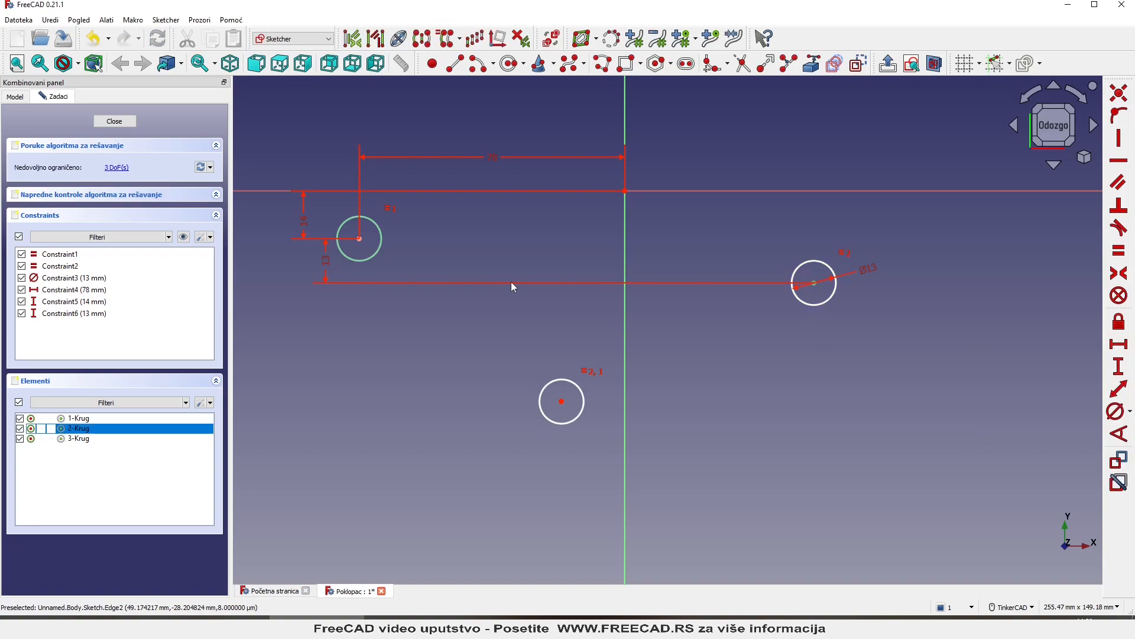
pyautogui.click(360, 239)
pyautogui.click(1118, 343)
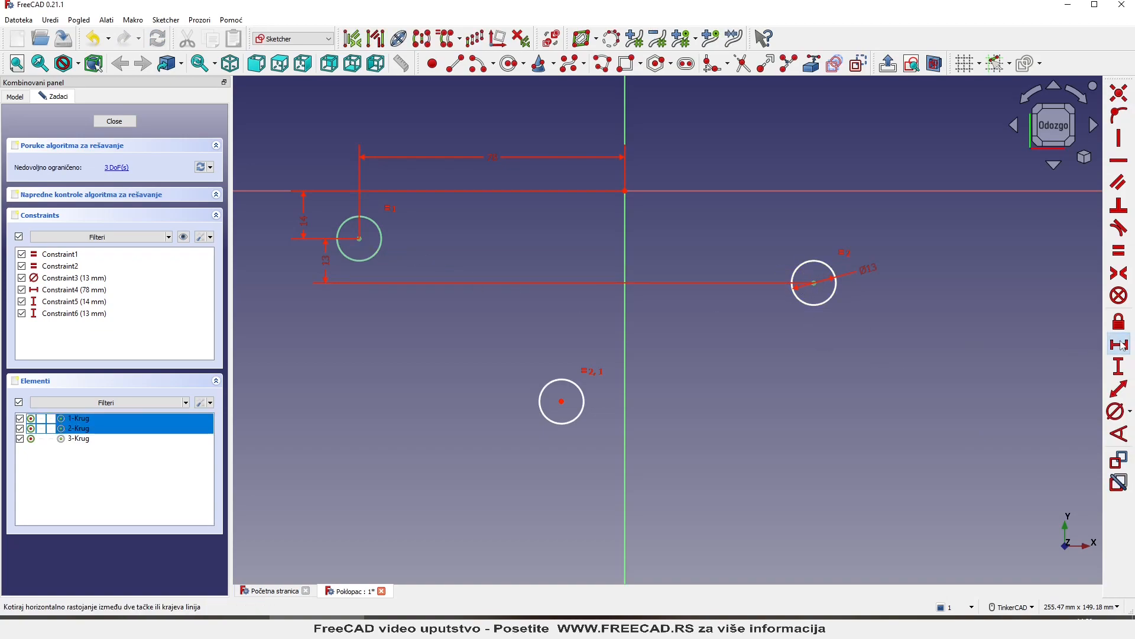
pyautogui.write('146')
pyautogui.press('Return')
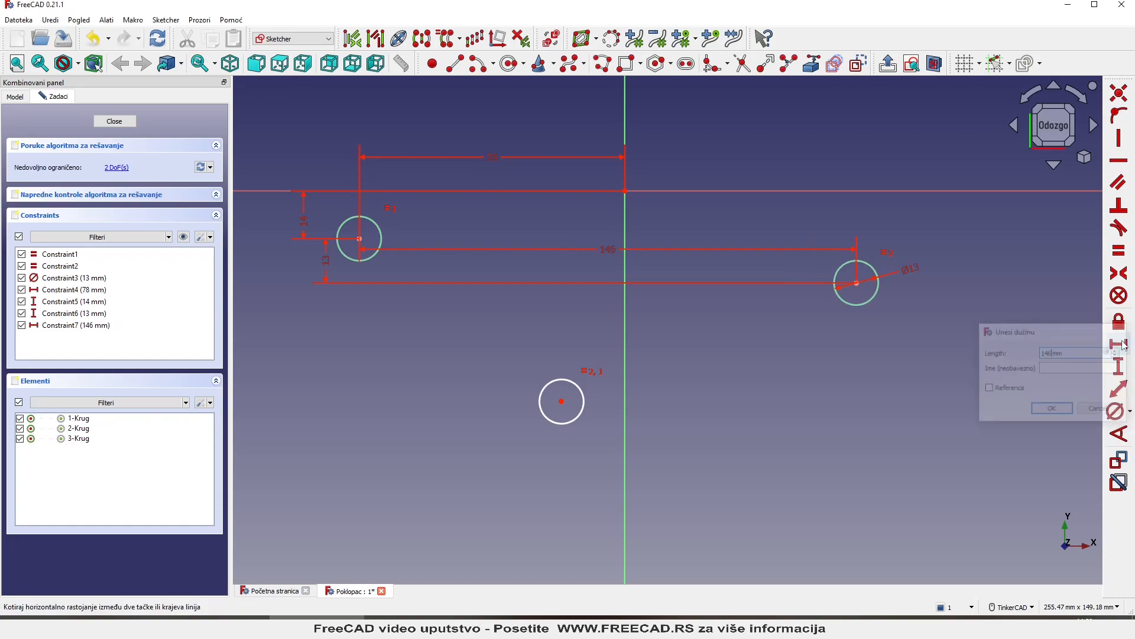
# - Set the horizontal distance between the centres of the lower circle and the far-left circle to 30 mm
pyautogui.click(561, 401)
pyautogui.click(360, 239)
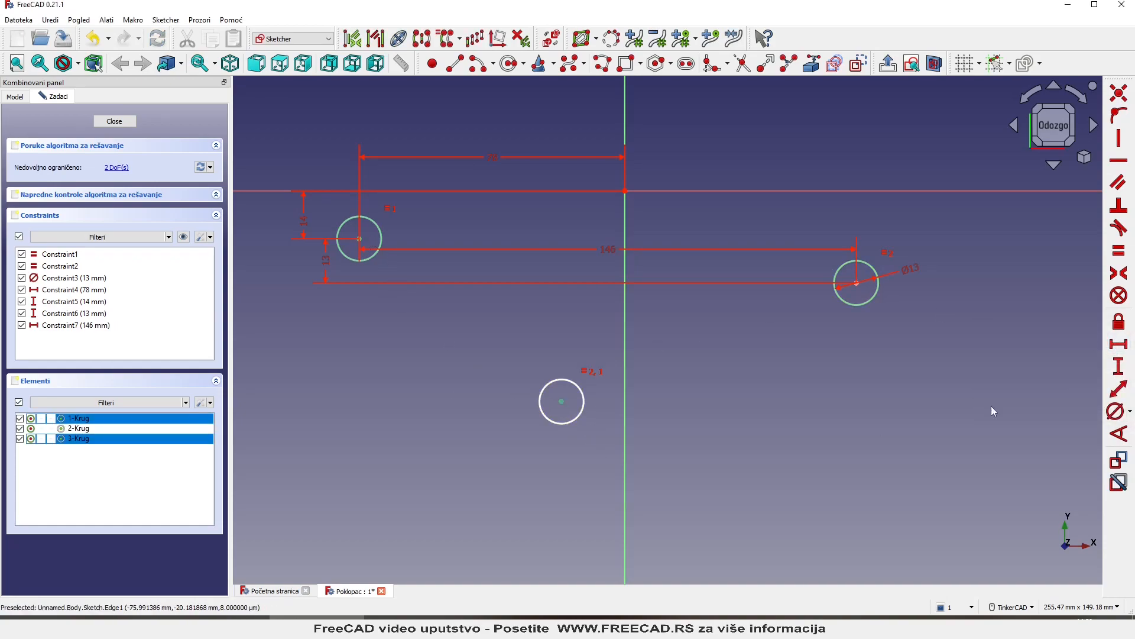
pyautogui.click(1119, 343)
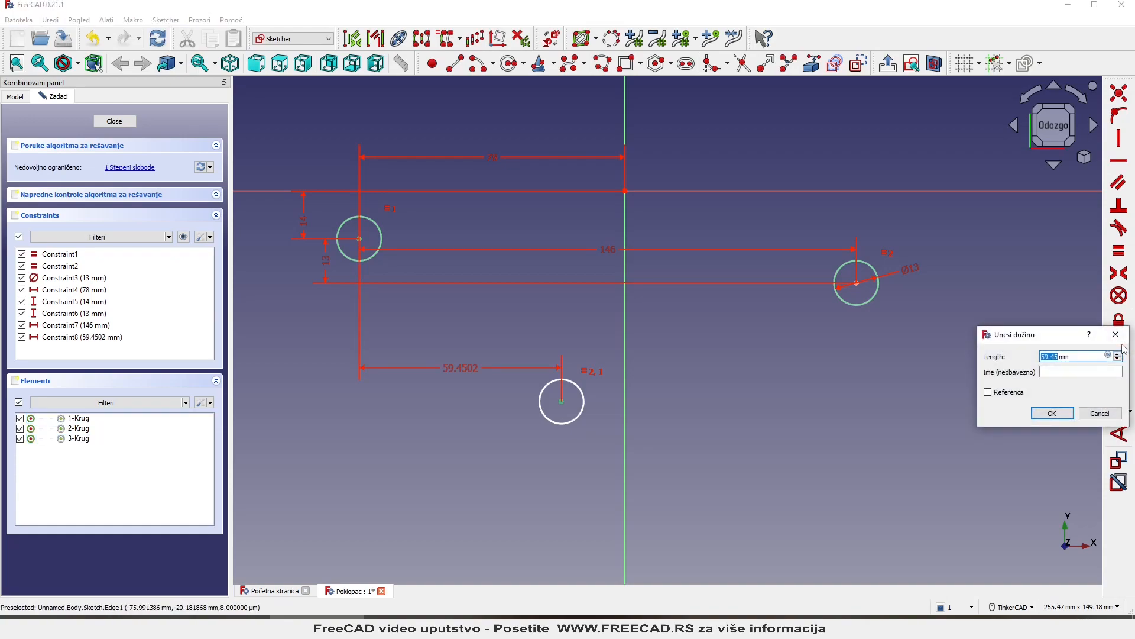
pyautogui.write('30')
pyautogui.press('Return')
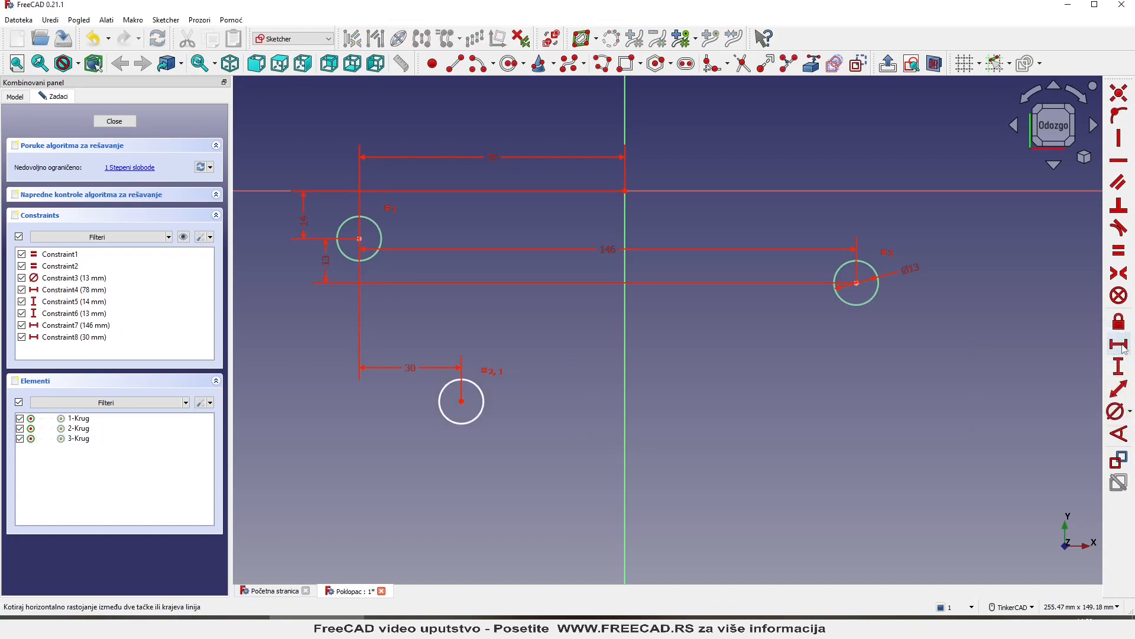
# - Set the vertical distance between the centres of the far-left circle and the lower circle to 72 mm
pyautogui.click(361, 240)
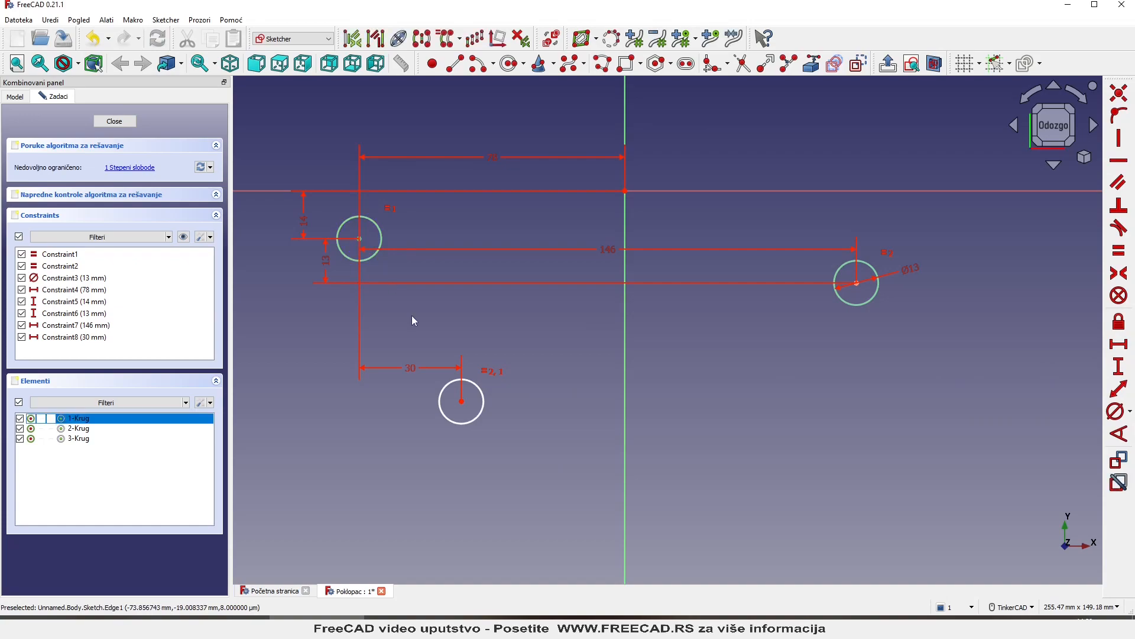
pyautogui.click(462, 402)
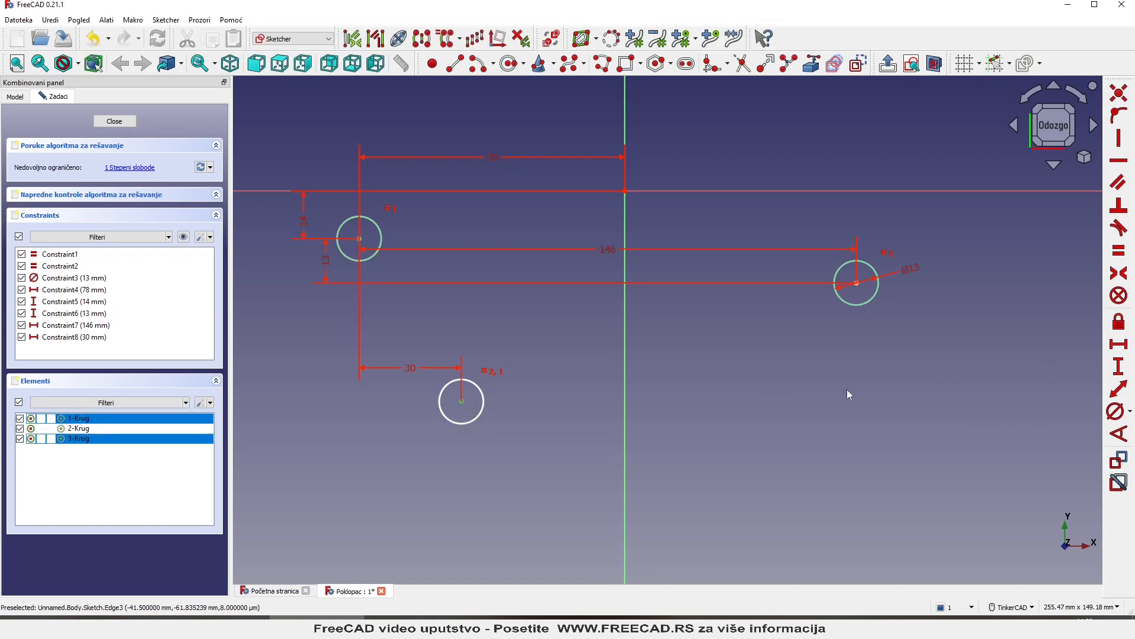
pyautogui.click(1119, 367)
pyautogui.write('72')
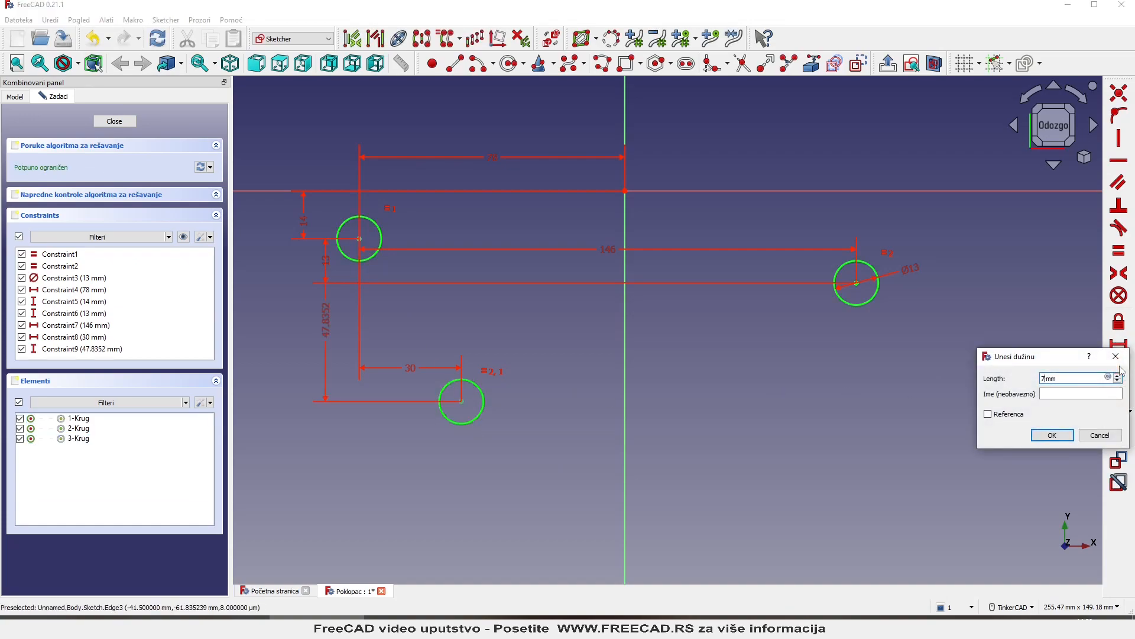
pyautogui.press('Return')
# - Rearrange the dimensions so the vertical ones sit left of the circles and the horizontal ones are stacked below the sketch
pyautogui.scroll(-1, 837, 296)
pyautogui.scroll(-1, 837, 294)
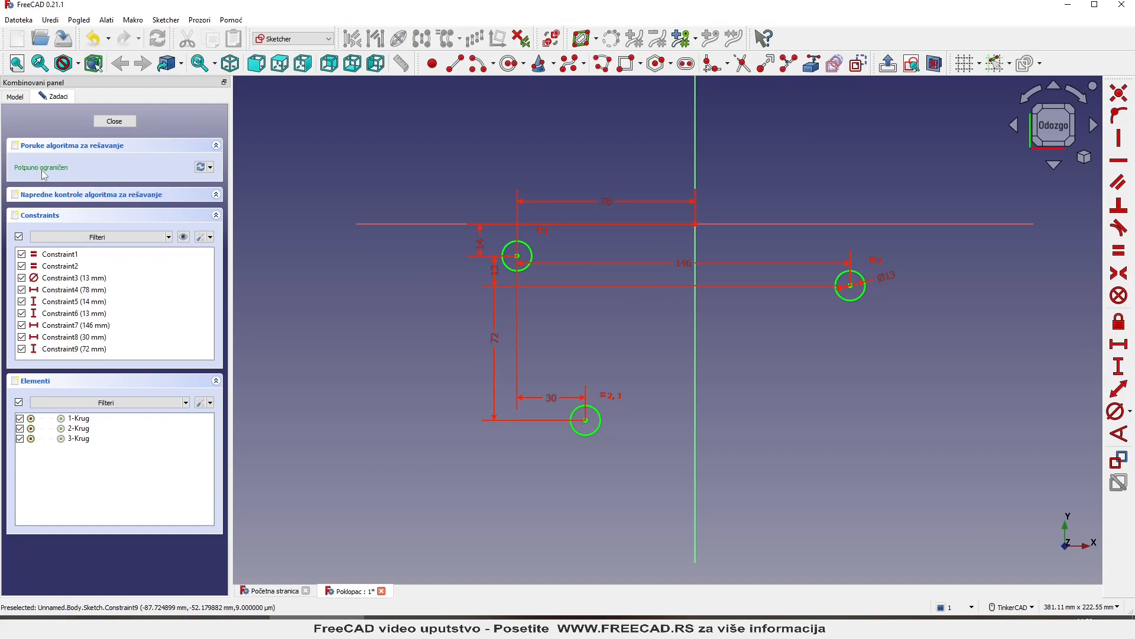
pyautogui.moveTo(474, 246); pyautogui.dragTo(432, 246)
pyautogui.moveTo(498, 340); pyautogui.dragTo(430, 339)
pyautogui.moveTo(556, 400); pyautogui.dragTo(551, 480)
pyautogui.moveTo(611, 202); pyautogui.dragTo(604, 510)
pyautogui.moveTo(684, 264); pyautogui.dragTo(676, 540)
pyautogui.scroll(-1, 634, 407)
pyautogui.scroll(1, 708, 425)
pyautogui.scroll(1, 709, 425)
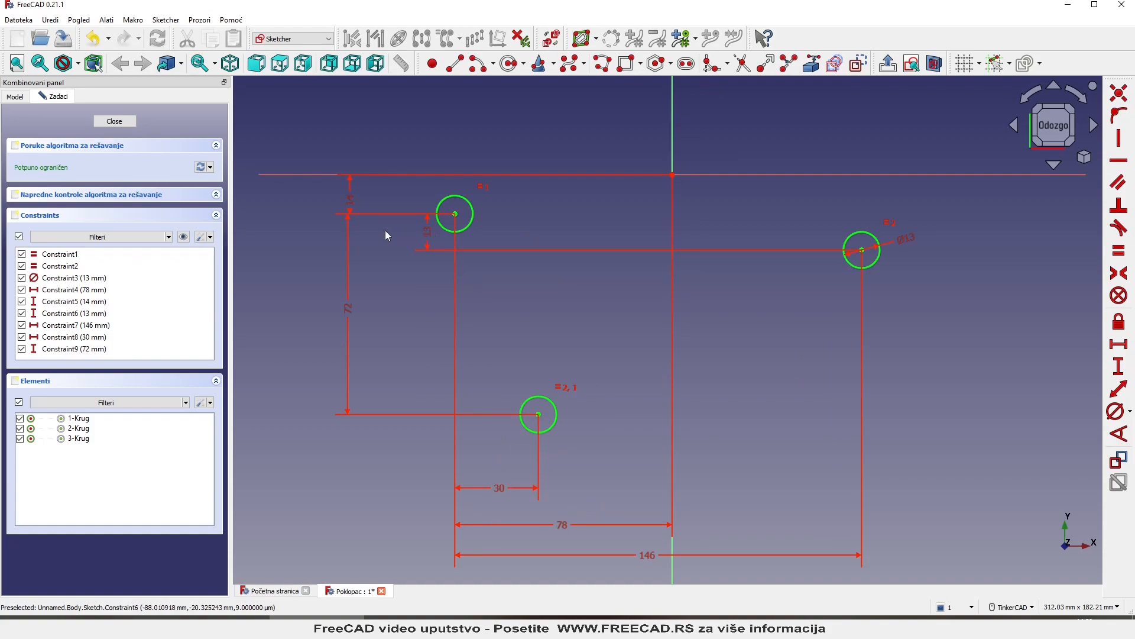
pyautogui.moveTo(431, 228); pyautogui.dragTo(366, 236)
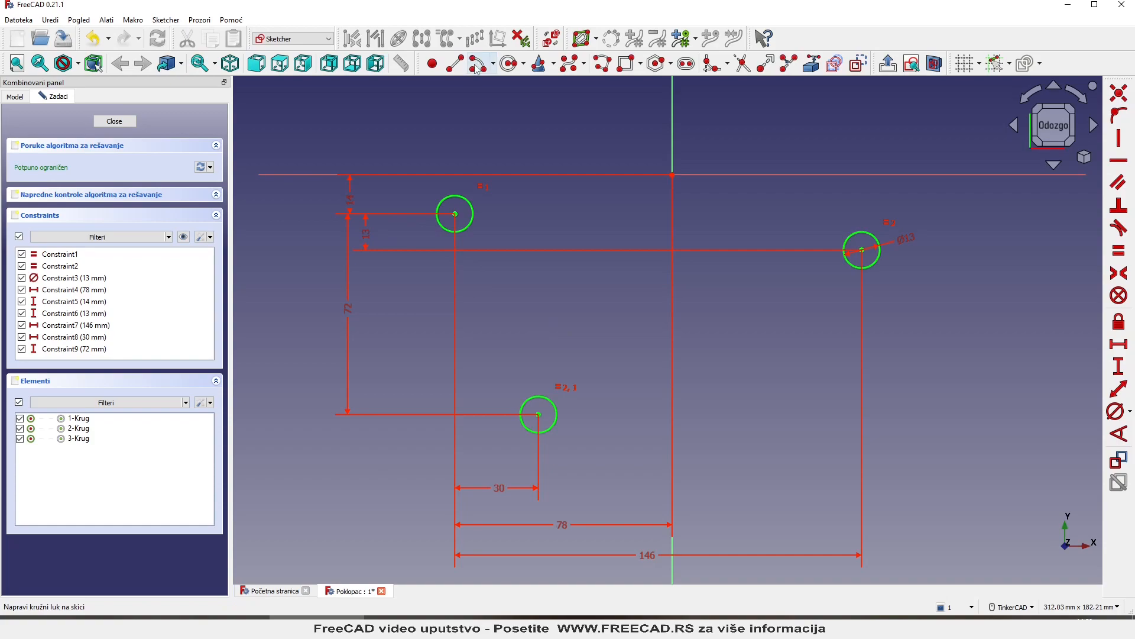
# - Draw an arc centred on the far-left circle, running around its outer left side from above it to below left
pyautogui.click(477, 64)
pyautogui.scroll(3, 455, 210)
pyautogui.click(455, 208)
pyautogui.click(461, 160)
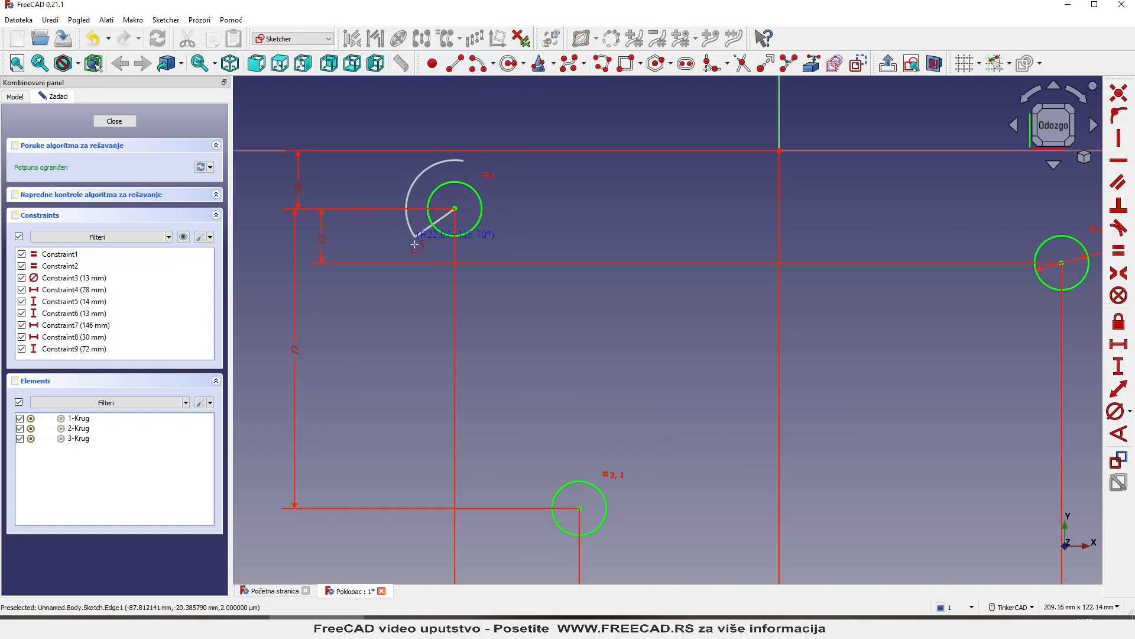
pyautogui.click(435, 268)
pyautogui.scroll(-4, 506, 335)
pyautogui.scroll(2, 558, 443)
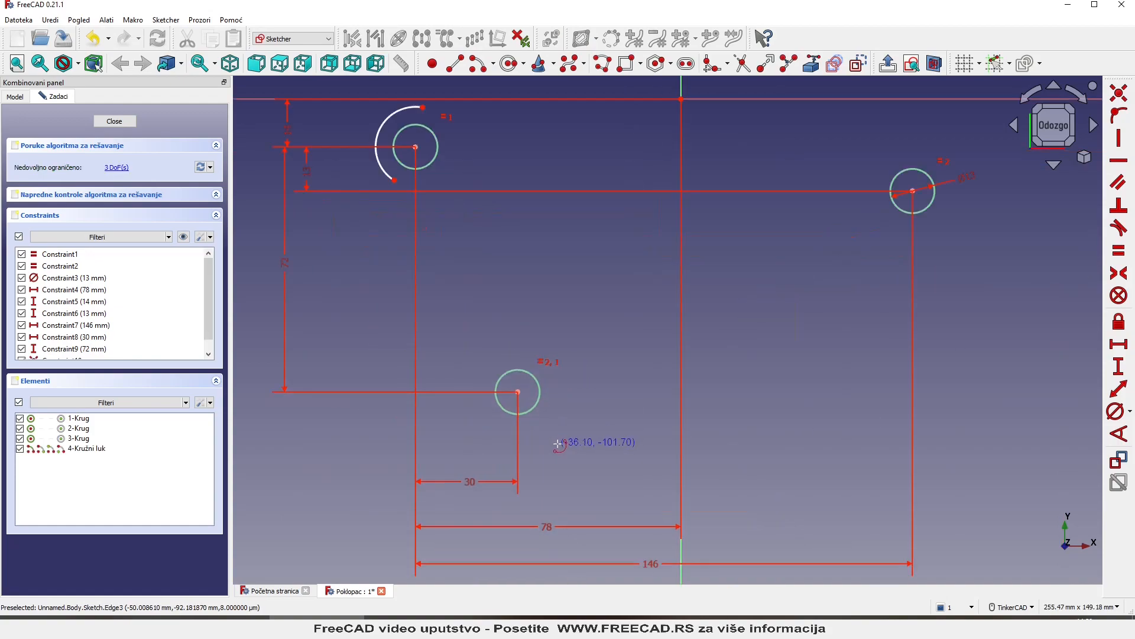
# - Draw an arc under the lower circle and another around the outer right side of the far-right circle, each centred on its circle
pyautogui.click(517, 390)
pyautogui.click(483, 417)
pyautogui.click(565, 395)
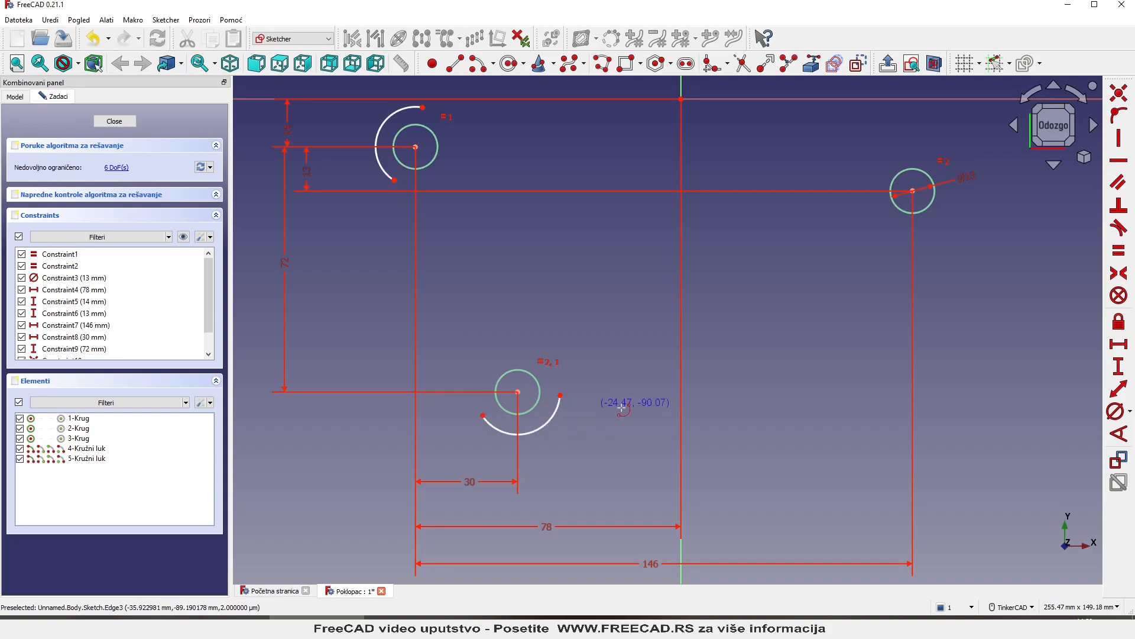
pyautogui.click(913, 190)
pyautogui.click(918, 147)
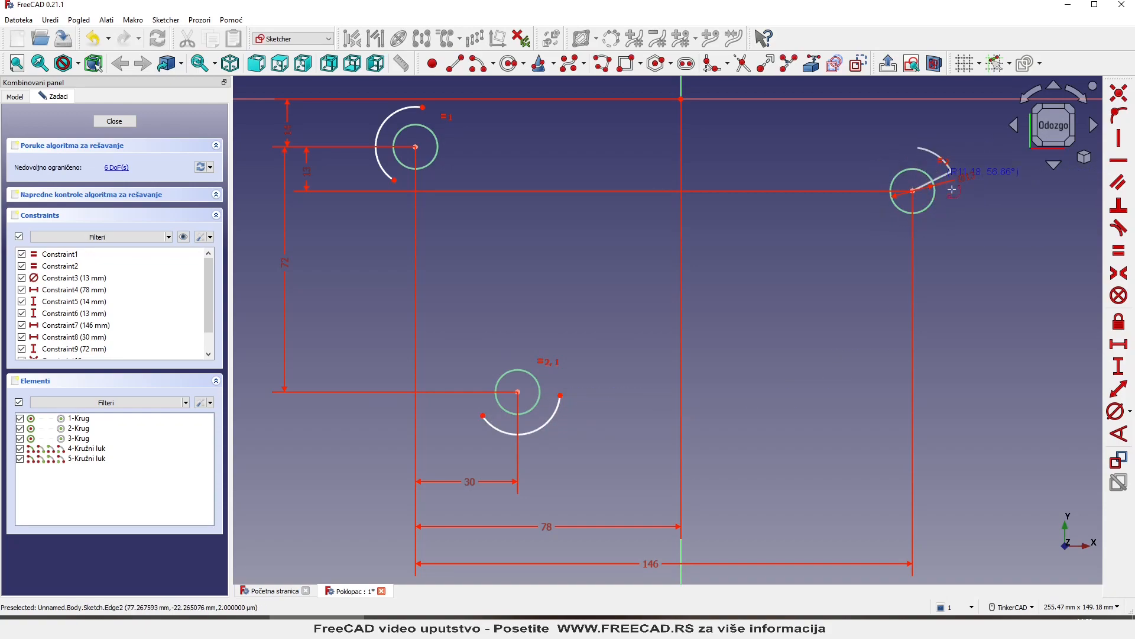
pyautogui.click(917, 254)
pyautogui.scroll(-3, 804, 272)
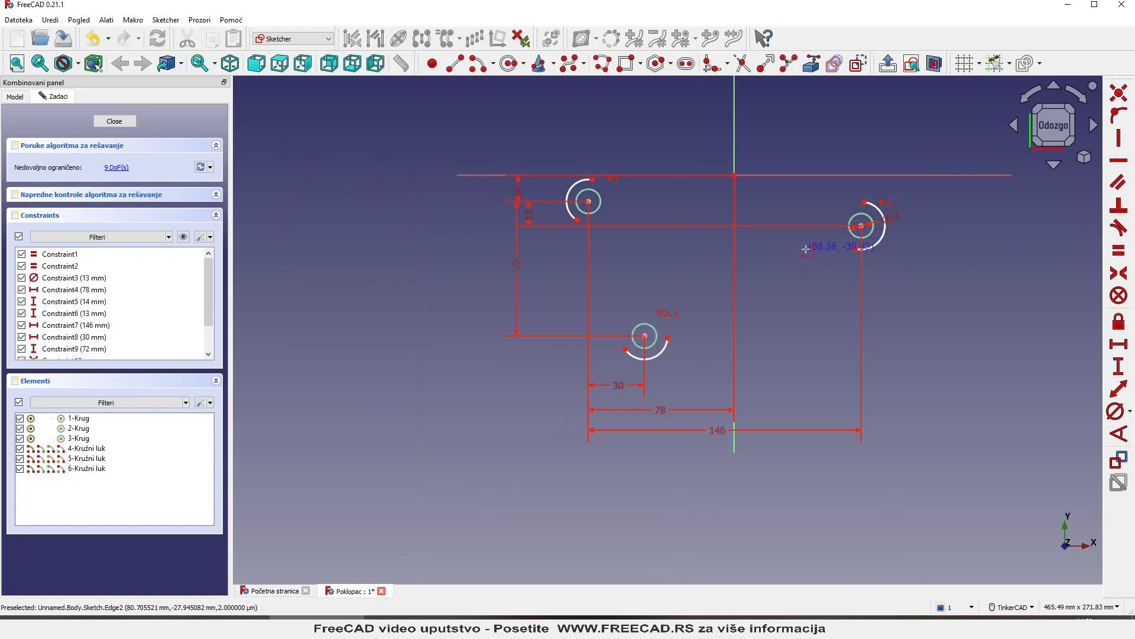
# - Constrain the three outer arcs to equal radius
pyautogui.click(518, 178)
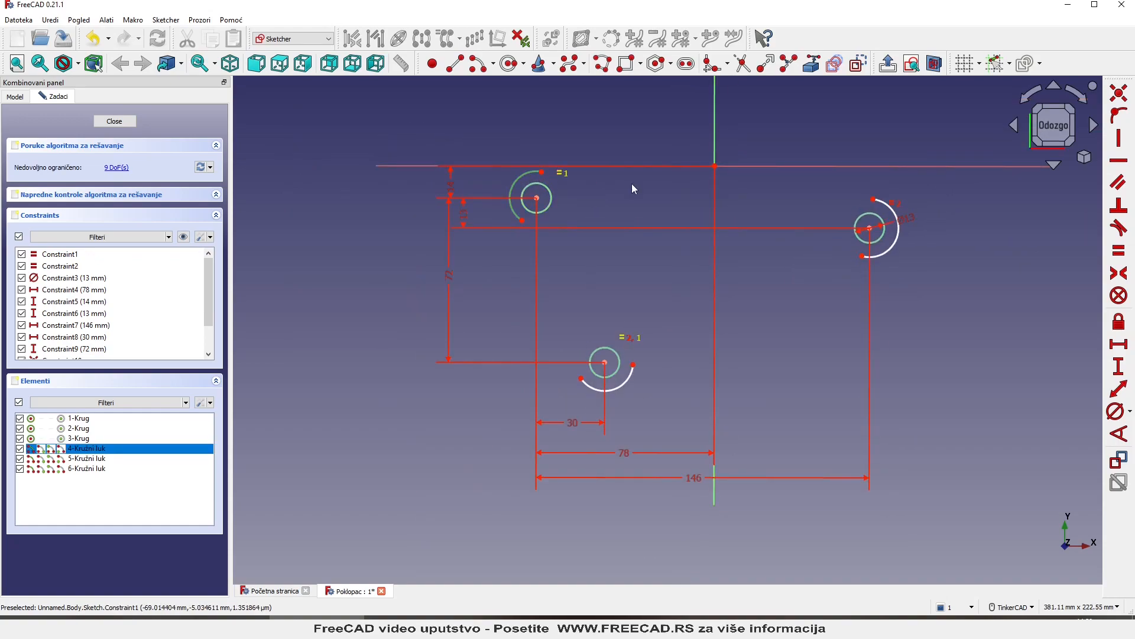
pyautogui.click(900, 218)
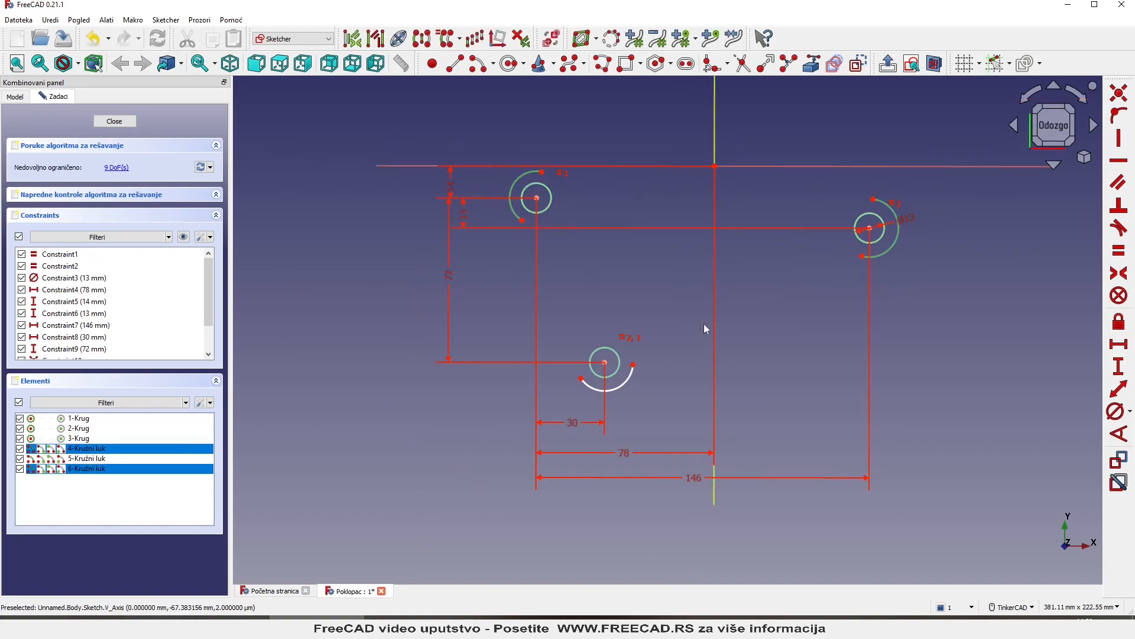
pyautogui.click(633, 374)
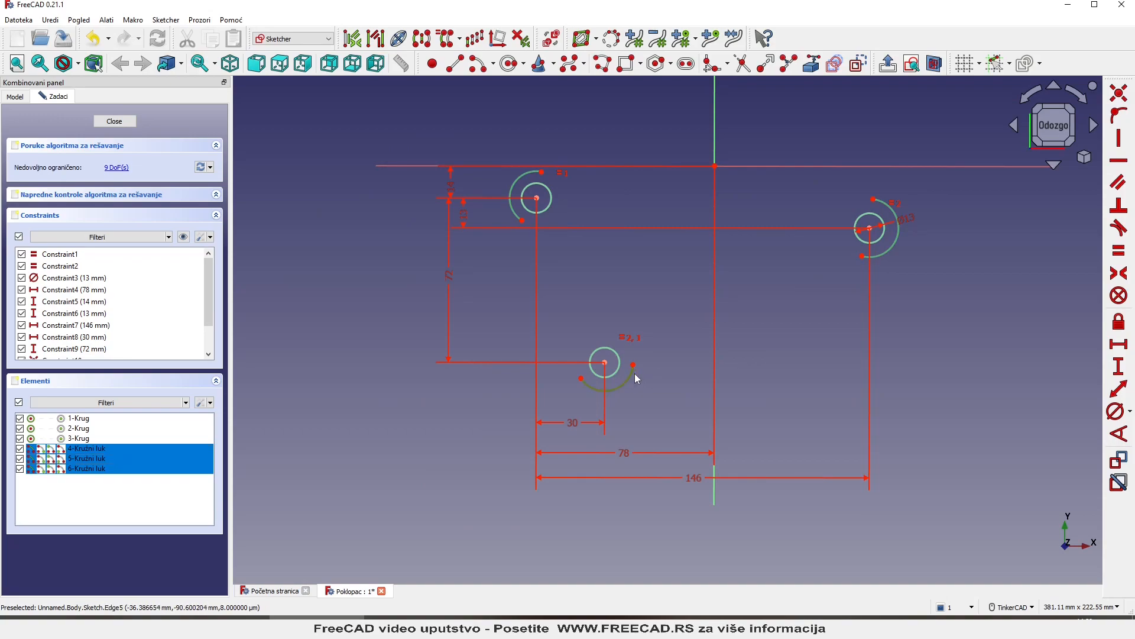
pyautogui.click(1120, 253)
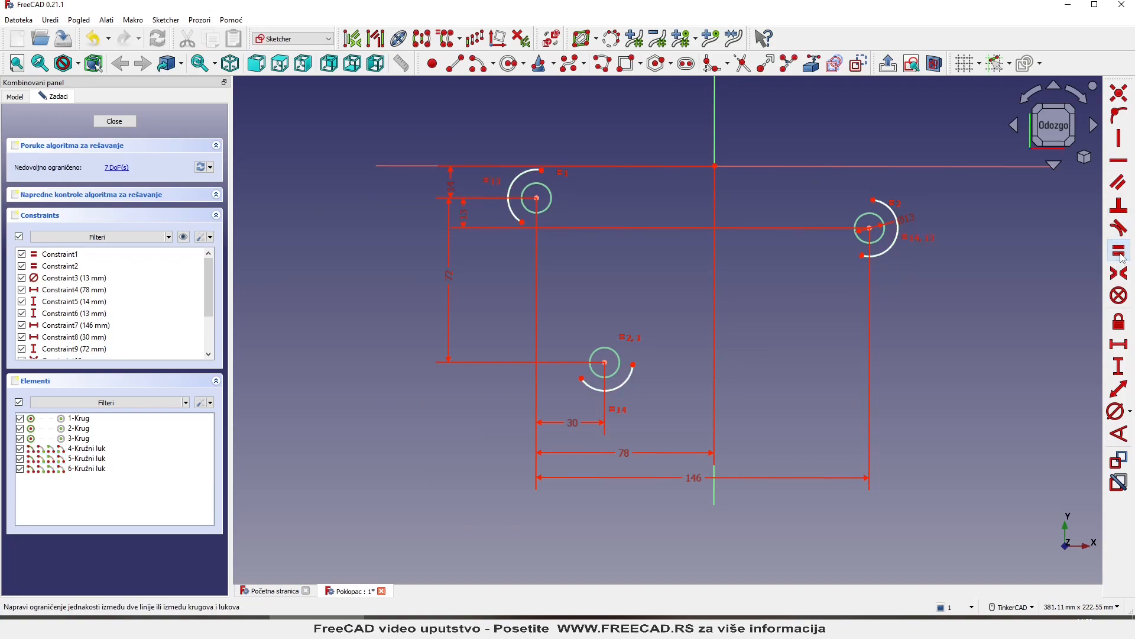
# - Constrain the radius of the outer arc around the far-right circle to 14 mm
pyautogui.click(1130, 415)
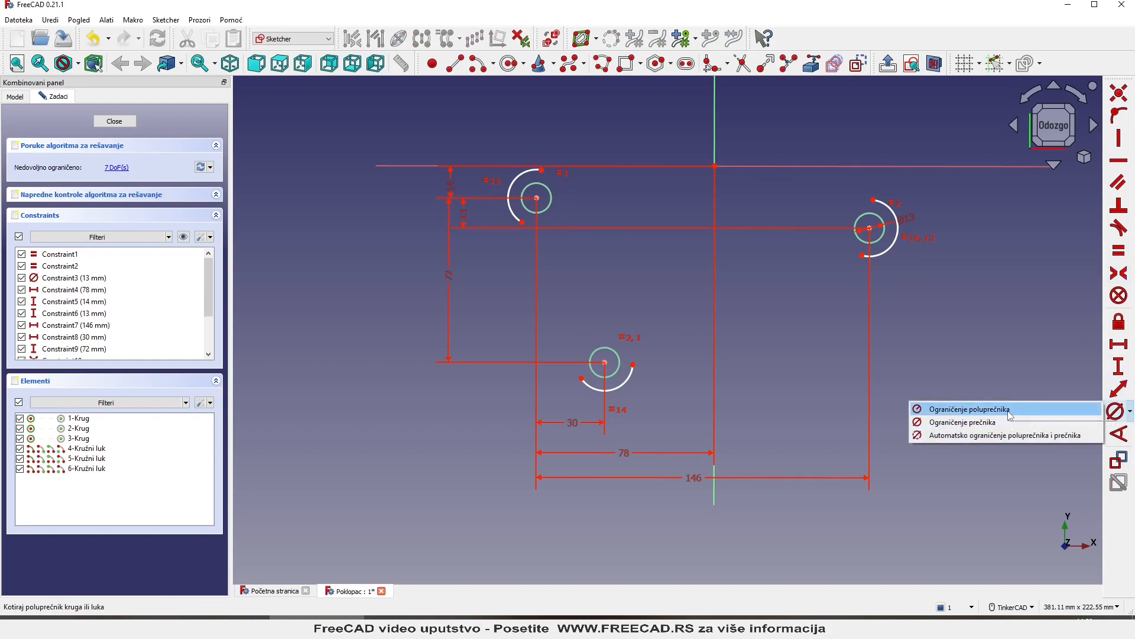
pyautogui.click(958, 408)
pyautogui.click(895, 247)
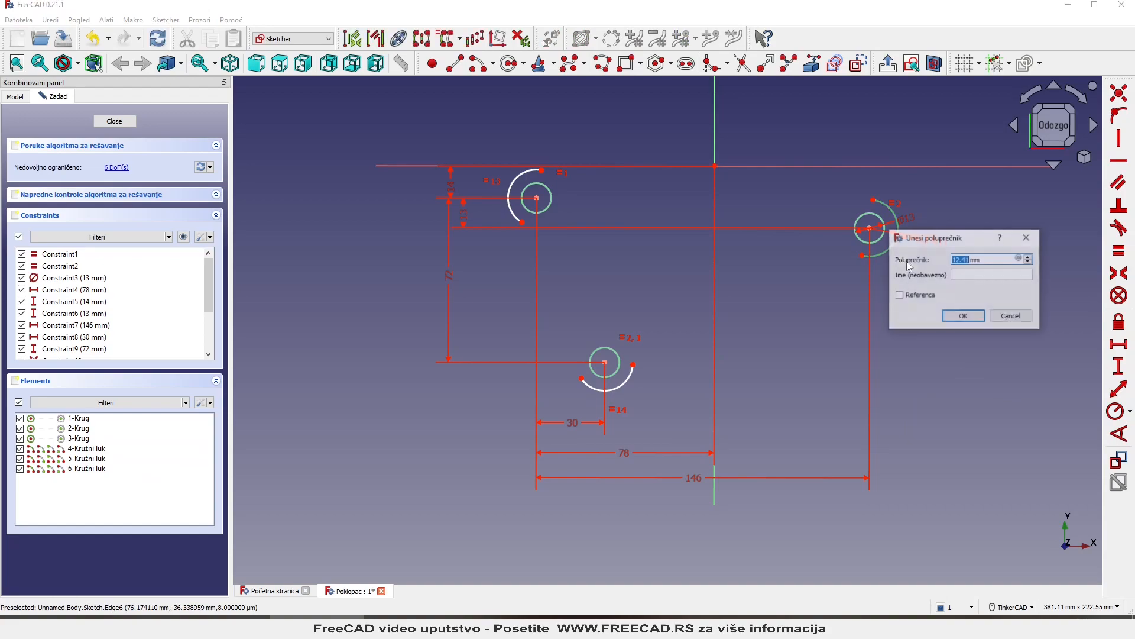
pyautogui.write('14')
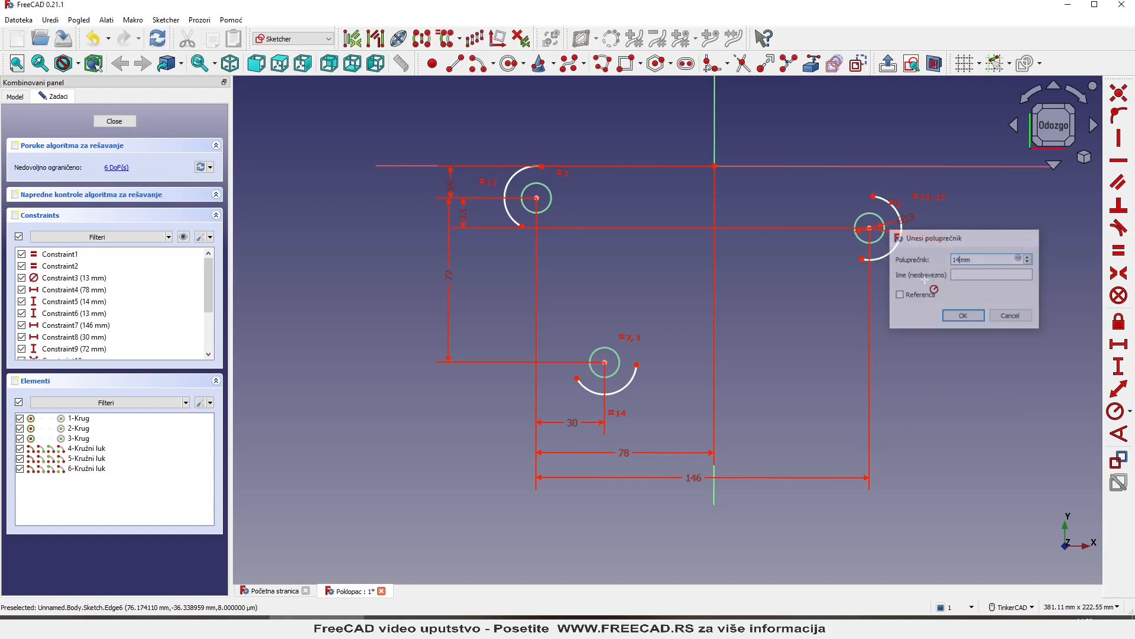
pyautogui.press('Return')
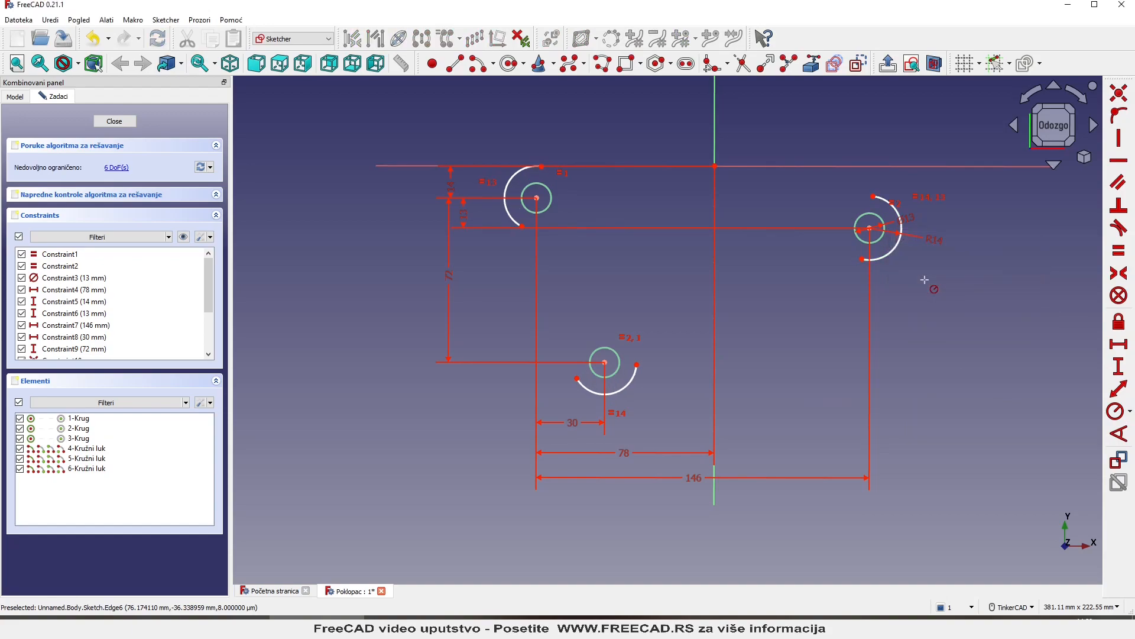
# - Draw a large arc of about 71 mm radius centred on the origin, running over the top between the far-left and far-right outer arcs
pyautogui.scroll(-2, 618, 333)
pyautogui.scroll(2, 783, 125)
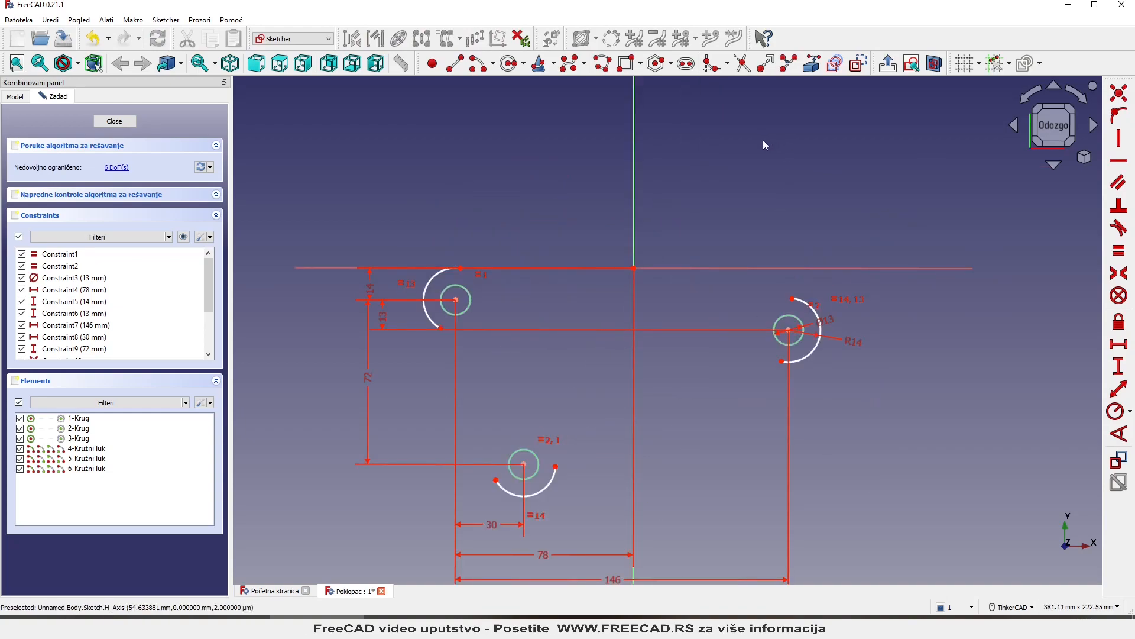
pyautogui.click(477, 64)
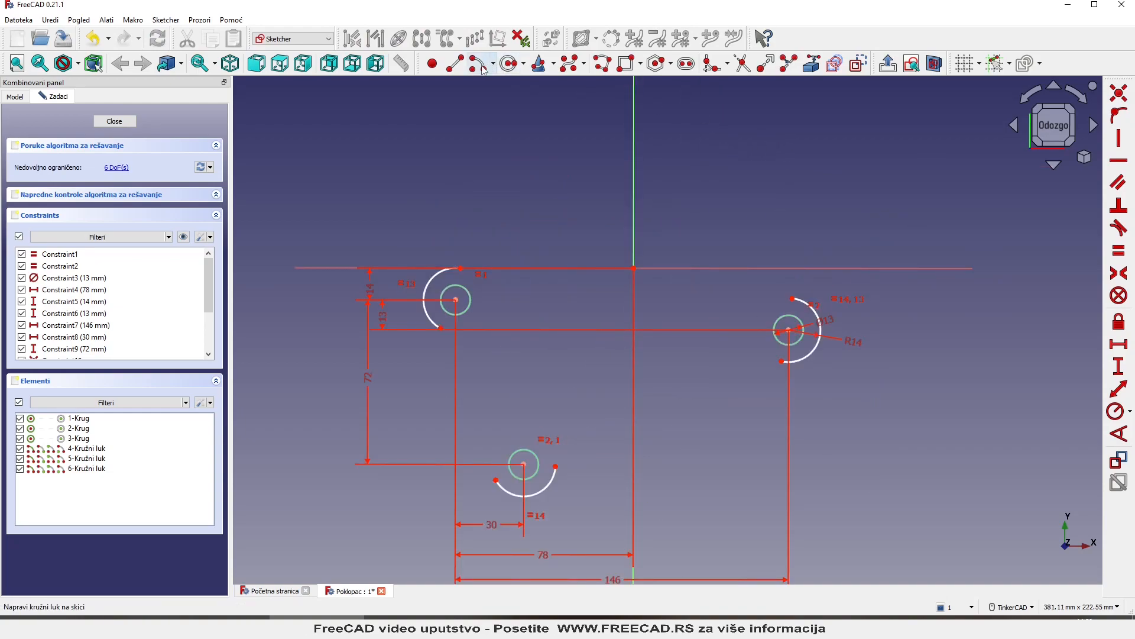
pyautogui.click(633, 268)
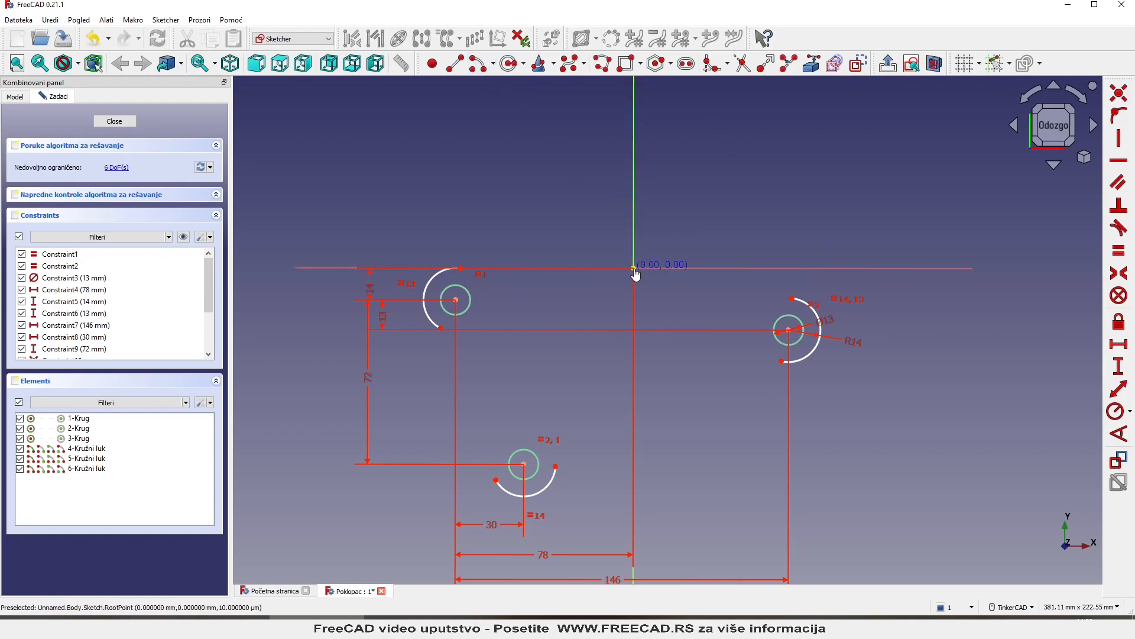
pyautogui.click(472, 259)
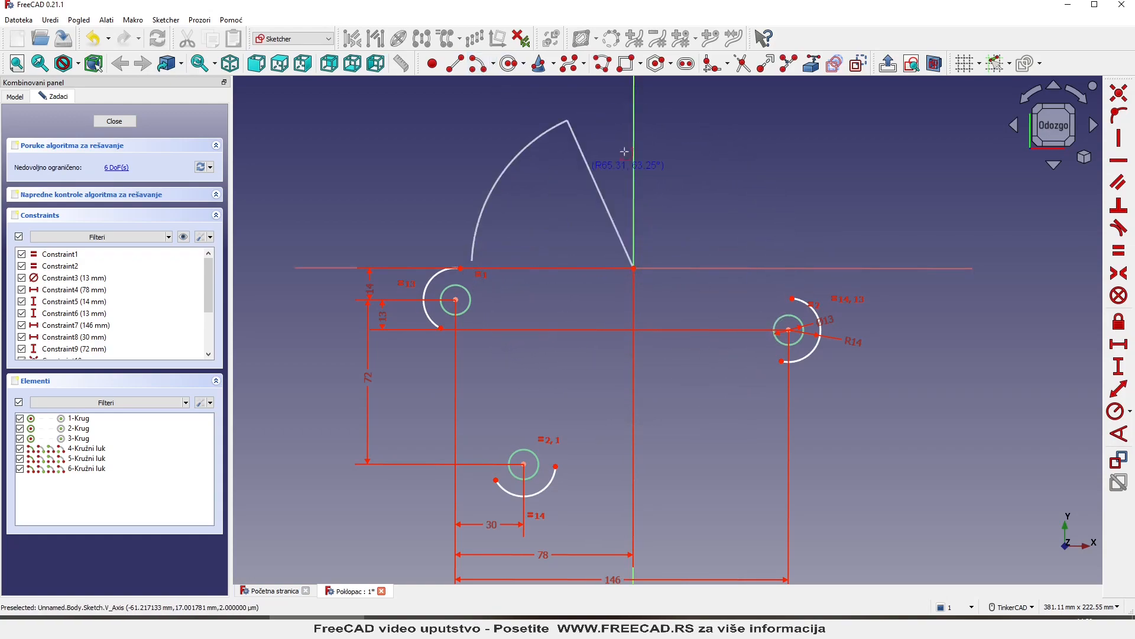
pyautogui.click(783, 285)
pyautogui.rightClick(781, 285)
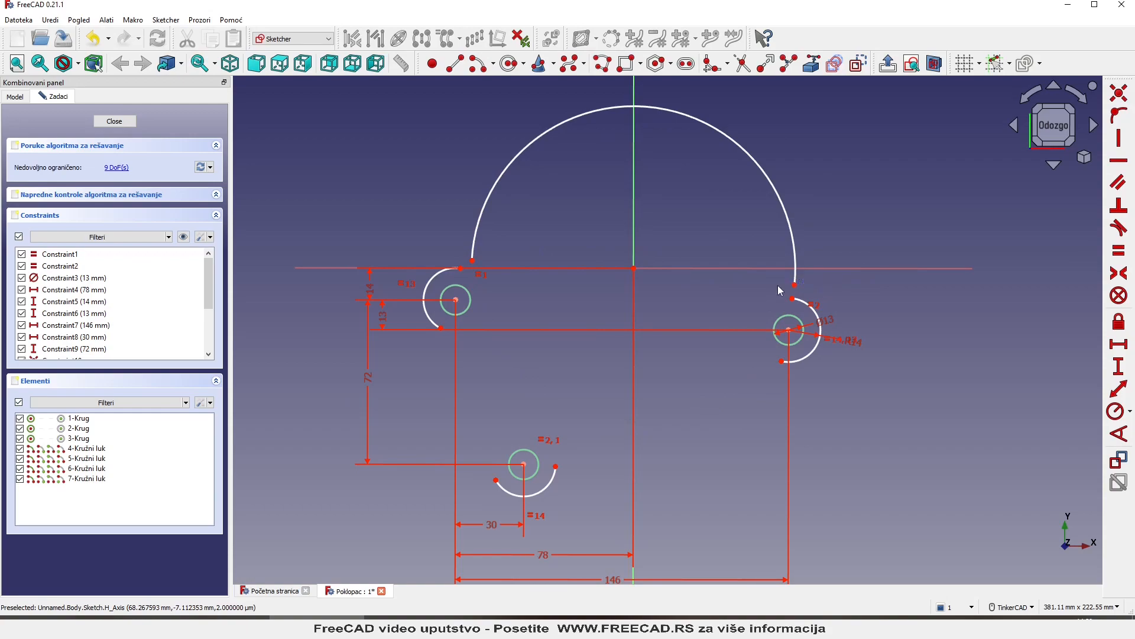
# - Constrain the large upper arc's radius to 70 mm and place its dimension inside the arc
pyautogui.click(789, 220)
pyautogui.click(1117, 411)
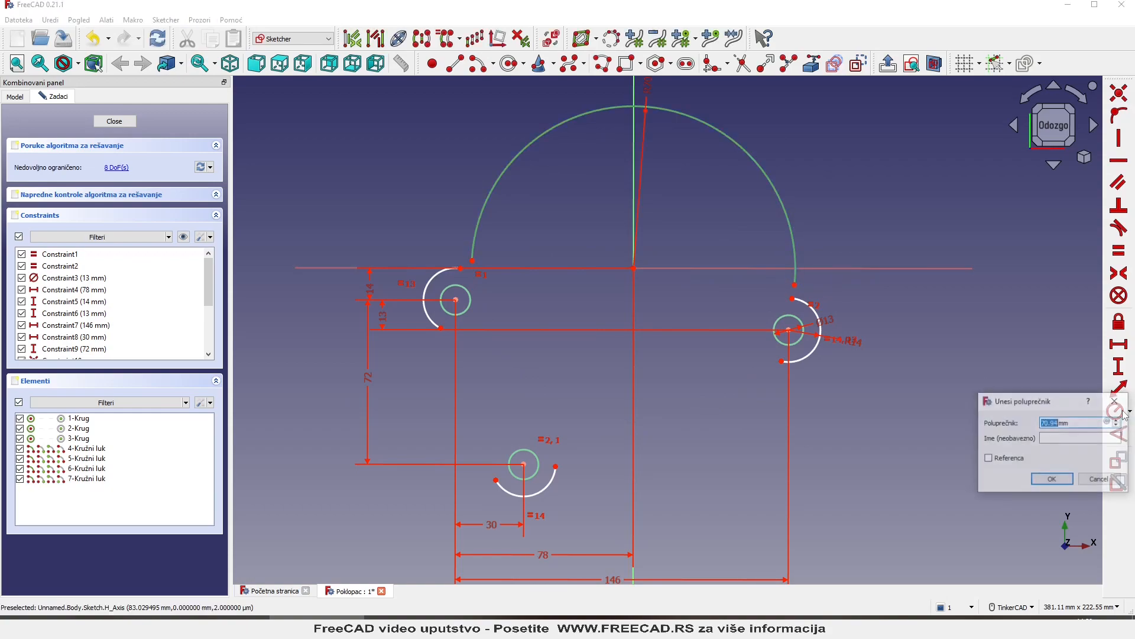
pyautogui.write('7')
pyautogui.press('Return')
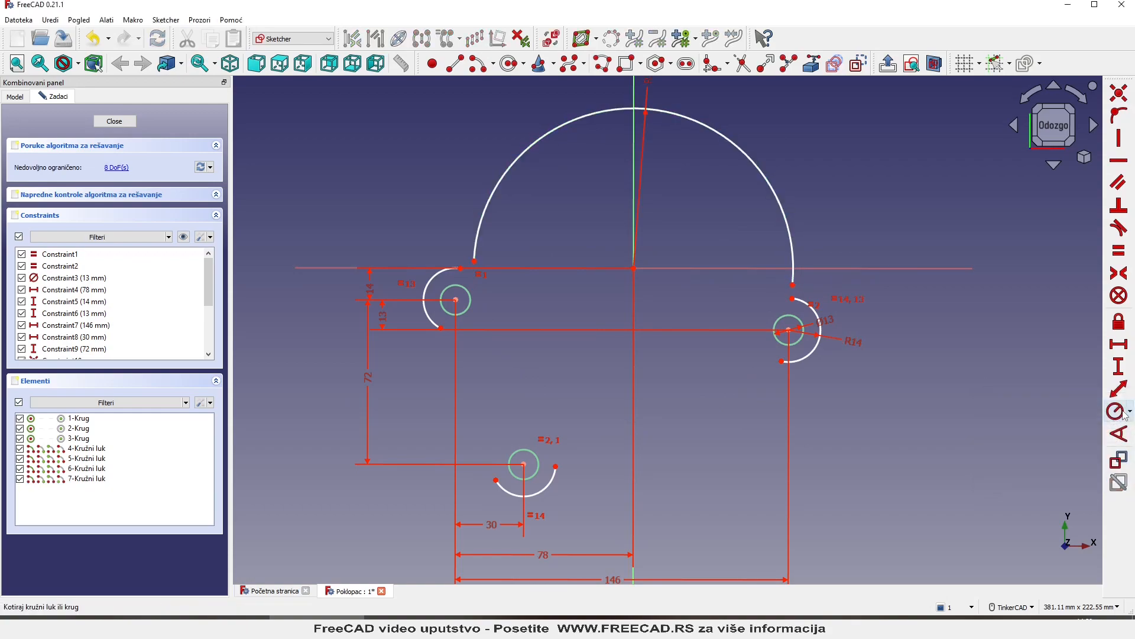
pyautogui.scroll(-1, 658, 330)
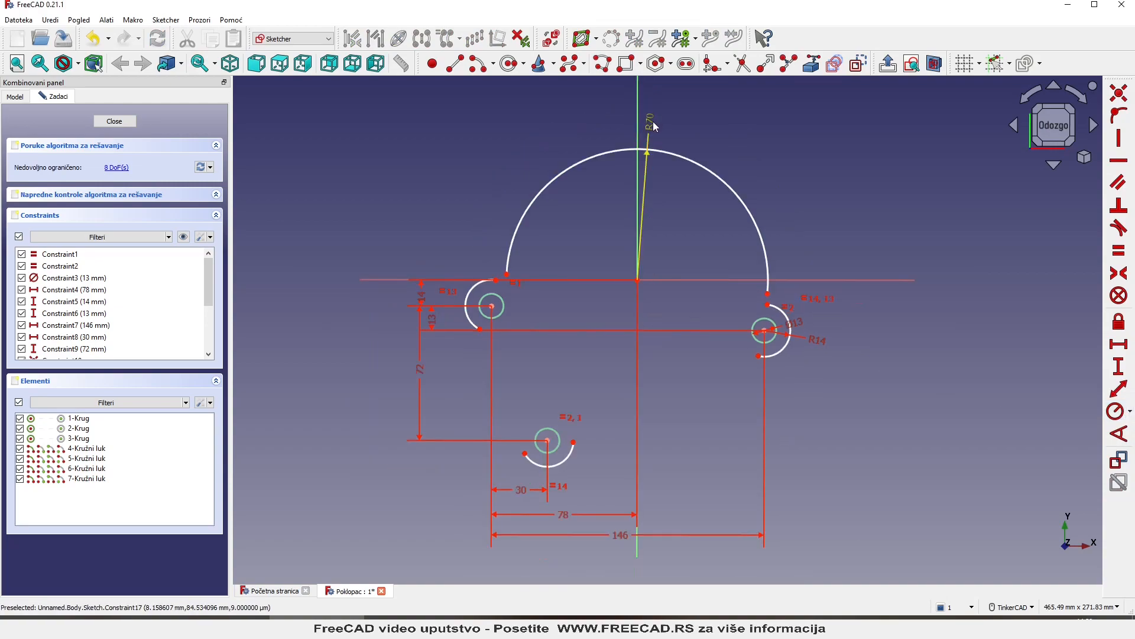
pyautogui.moveTo(668, 156)
pyautogui.mouseDown()
pyautogui.moveTo(672, 223)
pyautogui.moveTo(696, 246)
pyautogui.mouseUp()
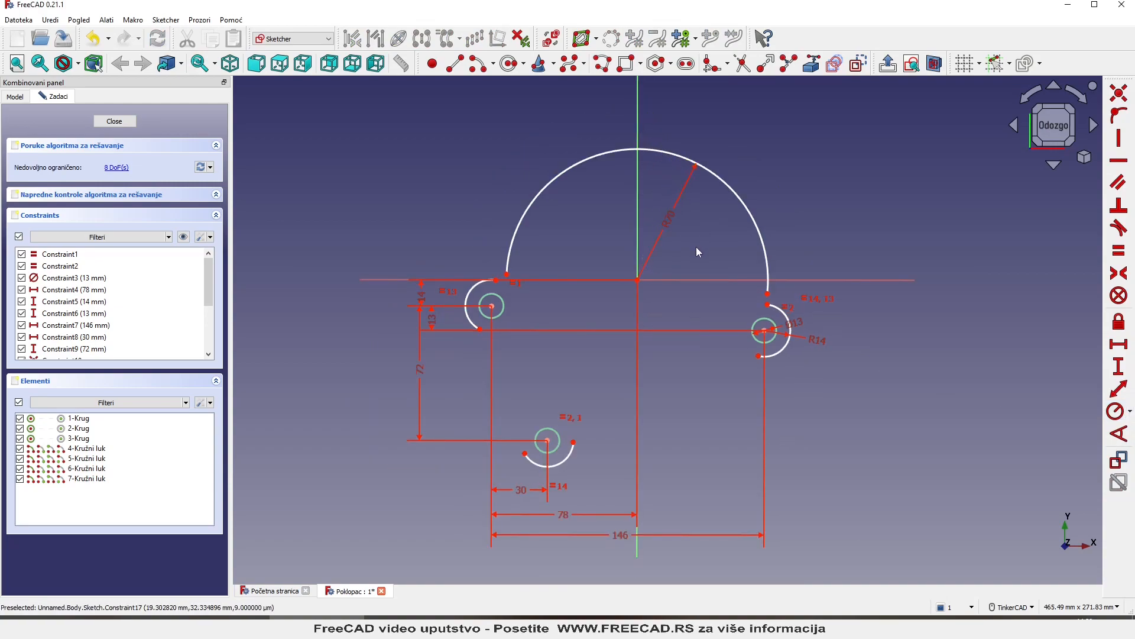
# - Make the large arc's left end coincident with the upper end of the far-left outer arc
pyautogui.scroll(1, 696, 249)
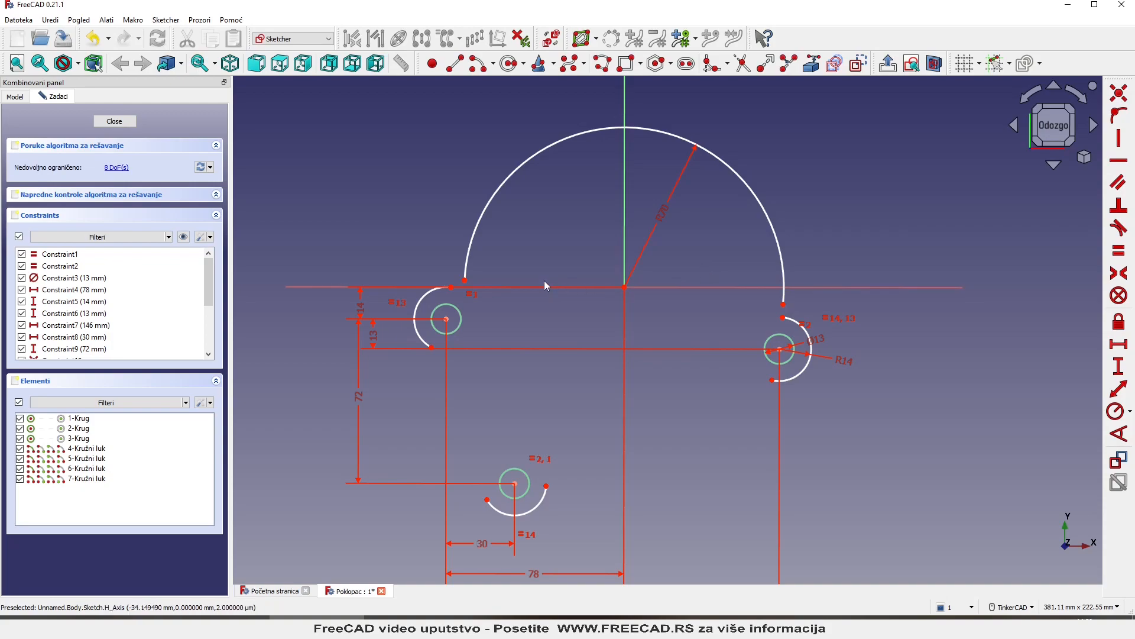
pyautogui.scroll(3, 483, 311)
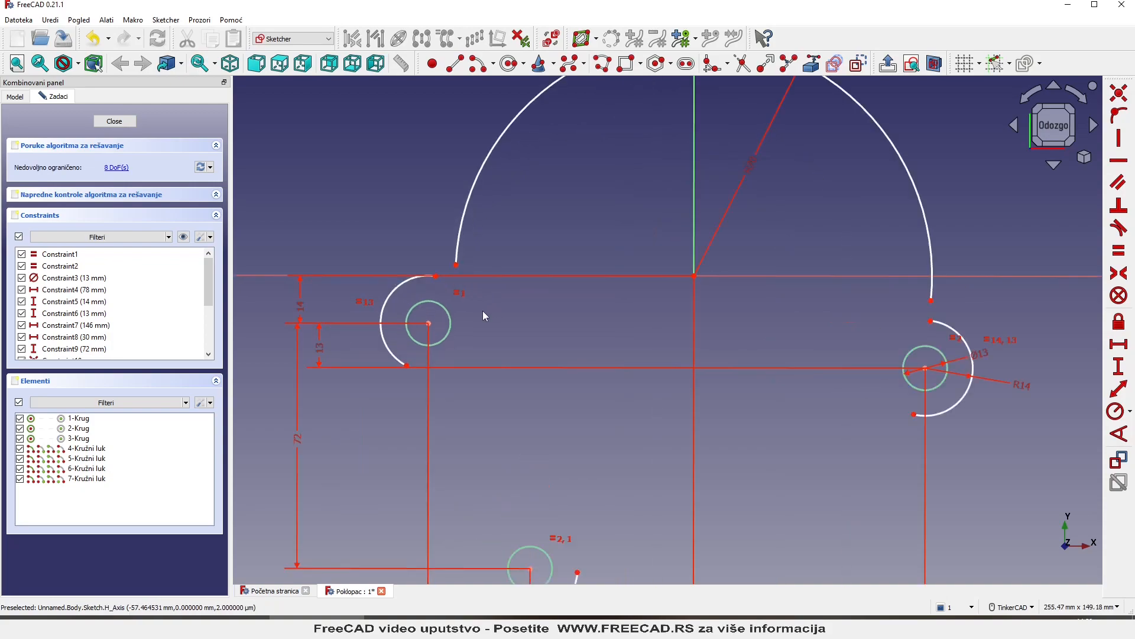
pyautogui.click(412, 258)
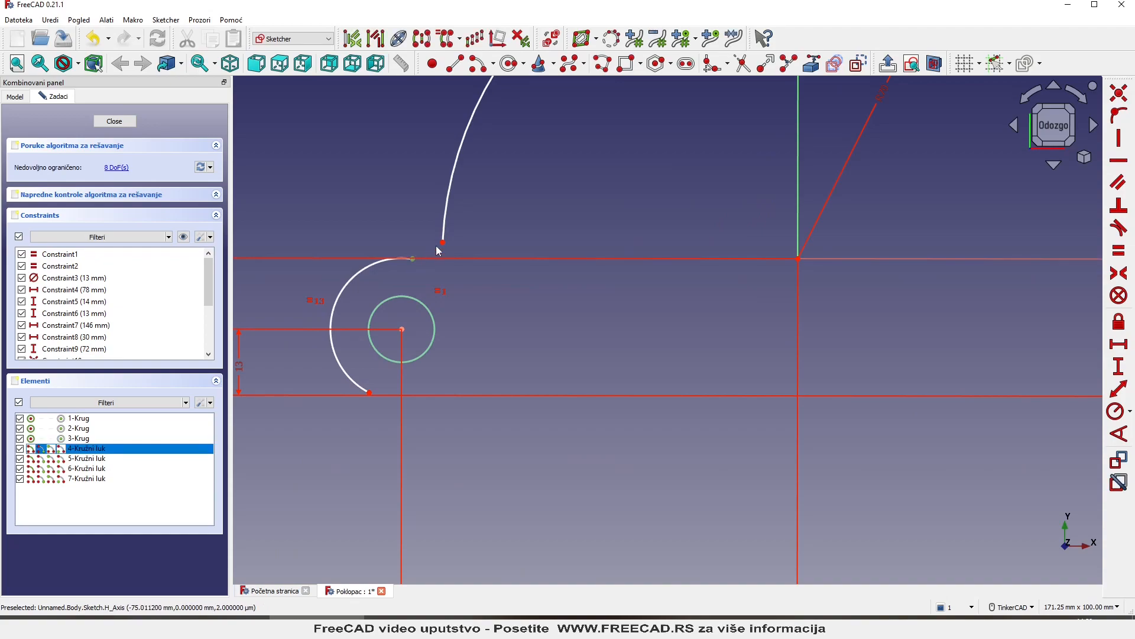
pyautogui.click(443, 243)
pyautogui.scroll(-3, 460, 303)
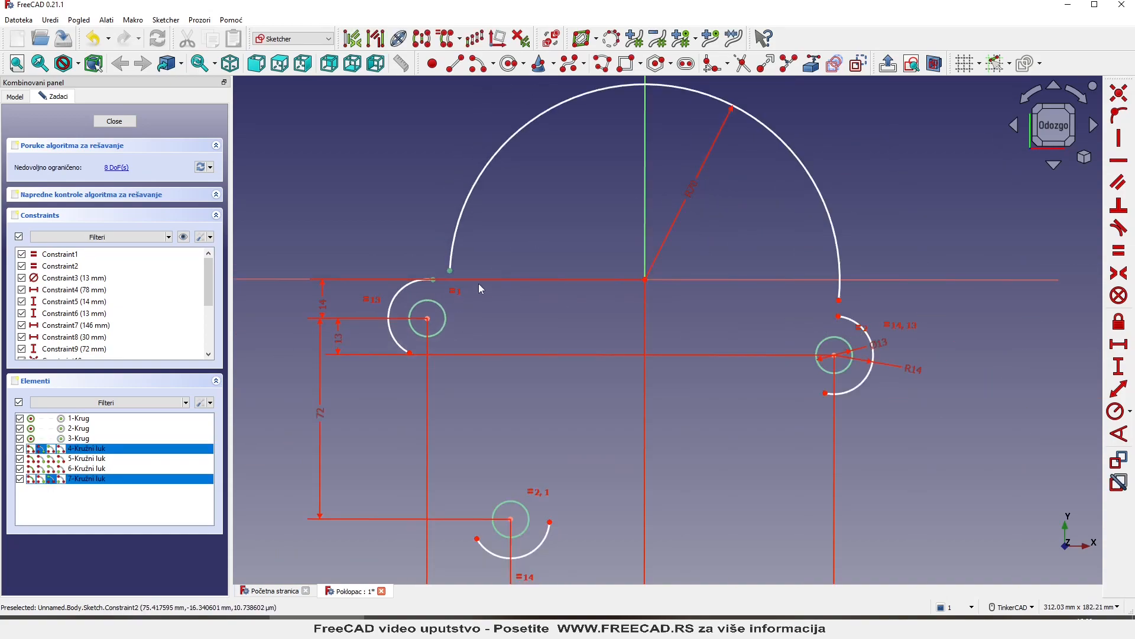
pyautogui.scroll(2, 436, 289)
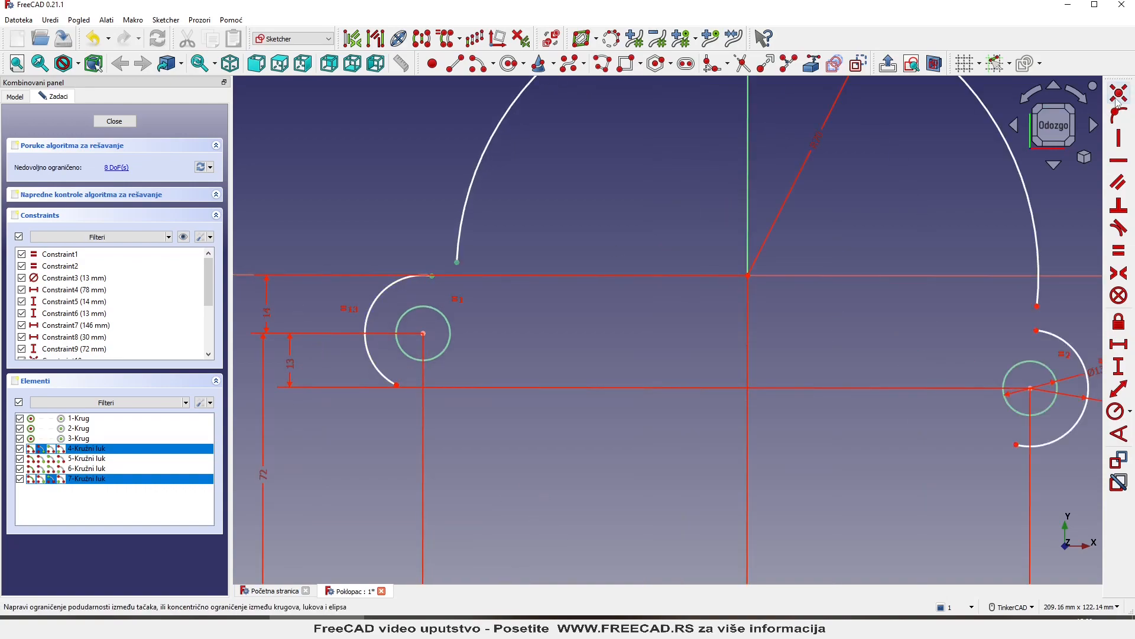
pyautogui.click(1118, 94)
# - Make the large arc's right end coincident with the upper end of the far-right outer arc
pyautogui.scroll(-2, 736, 311)
pyautogui.scroll(4, 920, 327)
pyautogui.click(837, 255)
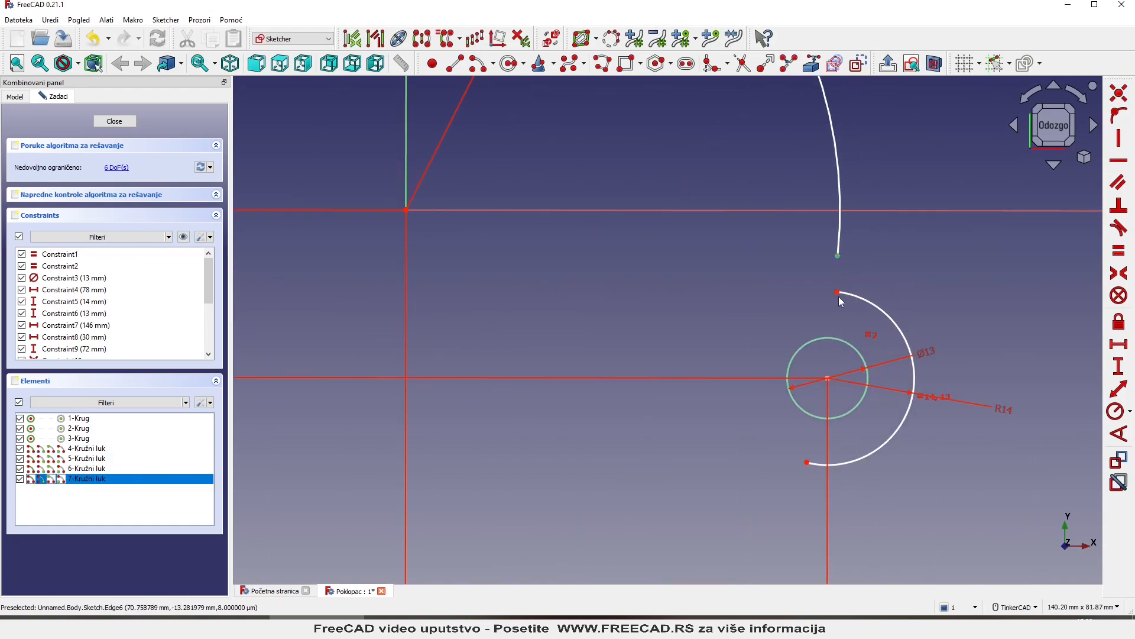
pyautogui.click(837, 292)
pyautogui.click(1118, 94)
# - Draw a short arc centred on the origin, starting at the lower end of the far-right outer arc and running down to the left
pyautogui.scroll(-3, 1010, 200)
pyautogui.scroll(2, 953, 219)
pyautogui.scroll(1, 1013, 228)
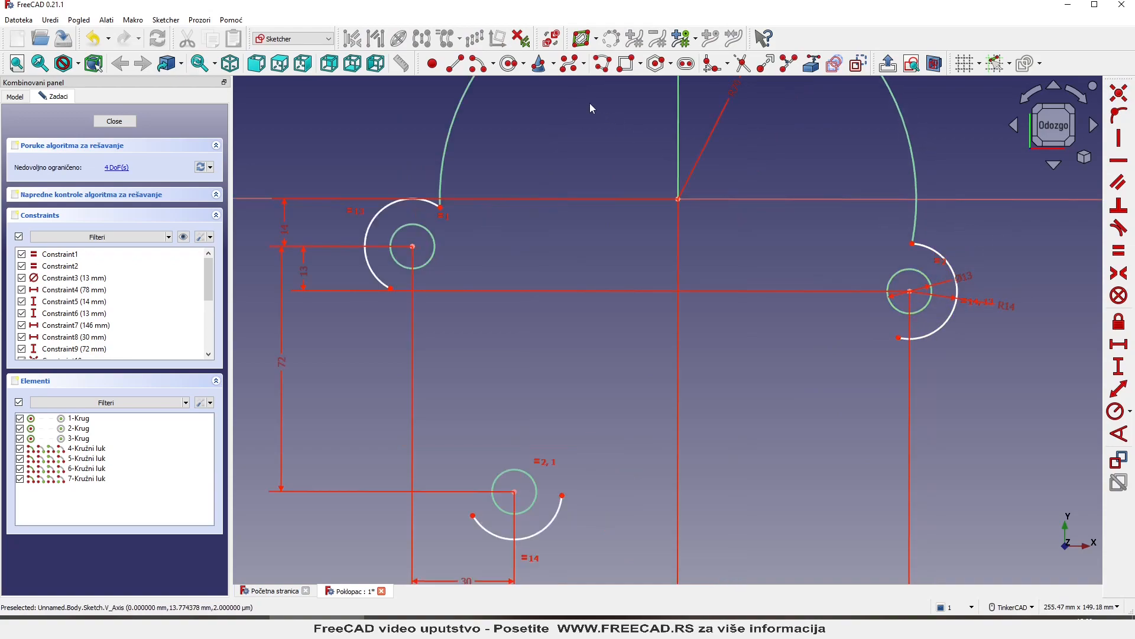
pyautogui.click(480, 63)
pyautogui.click(678, 198)
pyautogui.click(898, 338)
pyautogui.click(837, 401)
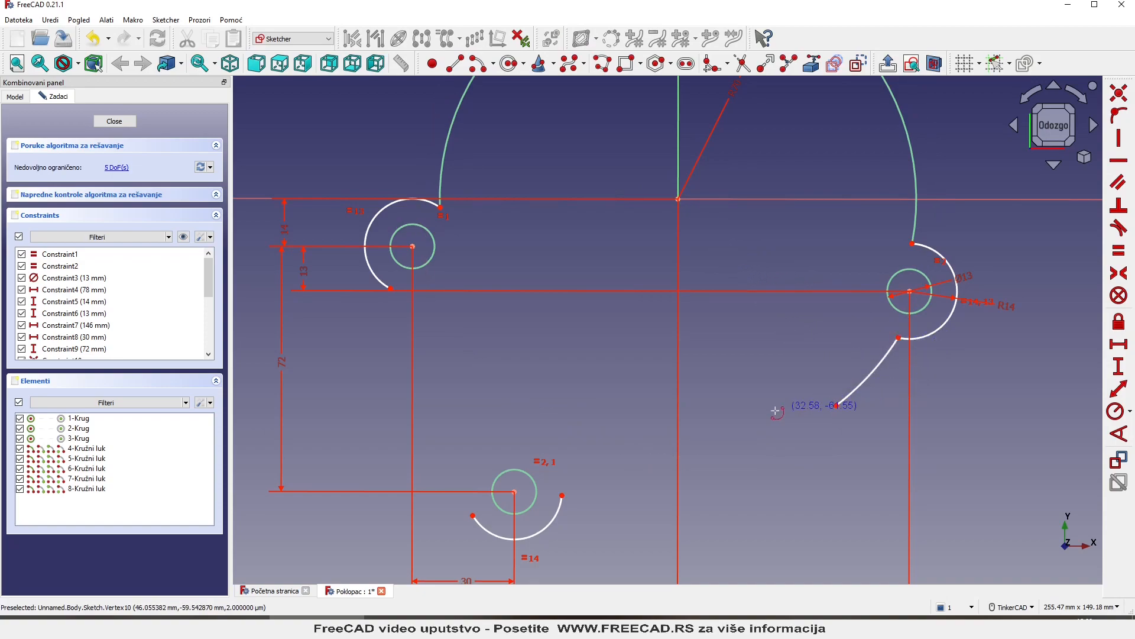
# - Constrain the short lower-right arc to the same radius as the large upper arc
pyautogui.scroll(-1, 711, 427)
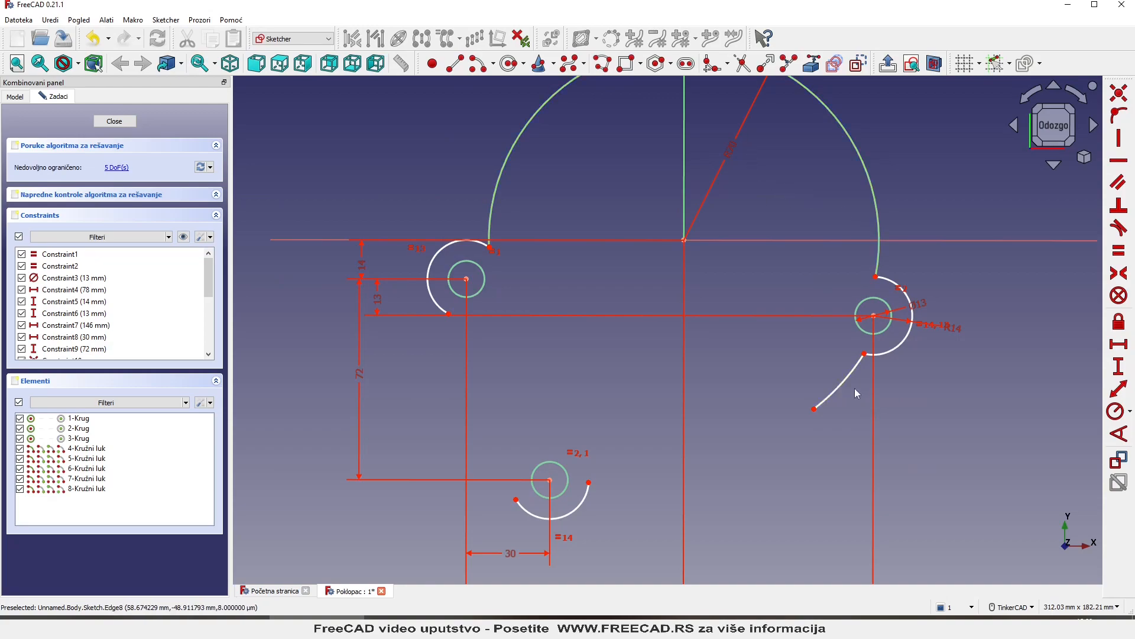
pyautogui.scroll(-3, 847, 379)
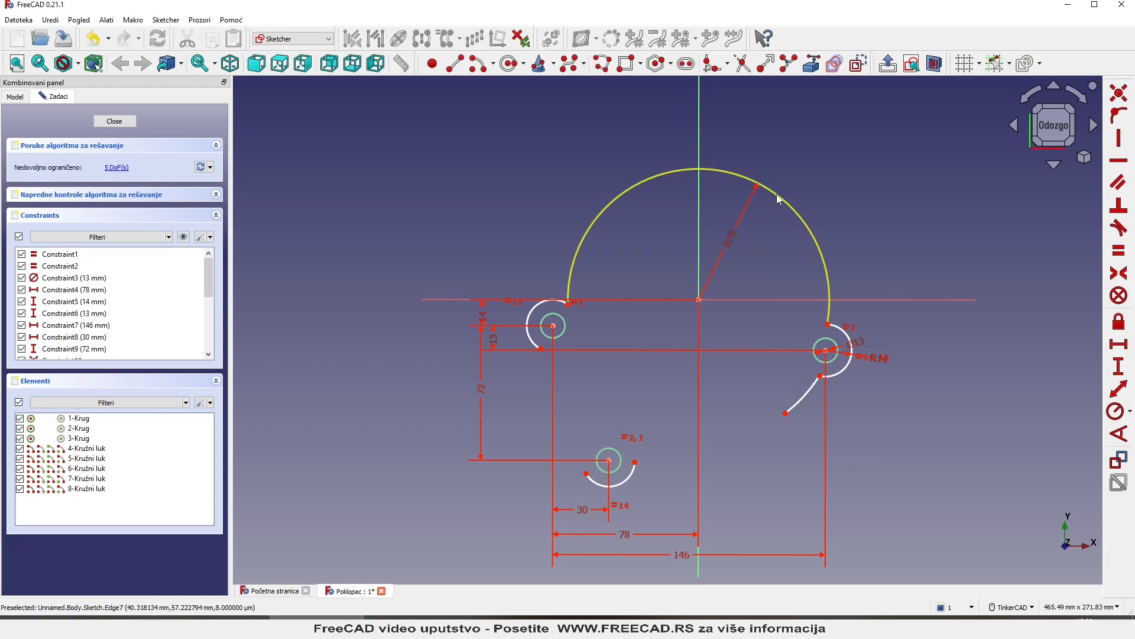
pyautogui.scroll(1, 821, 392)
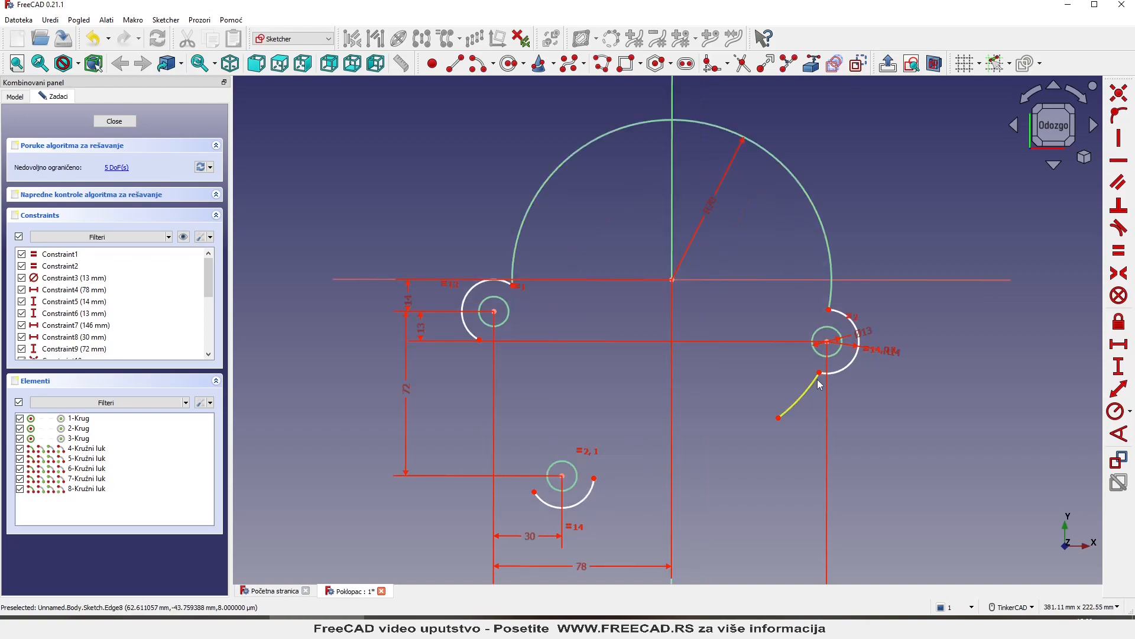
pyautogui.click(815, 382)
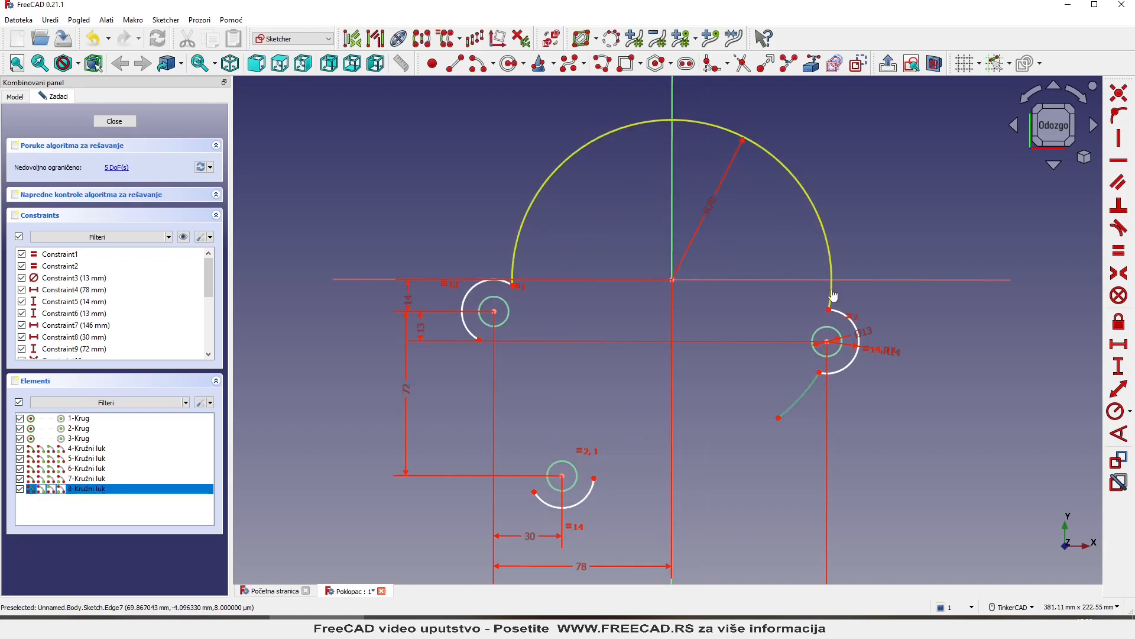
pyautogui.click(832, 295)
pyautogui.click(1118, 250)
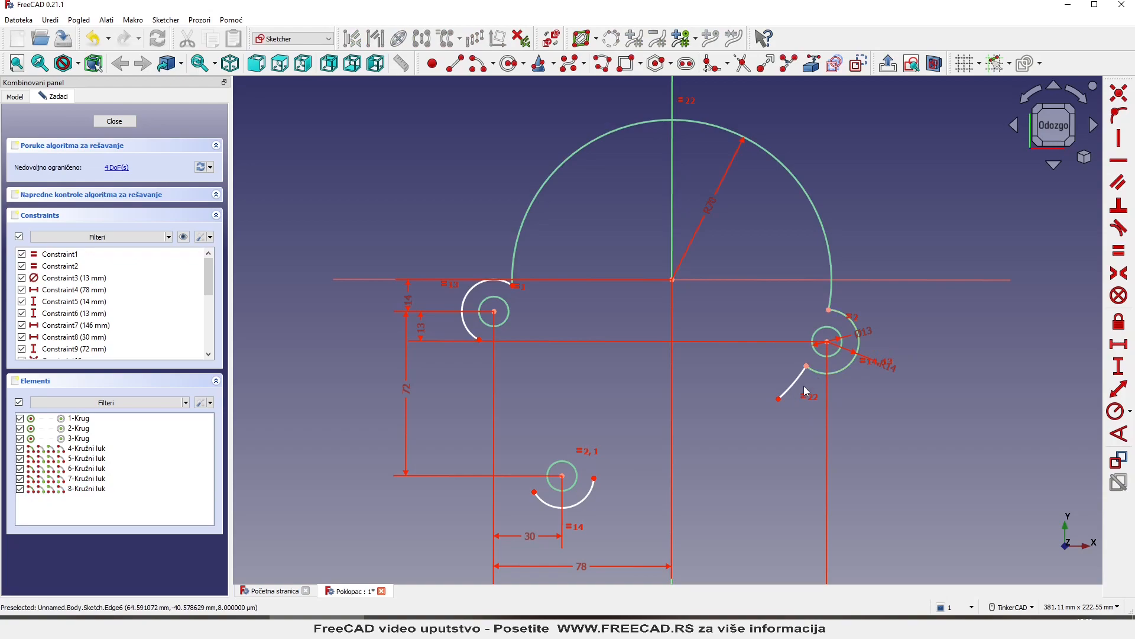
# - Draw a line from the free end of the short lower-right arc to the right end of the arc under the lower circle
pyautogui.moveTo(792, 247); pyautogui.dragTo(785, 304, button='middle')
pyautogui.scroll(1, 785, 304)
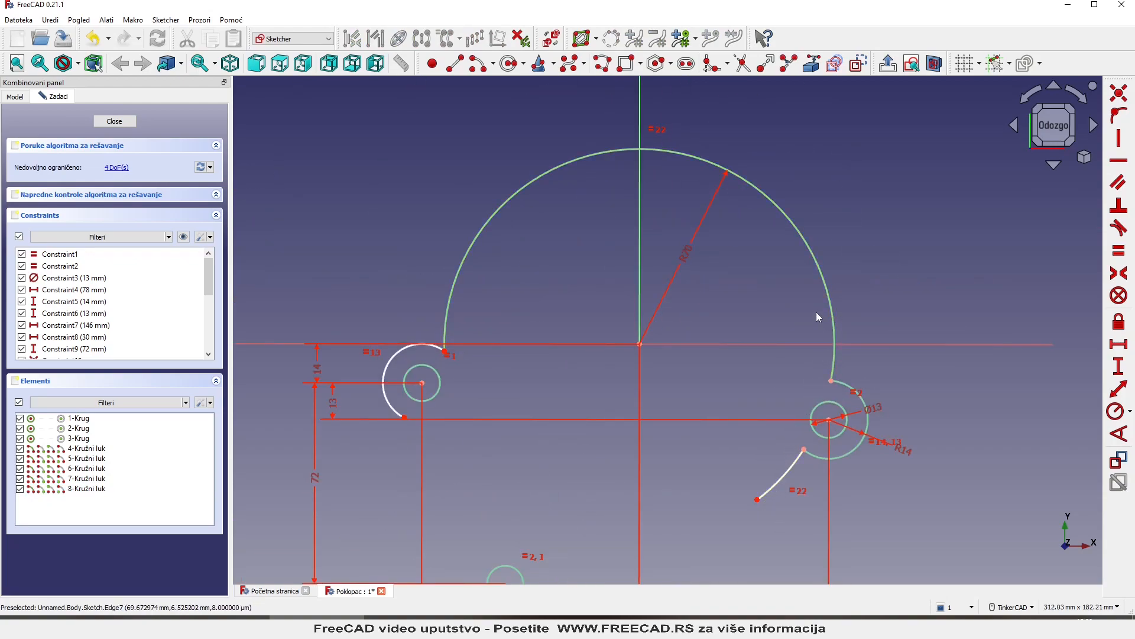
pyautogui.scroll(-1, 813, 255)
pyautogui.scroll(1, 690, 524)
pyautogui.click(455, 64)
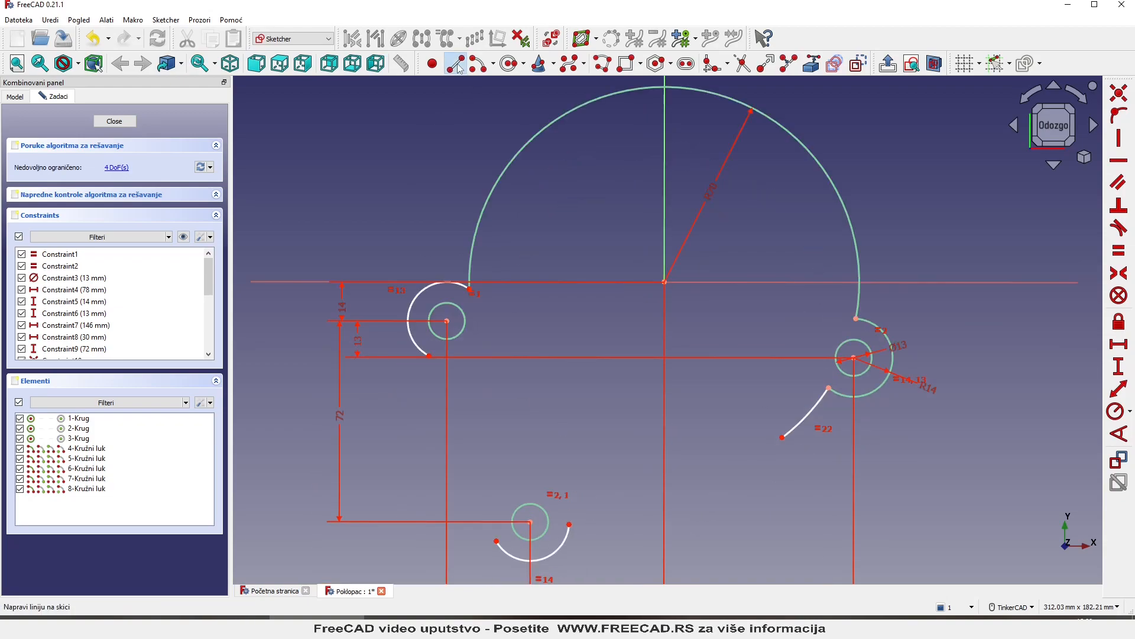
pyautogui.click(784, 435)
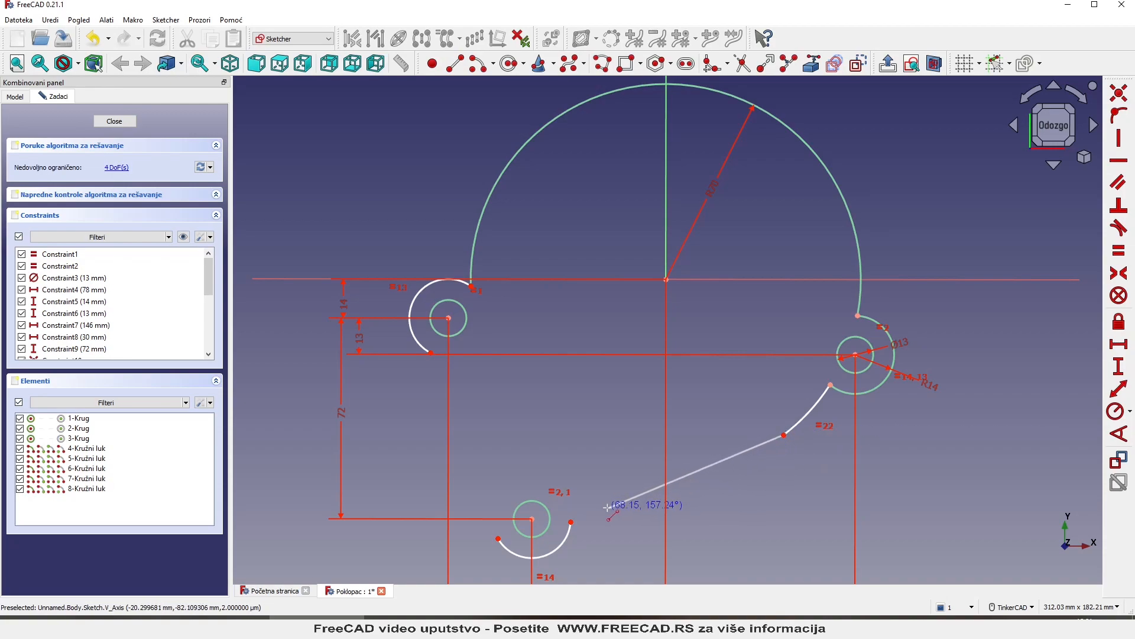
pyautogui.click(571, 523)
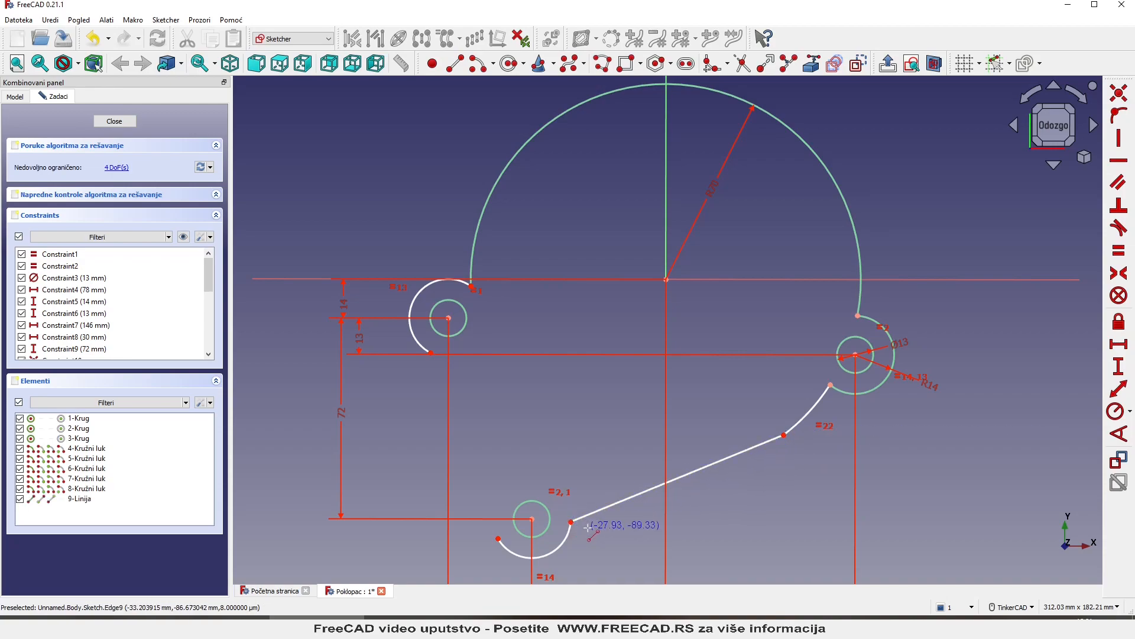
# - Constrain the sloping line tangent to the short lower-right arc
pyautogui.scroll(4, 704, 541)
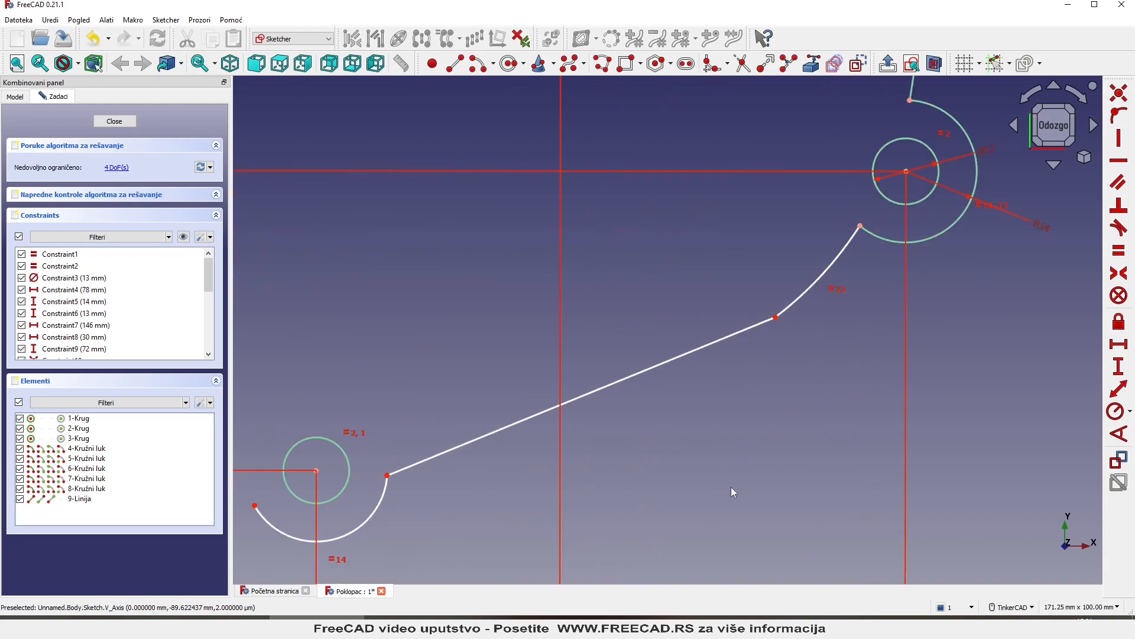
pyautogui.click(763, 323)
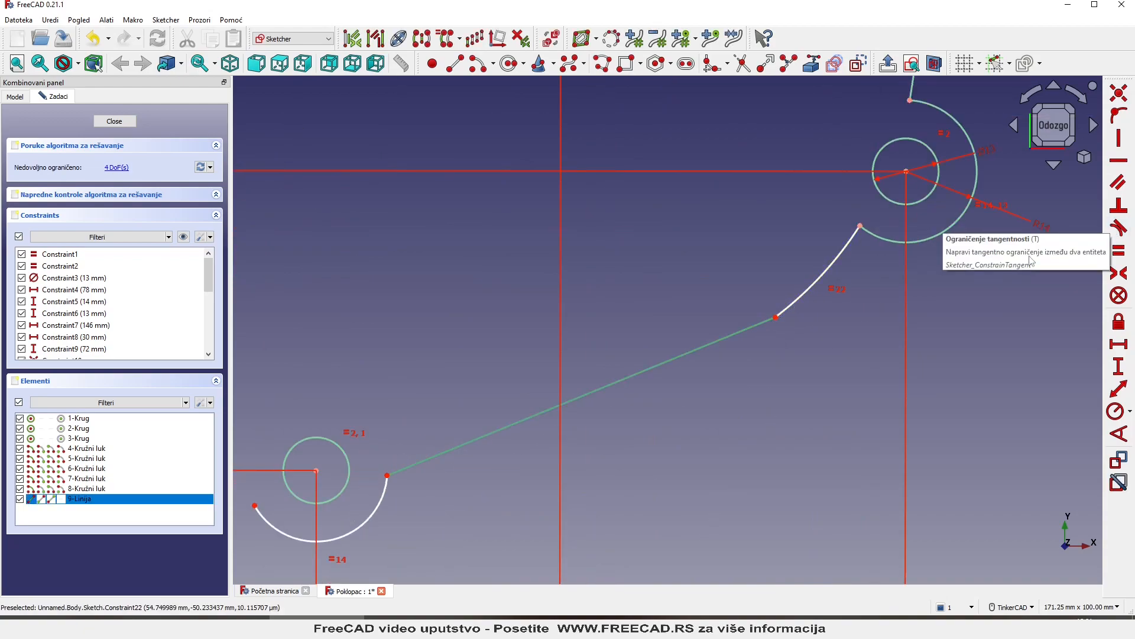
pyautogui.click(795, 304)
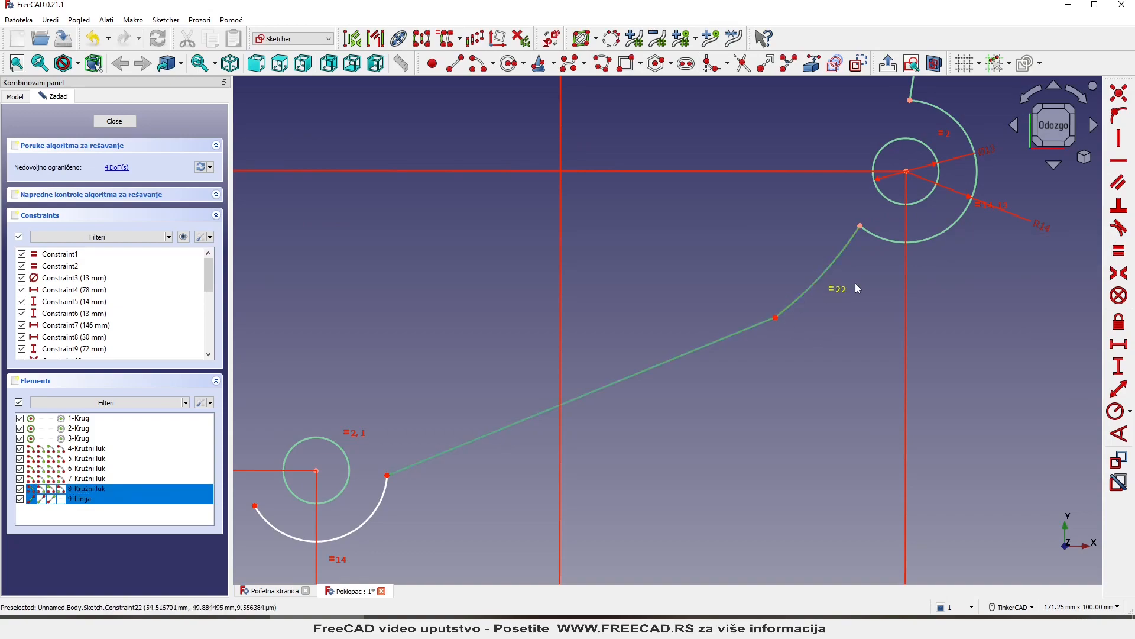
pyautogui.click(1118, 228)
# - Move the point shared by the sloping line and the lower circle's outer arc upward, extending that arc above the circle's centre
pyautogui.scroll(-2, 771, 386)
pyautogui.scroll(3, 491, 461)
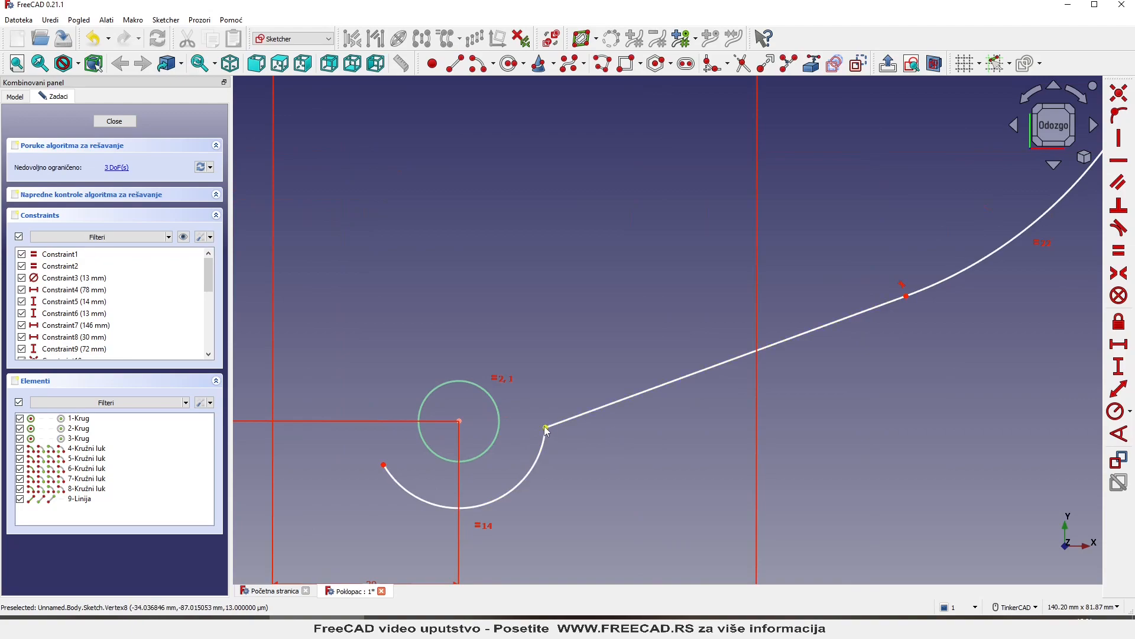
pyautogui.moveTo(545, 426); pyautogui.dragTo(542, 392)
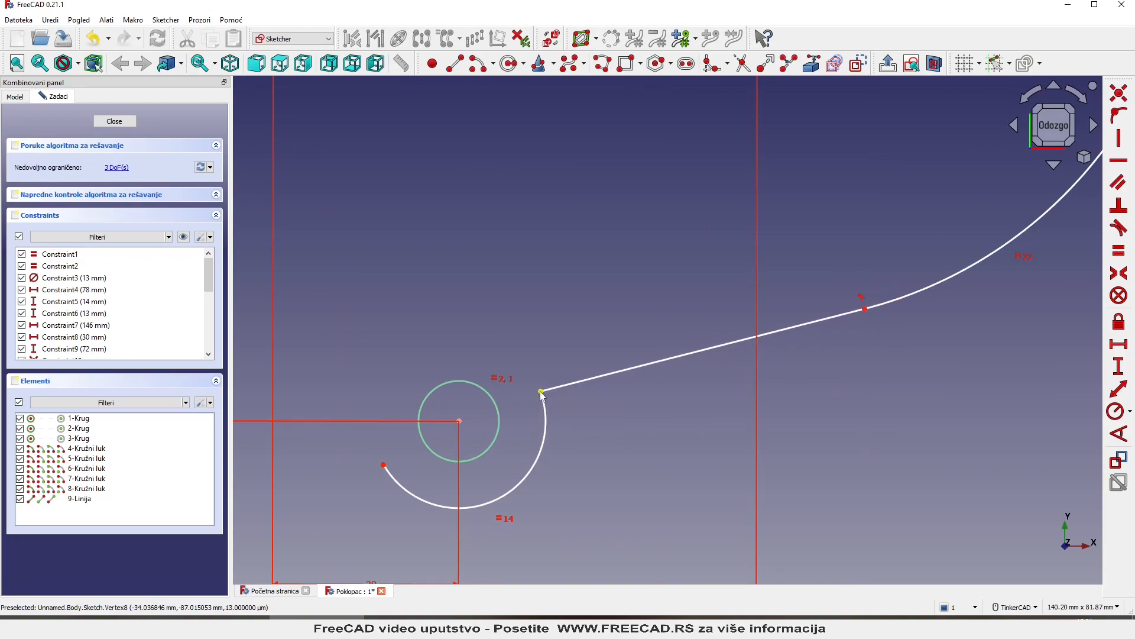
# - Constrain the vertical distance between the lower circle's centre and the right end of its outer arc to 3 mm
pyautogui.click(460, 420)
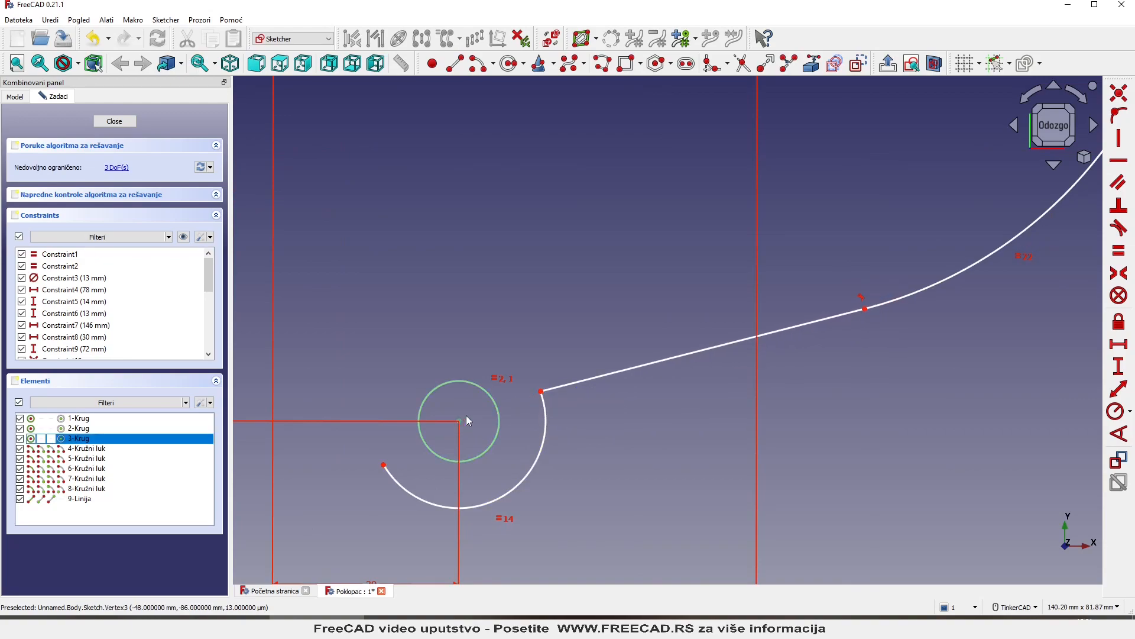
pyautogui.click(541, 392)
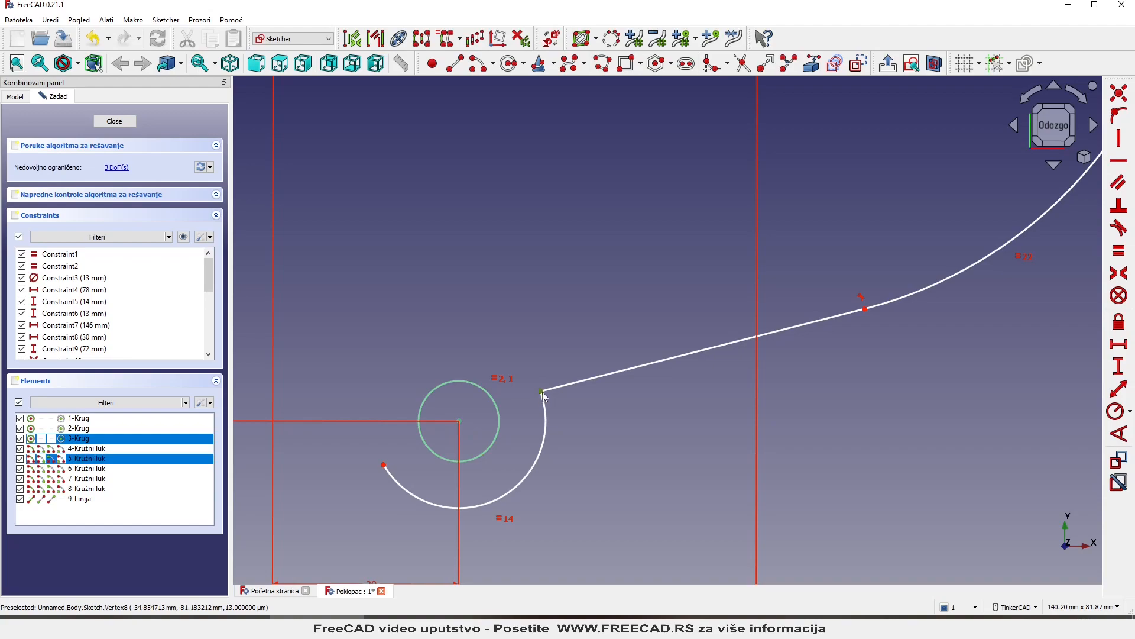
pyautogui.click(1120, 366)
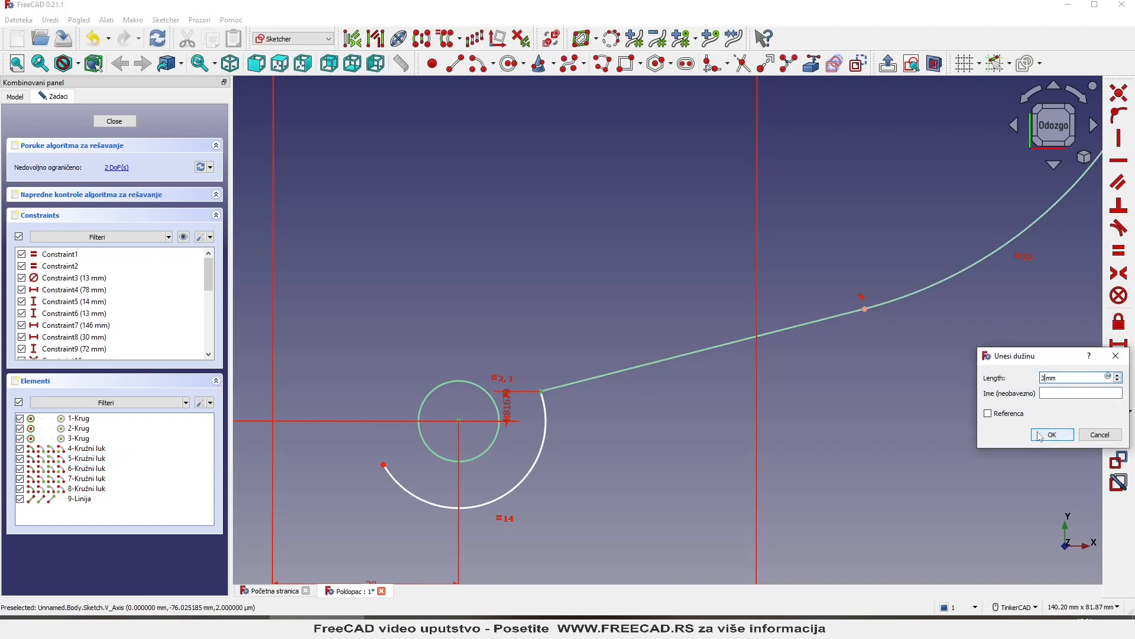
pyautogui.write('3')
pyautogui.click(1039, 436)
# - Move the 13 mm vertical dimension to the right of the upper-left circle, clear of the outline
pyautogui.scroll(-5, 502, 448)
pyautogui.scroll(3, 422, 443)
pyautogui.scroll(-2, 408, 434)
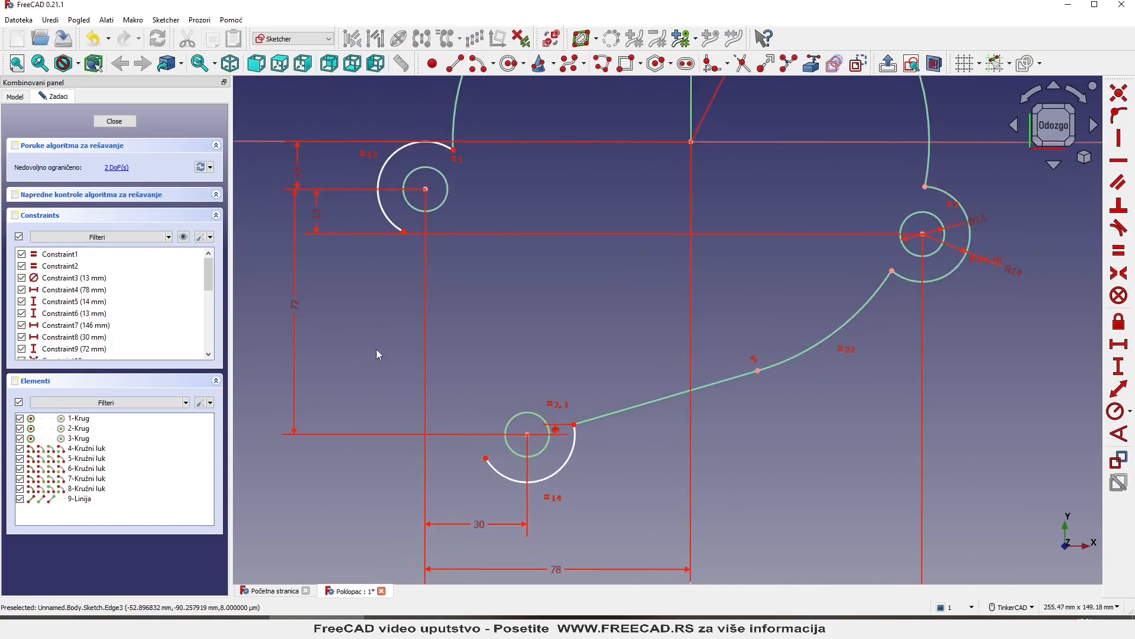
pyautogui.scroll(2, 348, 313)
pyautogui.moveTo(311, 198); pyautogui.dragTo(530, 184)
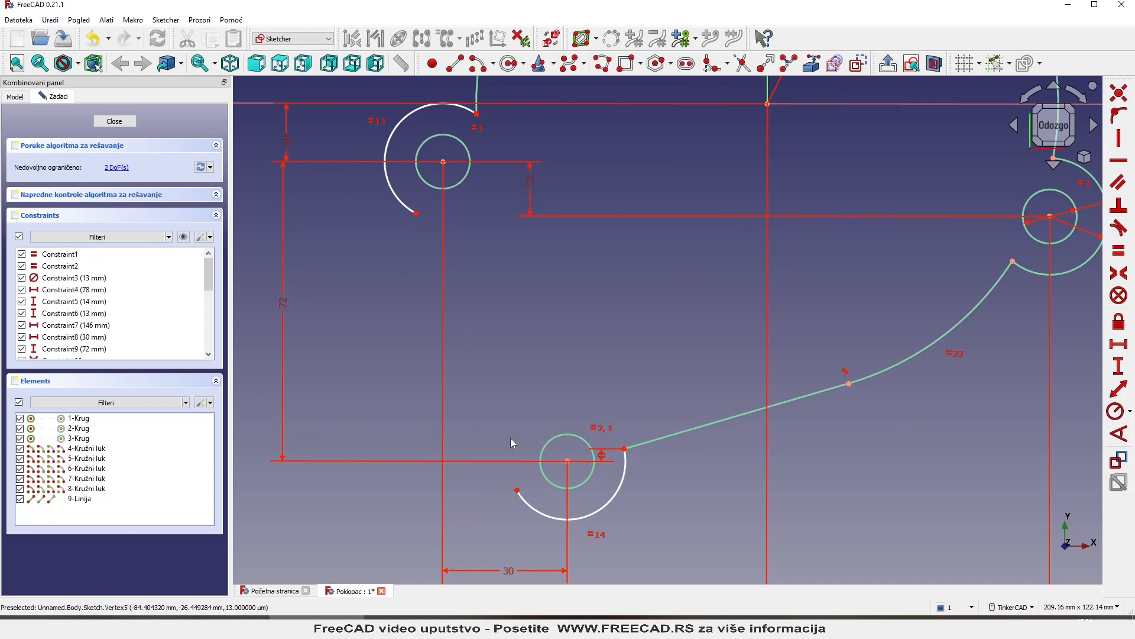
# - Start a polyline at the lower end of the upper-left circle's outer arc with a straight, nearly vertical segment about 25 mm long downward
pyautogui.scroll(-1, 511, 438)
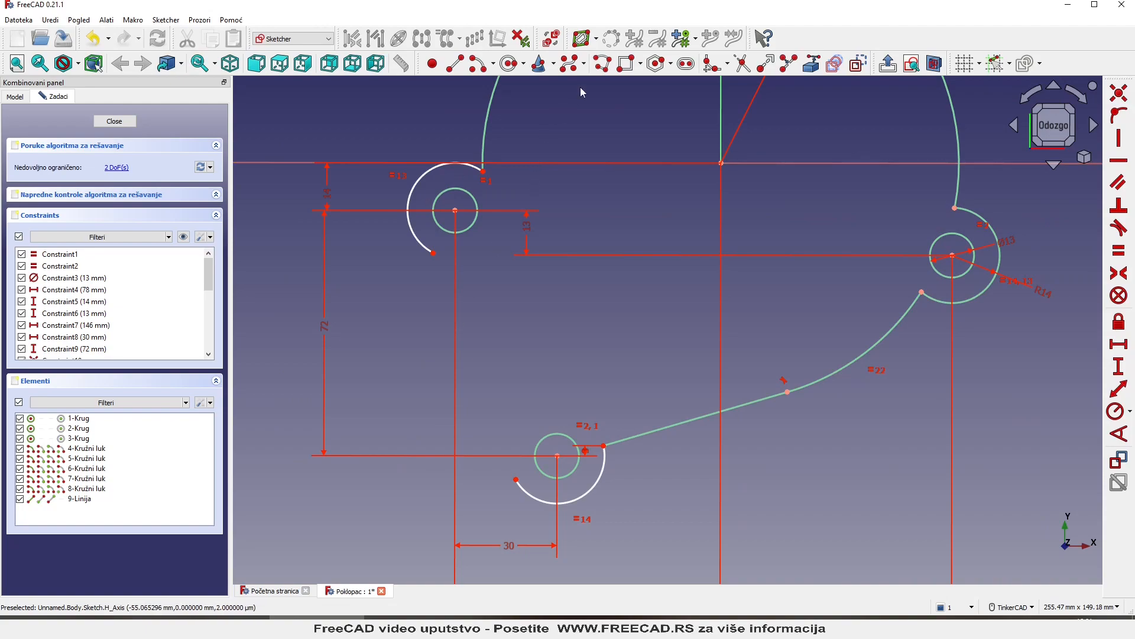
pyautogui.click(601, 63)
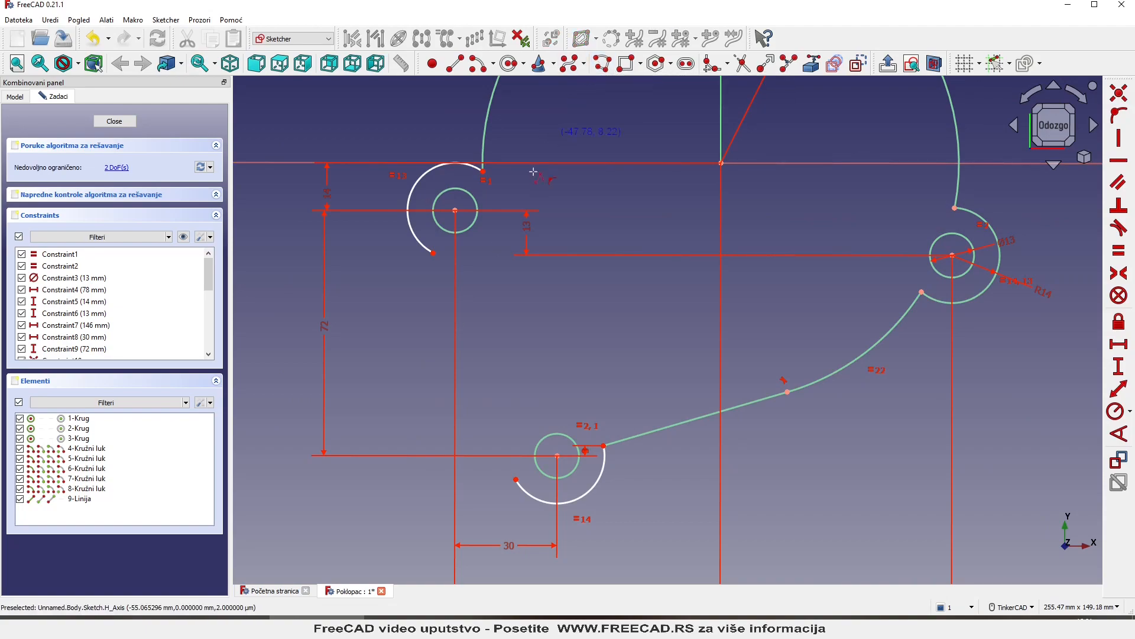
pyautogui.scroll(1, 439, 309)
pyautogui.scroll(1, 405, 343)
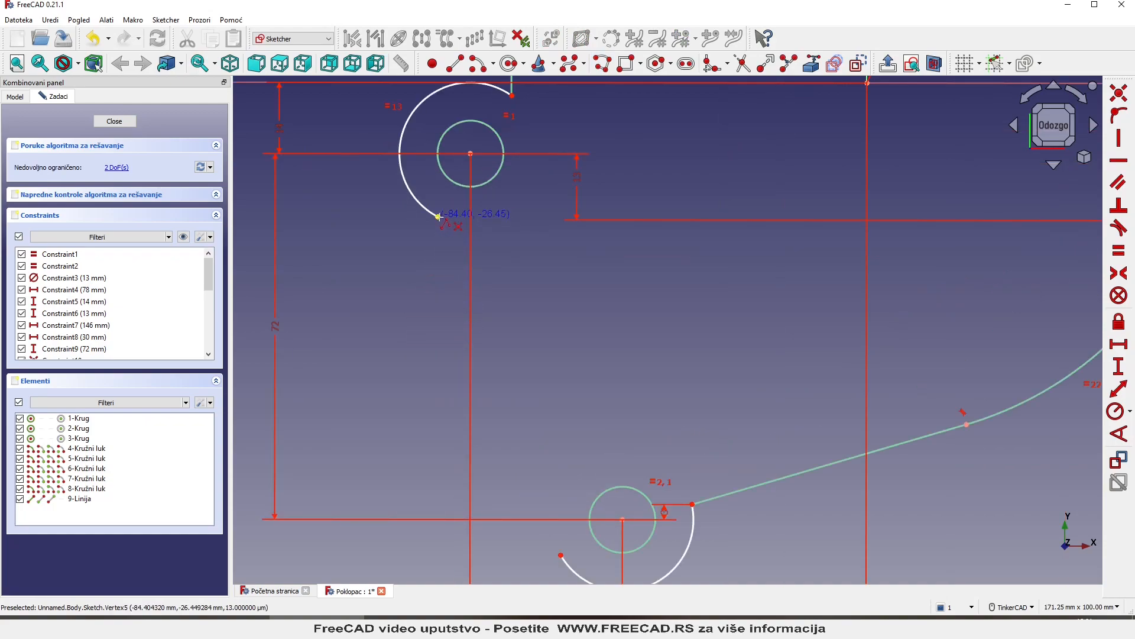
pyautogui.click(439, 217)
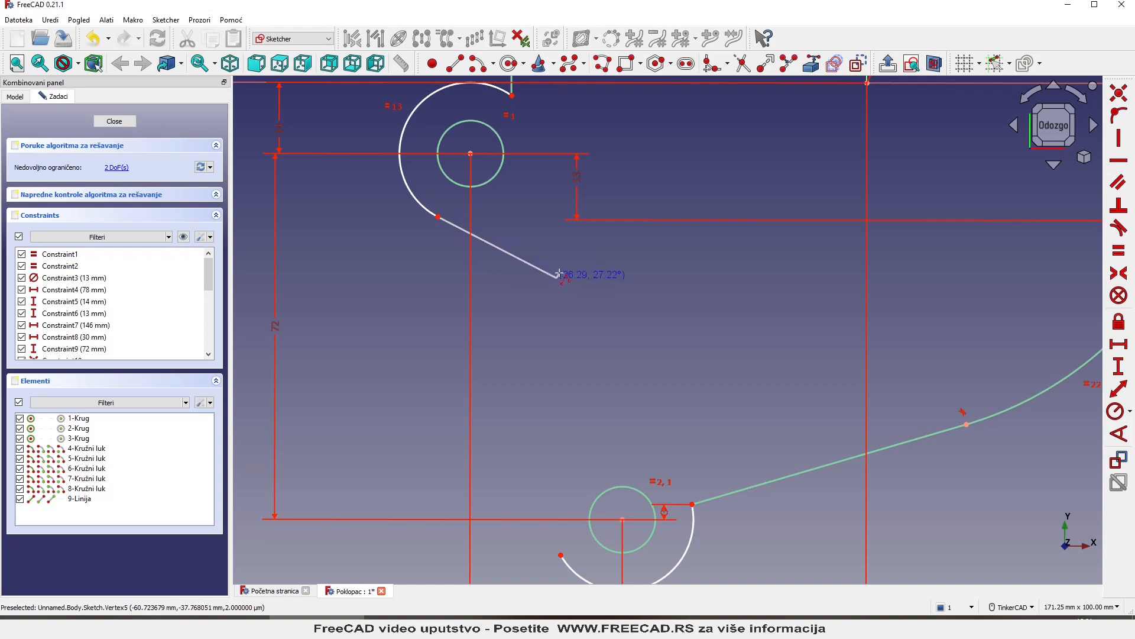
pyautogui.scroll(-2, 531, 274)
pyautogui.scroll(2, 543, 285)
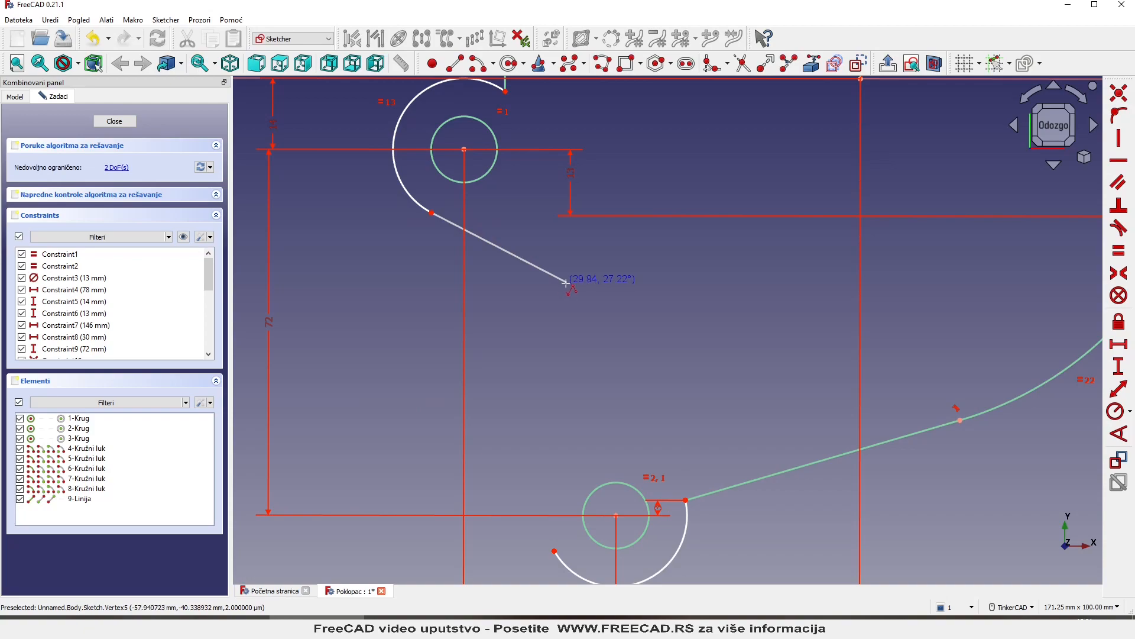
pyautogui.press('m')
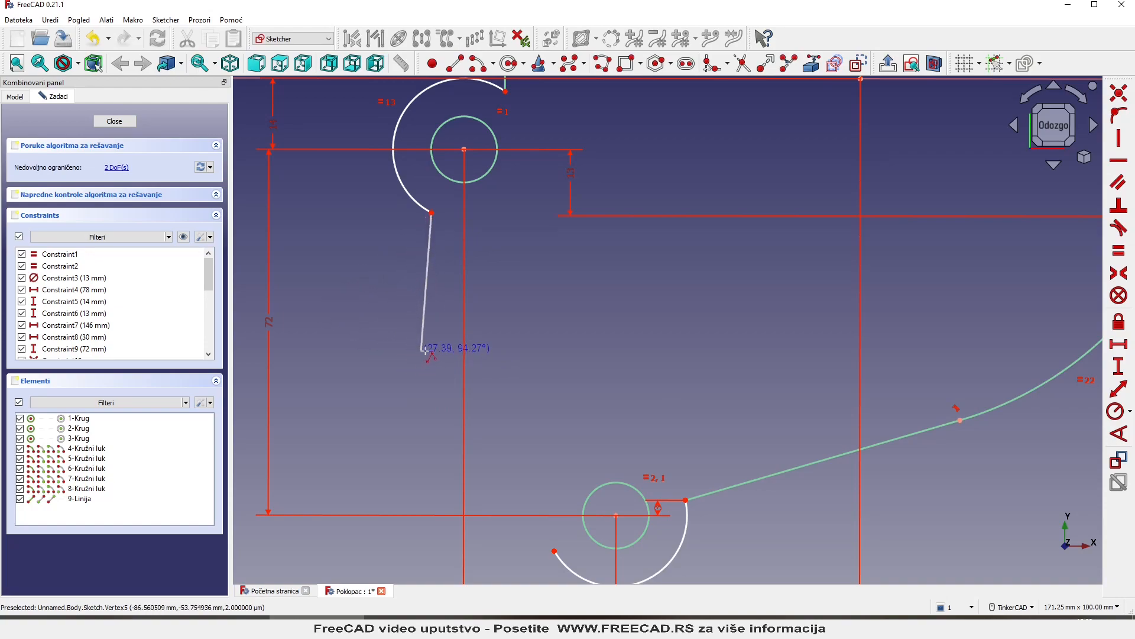
pyautogui.press('m')
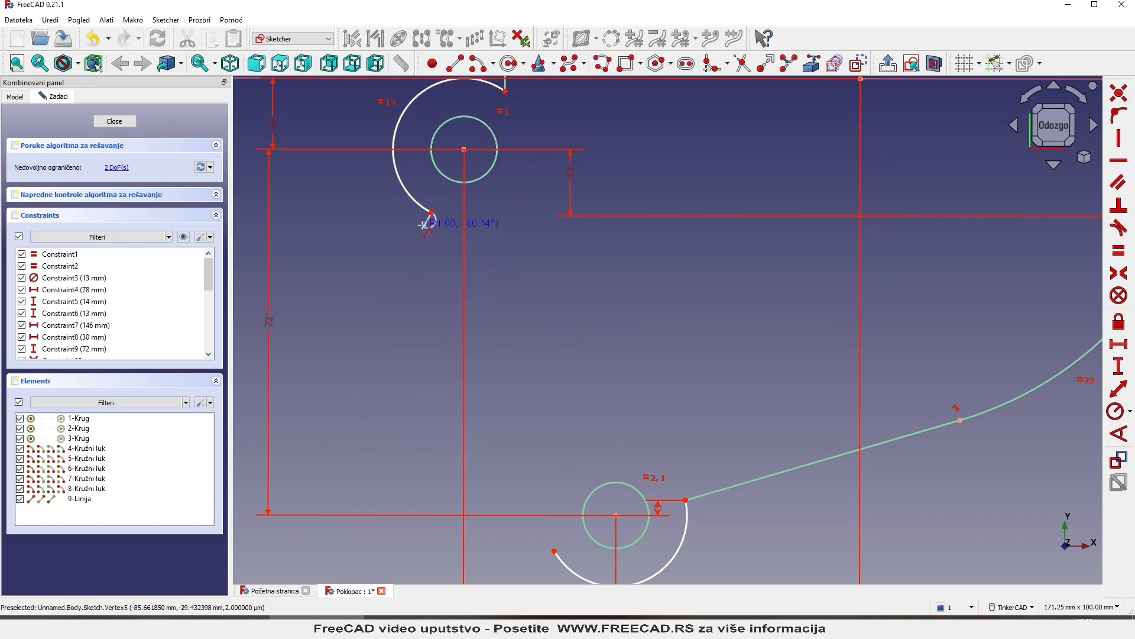
pyautogui.moveTo(501, 287); pyautogui.dragTo(501, 269, button='middle')
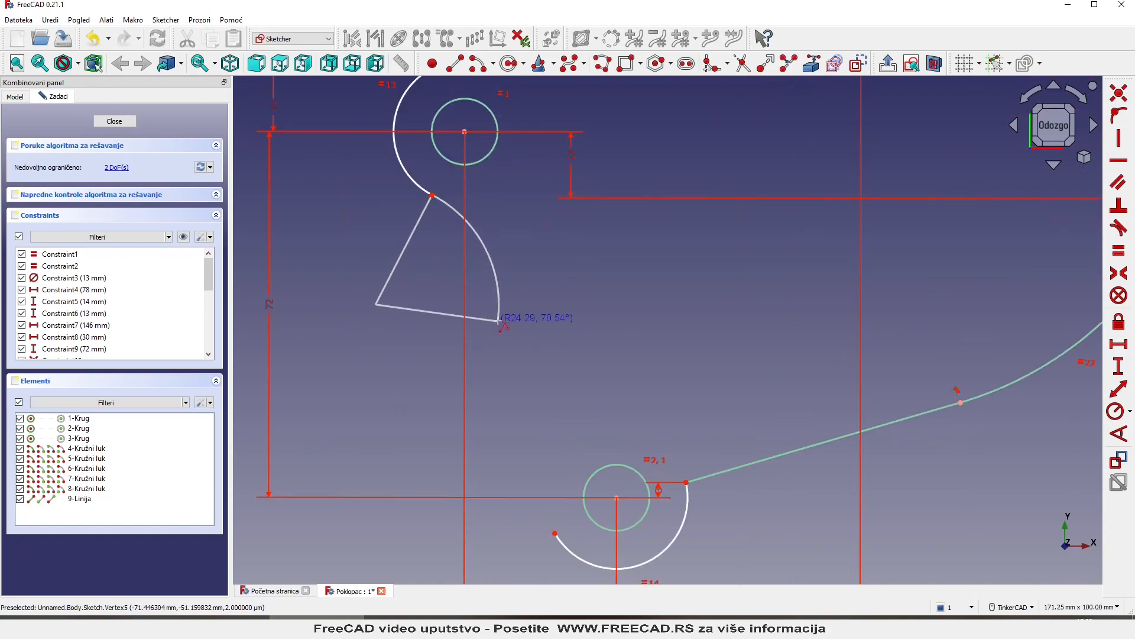
pyautogui.press('m')
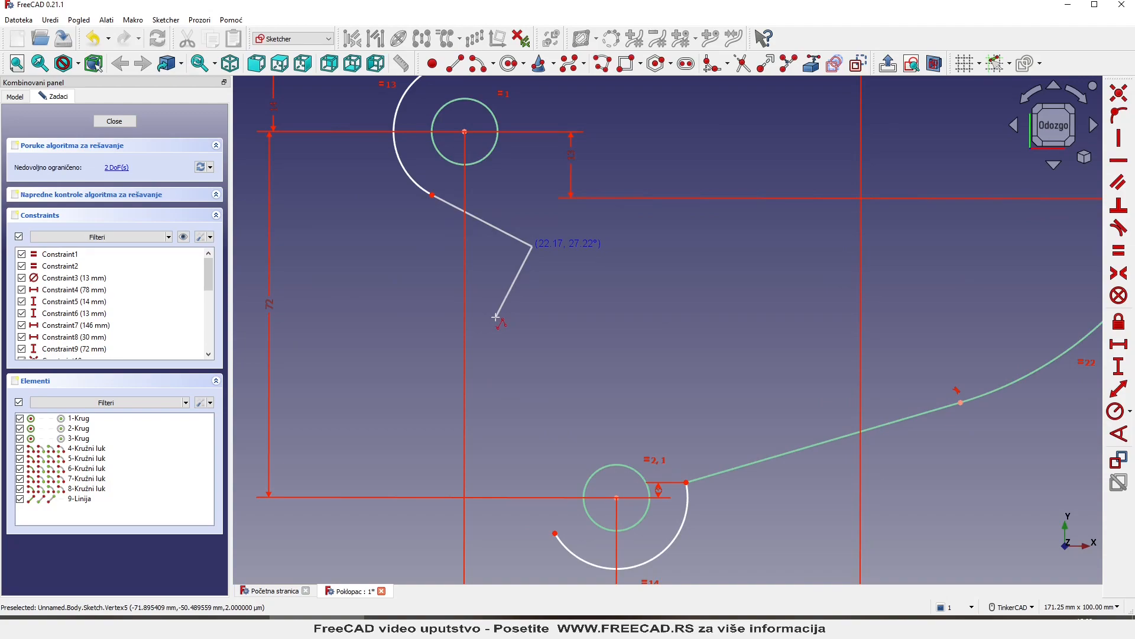
pyautogui.press('m')
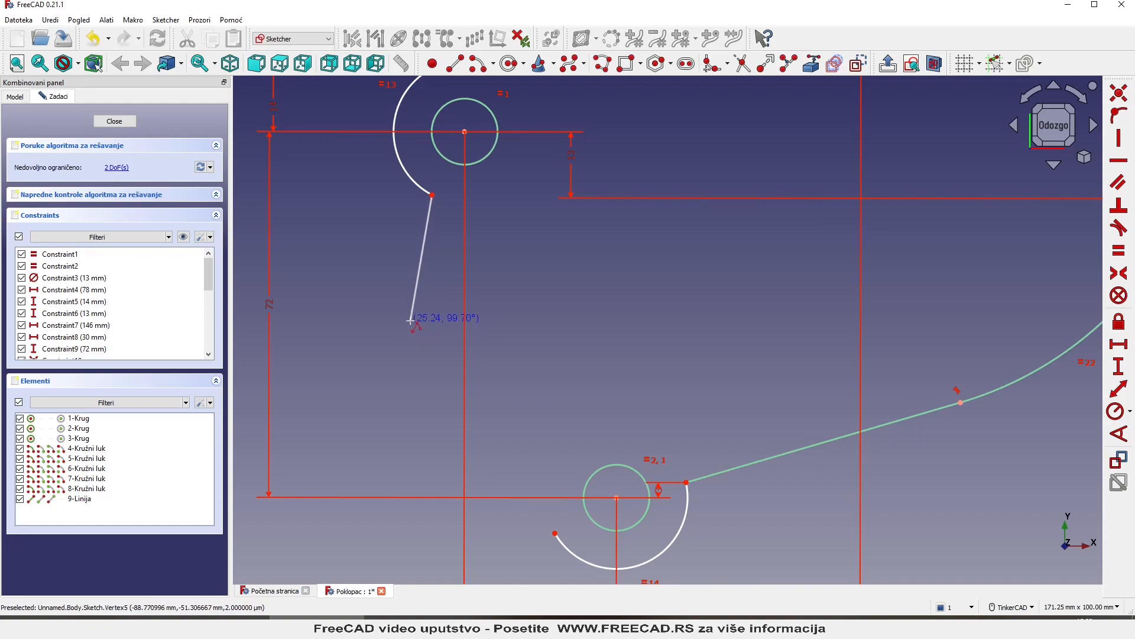
pyautogui.click(412, 325)
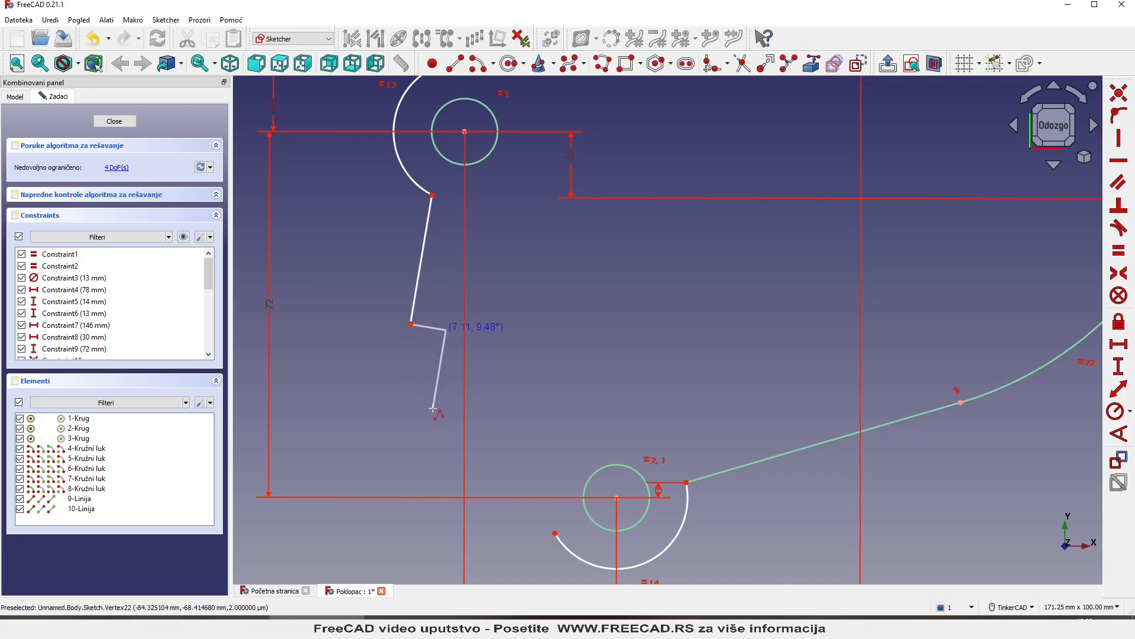
# - Continue the polyline with a tangent arc and a straight segment ending at the left end of the arc under the lower circle
pyautogui.press('m')
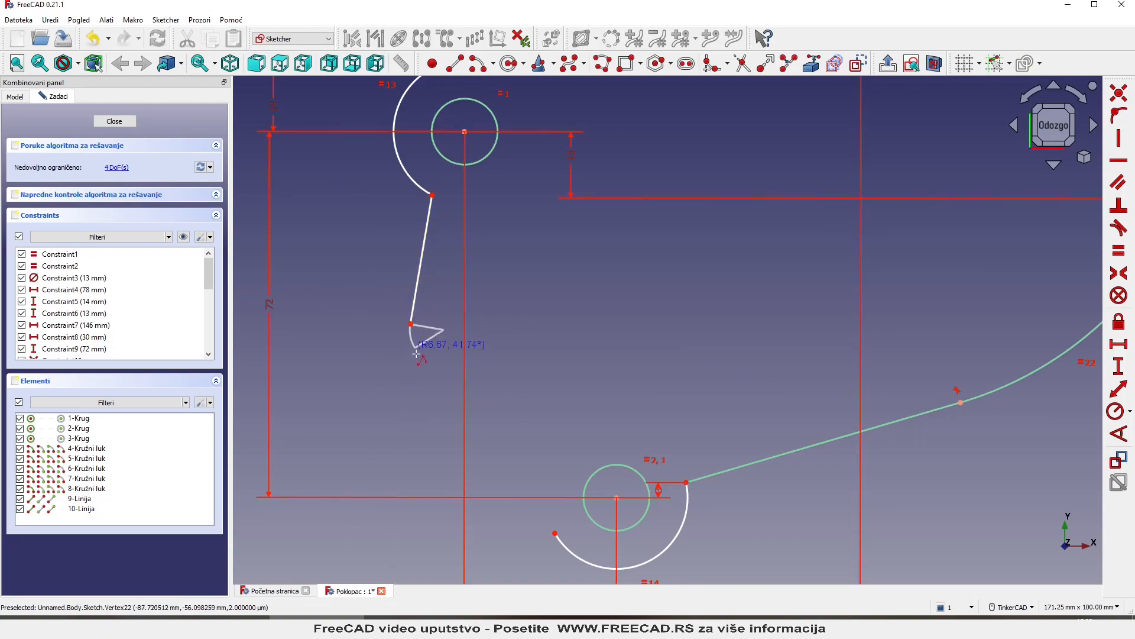
pyautogui.click(431, 406)
pyautogui.press('m')
pyautogui.press('m')
pyautogui.press('m')
pyautogui.press('m')
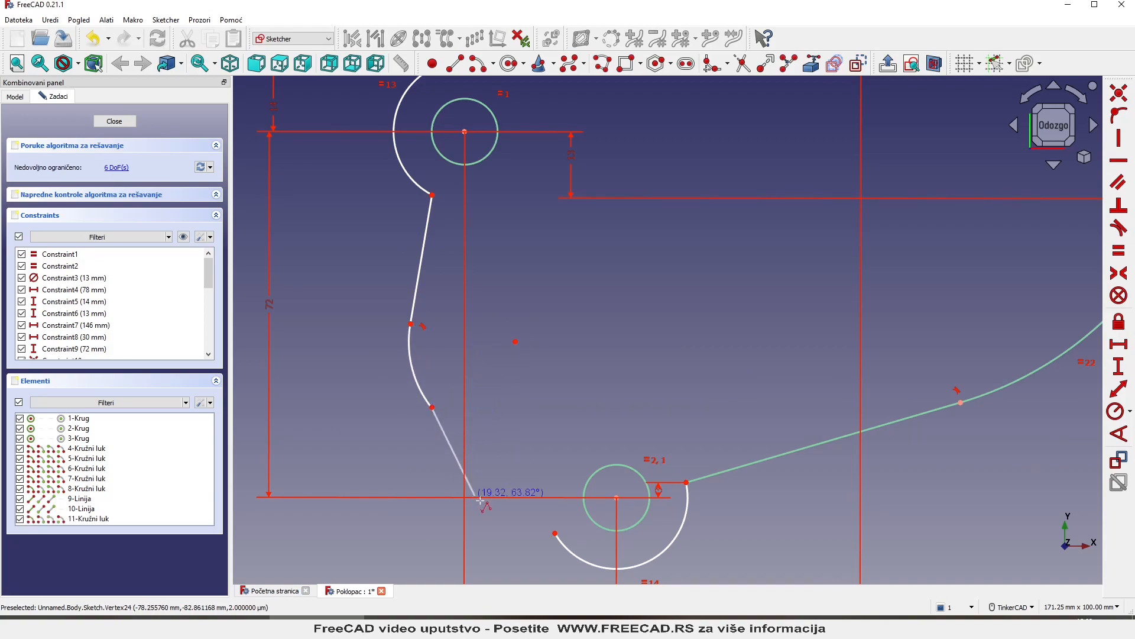
pyautogui.press('m')
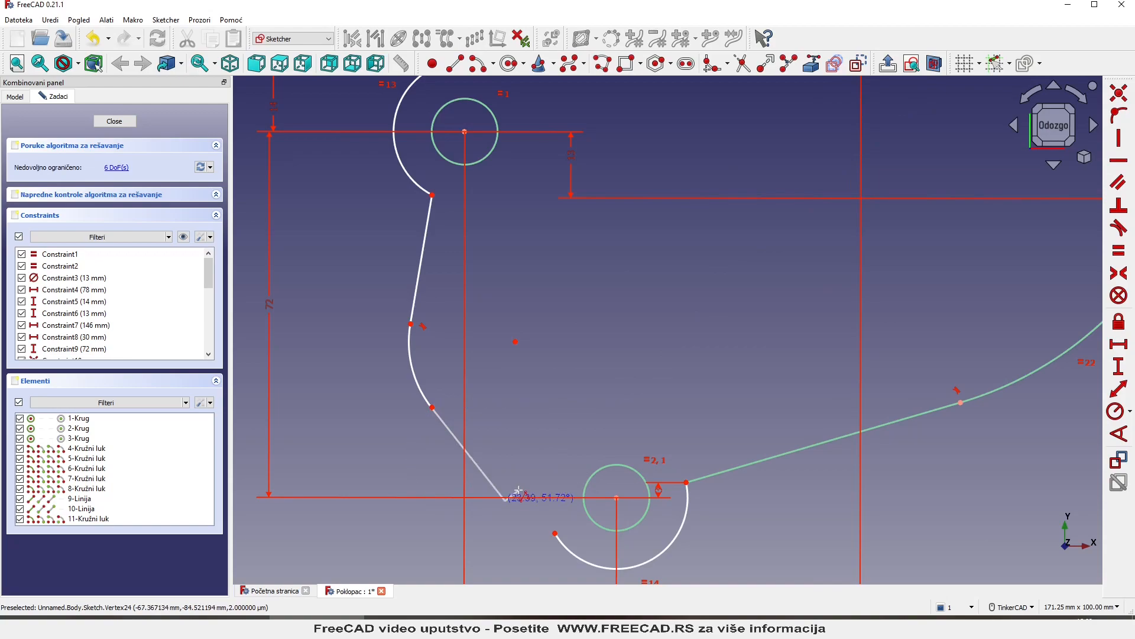
pyautogui.scroll(-2, 541, 470)
pyautogui.scroll(3, 541, 470)
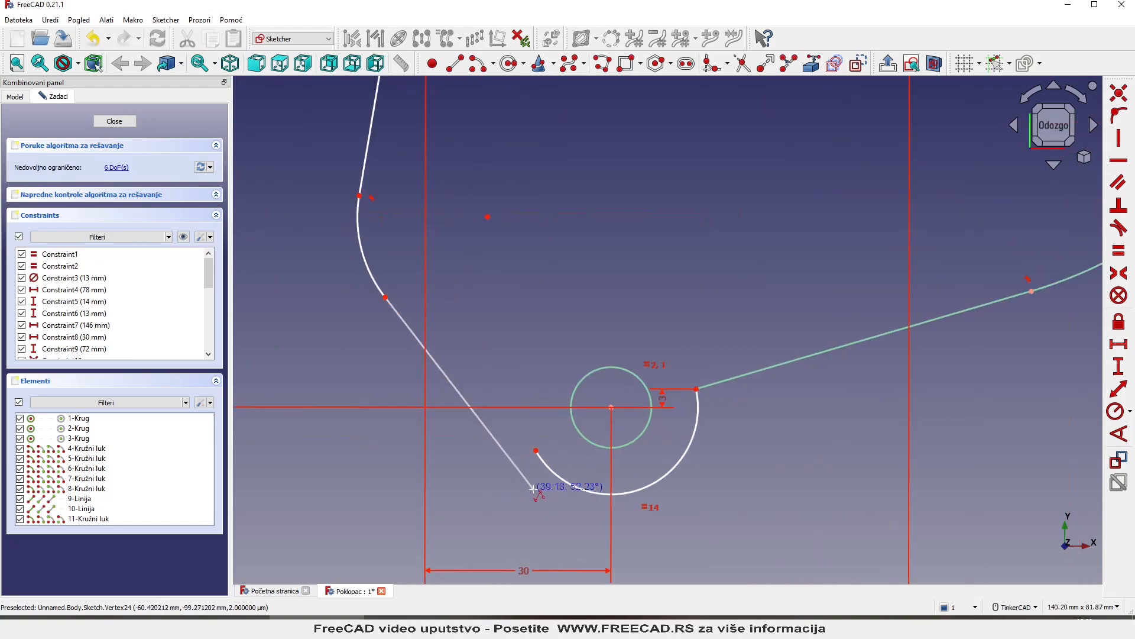
pyautogui.click(535, 450)
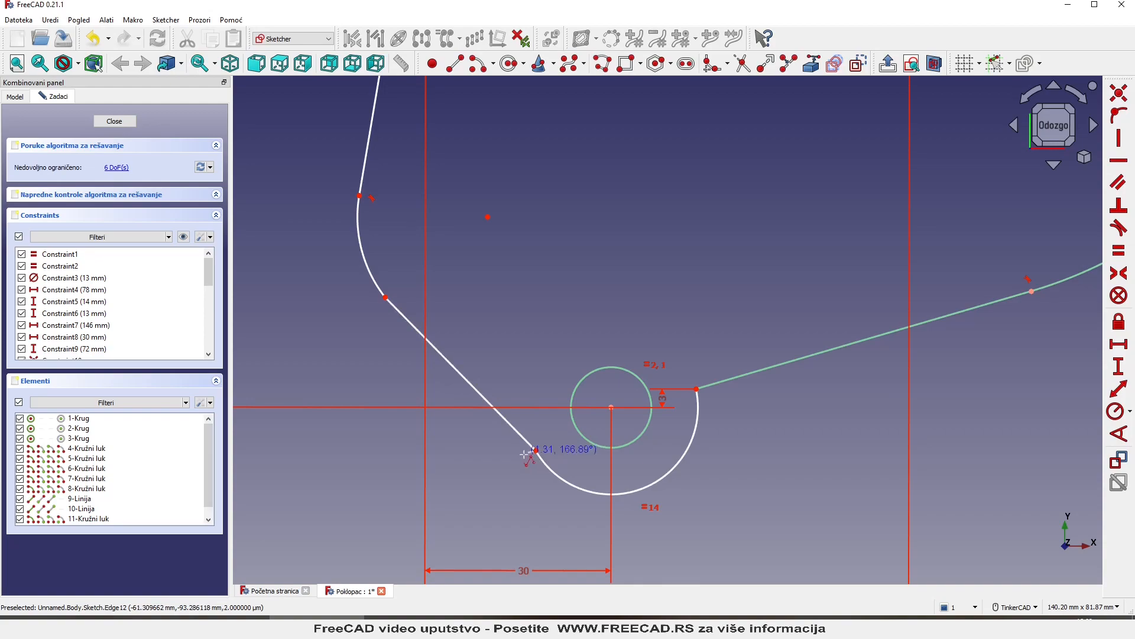
pyautogui.rightClick(495, 481)
# - Constrain the lower-left sloping line tangent to the arc above it
pyautogui.scroll(2, 339, 218)
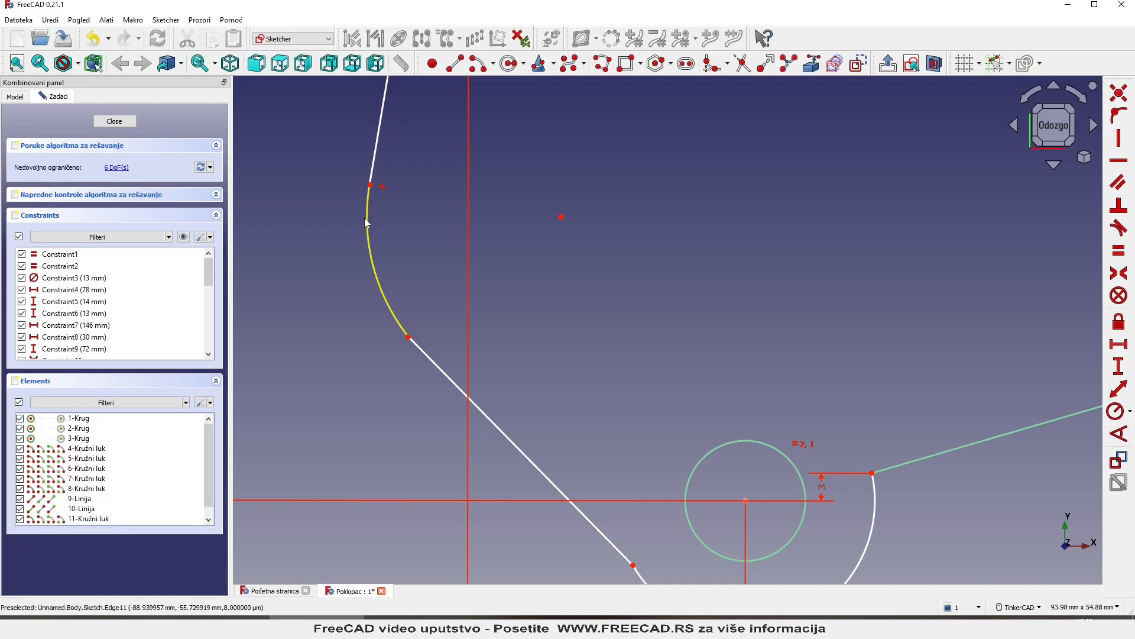
pyautogui.click(1114, 231)
pyautogui.scroll(-1, 1017, 202)
pyautogui.scroll(1, 692, 408)
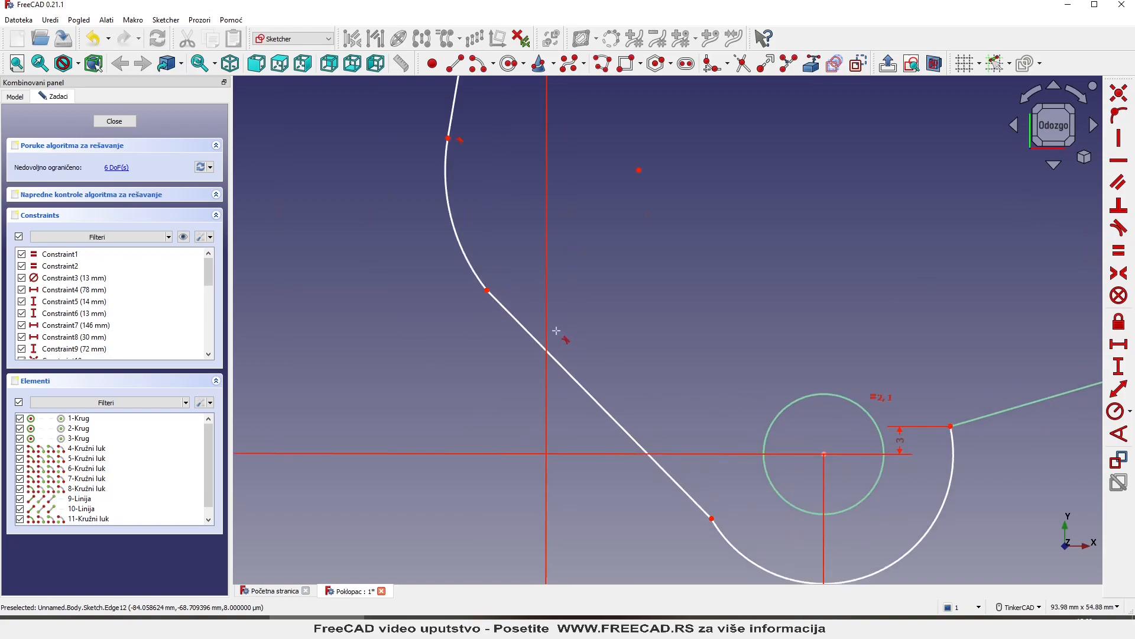
pyautogui.click(513, 318)
pyautogui.click(474, 268)
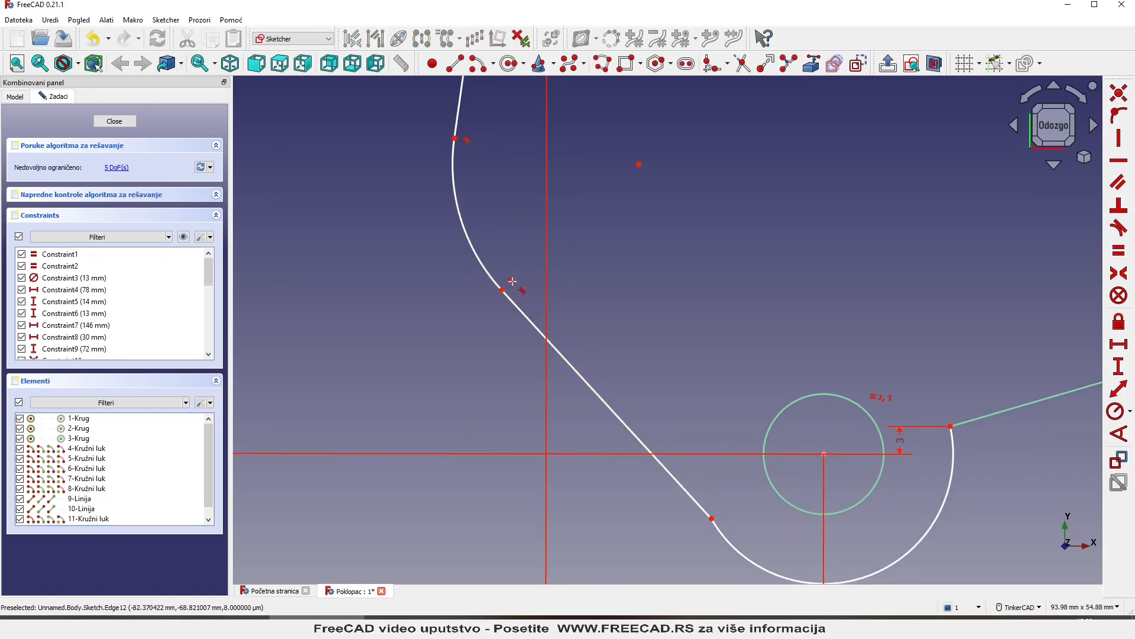
# - Constrain the lower-left sloping line tangent to the outer arc under the lower circle
pyautogui.scroll(-1, 499, 275)
pyautogui.scroll(2, 683, 473)
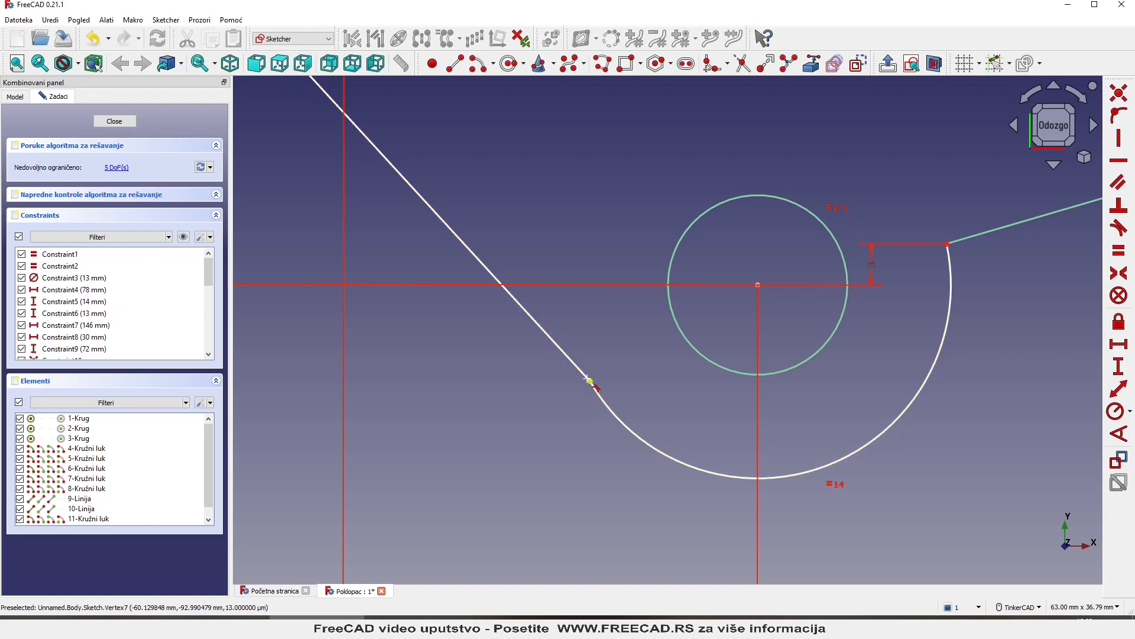
pyautogui.click(609, 408)
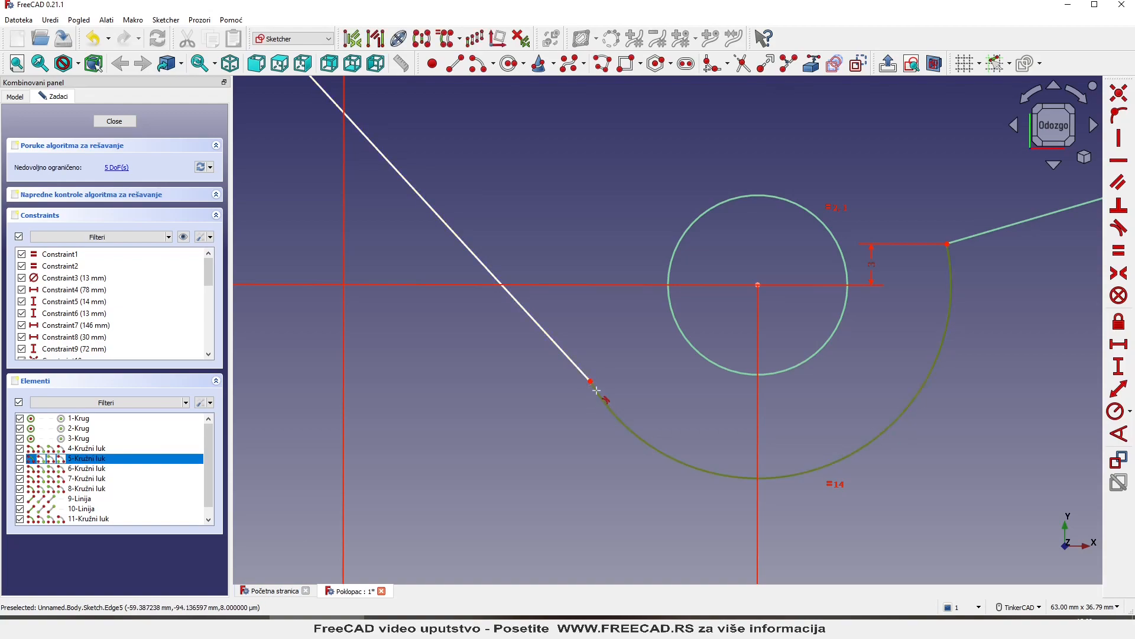
pyautogui.click(582, 377)
pyautogui.press('t')
# - Set the radius of the left arc between the two straight segments to 24 mm
pyautogui.scroll(-5, 596, 437)
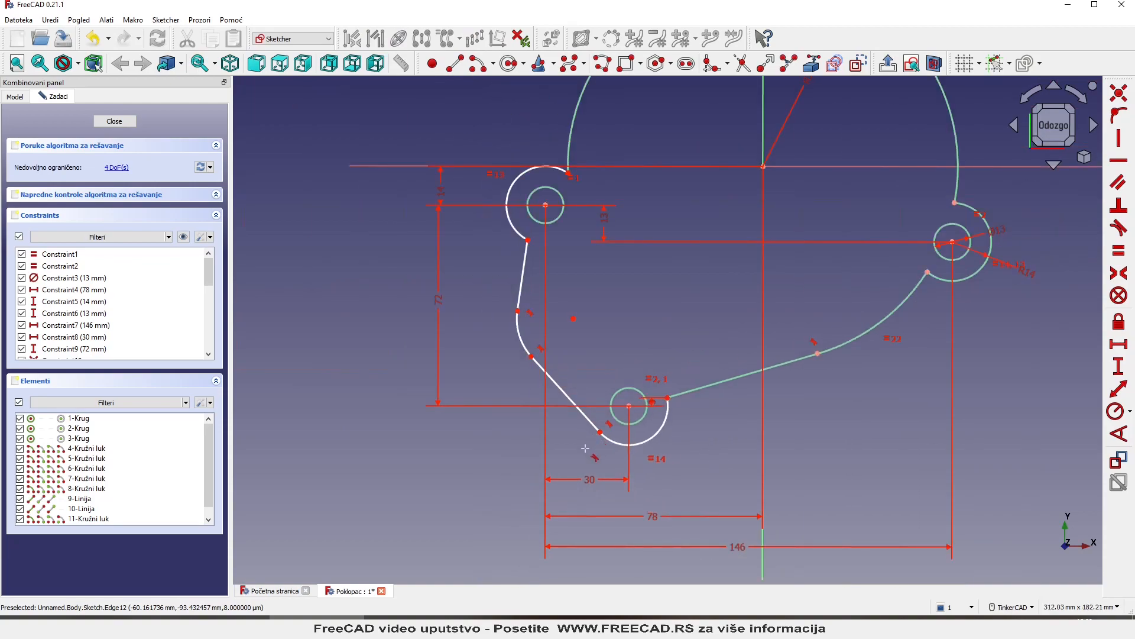
pyautogui.scroll(1, 557, 344)
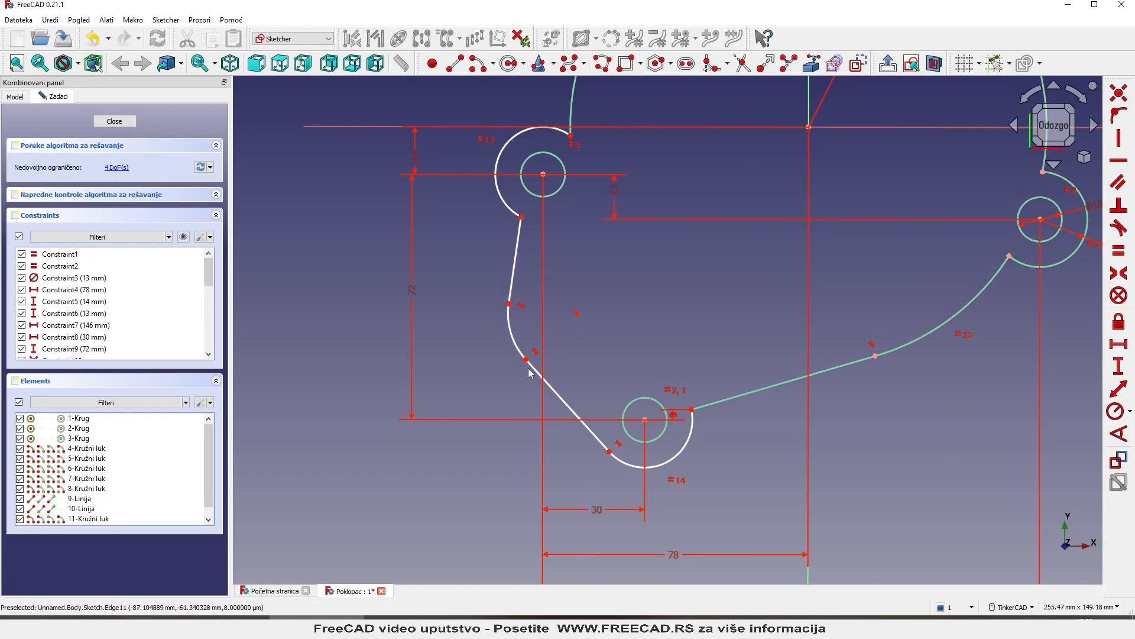
pyautogui.scroll(2, 521, 361)
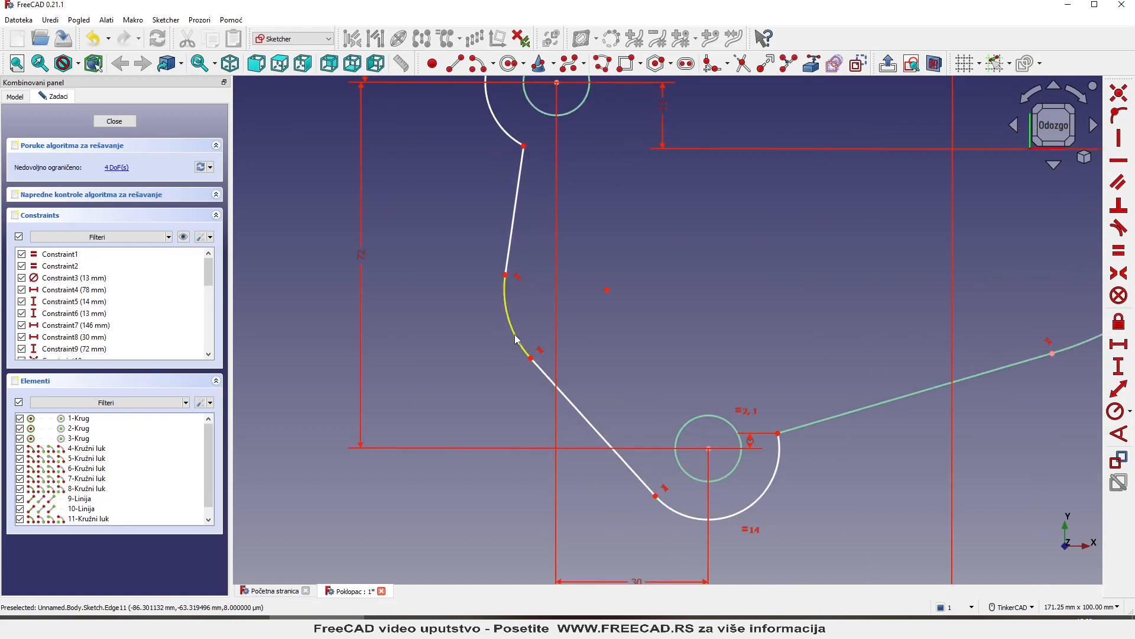
pyautogui.click(516, 341)
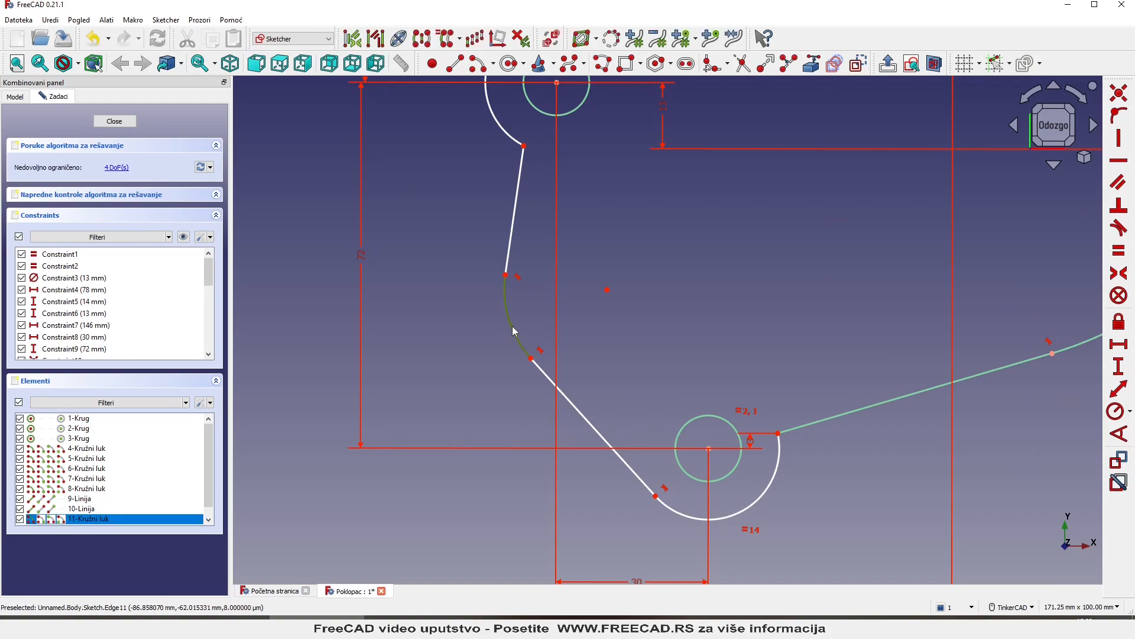
pyautogui.click(1116, 412)
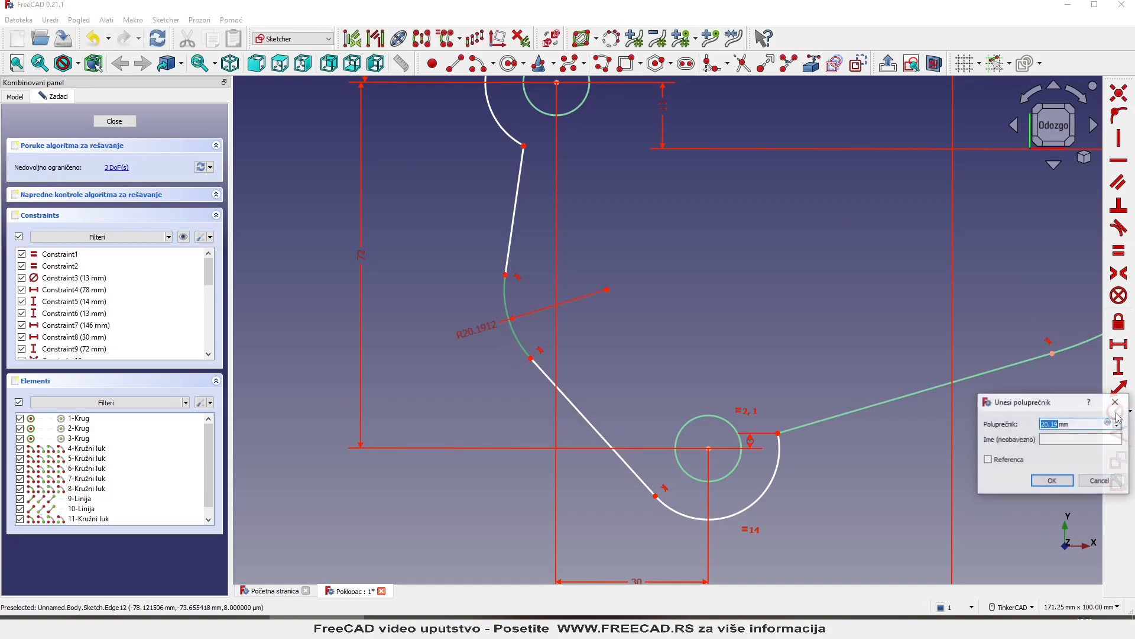
pyautogui.write('24')
pyautogui.press('Return')
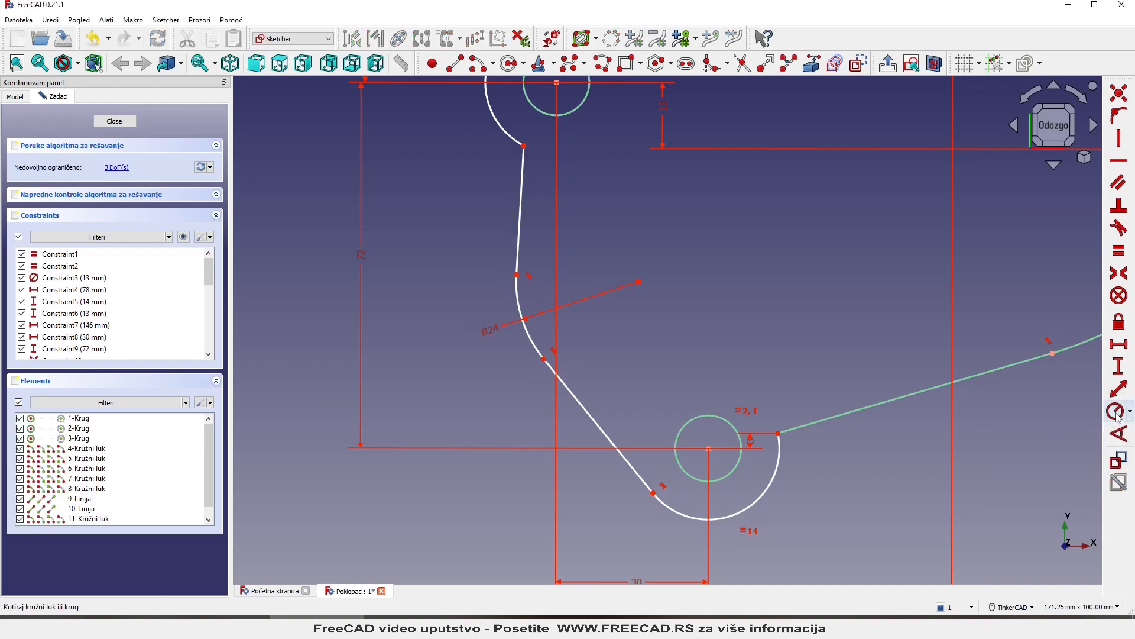
# - Constrain the lower end of the arc around the upper-left circle to a horizontal distance of 10 mm from that circle's centre
pyautogui.scroll(-3, 643, 377)
pyautogui.scroll(5, 601, 289)
pyautogui.click(577, 294)
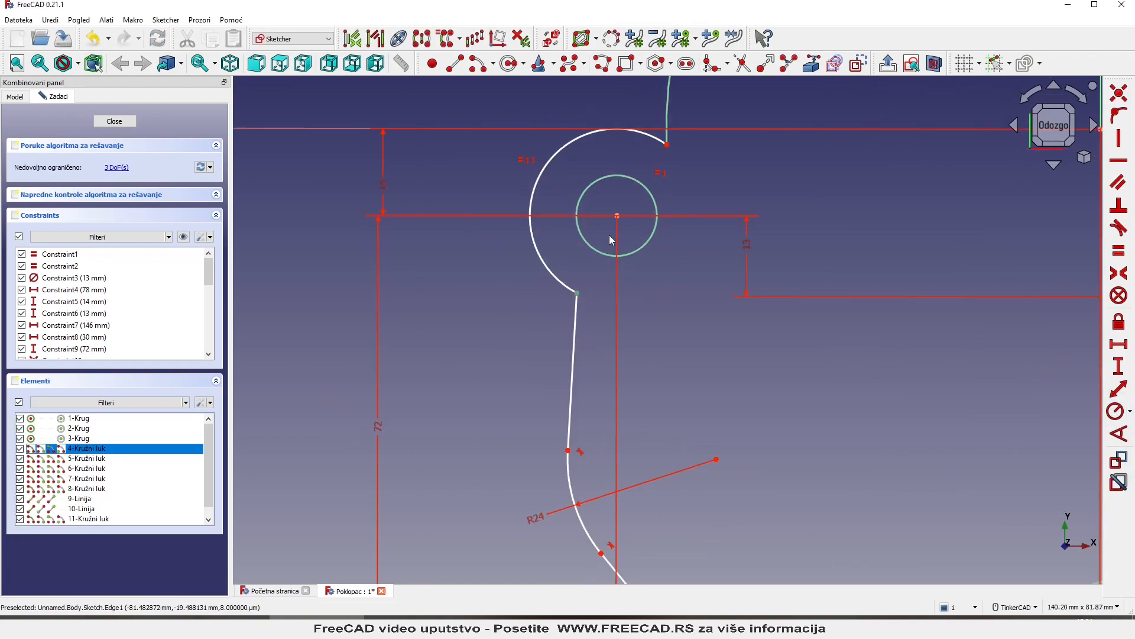
pyautogui.click(617, 216)
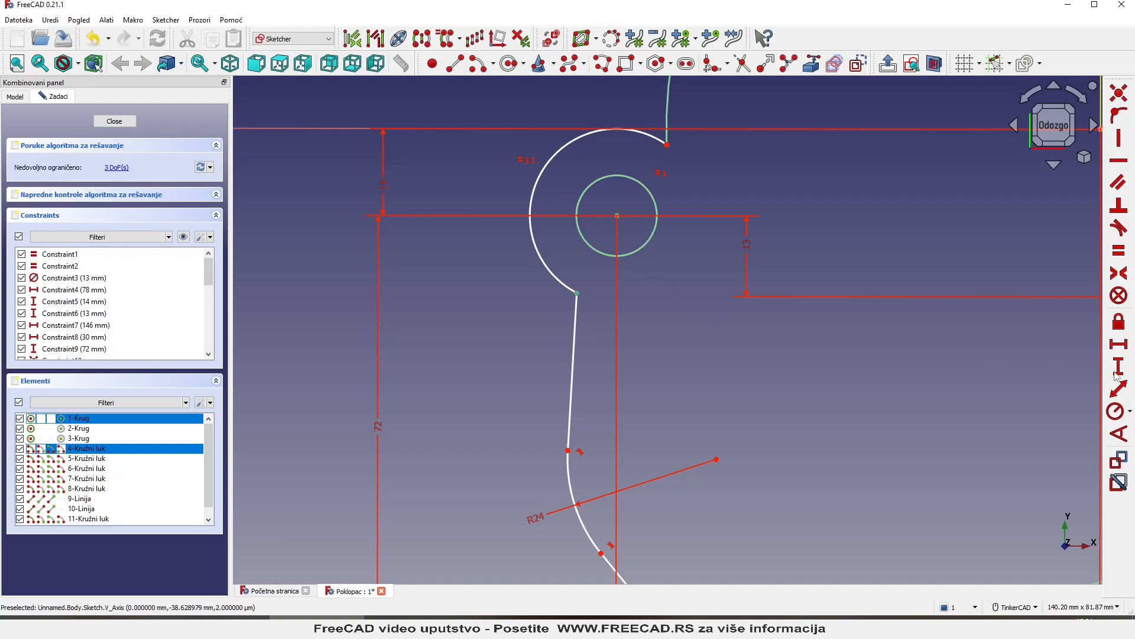
pyautogui.click(1118, 346)
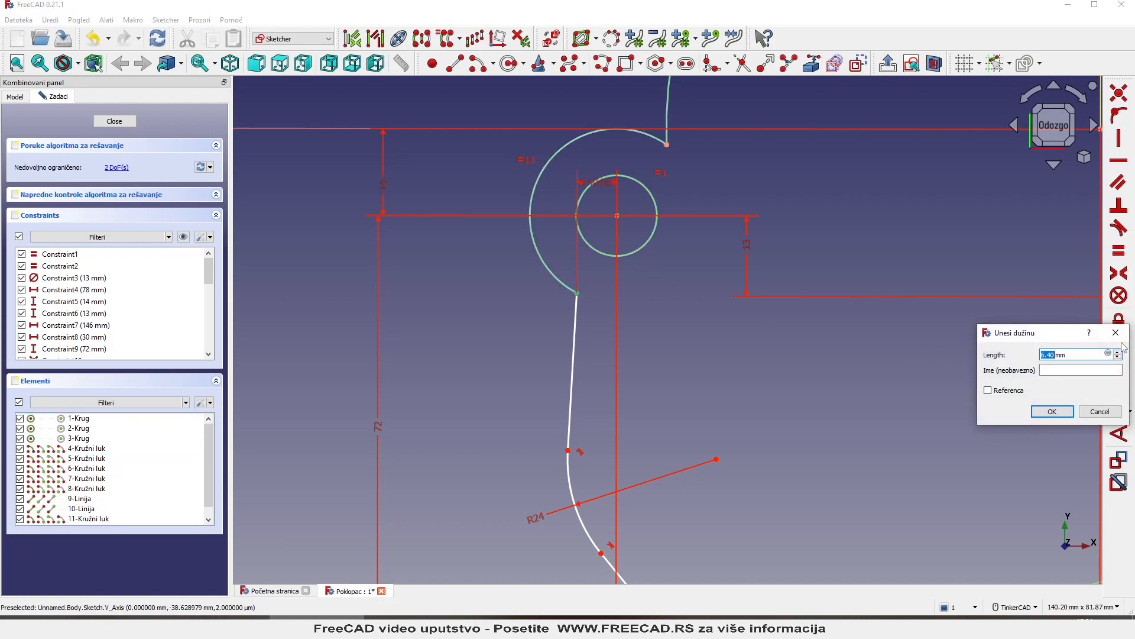
pyautogui.write('1')
pyautogui.press('Return')
pyautogui.scroll(-1, 808, 353)
pyautogui.scroll(1, 703, 480)
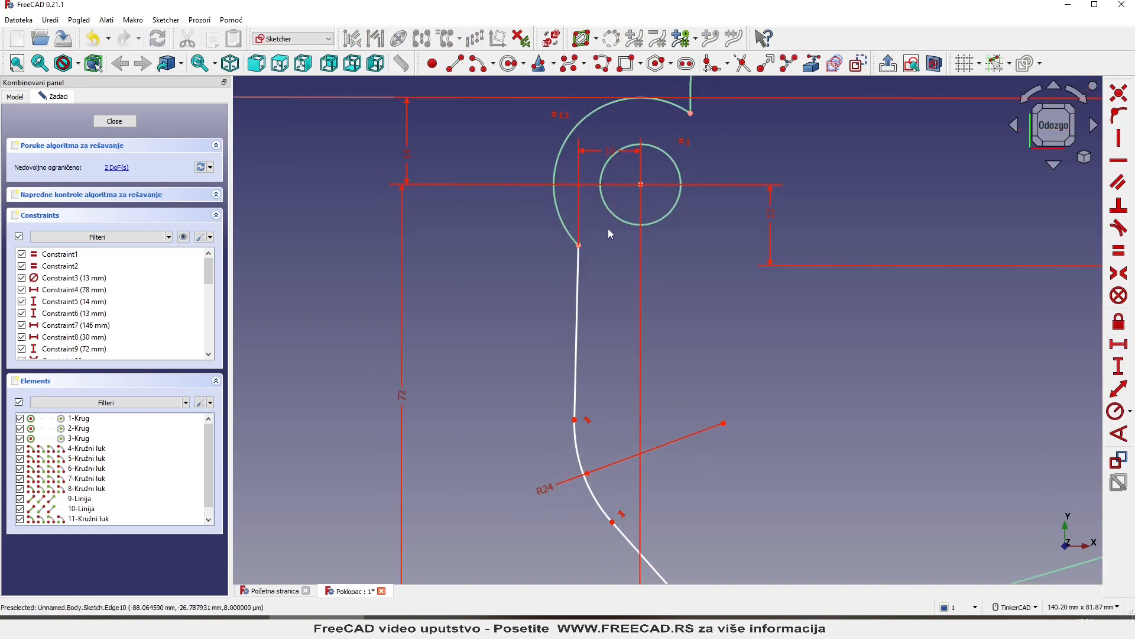
# - Set the horizontal distance between the upper-left circle's centre and the 24 mm arc's centre to 11 mm
pyautogui.click(641, 184)
pyautogui.click(723, 422)
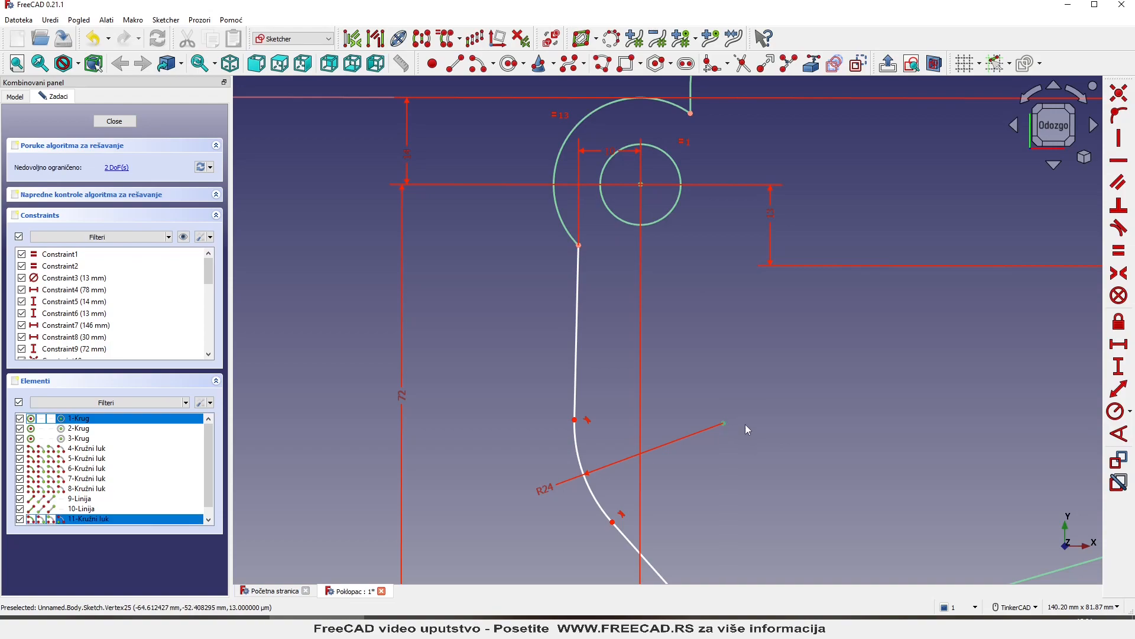
pyautogui.click(1119, 344)
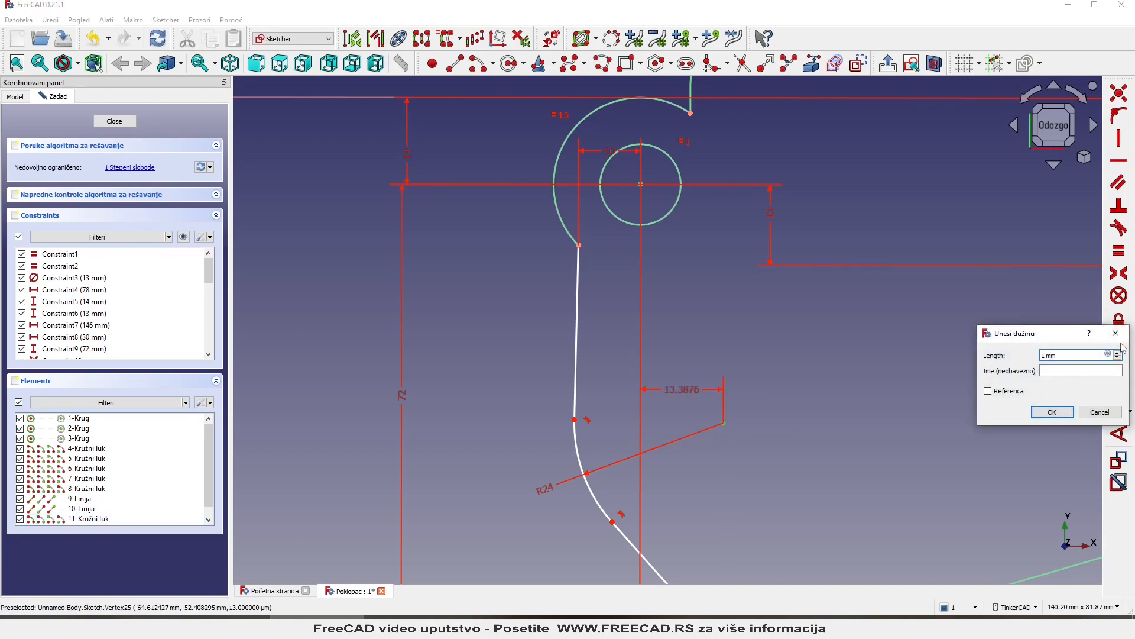
pyautogui.press('Return')
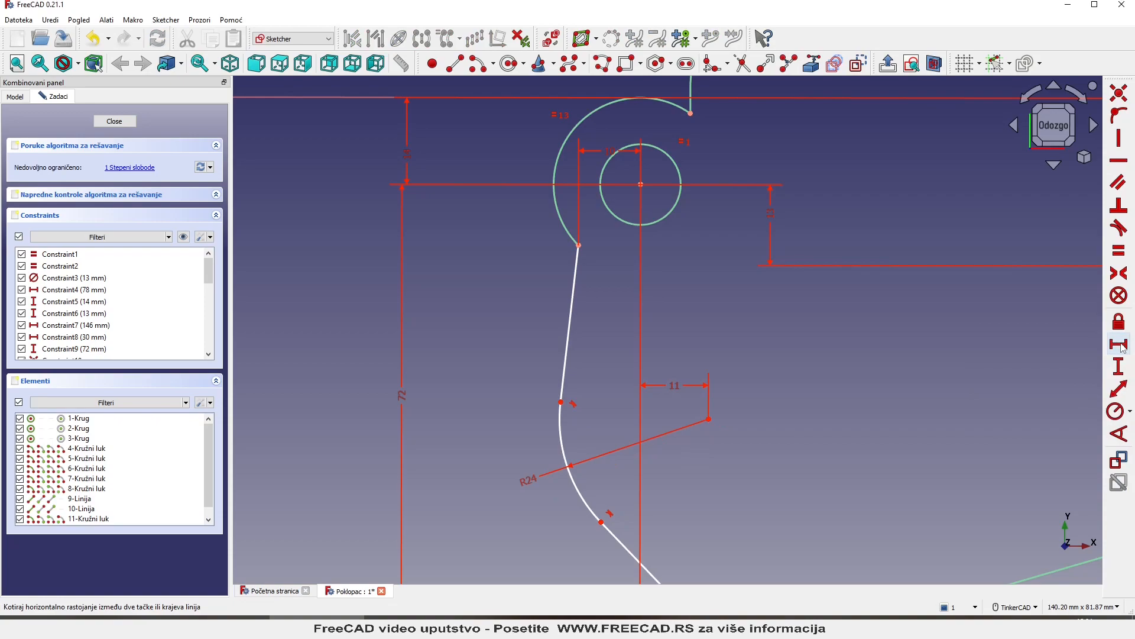
# - Reposition the 10 mm and 11 mm horizontal dimensions into a row below the upper-left circle
pyautogui.scroll(-3, 600, 373)
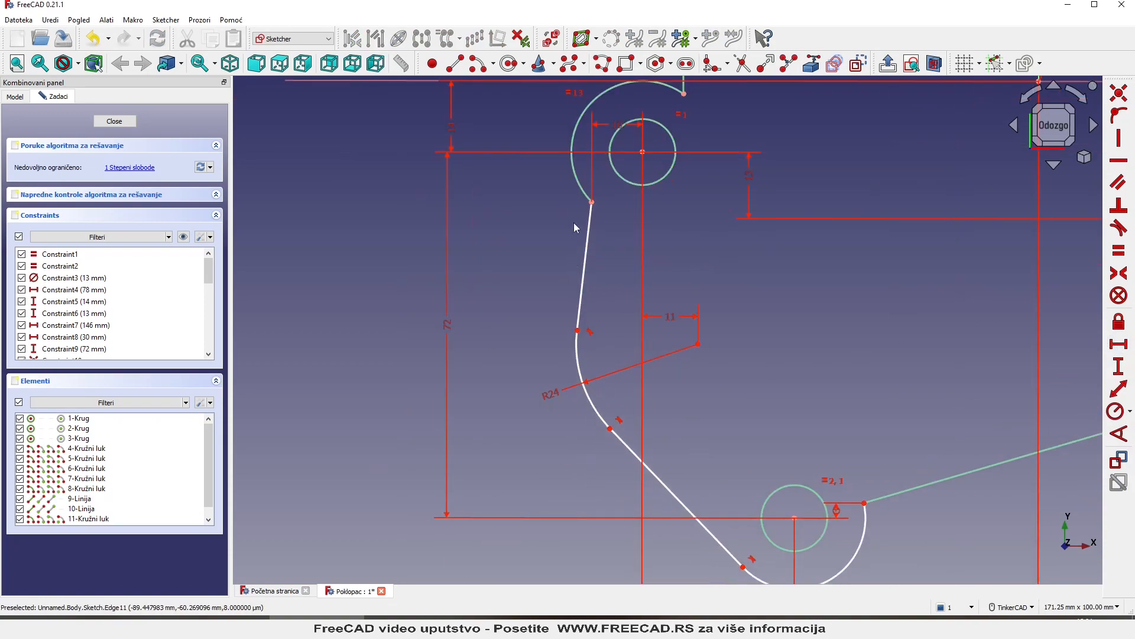
pyautogui.moveTo(616, 125); pyautogui.dragTo(622, 286)
pyautogui.moveTo(670, 316); pyautogui.dragTo(670, 275)
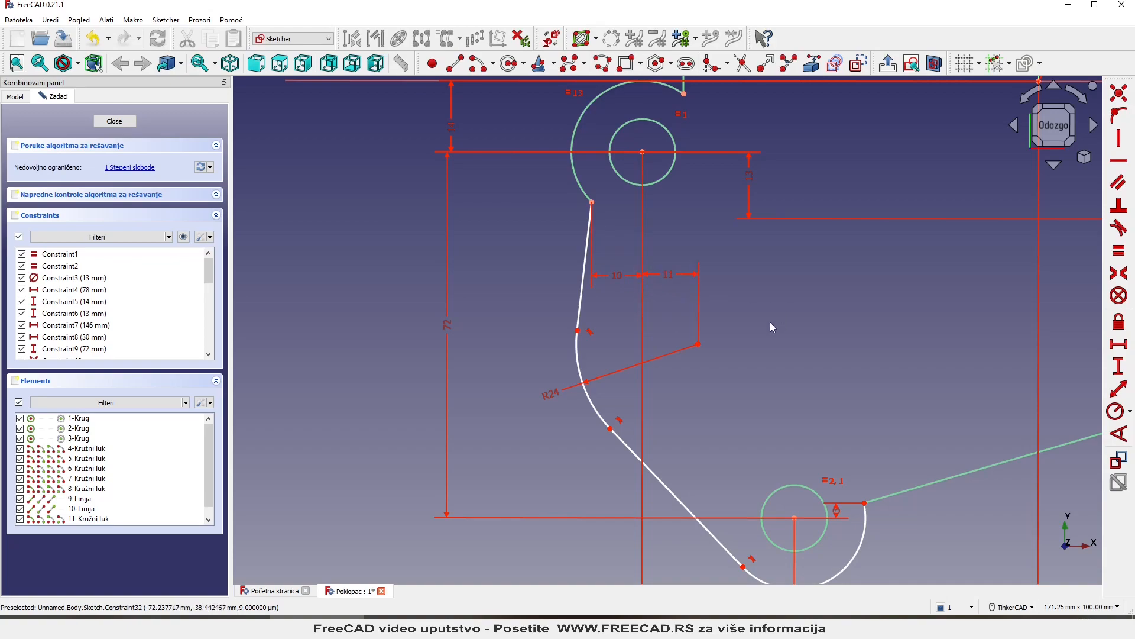
# - Set the vertical distance between the upper-left circle's centre and the 24 mm arc's centre to 49 mm and close the sketch
pyautogui.click(700, 345)
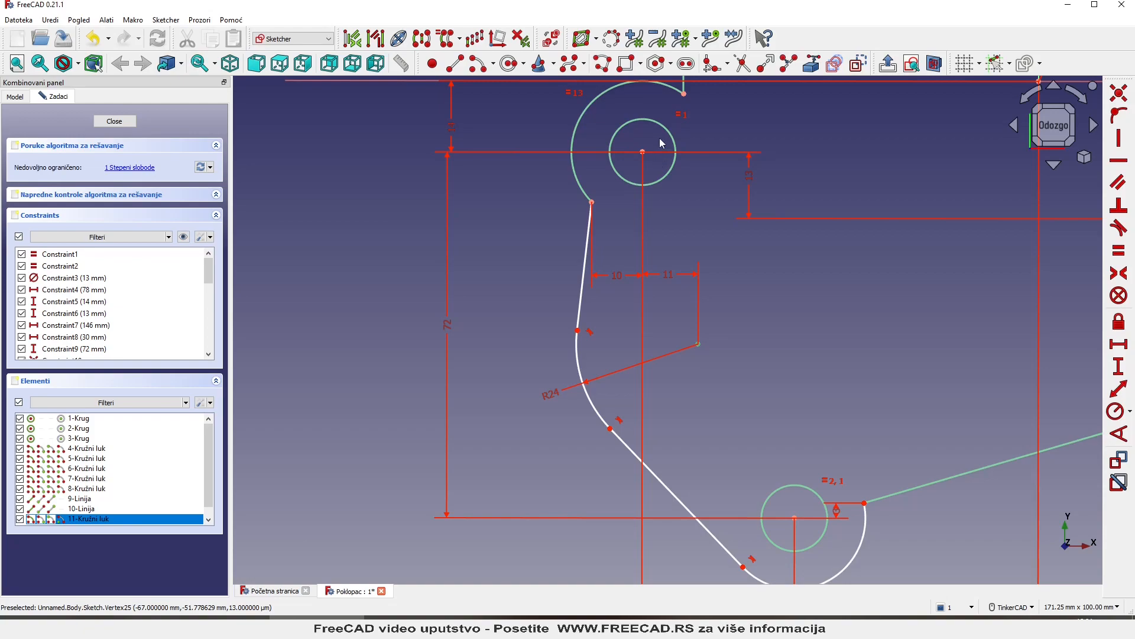
pyautogui.click(643, 152)
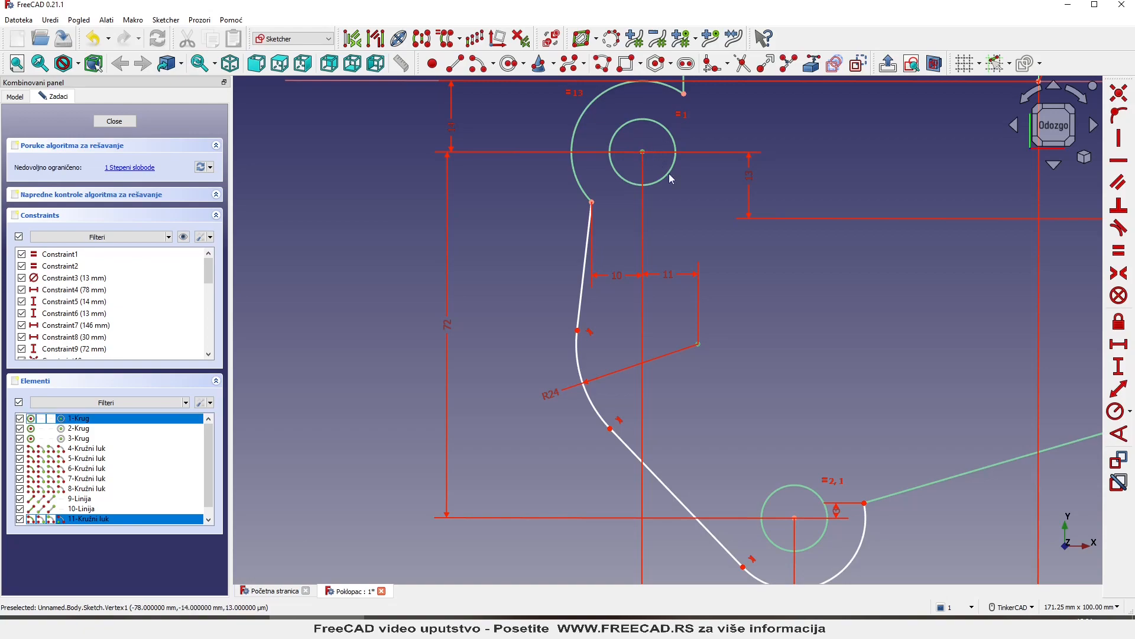
pyautogui.click(1119, 366)
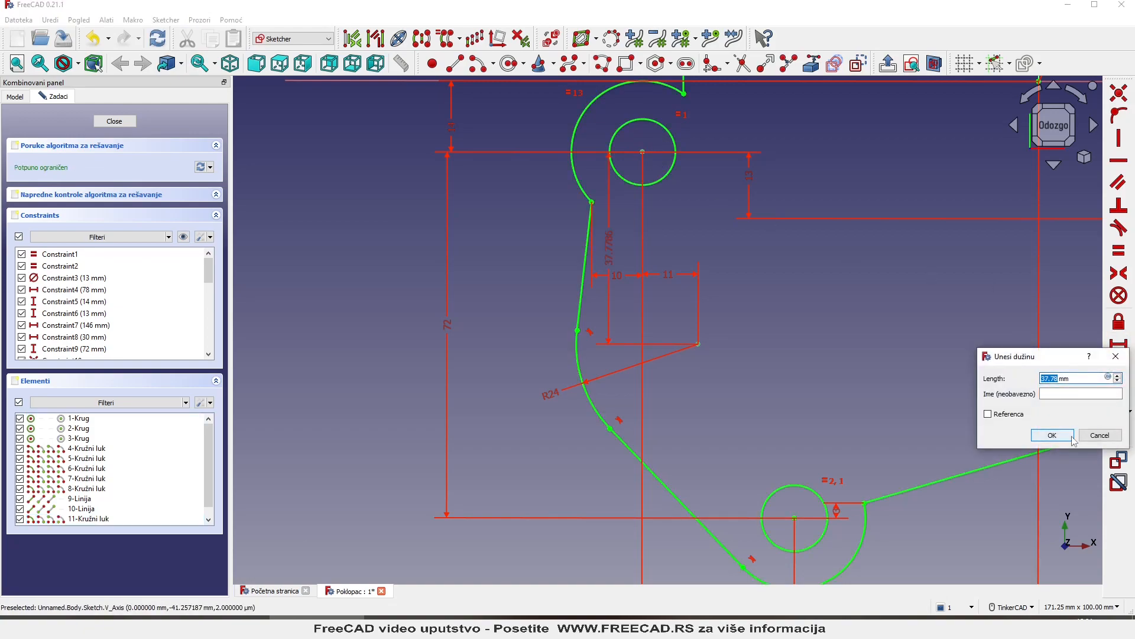
pyautogui.write('49')
pyautogui.click(1072, 436)
pyautogui.scroll(-1, 648, 275)
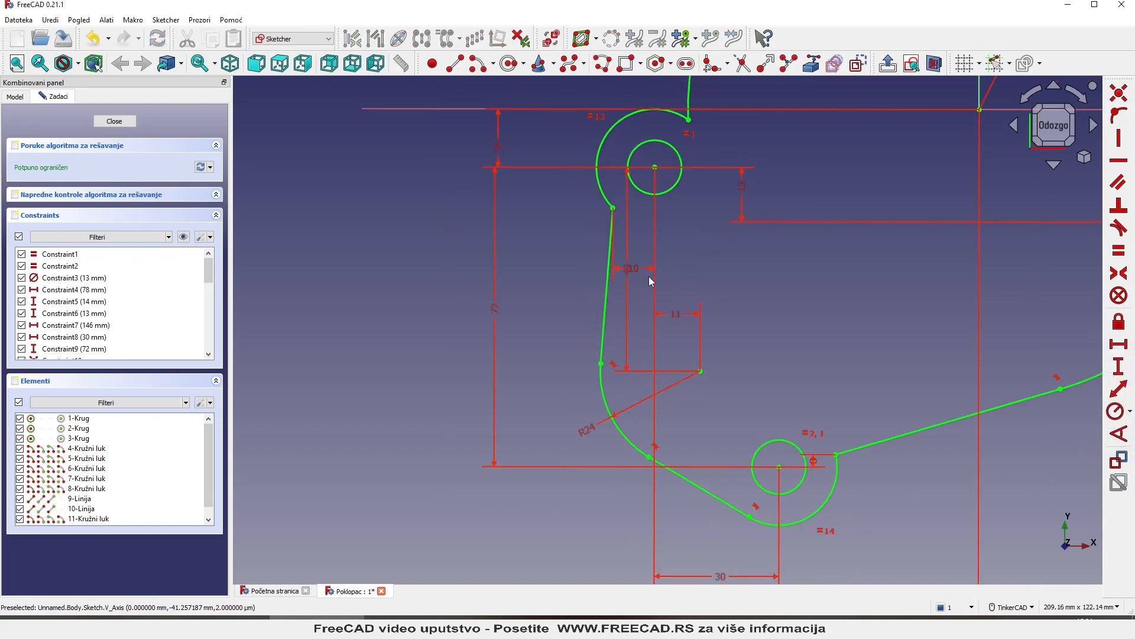
pyautogui.scroll(-5, 497, 303)
pyautogui.scroll(2, 621, 258)
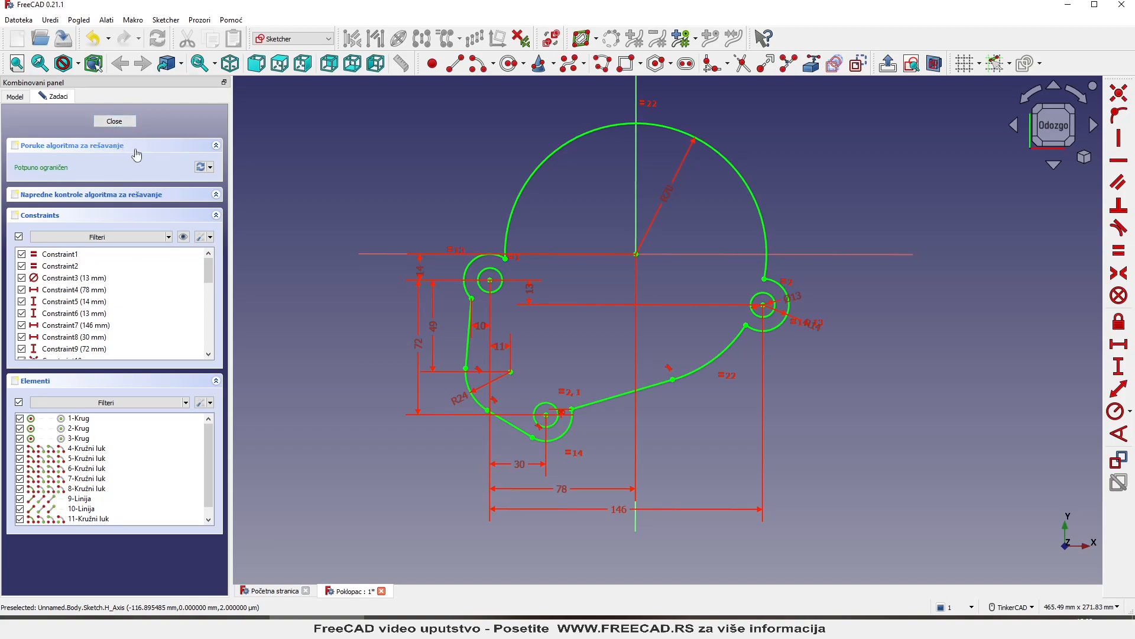
pyautogui.click(114, 121)
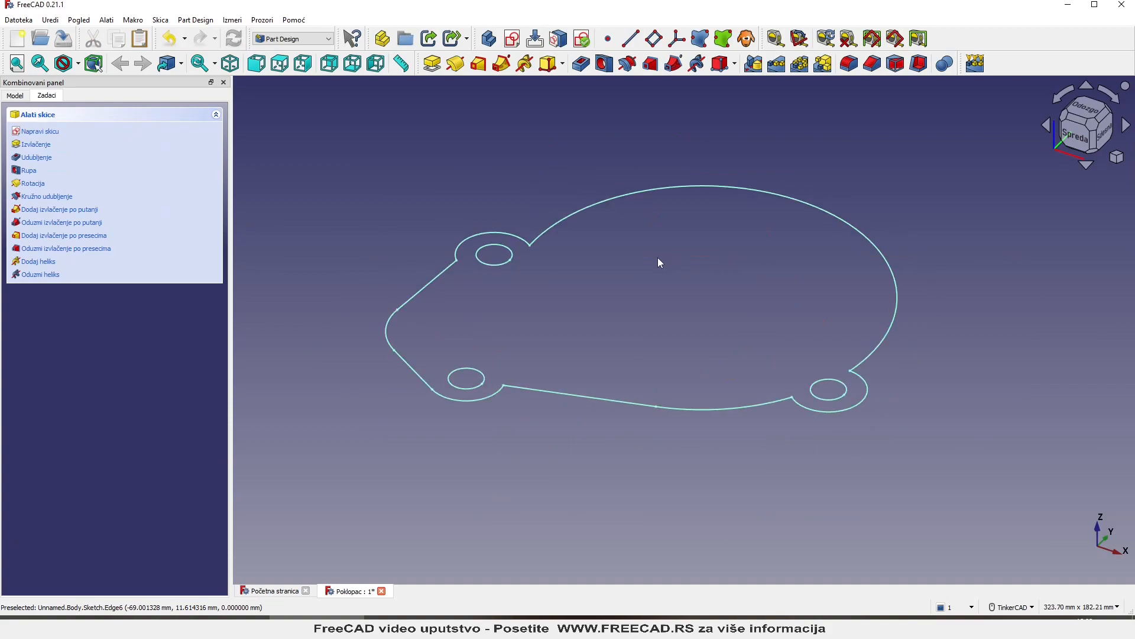
# - Pad the cover plate sketch to a length of 3 mm
pyautogui.scroll(2, 563, 310)
pyautogui.scroll(-1, 605, 352)
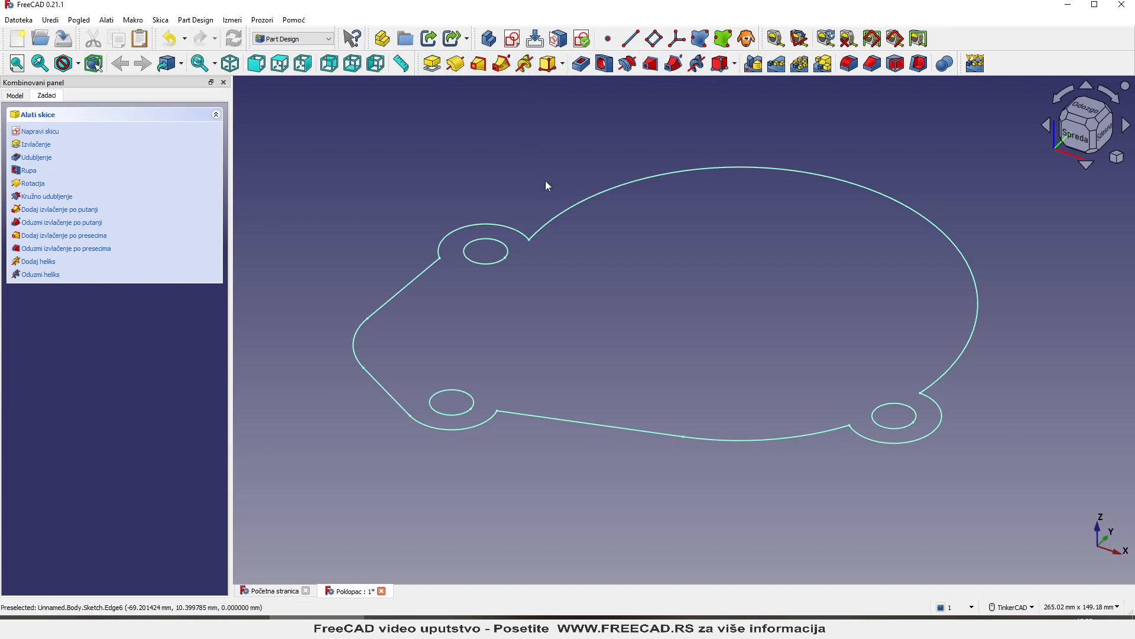
pyautogui.scroll(-1, 554, 198)
pyautogui.scroll(1, 570, 267)
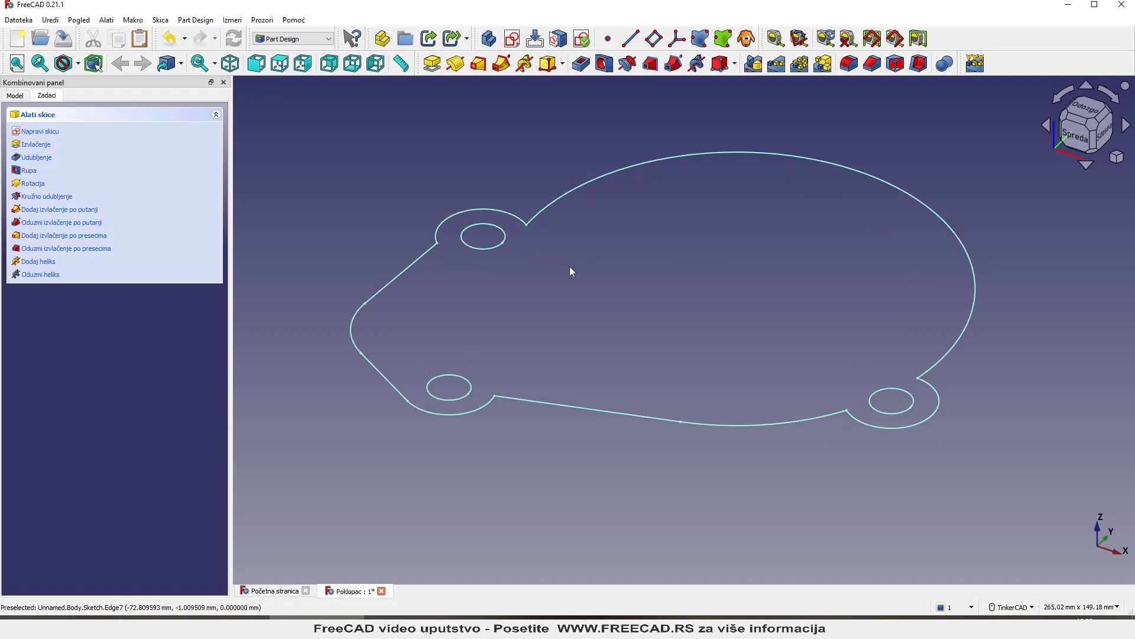
pyautogui.click(433, 64)
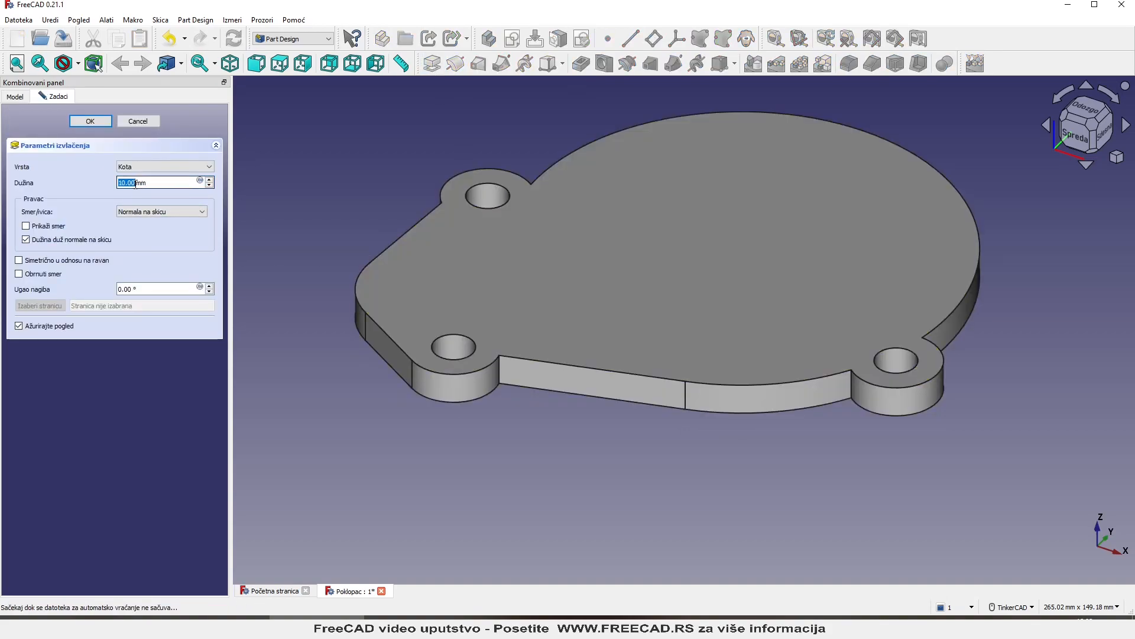
pyautogui.write('3')
pyautogui.press('Return')
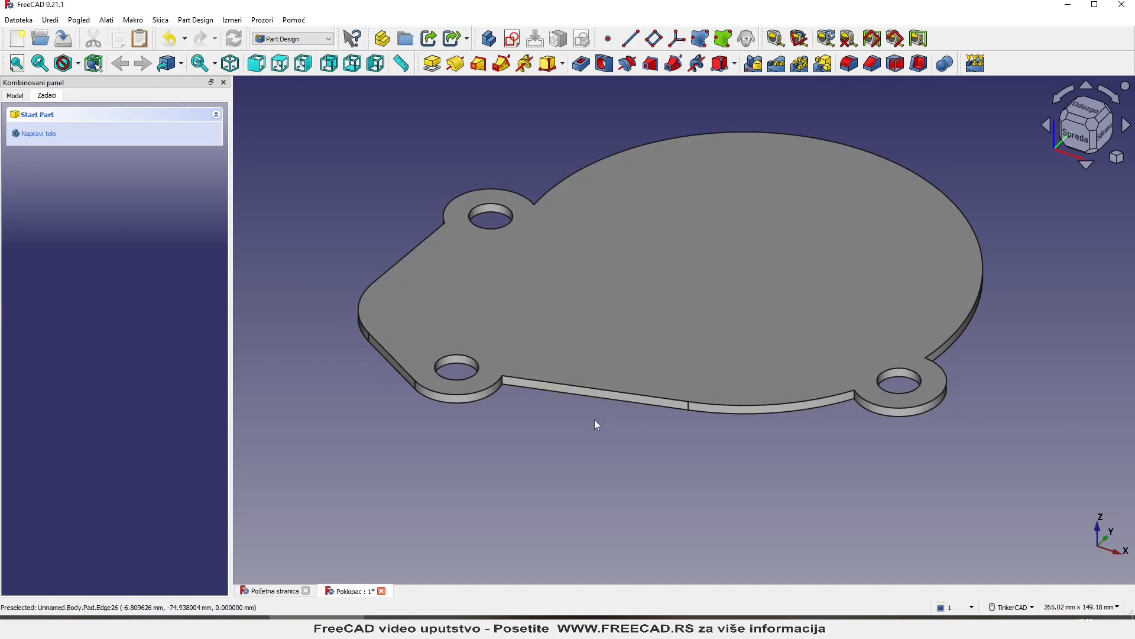
# - Switch the plate's display style to wireframe (Žičani)
pyautogui.moveTo(564, 450)
pyautogui.mouseDown(button='right')
pyautogui.moveTo(626, 464)
pyautogui.moveTo(668, 436)
pyautogui.moveTo(615, 467)
pyautogui.moveTo(562, 459)
pyautogui.moveTo(630, 459)
pyautogui.moveTo(616, 466)
pyautogui.moveTo(625, 473)
pyautogui.moveTo(568, 464)
pyautogui.mouseUp(button='right')
pyautogui.scroll(6, 454, 395)
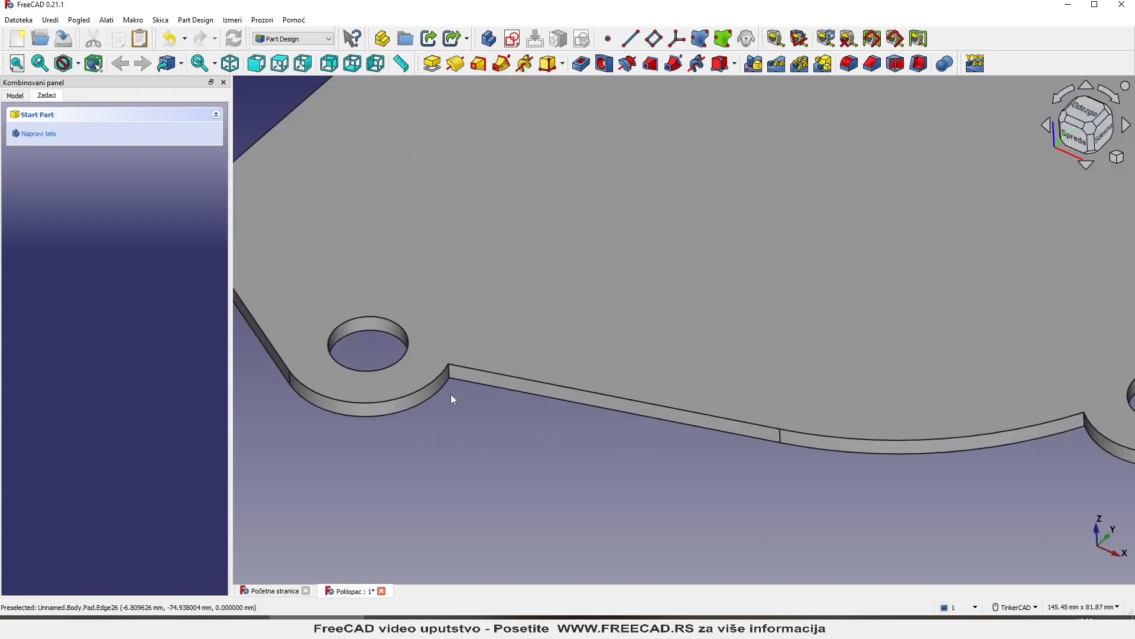
pyautogui.scroll(-5, 477, 419)
pyautogui.scroll(-3, 477, 423)
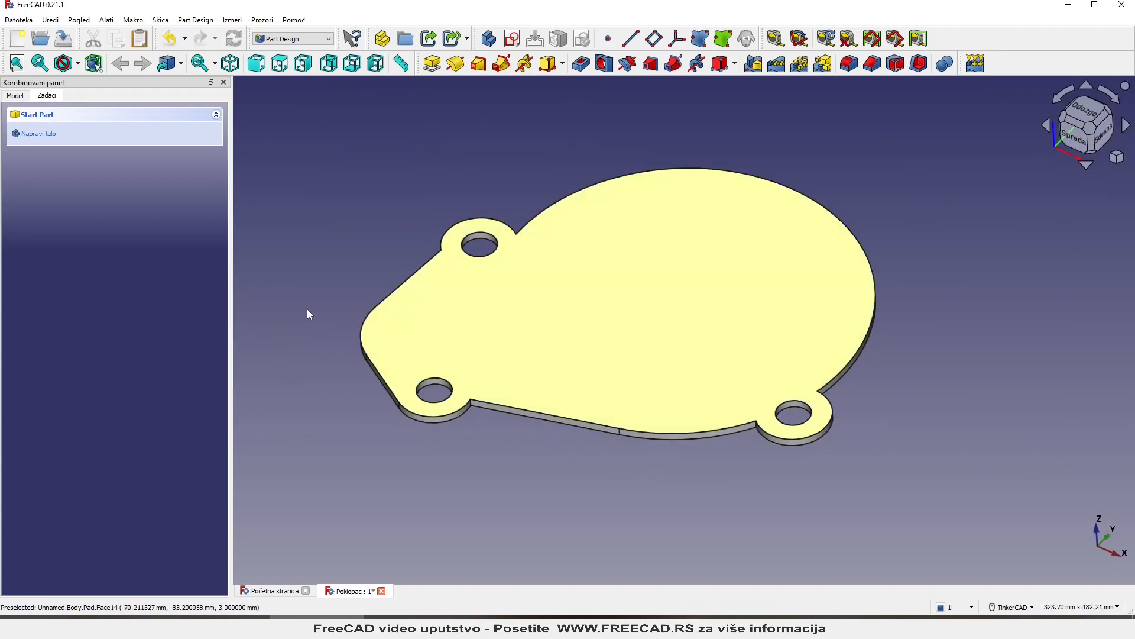
pyautogui.click(78, 65)
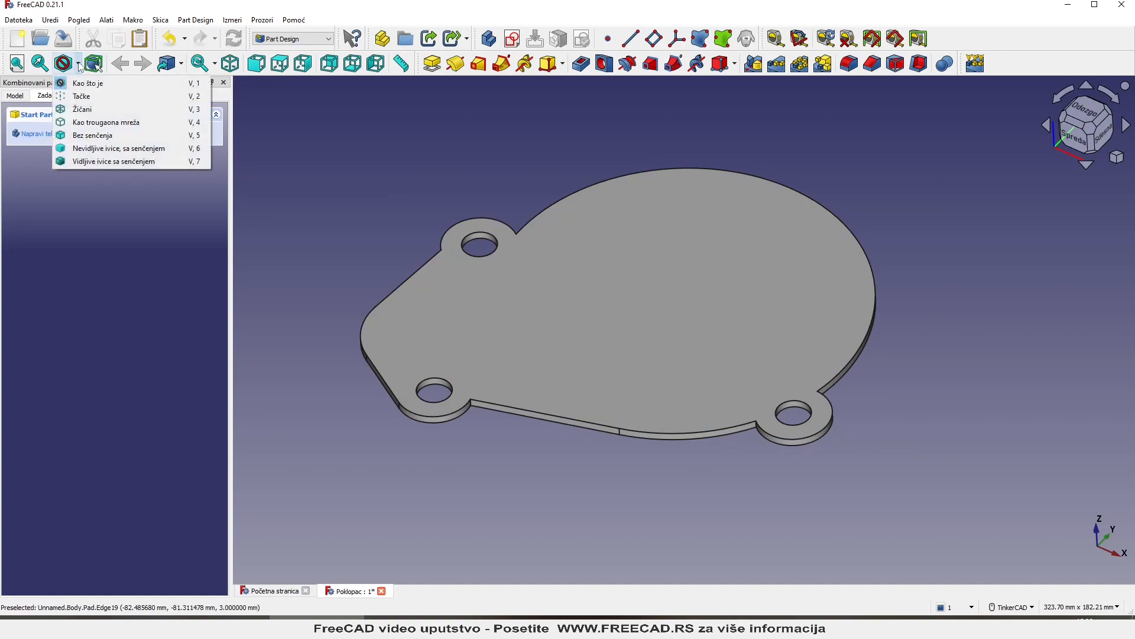
pyautogui.click(82, 110)
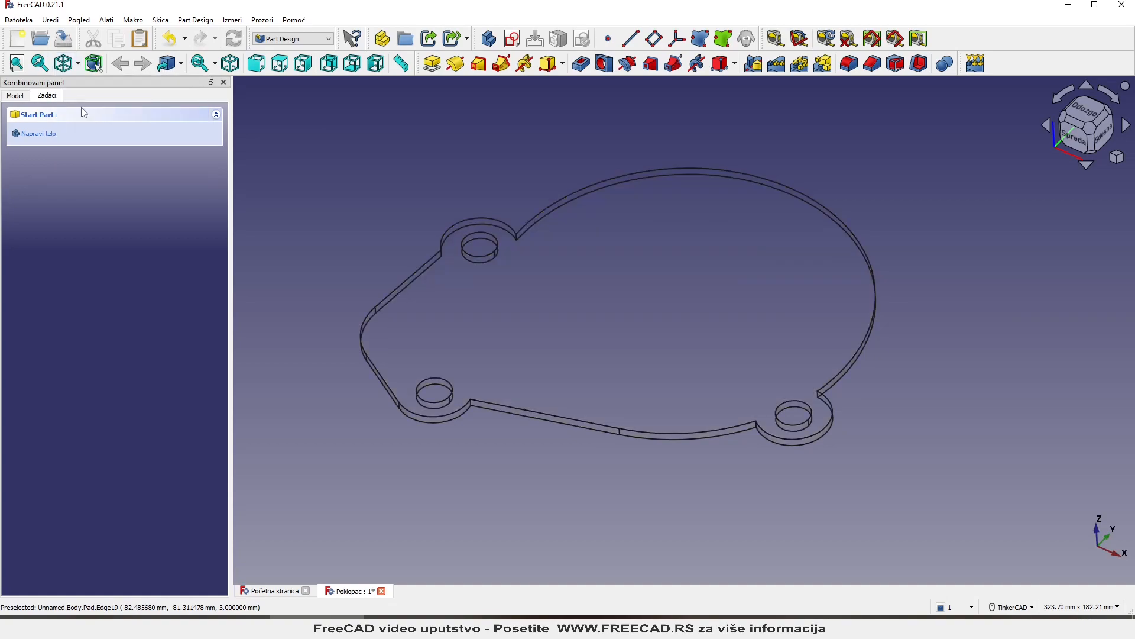
# - Fillet the vertical edge where the left straight side meets the upper-left lug with a 10 mm radius
pyautogui.scroll(5, 441, 282)
pyautogui.moveTo(463, 290); pyautogui.dragTo(480, 261, button='right')
pyautogui.scroll(-3, 523, 273)
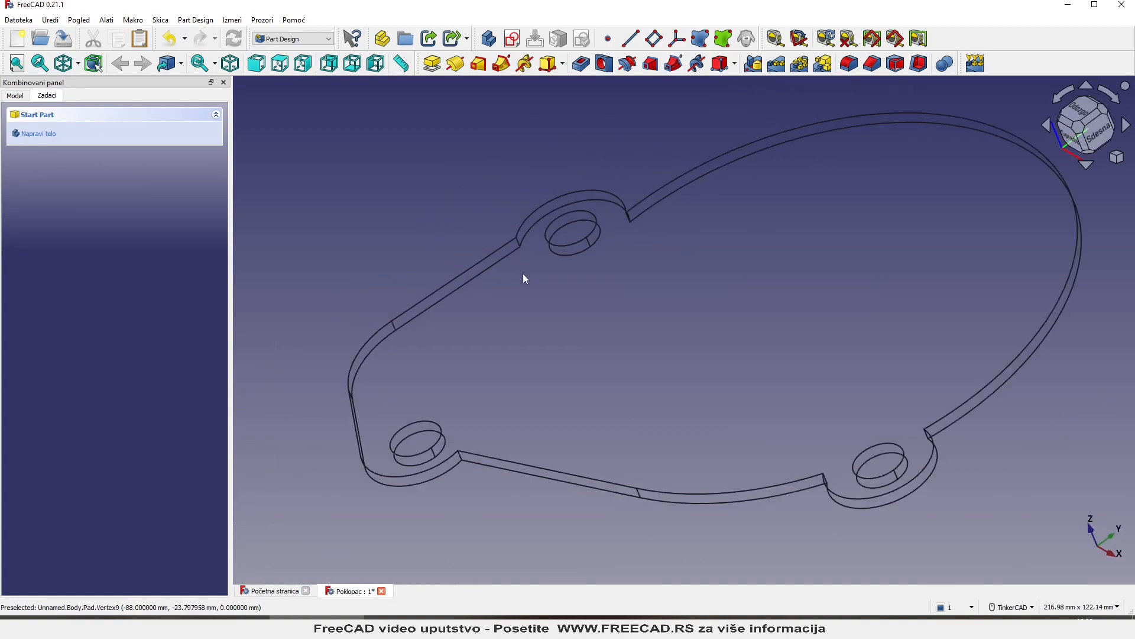
pyautogui.scroll(3, 521, 258)
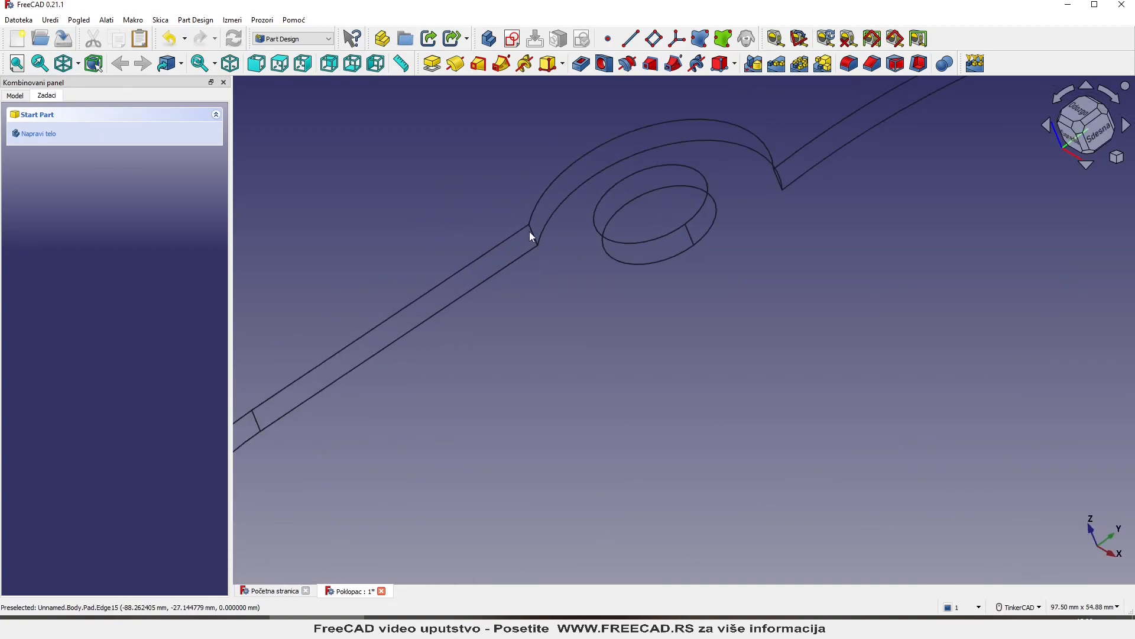
pyautogui.click(531, 235)
pyautogui.scroll(-4, 579, 320)
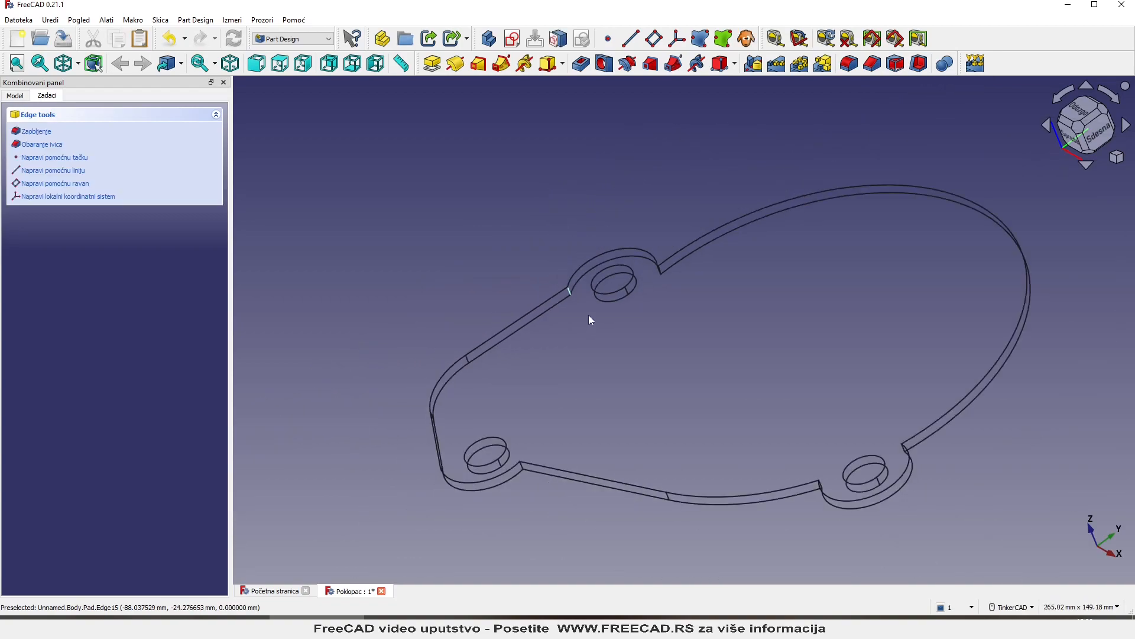
pyautogui.scroll(1, 587, 314)
pyautogui.click(848, 63)
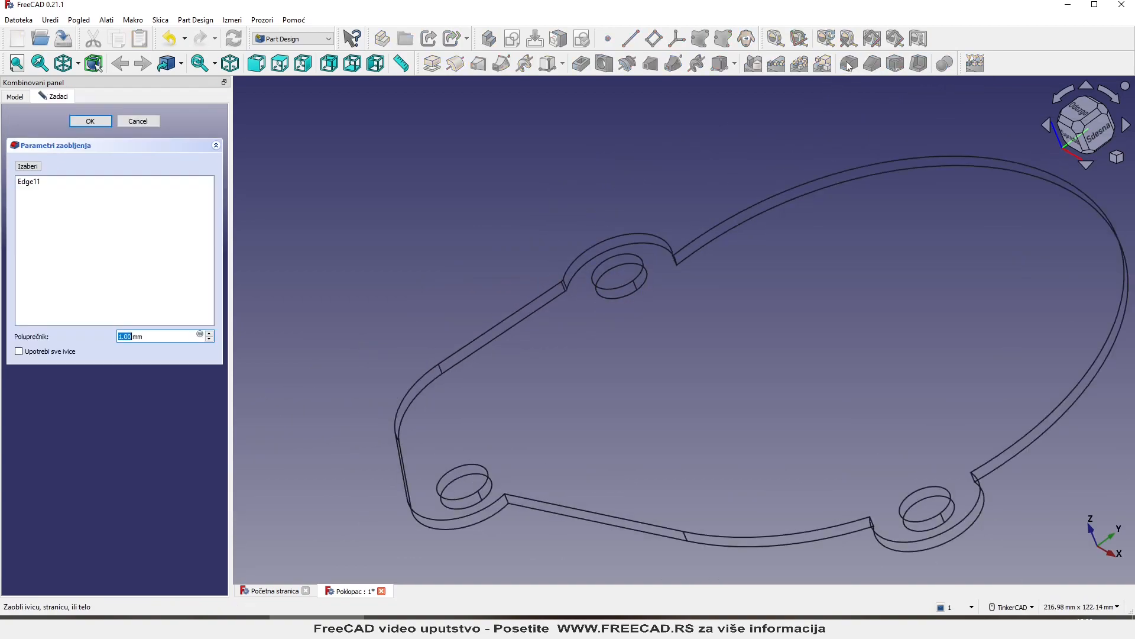
pyautogui.write('10')
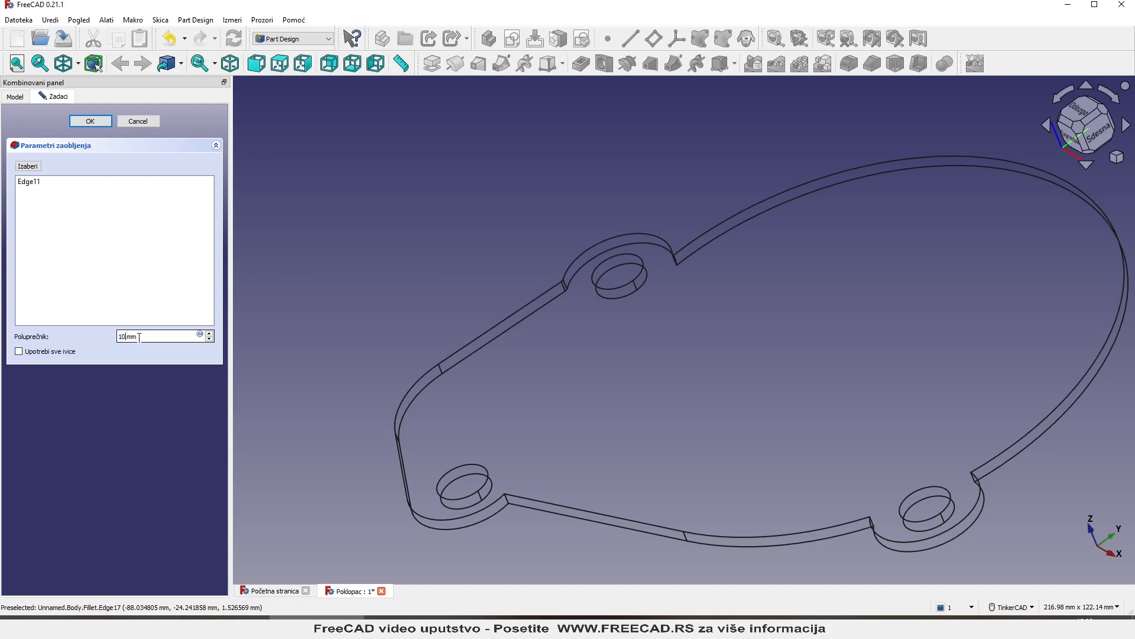
pyautogui.press('Return')
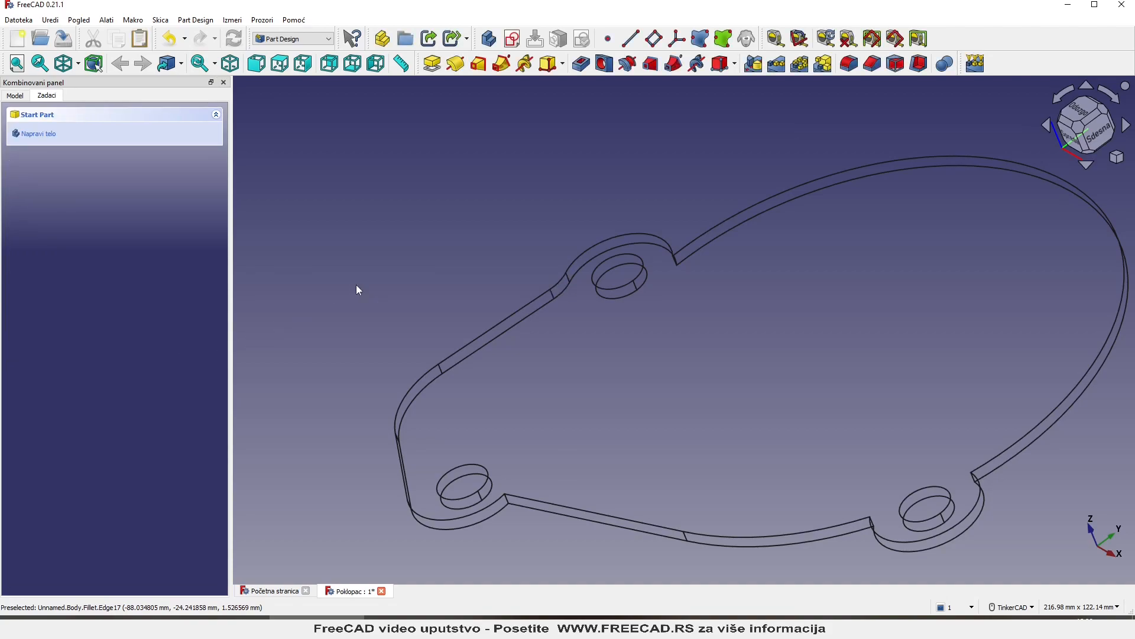
# - Fillet the four remaining sharp inner corner edges beside the three lugs together with one common, larger radius
pyautogui.scroll(8, 718, 290)
pyautogui.rightClick(617, 311)
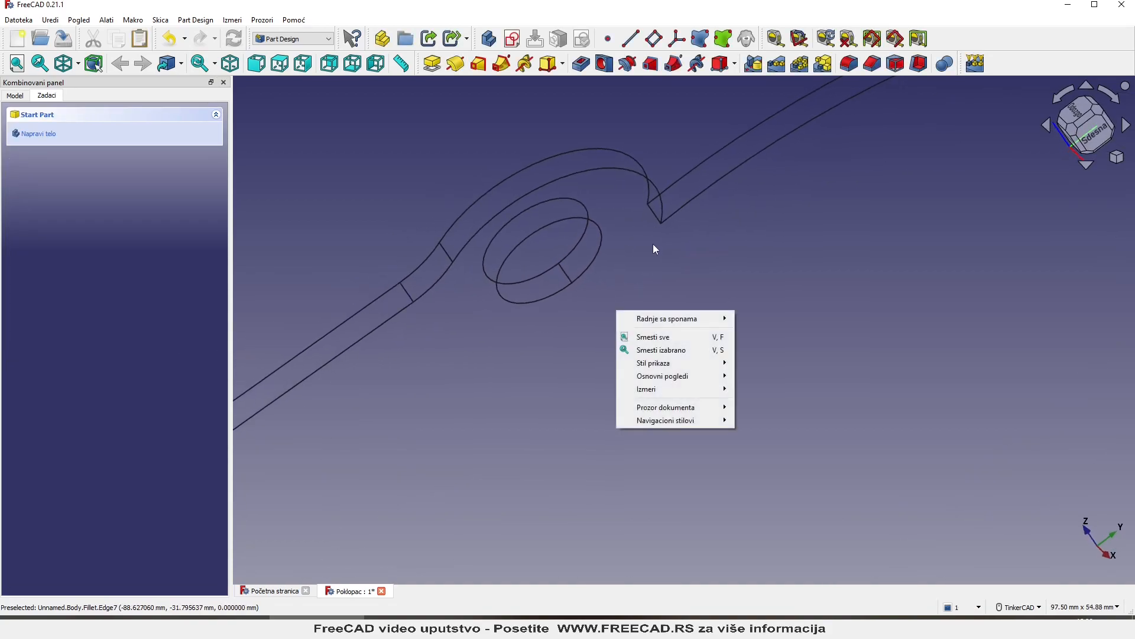
pyautogui.click(656, 215)
pyautogui.click(651, 216)
pyautogui.scroll(-6, 644, 205)
pyautogui.scroll(5, 495, 463)
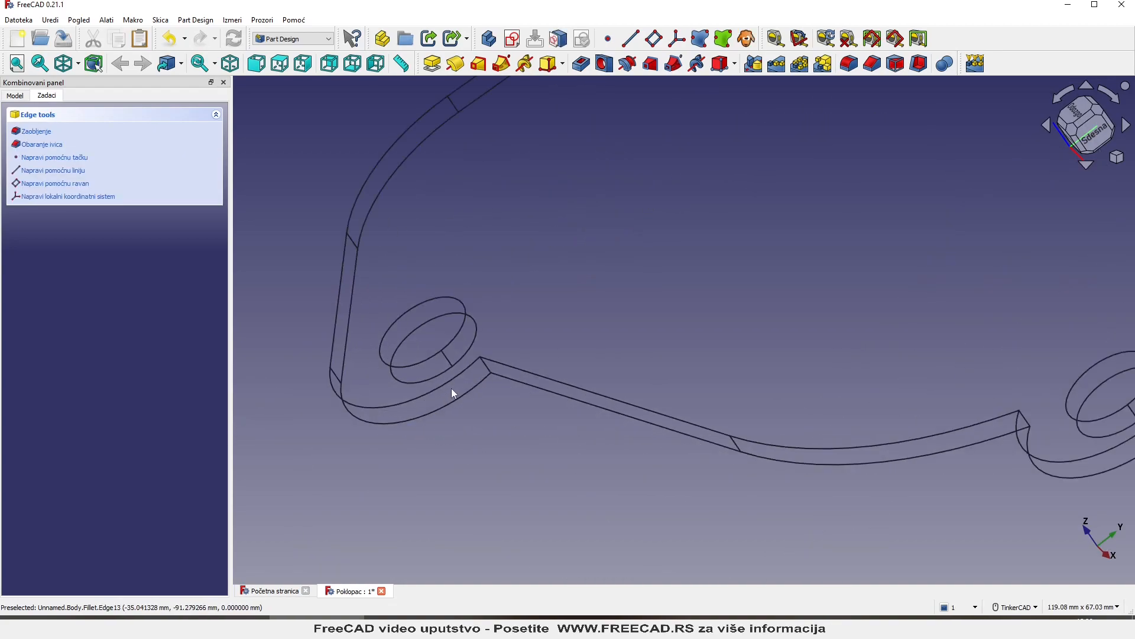
pyautogui.keyDown('ctrl'); pyautogui.click(486, 374); pyautogui.keyUp('ctrl')
pyautogui.scroll(-4, 488, 377)
pyautogui.scroll(3, 783, 395)
pyautogui.scroll(-3, 748, 411)
pyautogui.scroll(5, 763, 408)
pyautogui.keyDown('ctrl'); pyautogui.click(761, 392); pyautogui.keyUp('ctrl')
pyautogui.scroll(4, 985, 304)
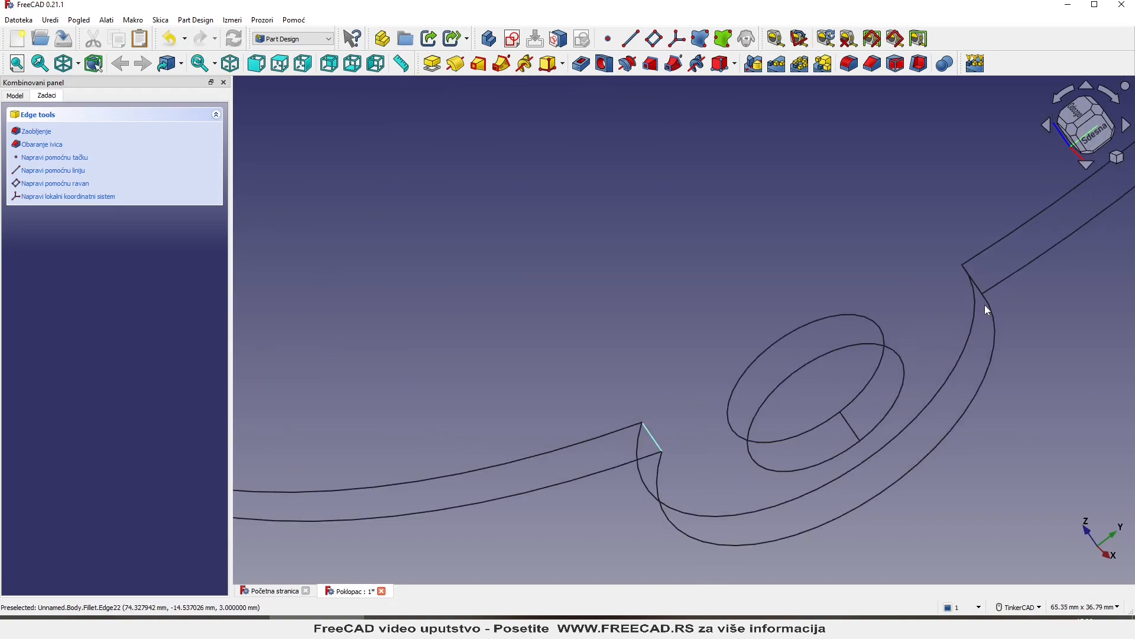
pyautogui.keyDown('ctrl'); pyautogui.click(976, 282); pyautogui.keyUp('ctrl')
pyautogui.scroll(-6, 762, 446)
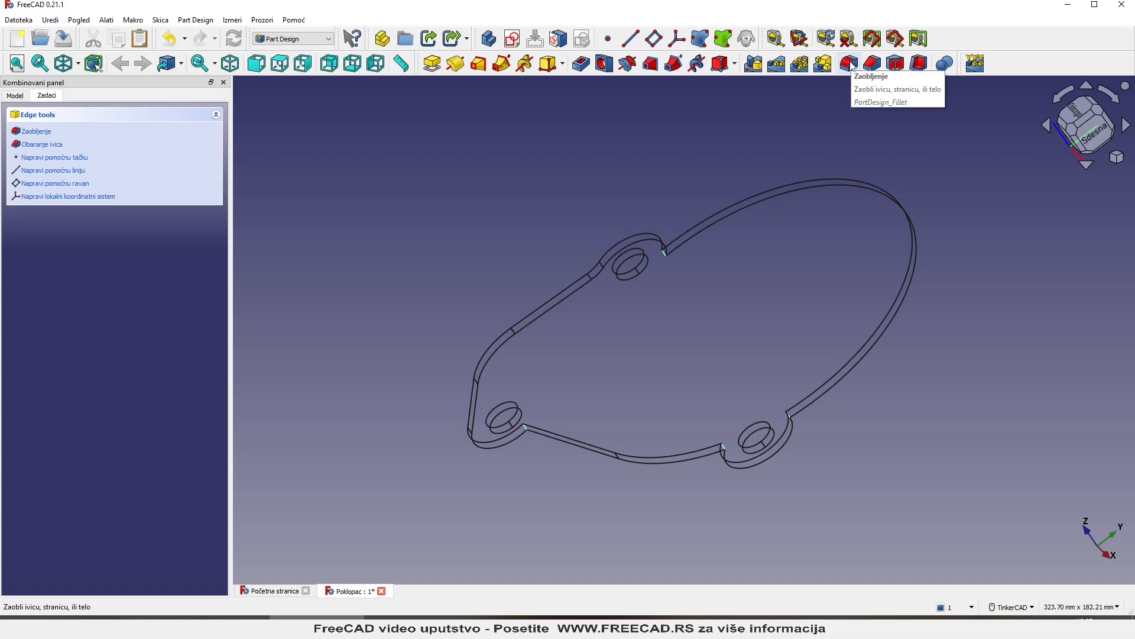
pyautogui.click(850, 65)
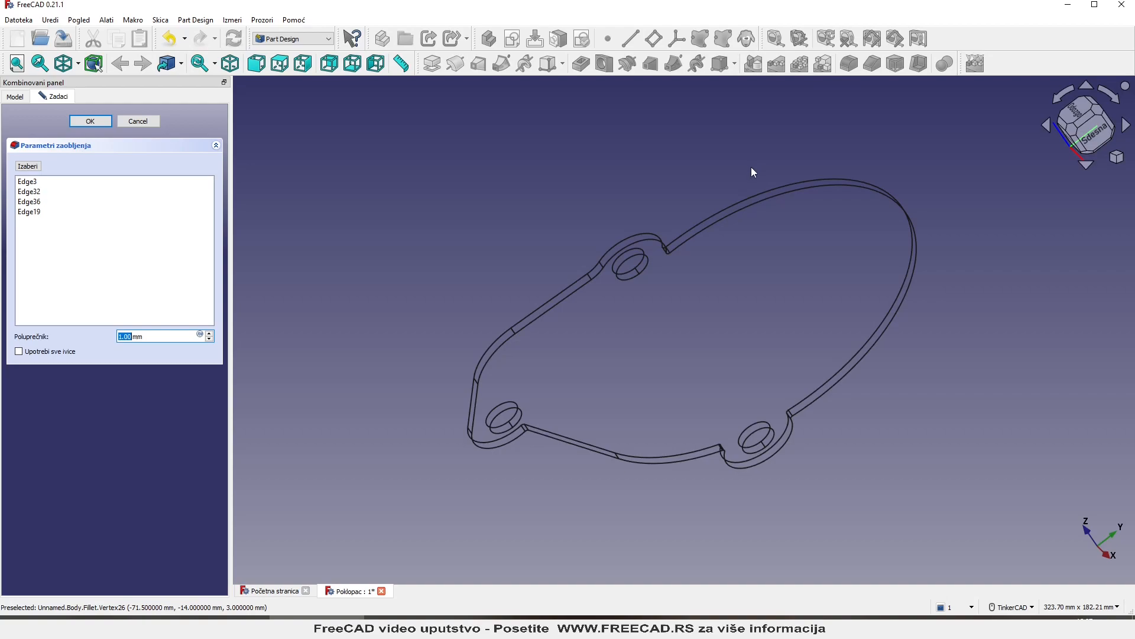
pyautogui.write('2')
pyautogui.press('Return')
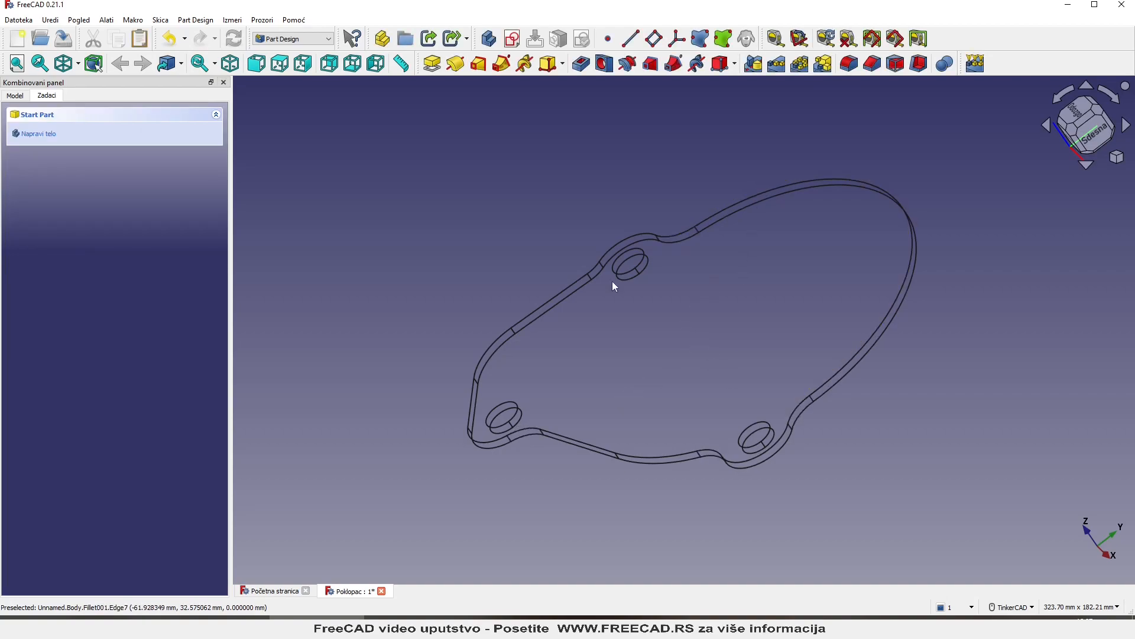
# - Switch the plate's display style from wireframe to shaded with visible edges (Vidljive ivice sa senčenjem)
pyautogui.click(77, 63)
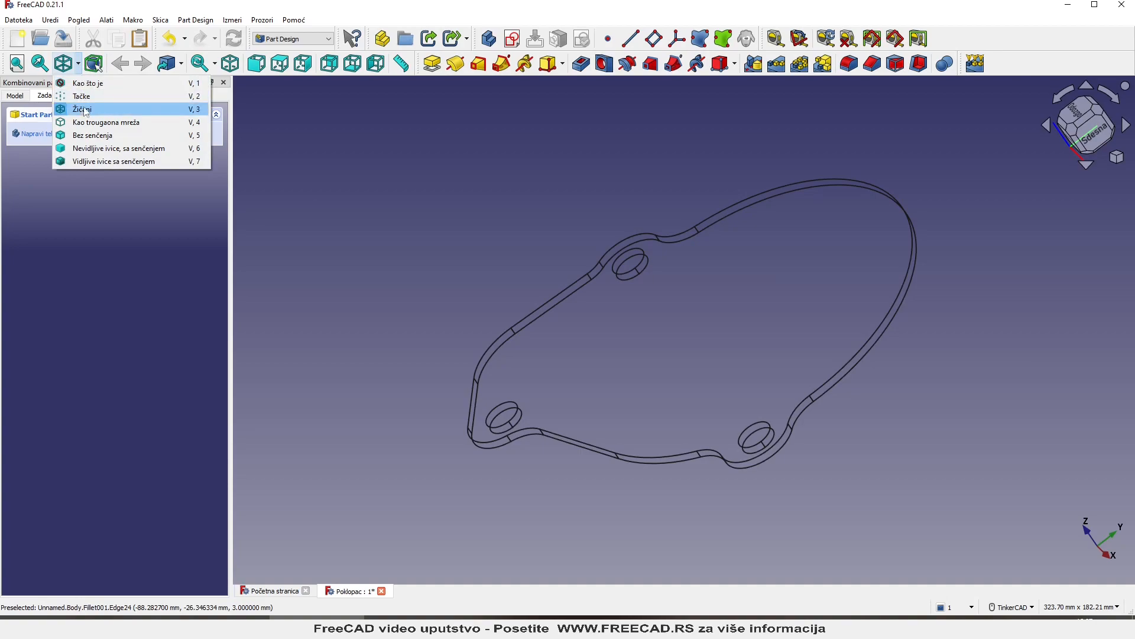
pyautogui.click(79, 160)
pyautogui.moveTo(714, 382); pyautogui.dragTo(858, 364, button='right')
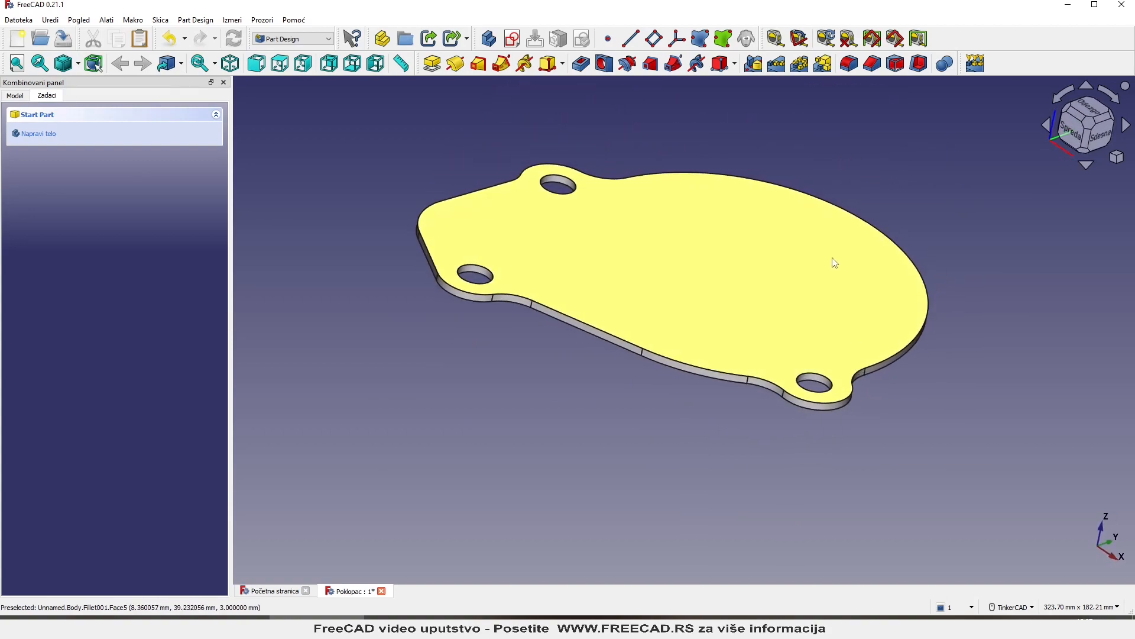
pyautogui.moveTo(833, 258); pyautogui.dragTo(583, 248, button='right')
pyautogui.moveTo(504, 236); pyautogui.dragTo(661, 431, button='right')
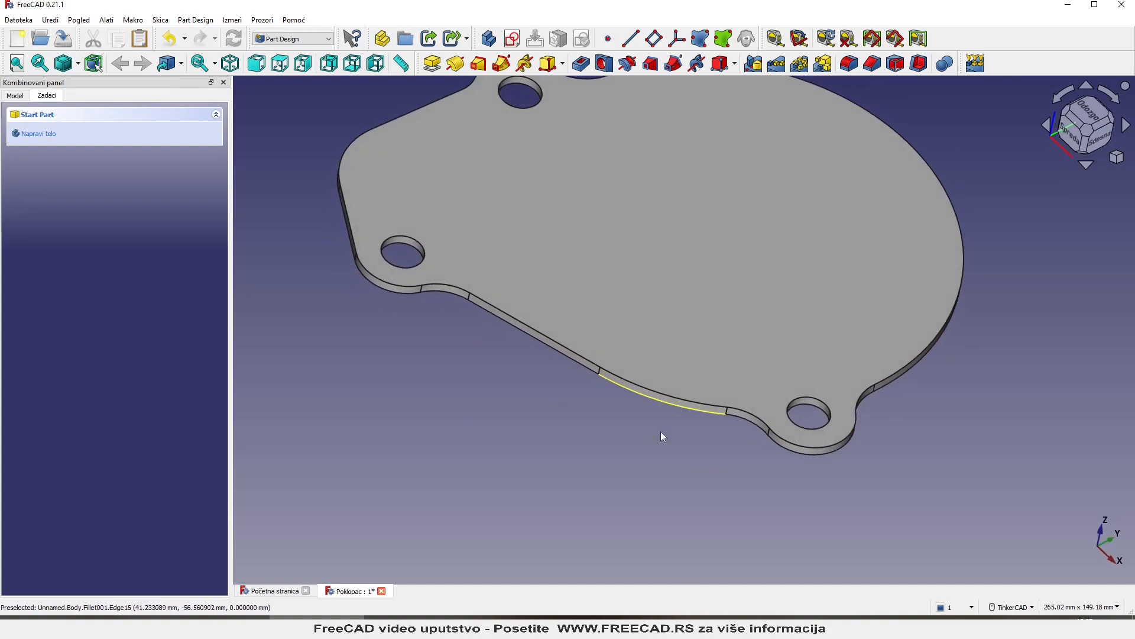
pyautogui.scroll(-2, 662, 416)
pyautogui.moveTo(596, 335); pyautogui.dragTo(512, 138, button='right')
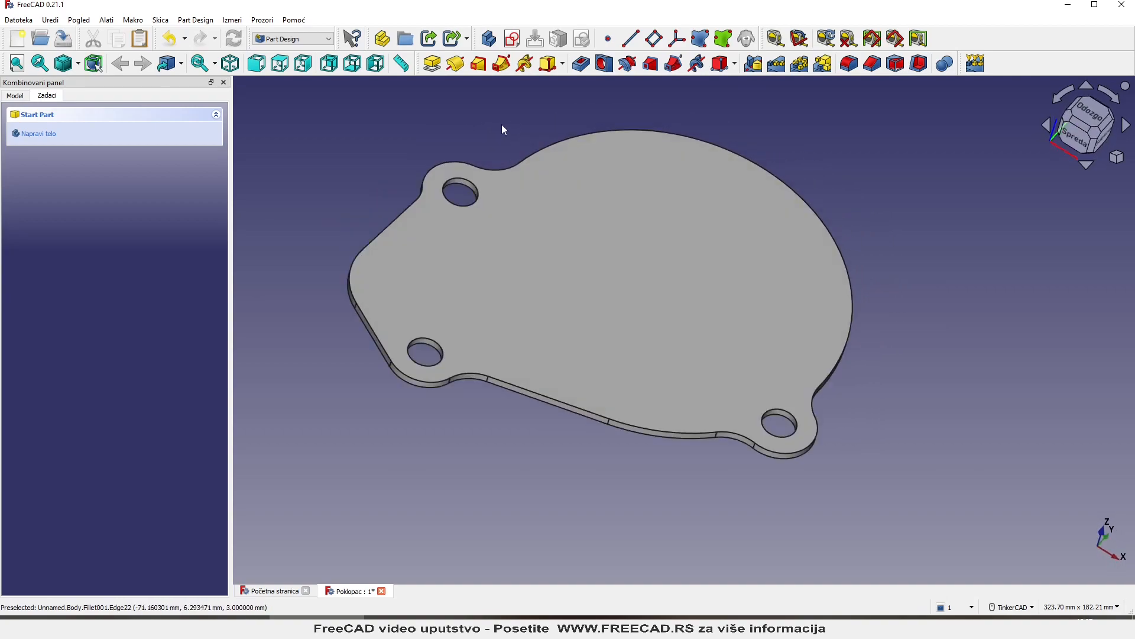
# - Start a new sketch on the XY plane and draw an origin-centred arc of about 56 mm radius across the plate's round part
pyautogui.click(511, 39)
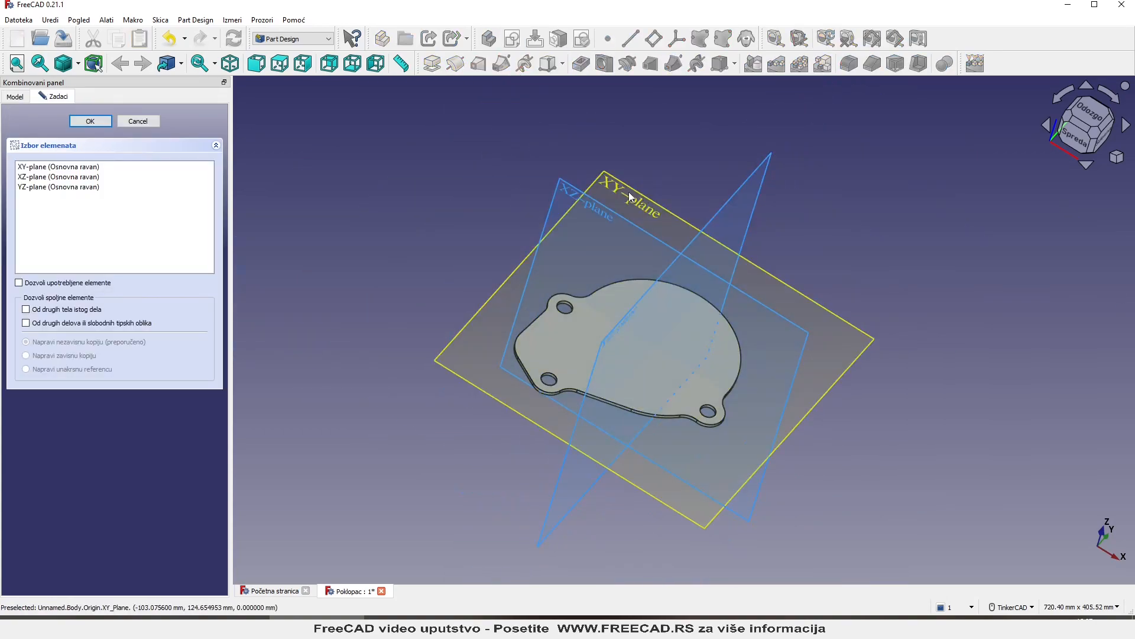
pyautogui.click(622, 188)
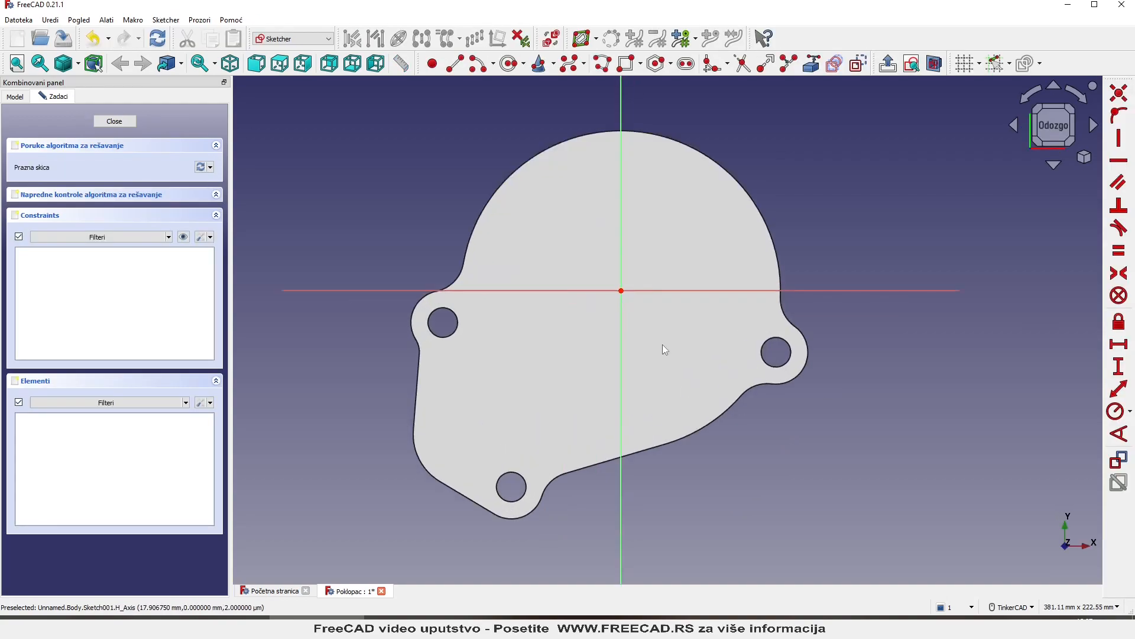
pyautogui.scroll(5, 576, 115)
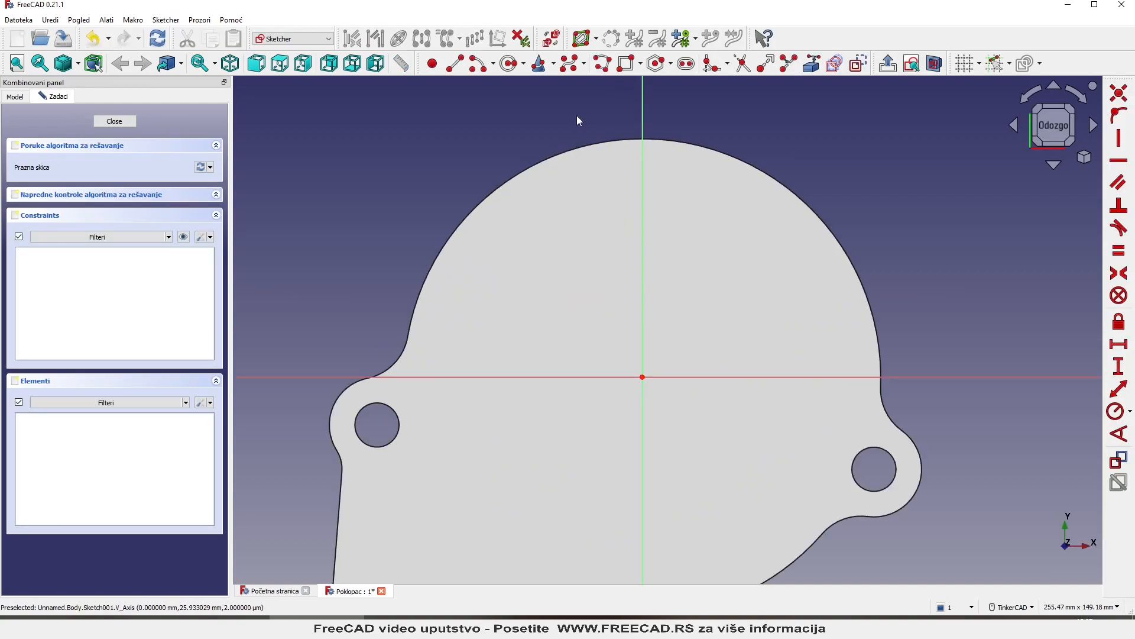
pyautogui.click(489, 64)
pyautogui.click(642, 376)
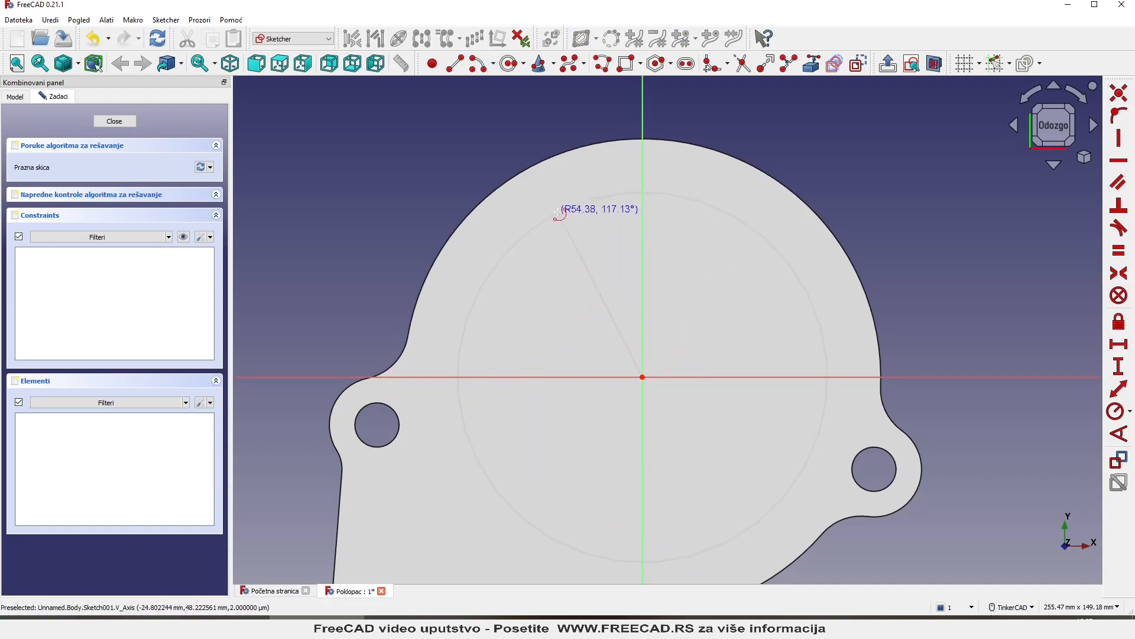
pyautogui.click(552, 208)
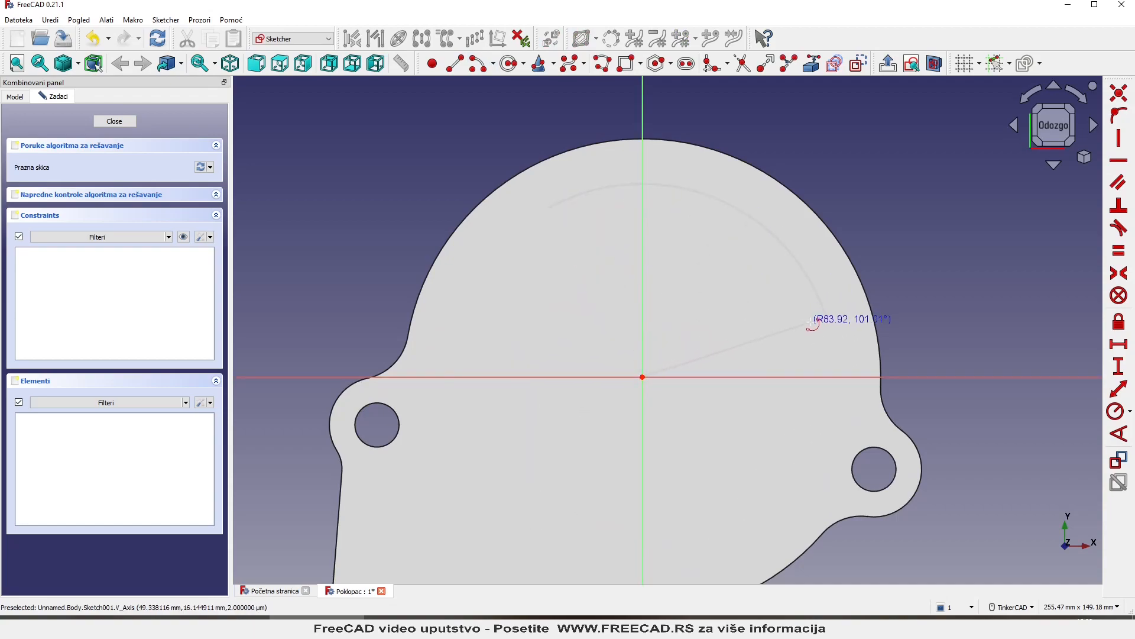
pyautogui.click(826, 316)
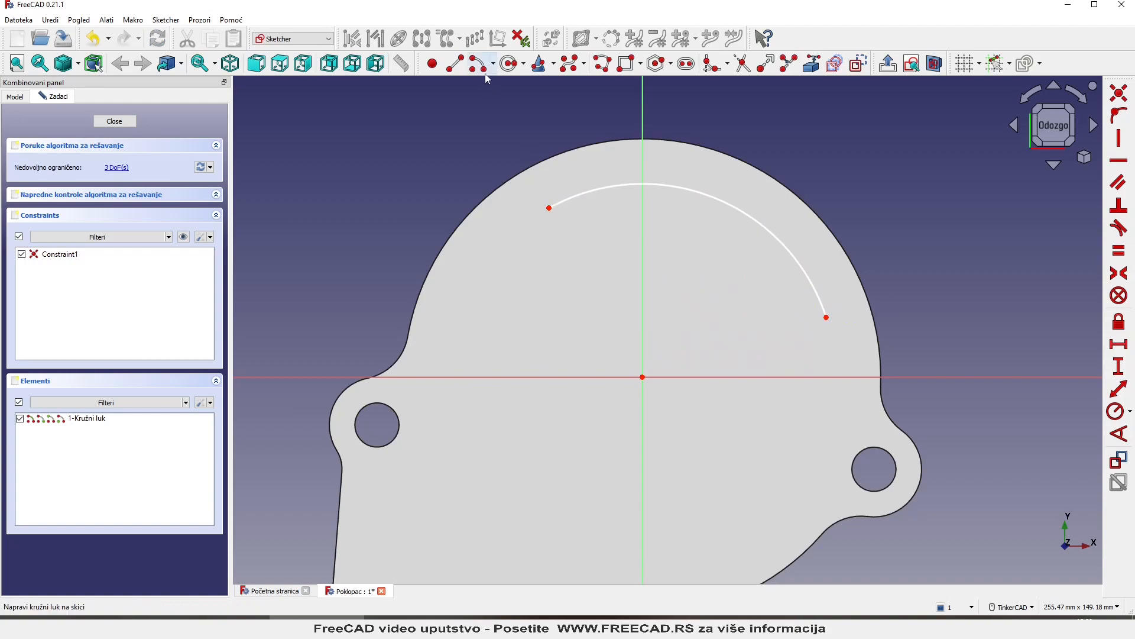
# - Draw three small circles centred on the arc: one at each endpoint and one on the curve between them
pyautogui.click(508, 64)
pyautogui.click(549, 208)
pyautogui.click(563, 214)
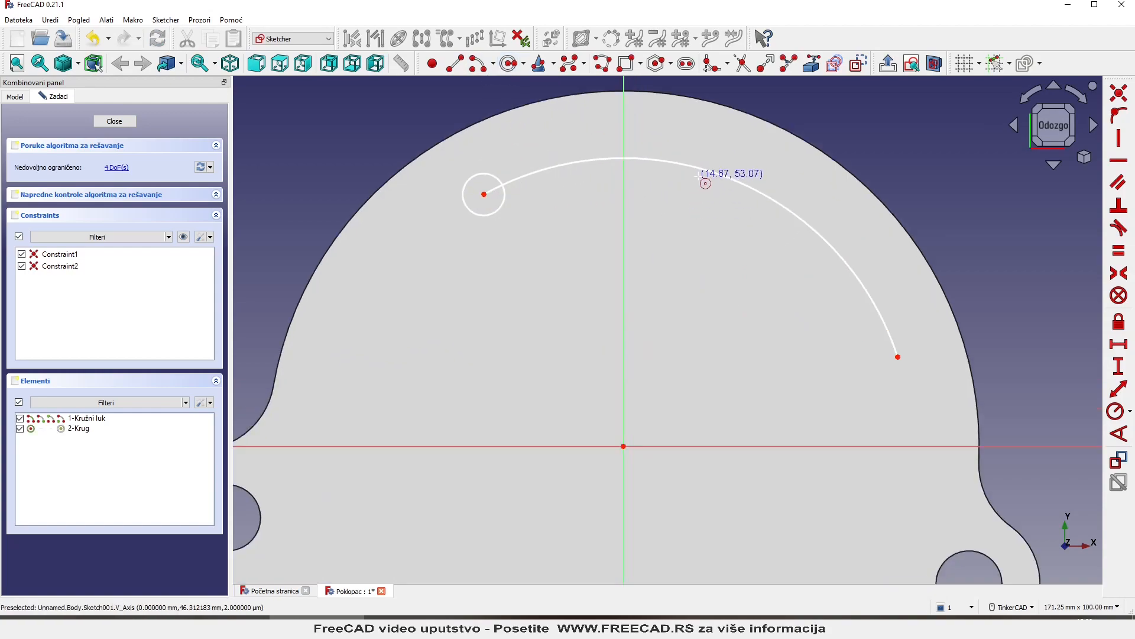
pyautogui.click(729, 175)
pyautogui.click(732, 198)
pyautogui.click(897, 357)
pyautogui.click(882, 373)
pyautogui.scroll(-2, 709, 278)
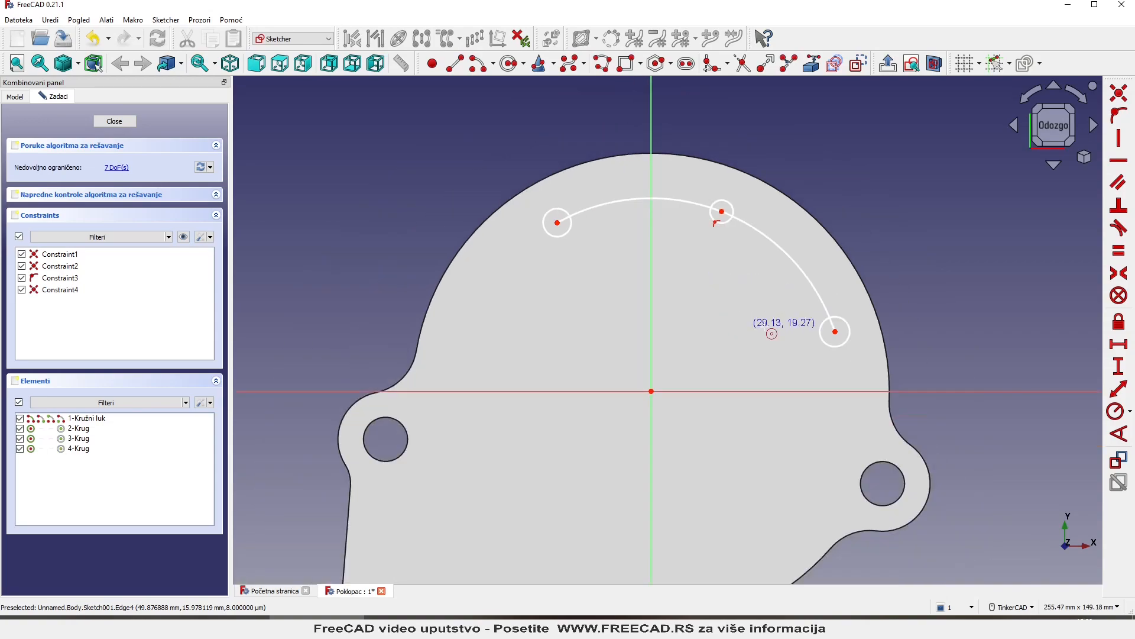
pyautogui.scroll(2, 780, 325)
pyautogui.rightClick(715, 284)
pyautogui.moveTo(688, 157)
pyautogui.mouseDown()
pyautogui.moveTo(685, 172)
pyautogui.moveTo(694, 161)
pyautogui.moveTo(680, 158)
pyautogui.mouseUp()
pyautogui.scroll(-1, 522, 265)
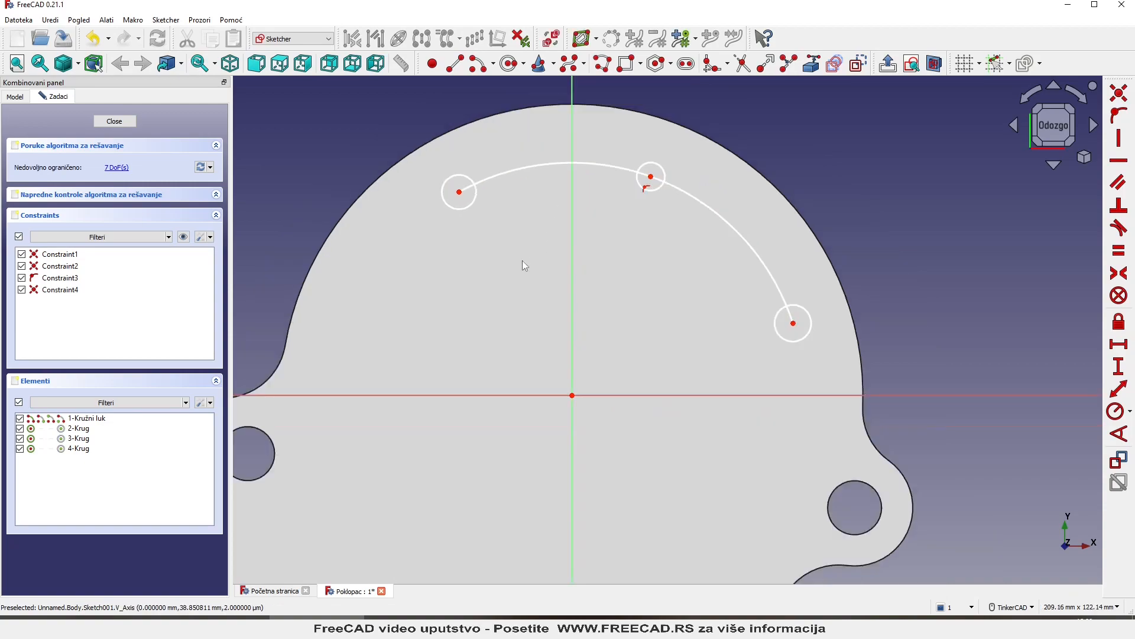
# - Constrain the arc's radius to 61 mm and move its dimension label inside the arc
pyautogui.click(745, 243)
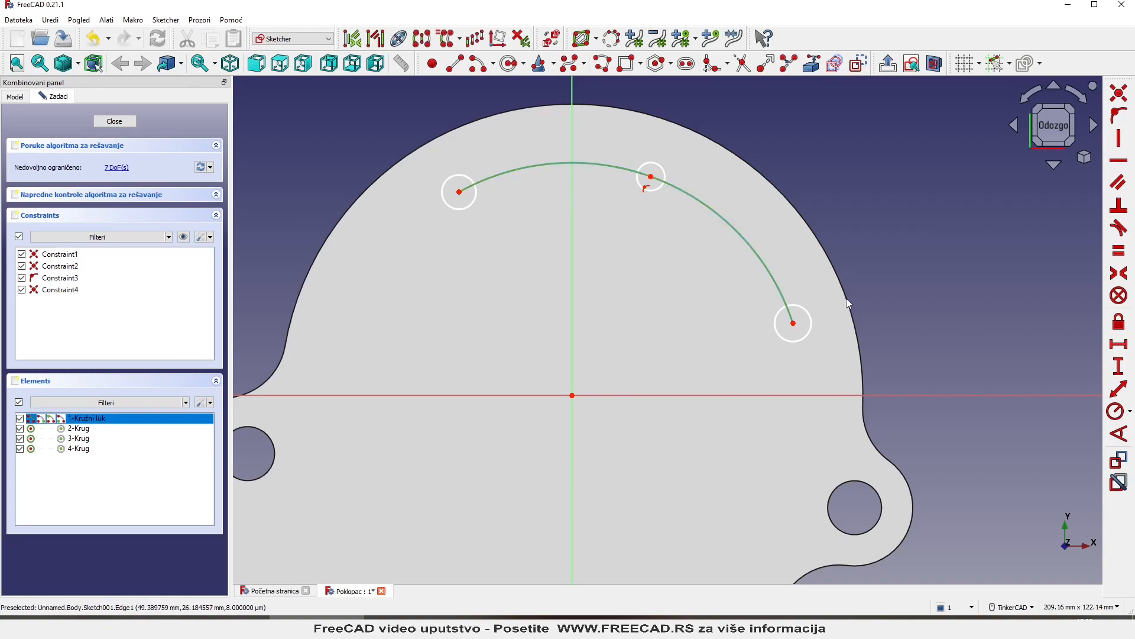
pyautogui.click(1117, 411)
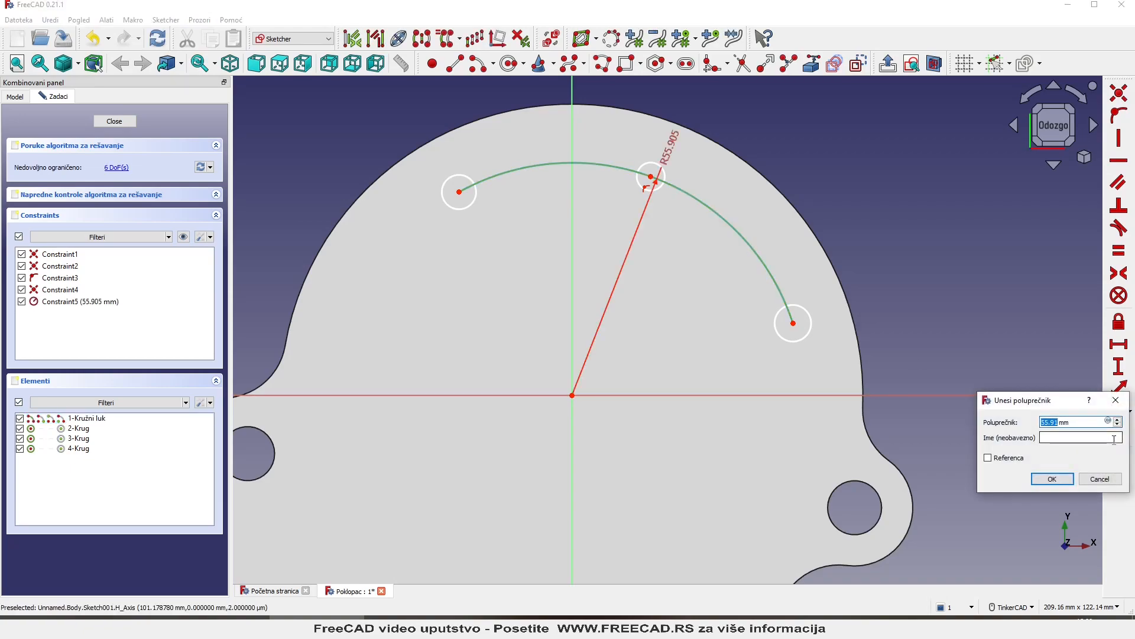
pyautogui.write('6')
pyautogui.press('Return')
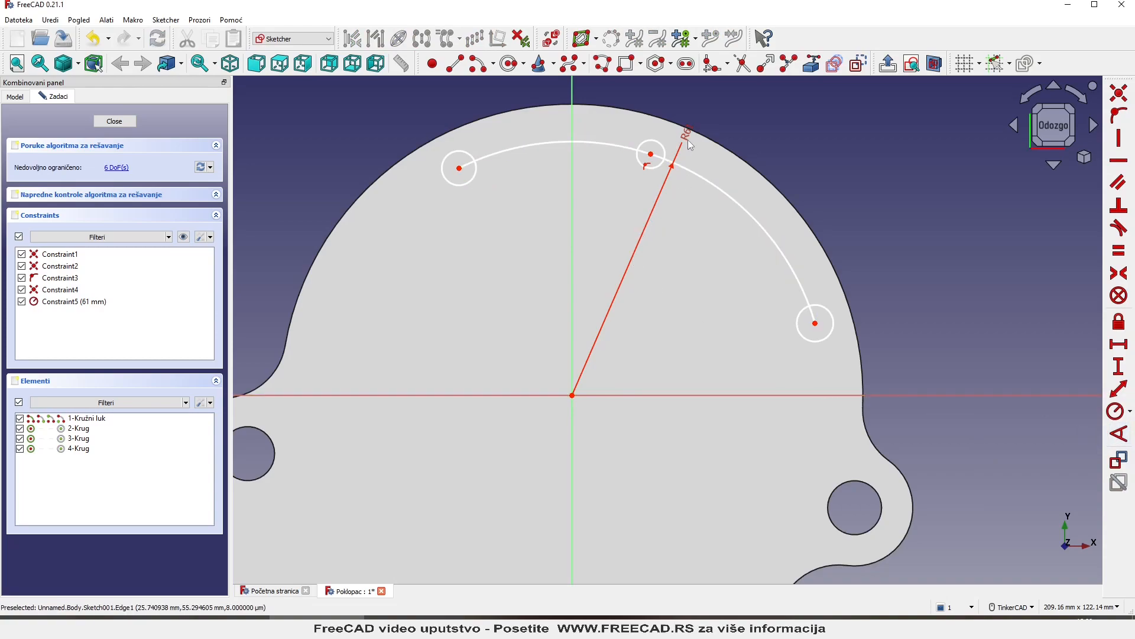
pyautogui.moveTo(688, 146); pyautogui.dragTo(660, 275)
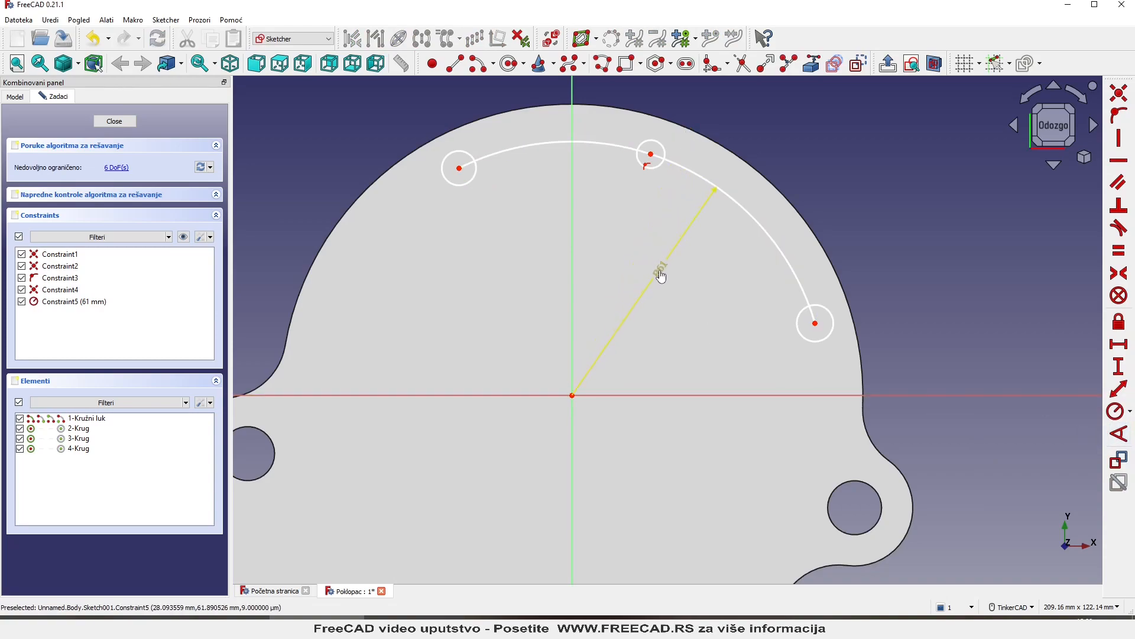
# - Apply an equality constraint to the three small circles on the arc
pyautogui.click(454, 182)
pyautogui.click(649, 168)
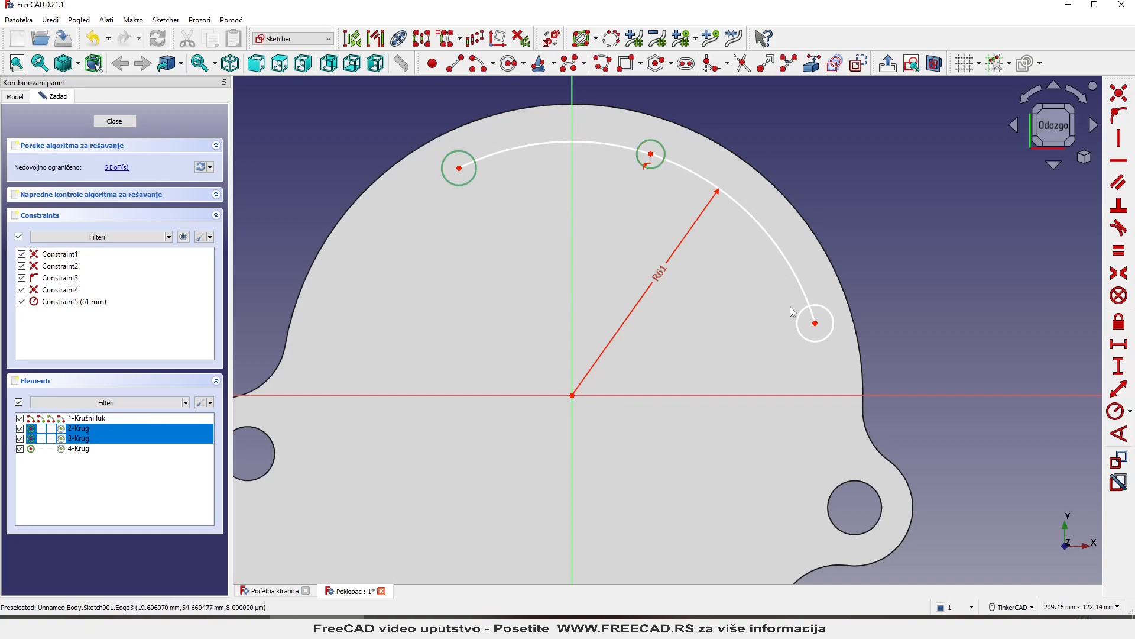
pyautogui.click(803, 339)
pyautogui.click(1115, 259)
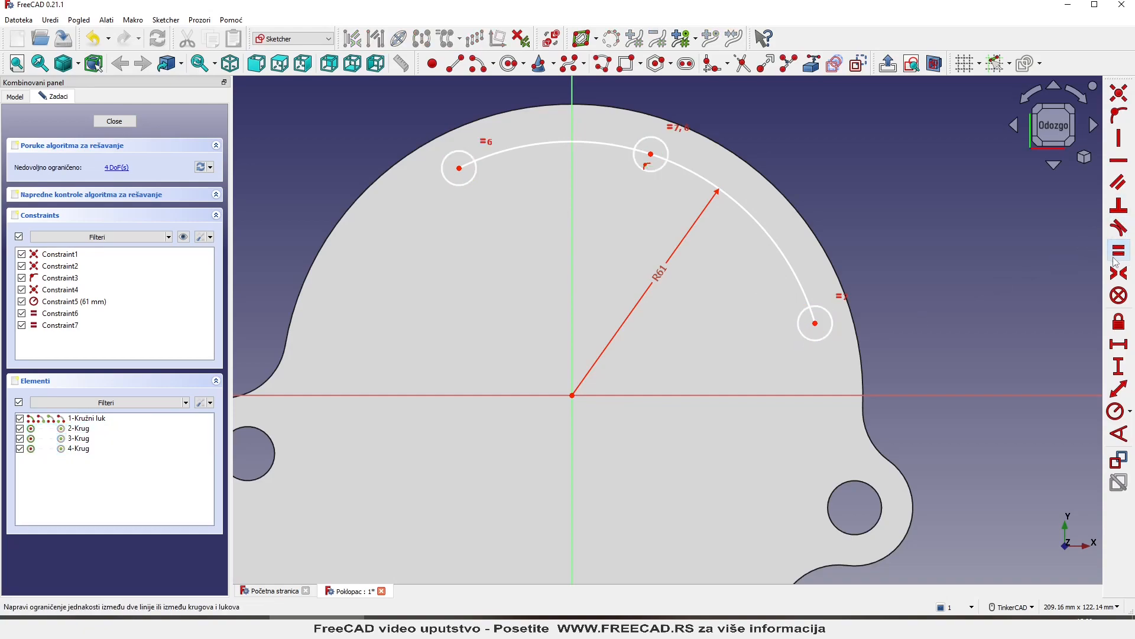
# - Constrain the left circle's diameter to 6.5 mm and place its dimension label beside the circle
pyautogui.click(454, 186)
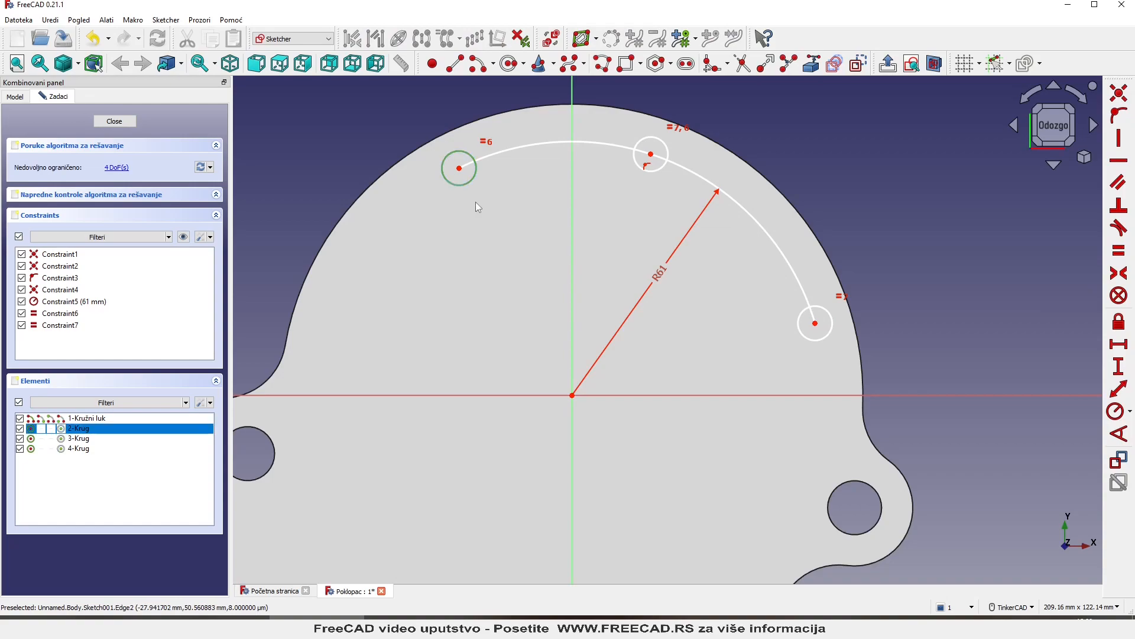
pyautogui.click(1131, 413)
pyautogui.click(1017, 429)
pyautogui.write('6.5')
pyautogui.press('Return')
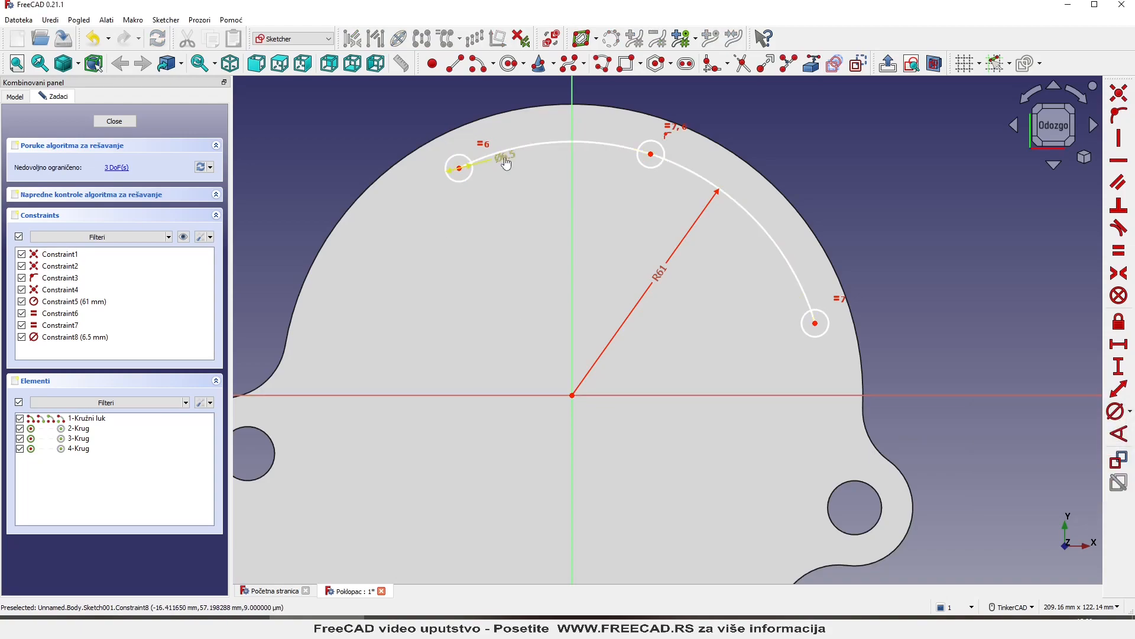
pyautogui.moveTo(495, 179); pyautogui.dragTo(494, 184)
# - Draw a line from each of the three circle centres to the origin, and move the R61 label between the left and middle lines
pyautogui.scroll(-1, 422, 283)
pyautogui.scroll(1, 531, 236)
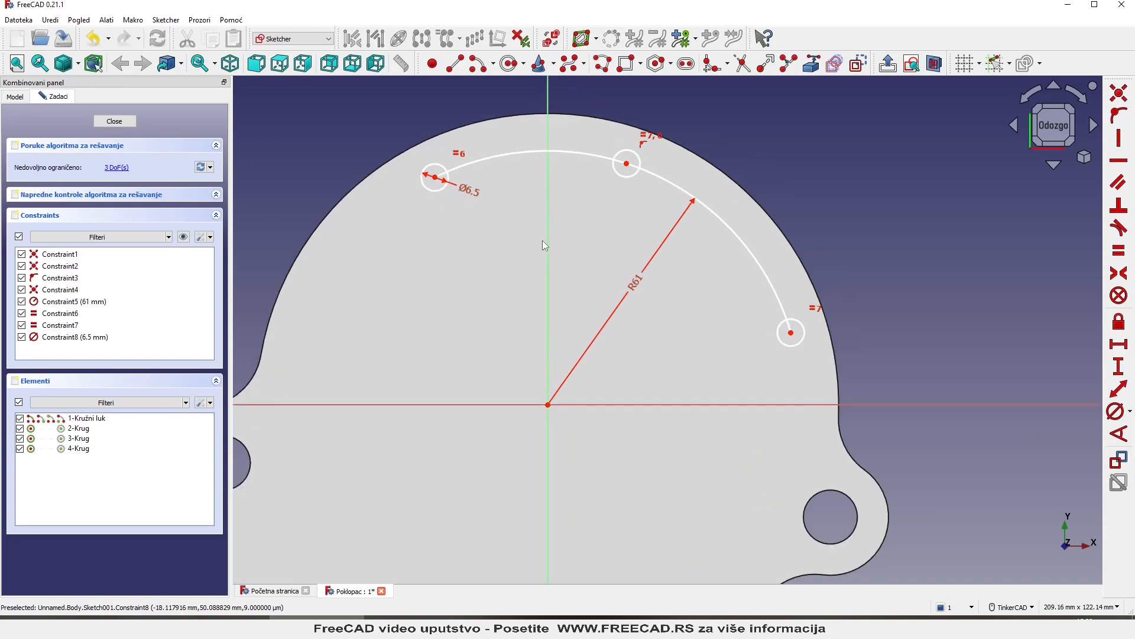
pyautogui.click(455, 62)
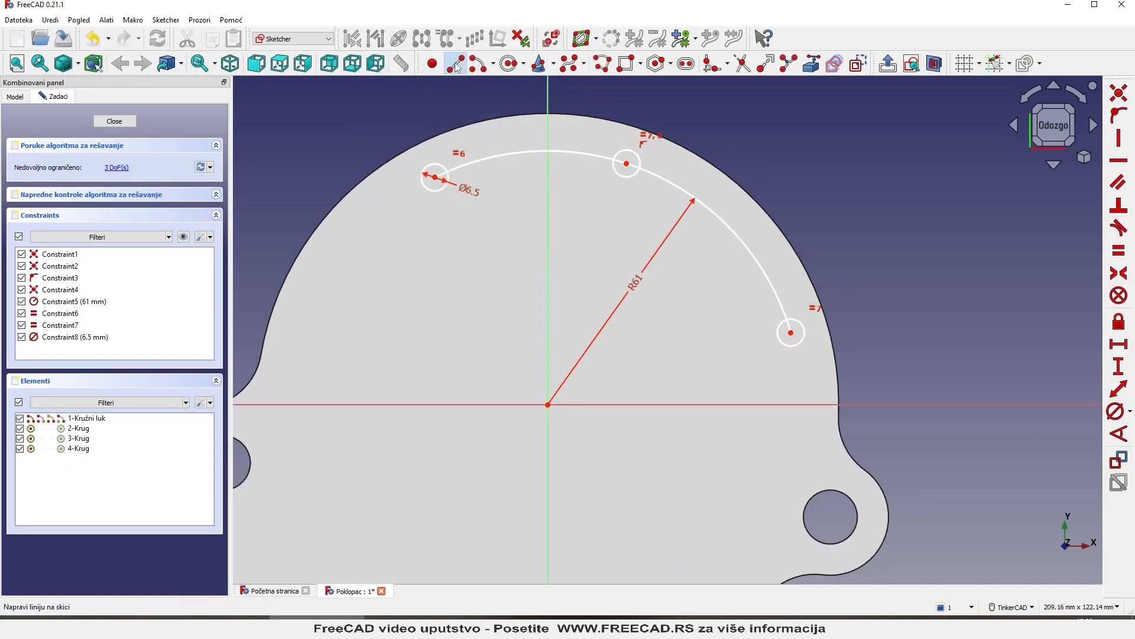
pyautogui.click(435, 176)
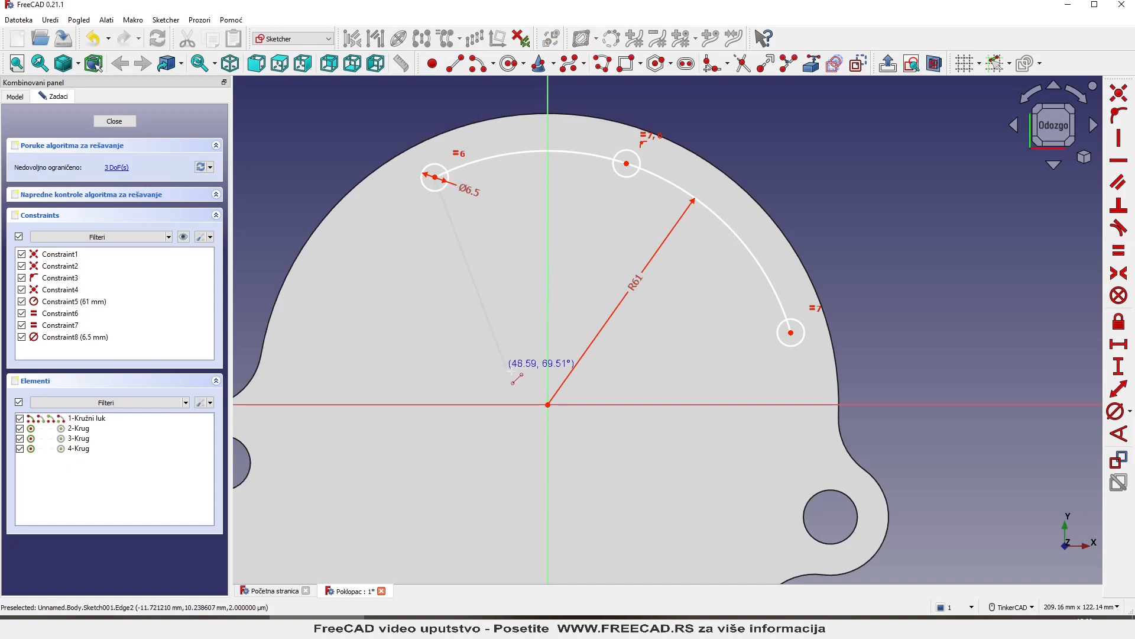
pyautogui.click(548, 405)
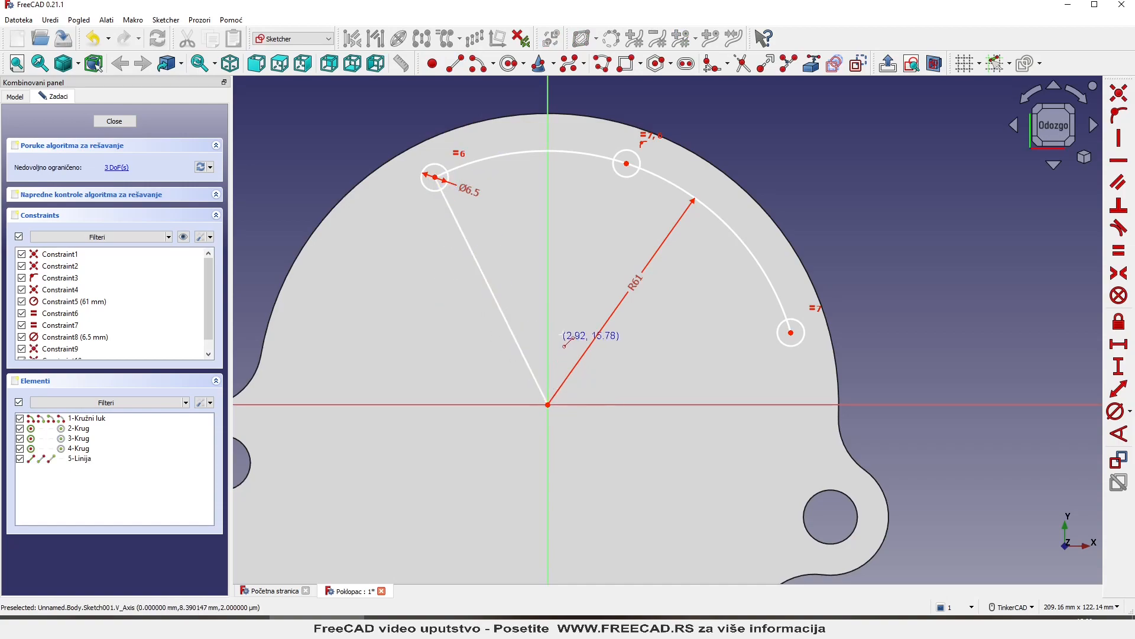
pyautogui.click(626, 165)
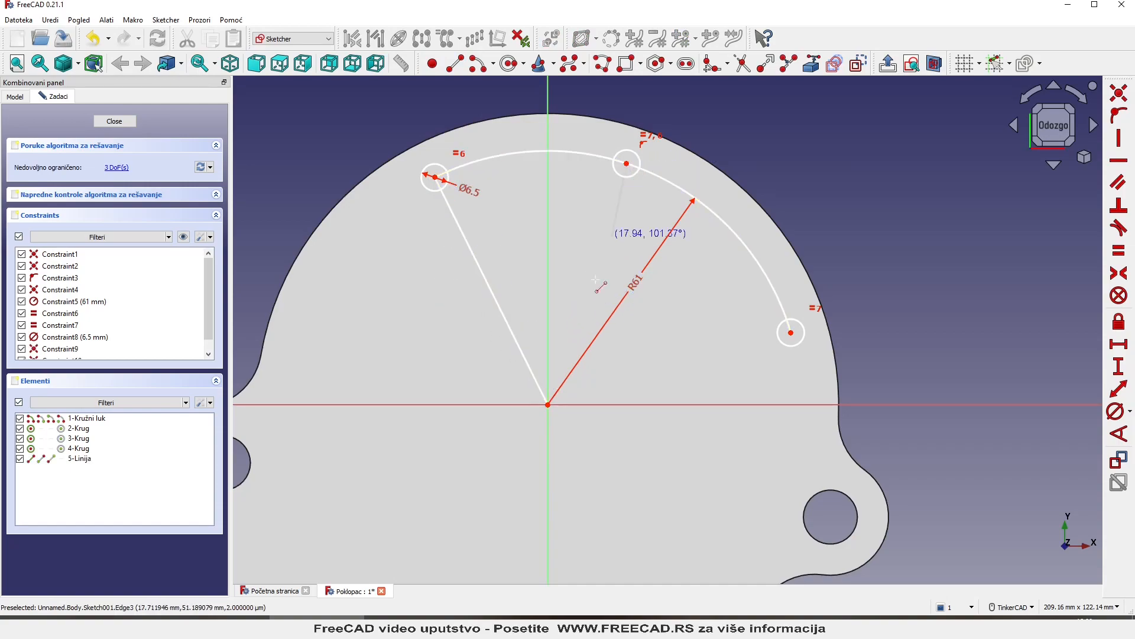
pyautogui.click(548, 404)
pyautogui.click(791, 333)
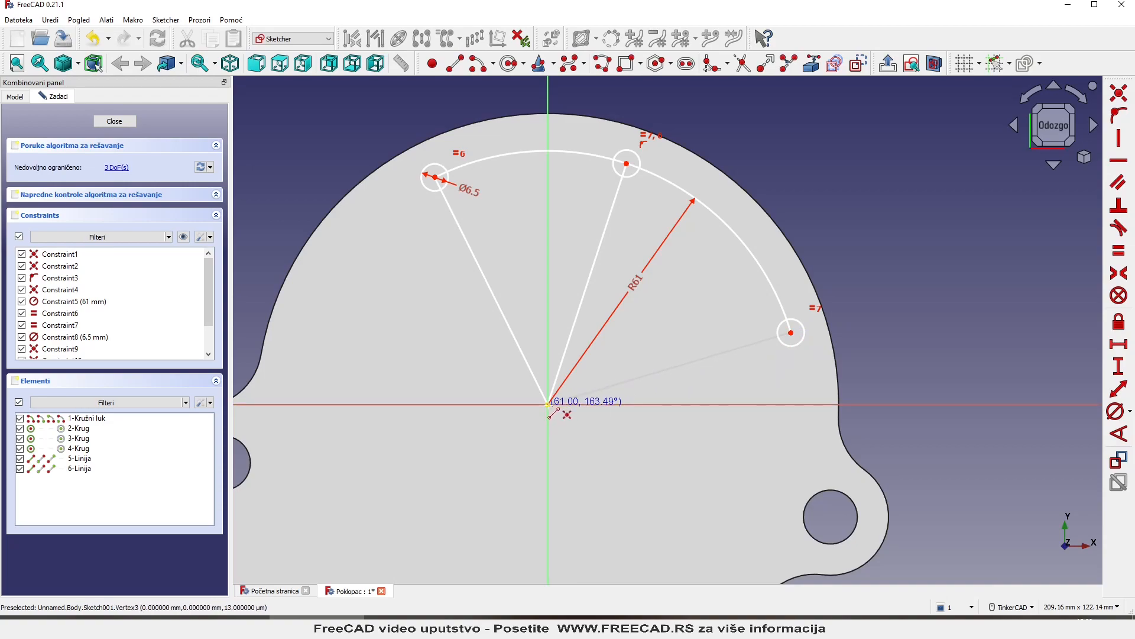
pyautogui.click(549, 404)
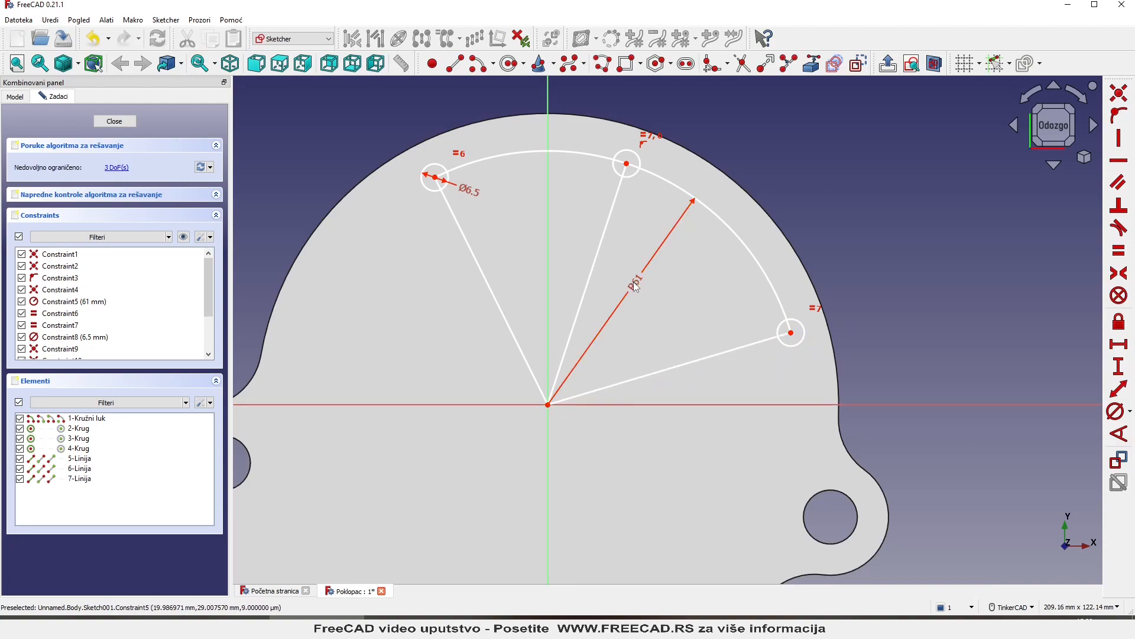
pyautogui.moveTo(636, 284); pyautogui.dragTo(516, 241)
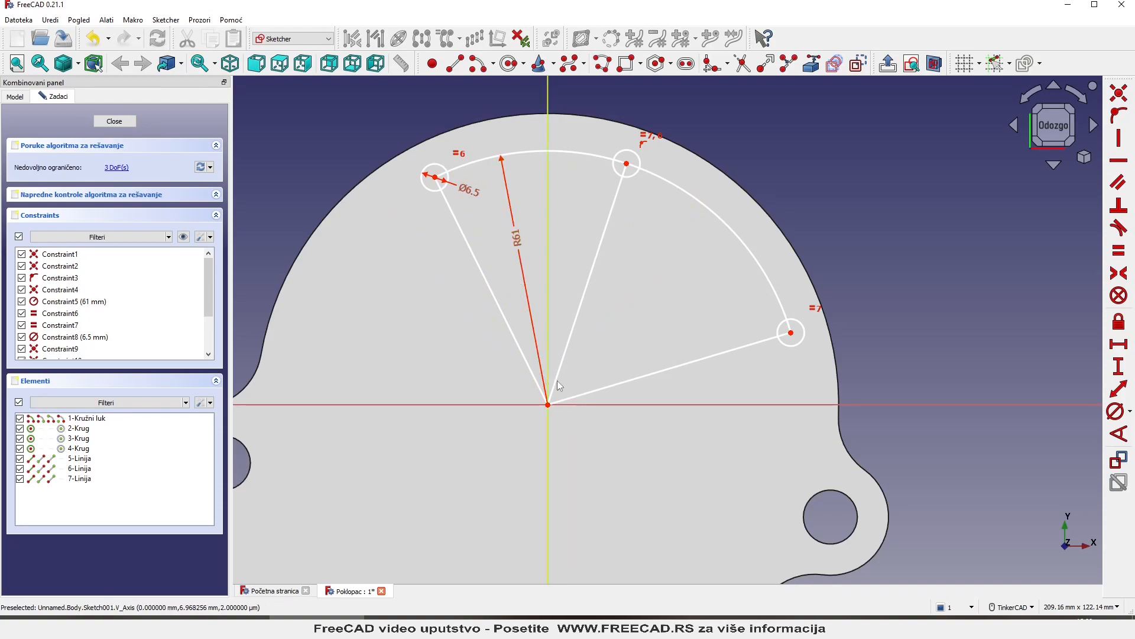
# - Constrain the angle between the horizontal axis and the right circle's line to 30°
pyautogui.click(637, 379)
pyautogui.click(655, 405)
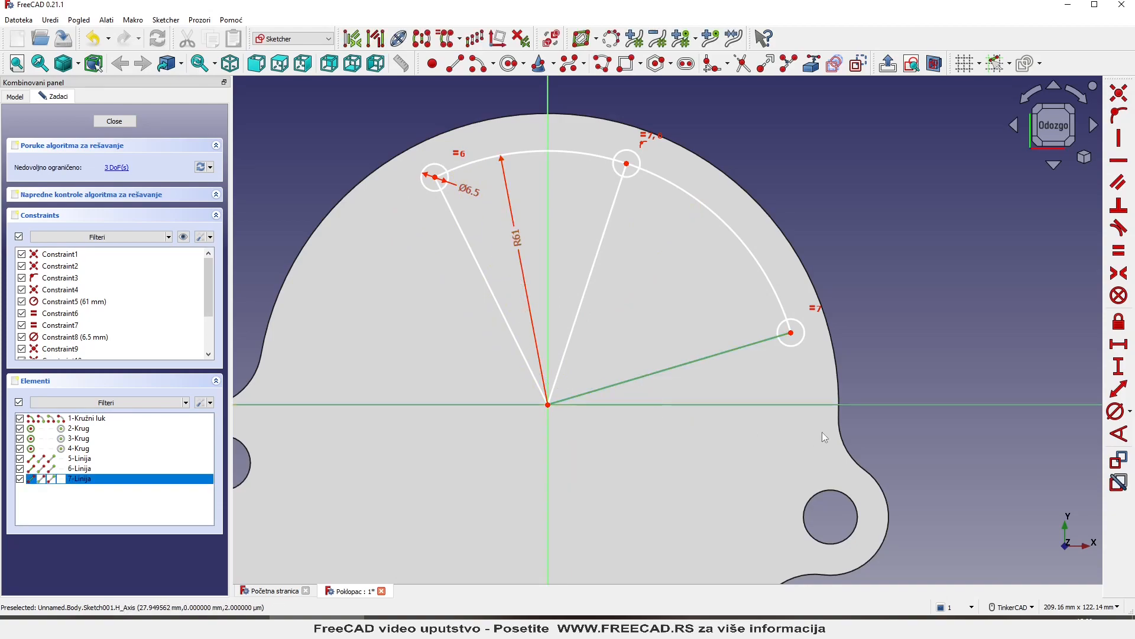
pyautogui.click(1119, 435)
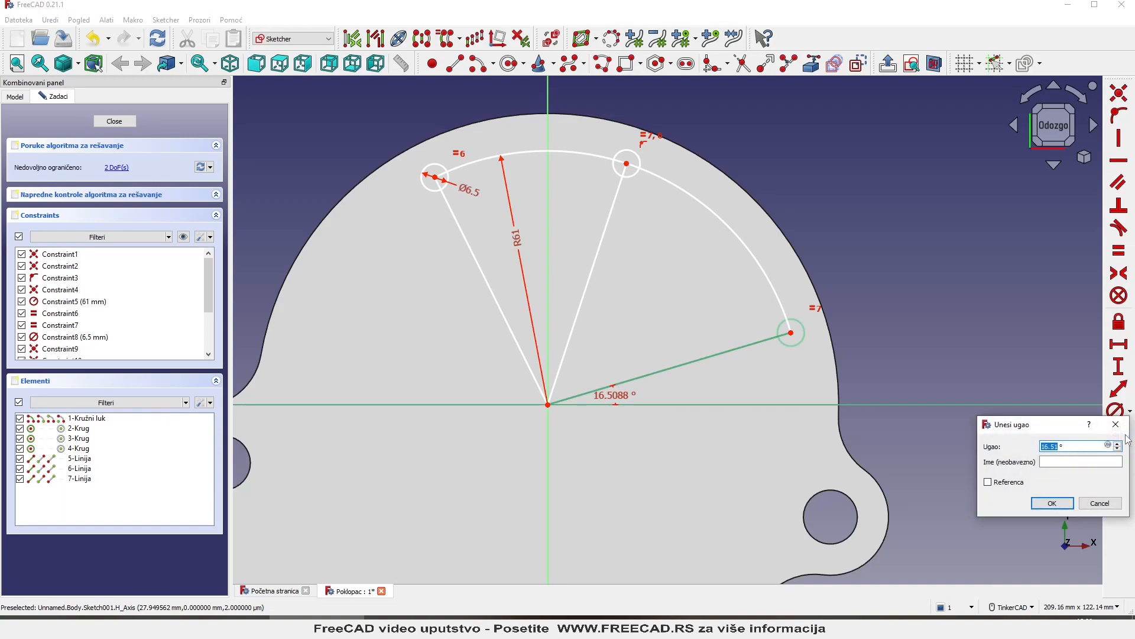
pyautogui.write('30')
pyautogui.press('Return')
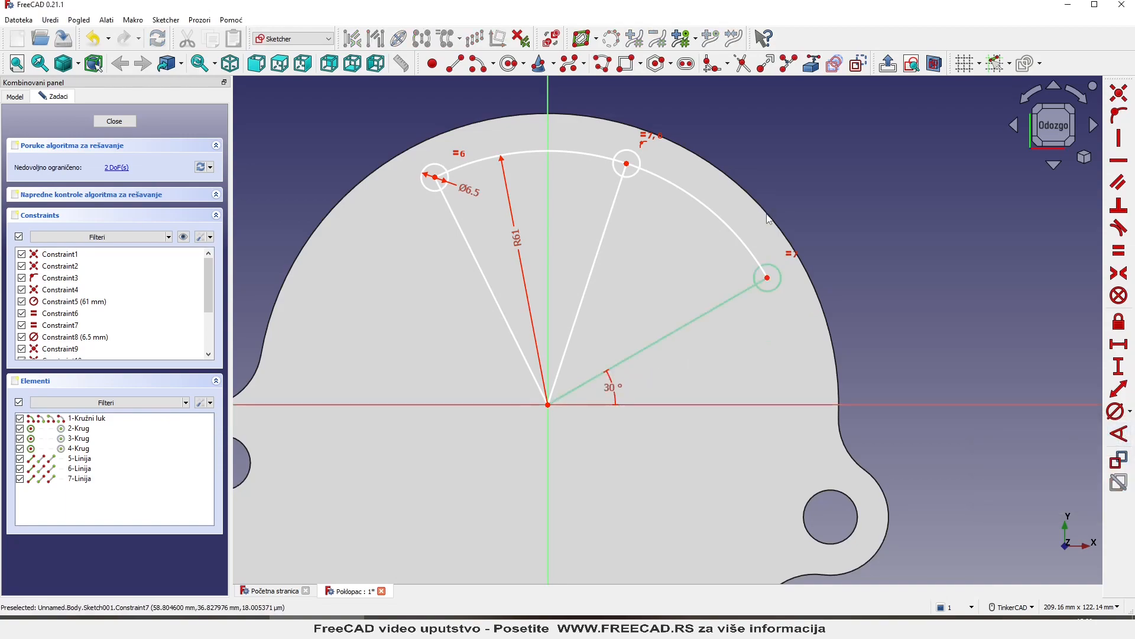
# - Constrain the angle between the middle circle's line and the right circle's line to 50°
pyautogui.click(595, 262)
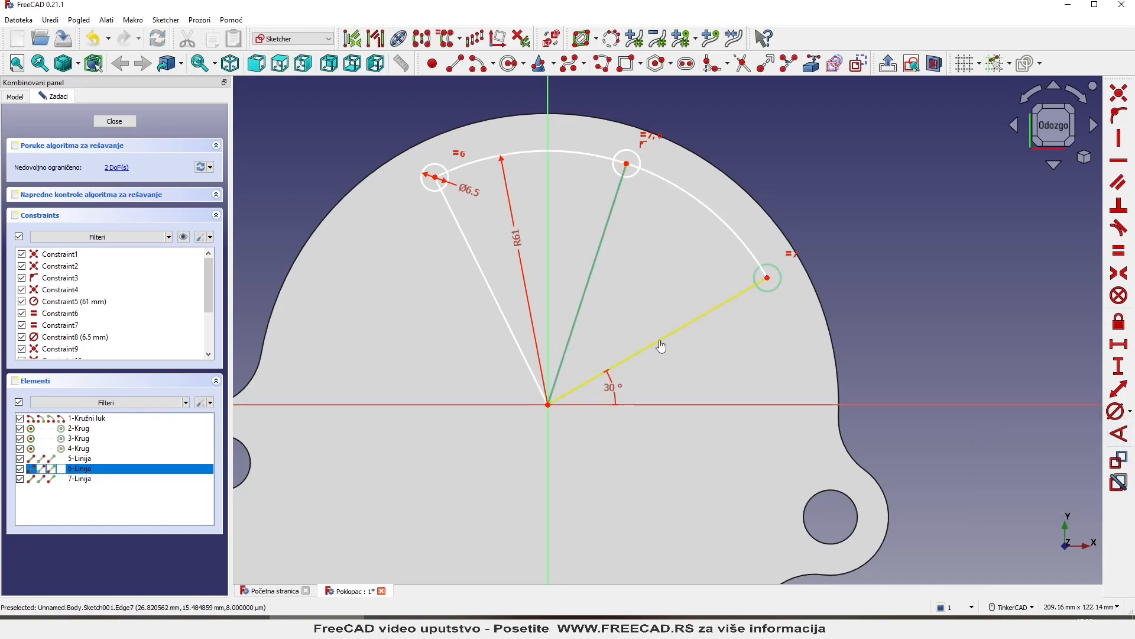
pyautogui.click(661, 344)
pyautogui.click(1119, 434)
pyautogui.write('50')
pyautogui.press('Return')
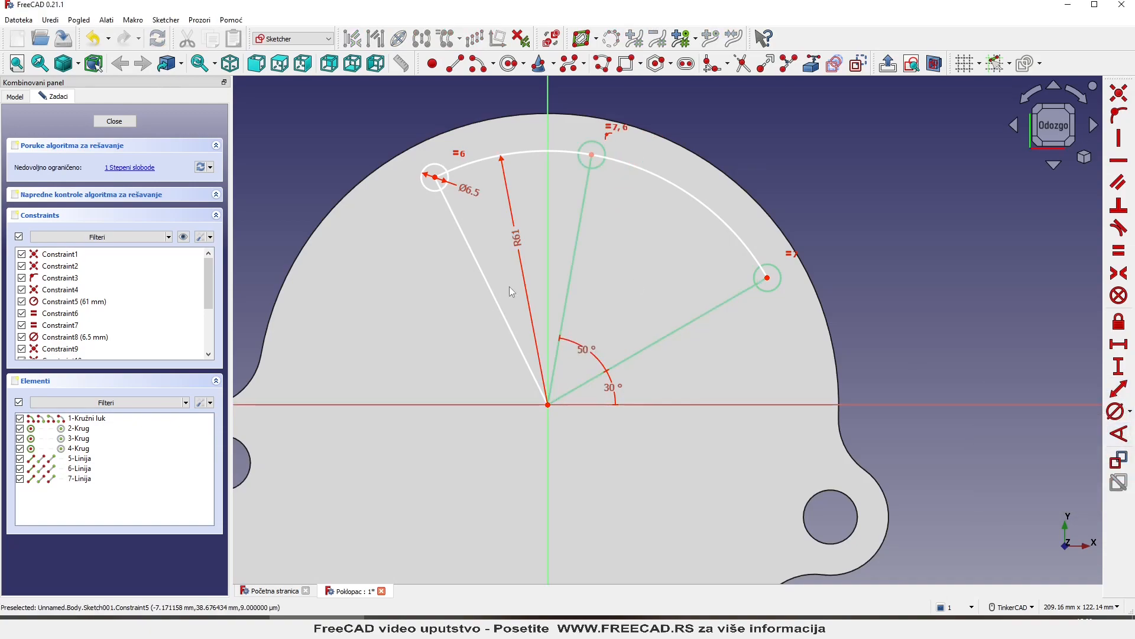
# - Constrain the angle between the left circle's line and the middle circle's line to 50°
pyautogui.click(515, 335)
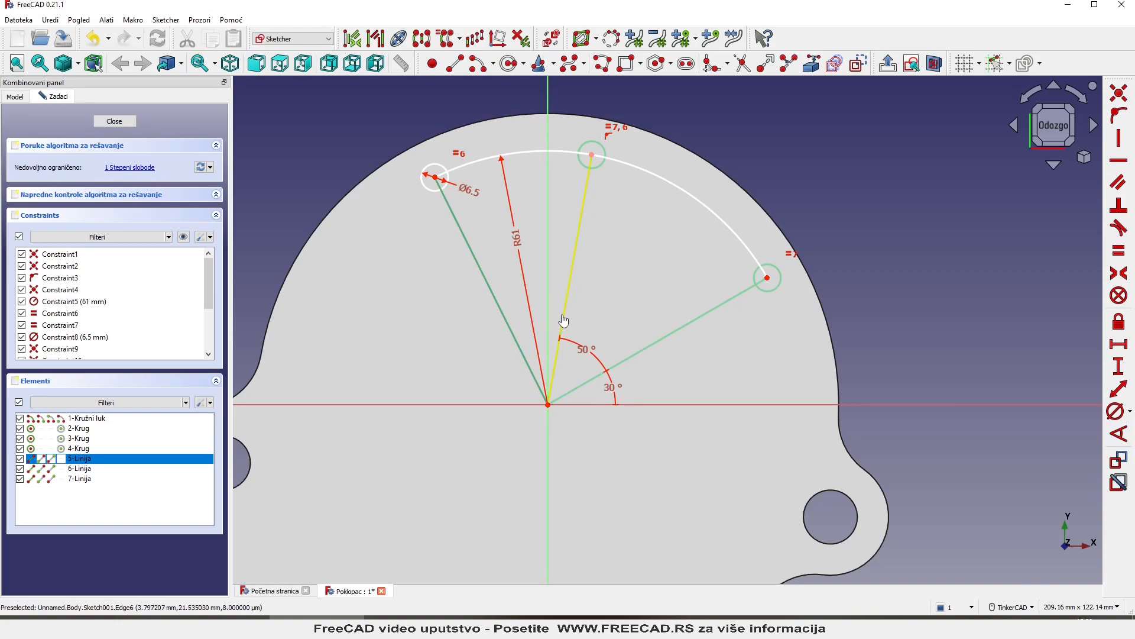
pyautogui.click(562, 321)
pyautogui.click(1123, 434)
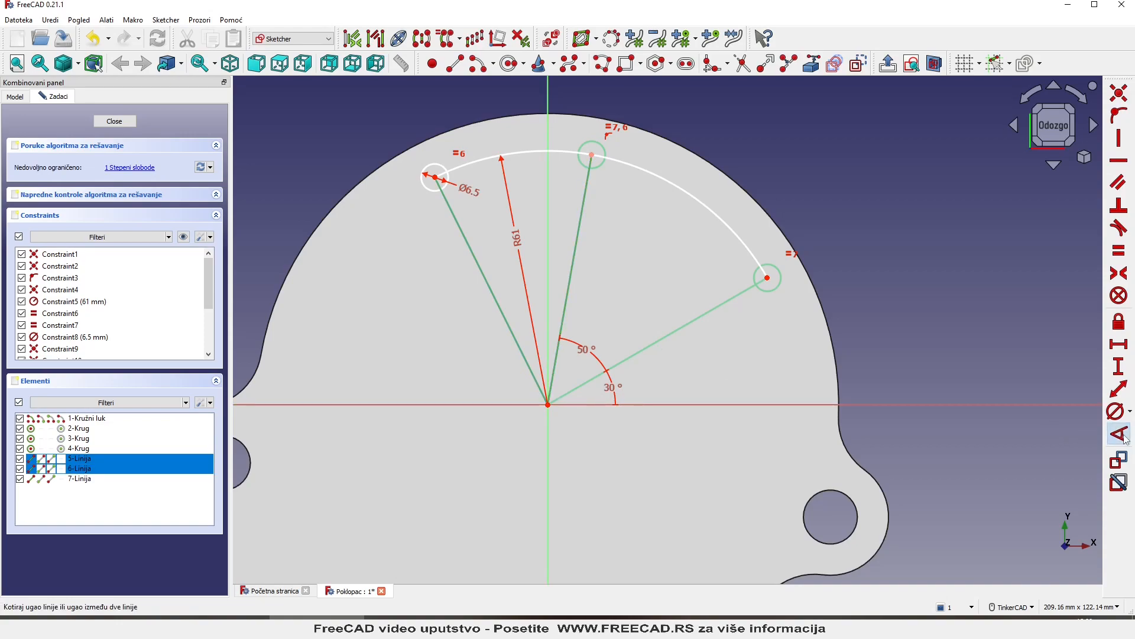
pyautogui.write('5')
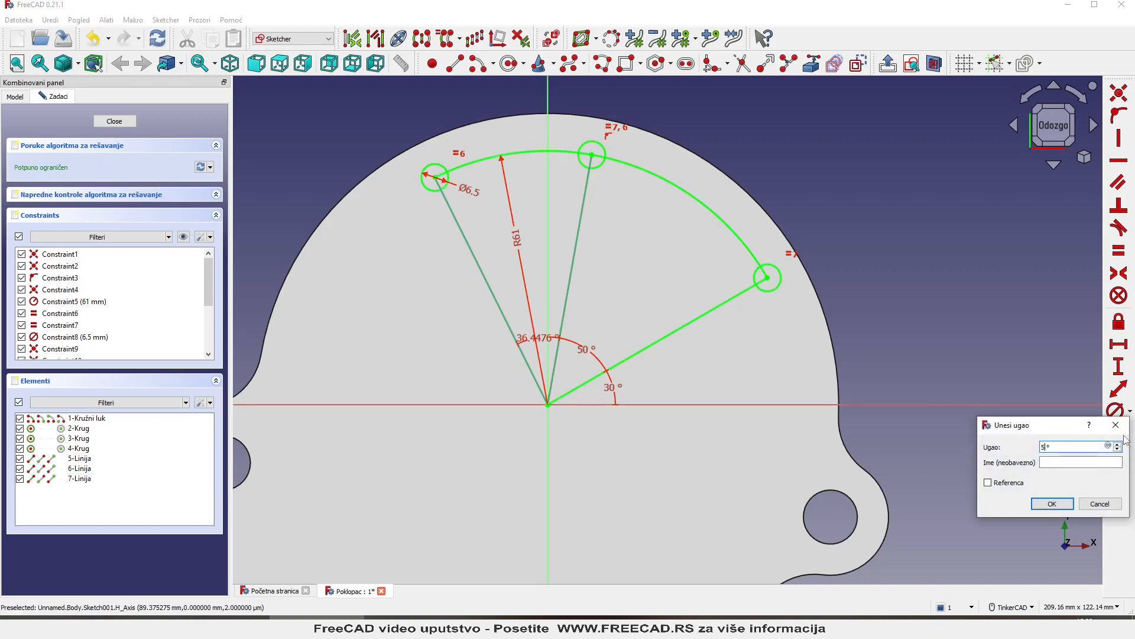
pyautogui.write('0')
pyautogui.press('Return')
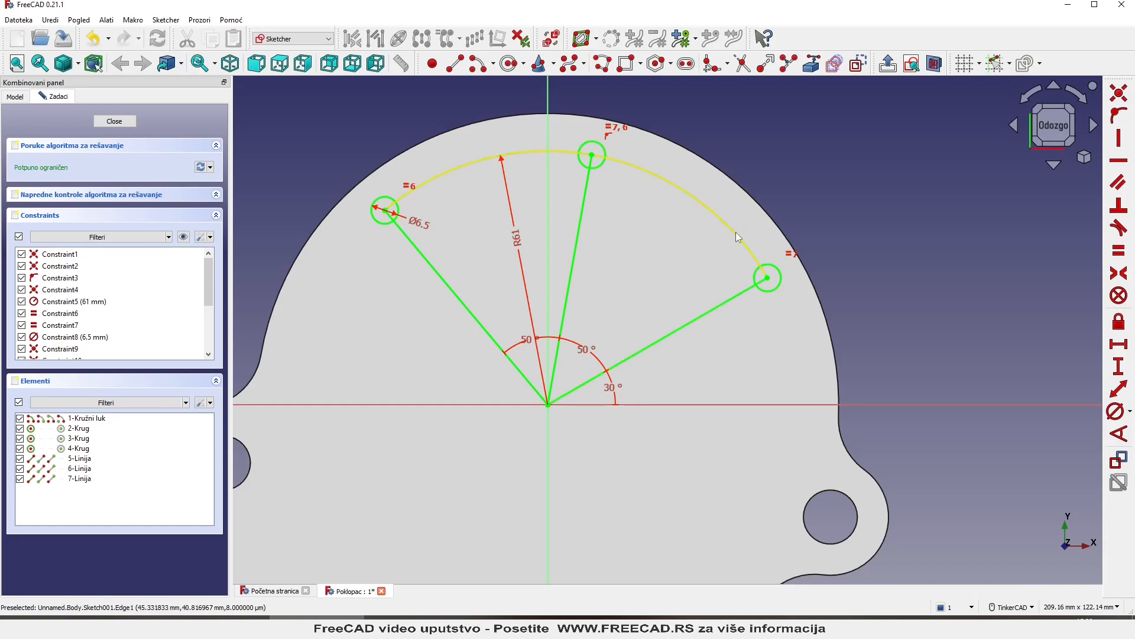
# - Convert the 61 mm radius arc and the three radial lines to construction geometry, and close the sketch
pyautogui.click(462, 302)
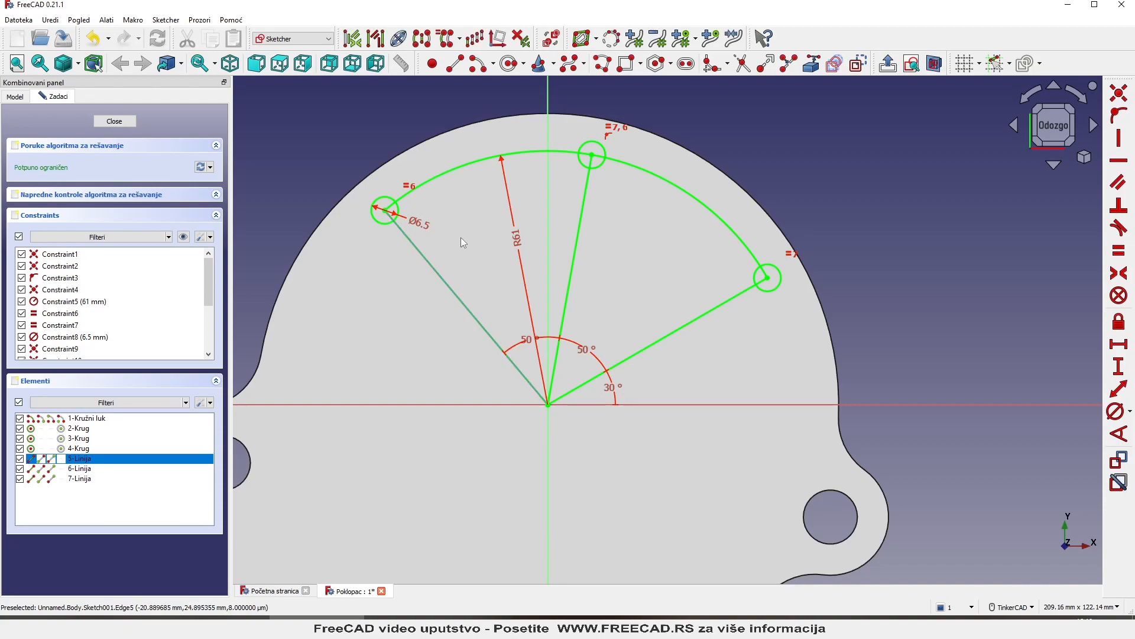
pyautogui.click(449, 169)
pyautogui.click(580, 222)
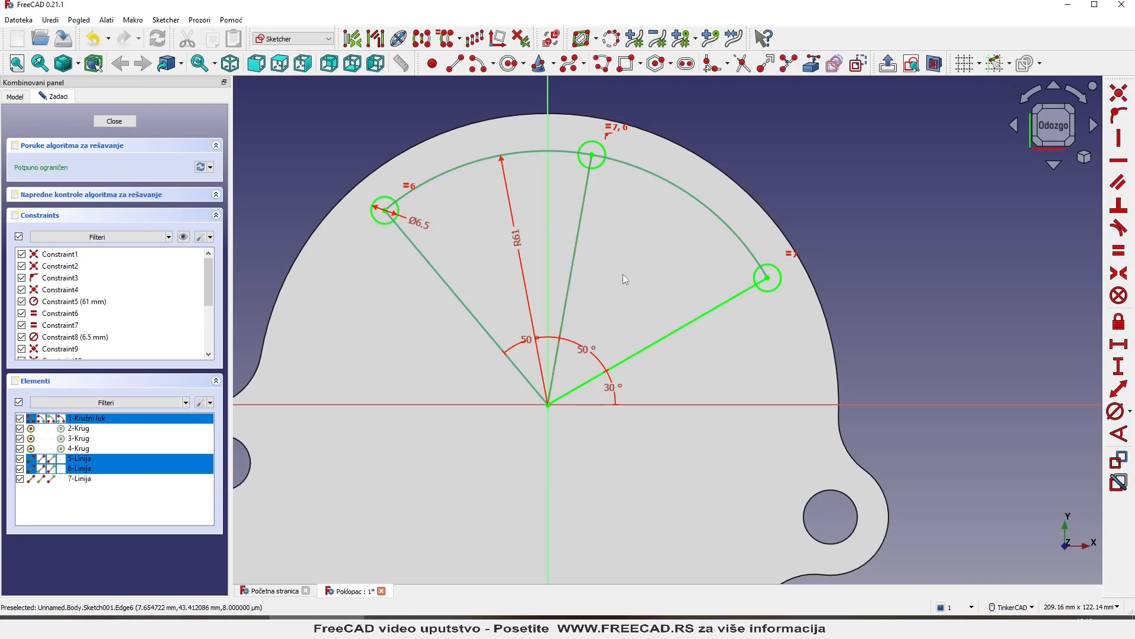
pyautogui.click(707, 312)
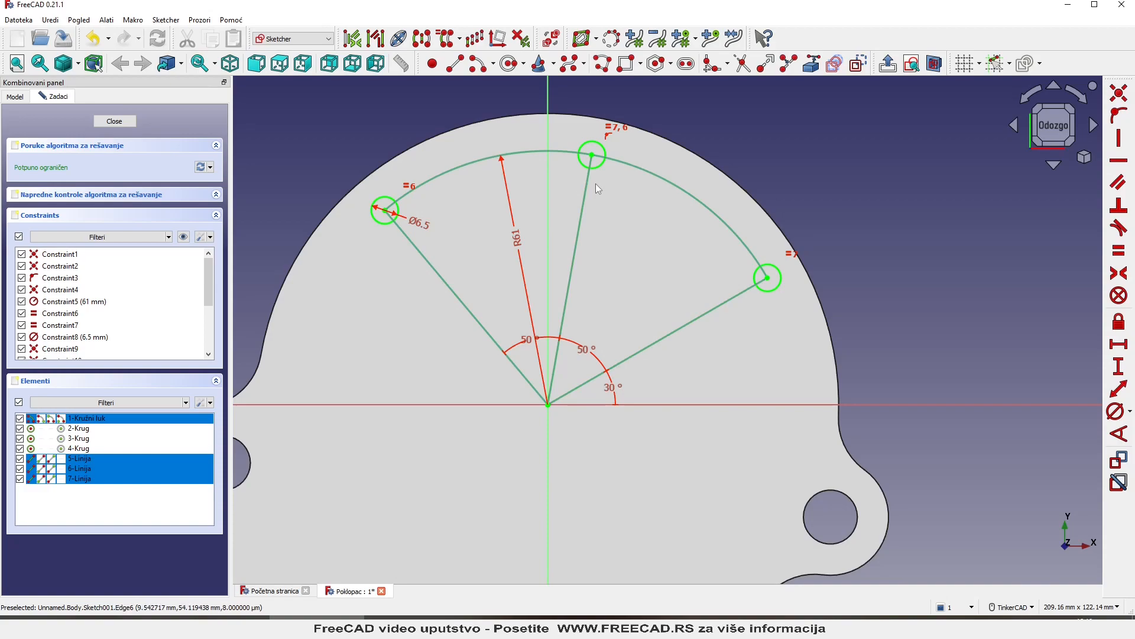
pyautogui.click(858, 65)
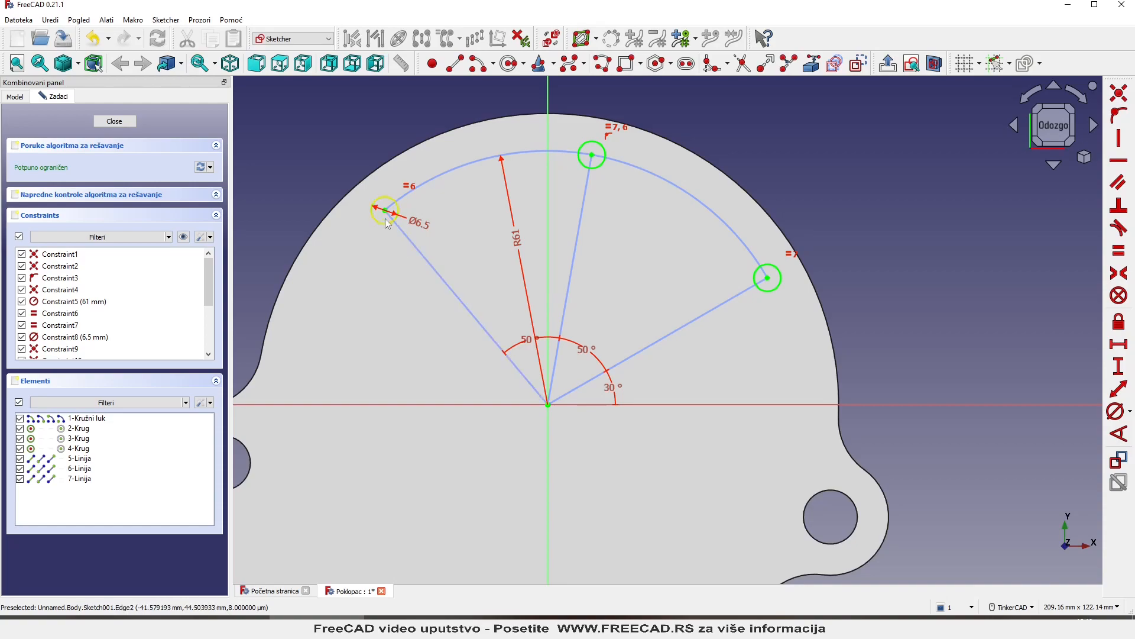
pyautogui.click(116, 122)
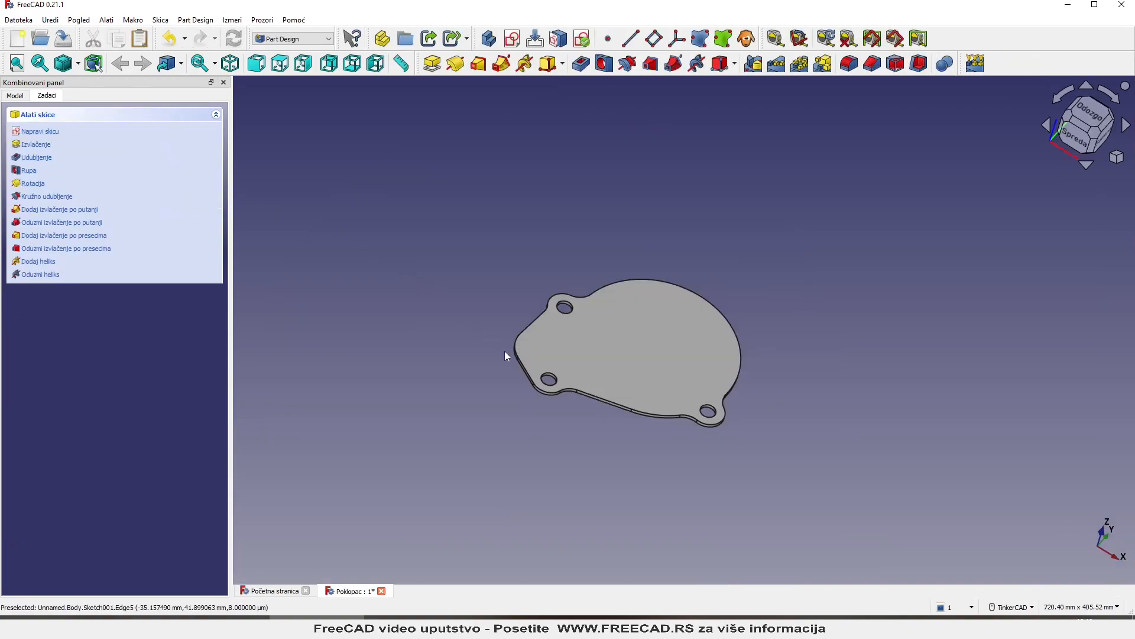
# - Start a pocket from the three small circles and reverse its direction so that it cuts into the plate
pyautogui.moveTo(603, 454); pyautogui.dragTo(676, 353, button='right')
pyautogui.scroll(-3, 675, 351)
pyautogui.scroll(7, 654, 484)
pyautogui.click(702, 407)
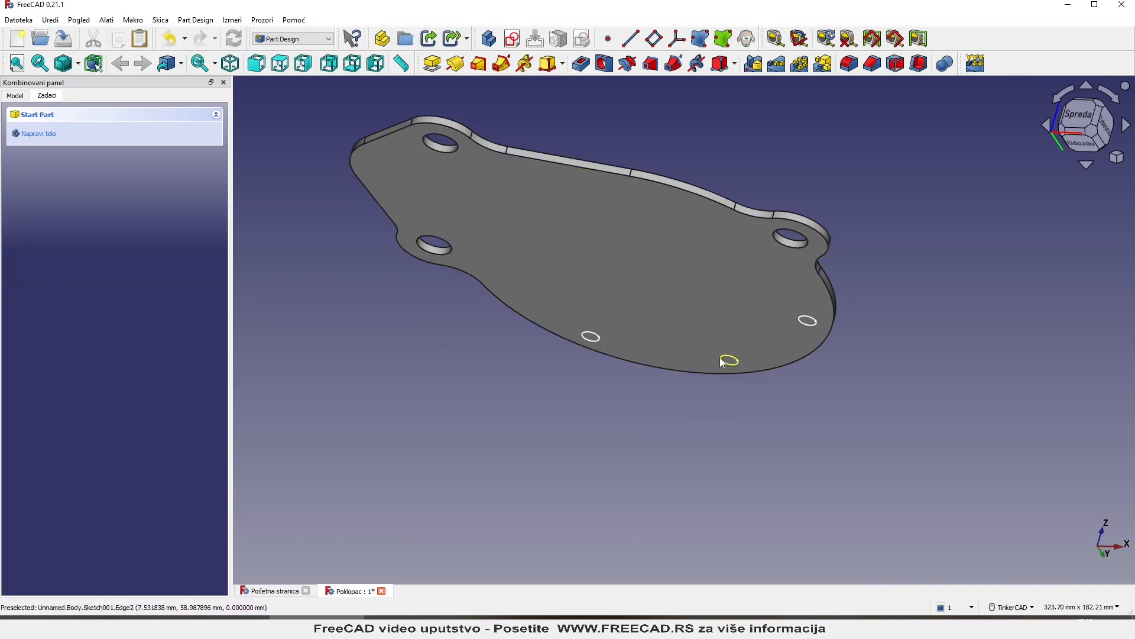
pyautogui.scroll(-1, 678, 414)
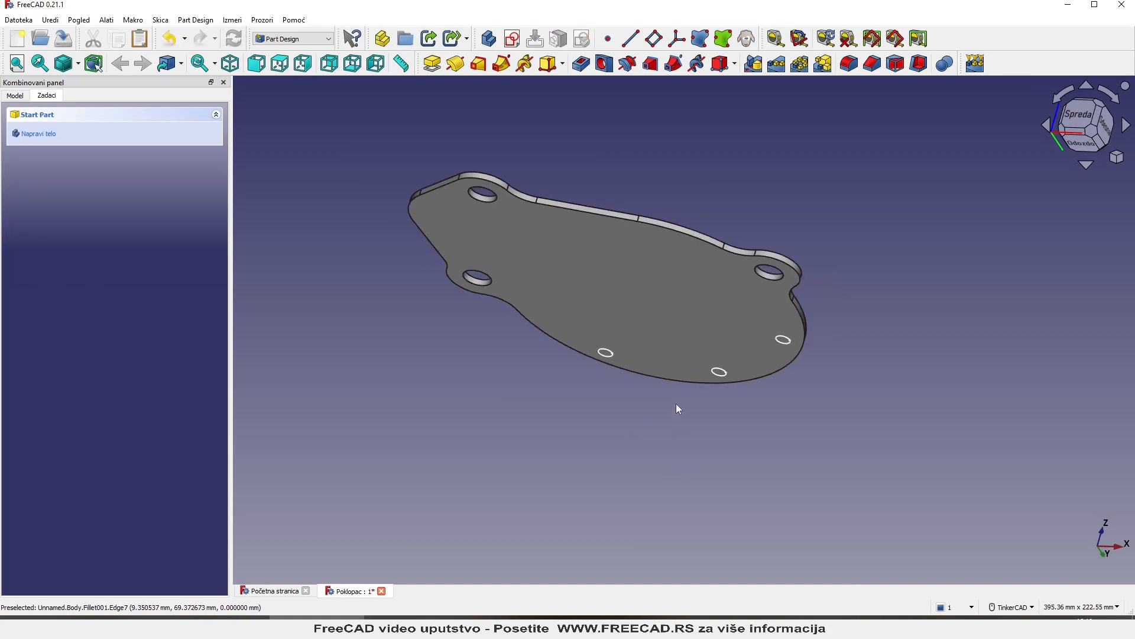
pyautogui.scroll(1, 683, 420)
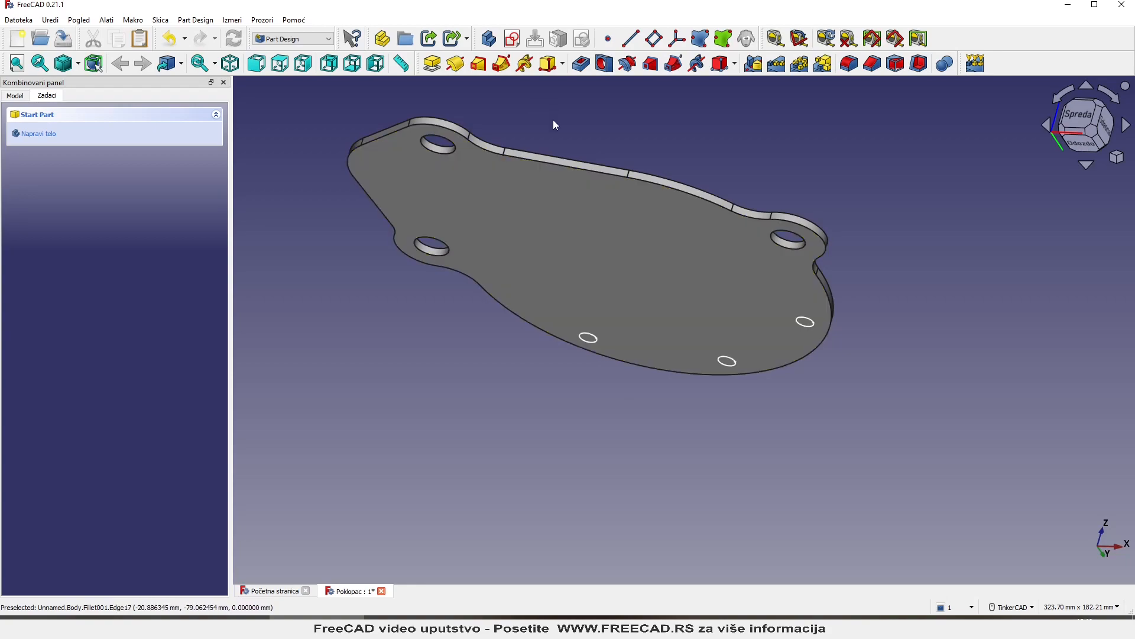
pyautogui.click(581, 65)
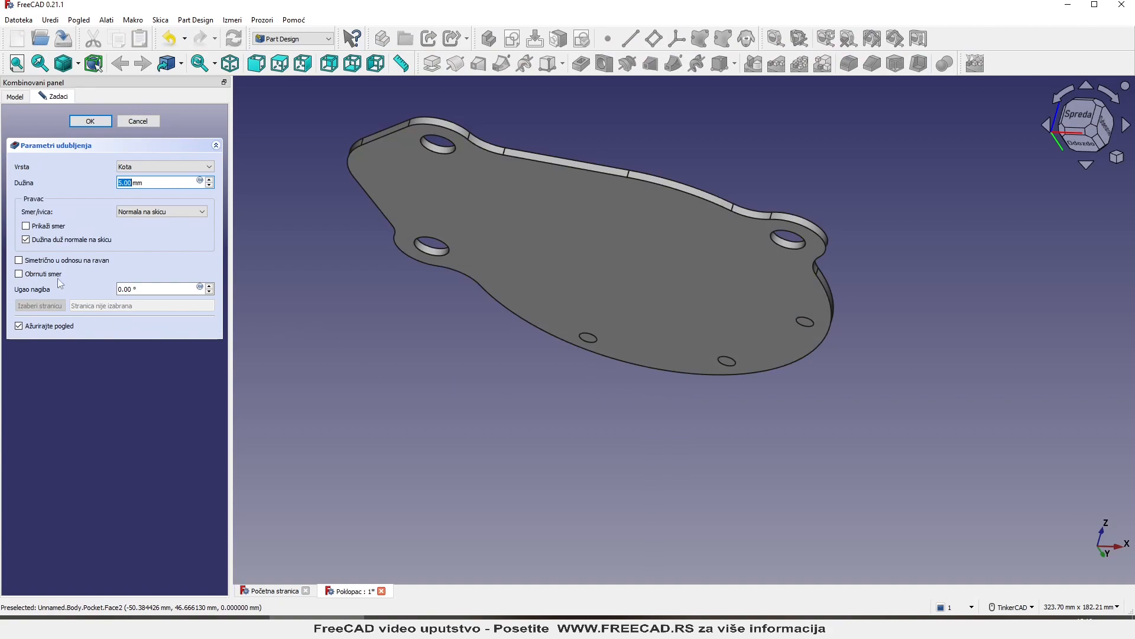
pyautogui.click(19, 274)
pyautogui.moveTo(780, 460); pyautogui.dragTo(712, 312, button='right')
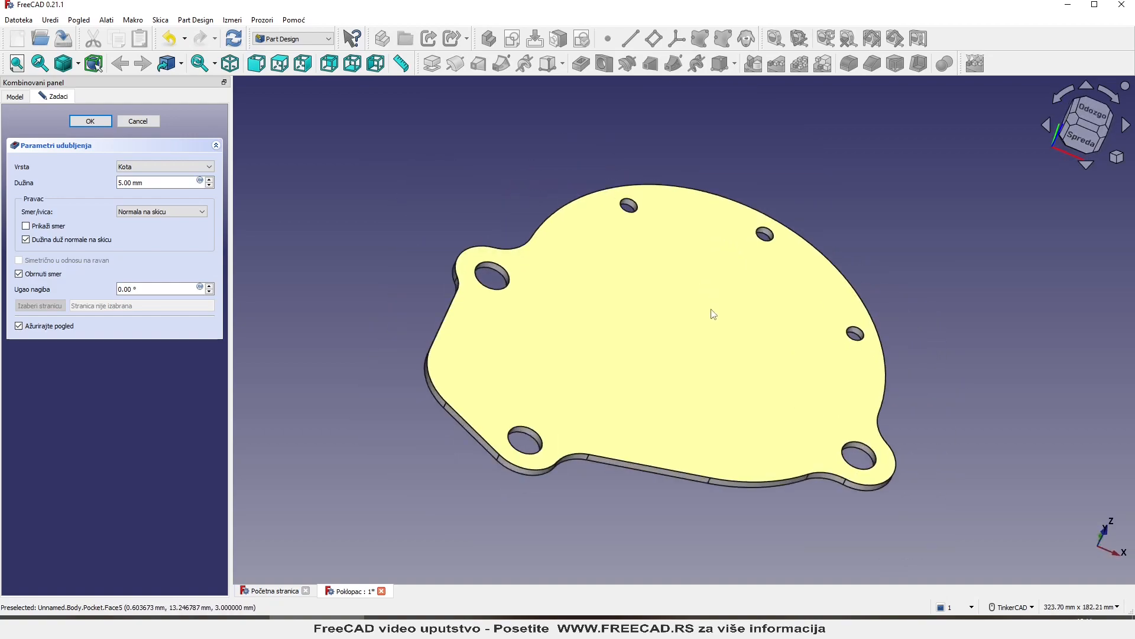
pyautogui.click(19, 276)
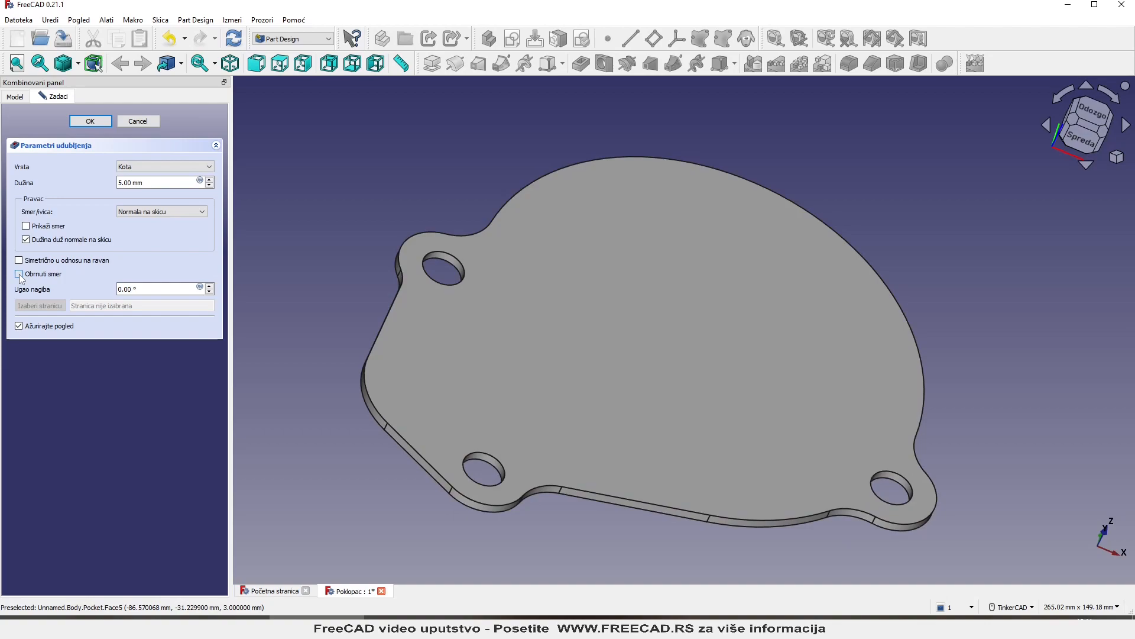
pyautogui.click(19, 275)
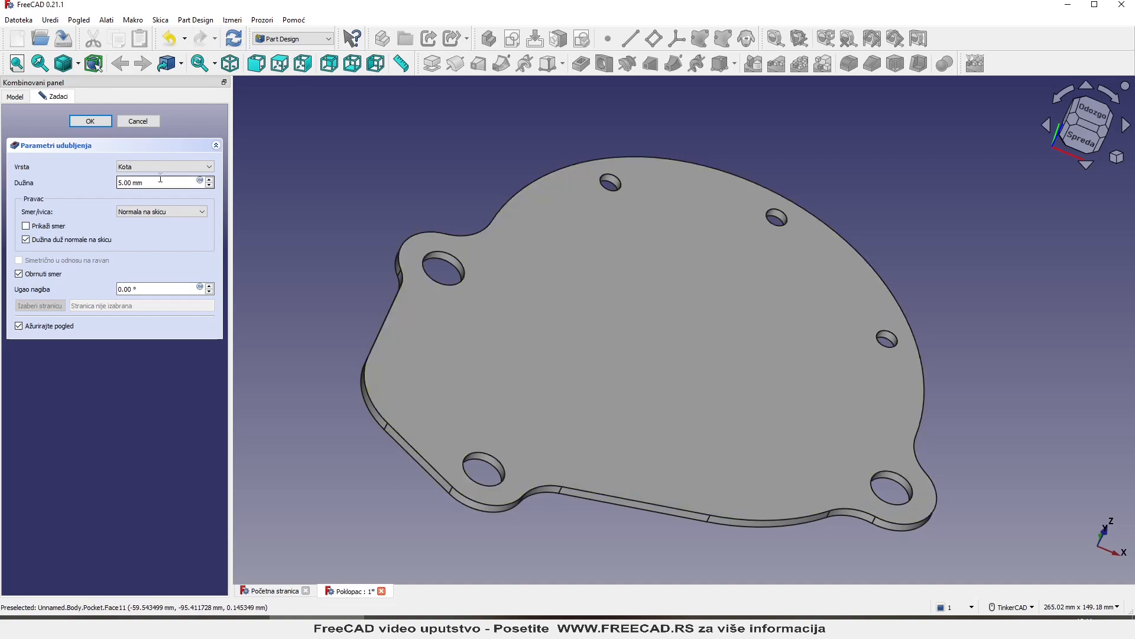
# - Set the pocket type to through all (Kroz sve) and finish the pocket
pyautogui.click(164, 167)
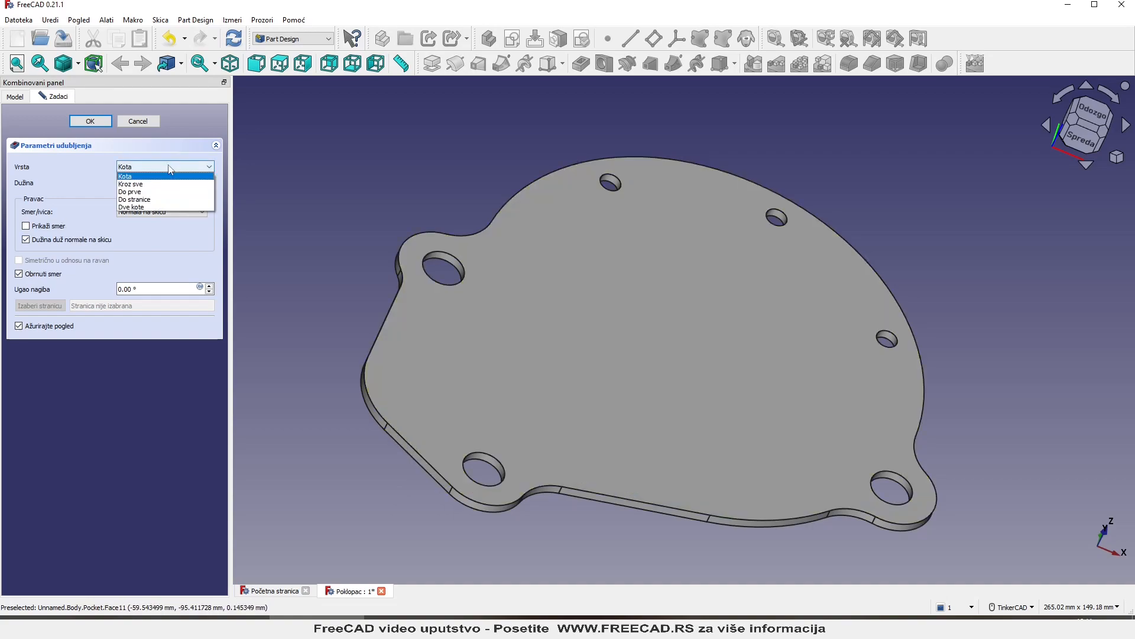
pyautogui.click(143, 185)
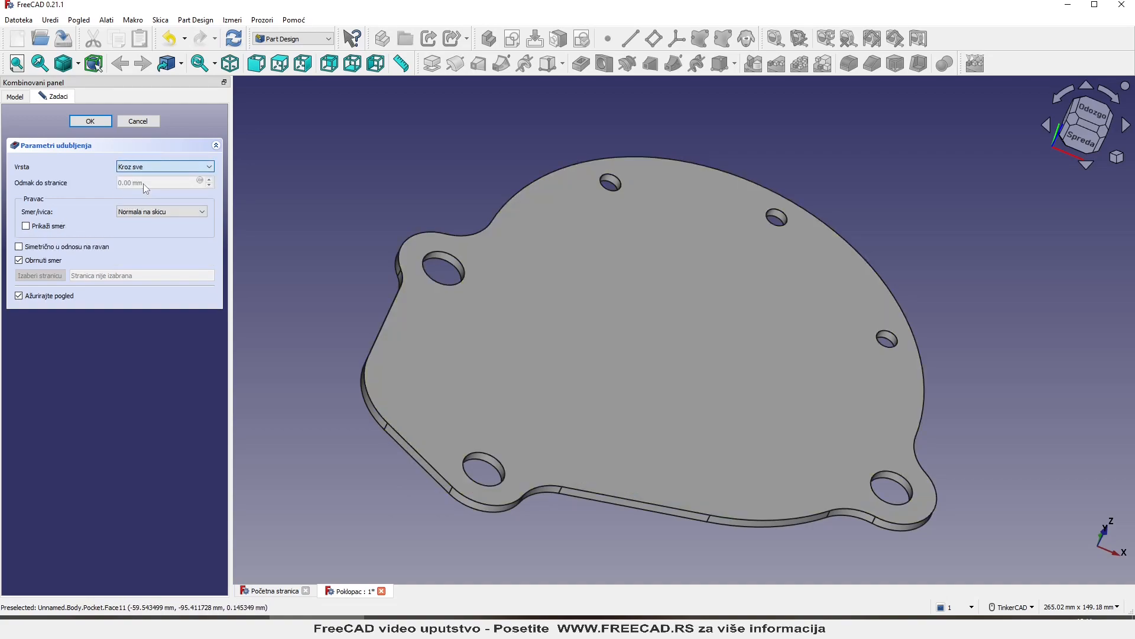
pyautogui.click(90, 121)
# - Create a new sketch on the XY plane of the cover plate
pyautogui.scroll(-3, 465, 172)
pyautogui.moveTo(464, 171); pyautogui.dragTo(398, 235, button='right')
pyautogui.scroll(3, 506, 188)
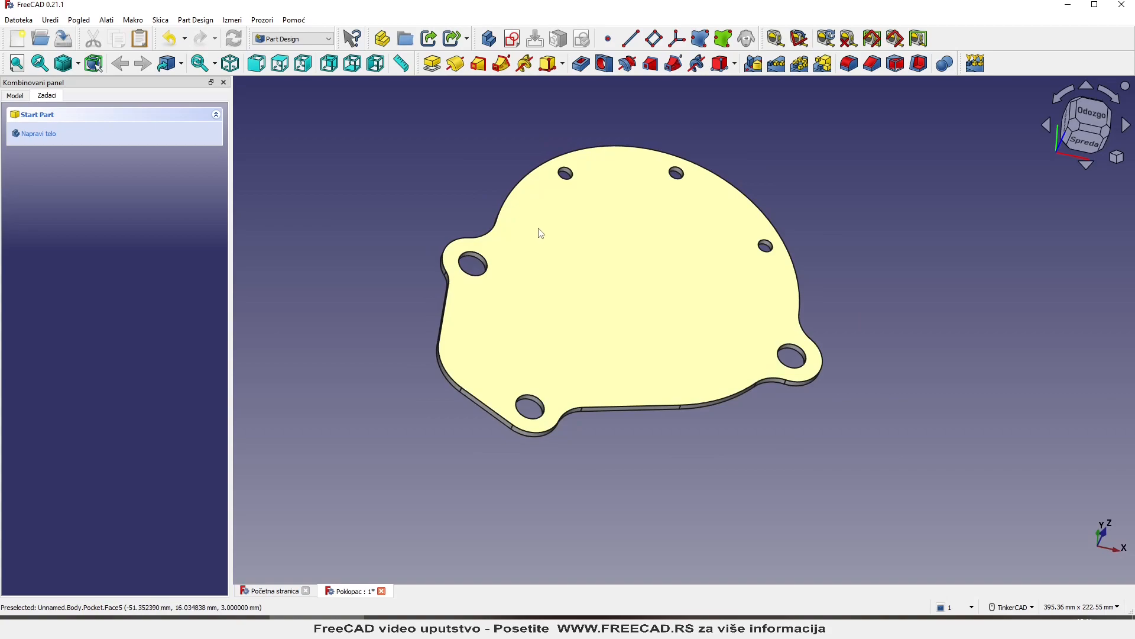
pyautogui.scroll(2, 538, 230)
pyautogui.moveTo(545, 258); pyautogui.dragTo(539, 265, button='right')
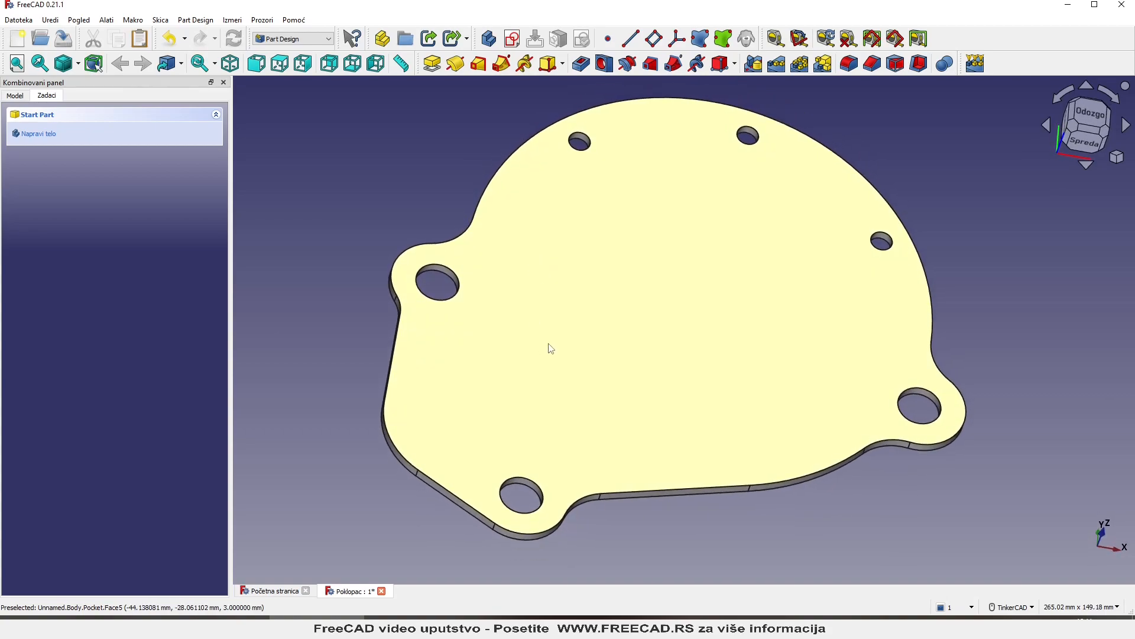
pyautogui.moveTo(550, 360); pyautogui.dragTo(603, 428, button='right')
pyautogui.scroll(-2, 600, 425)
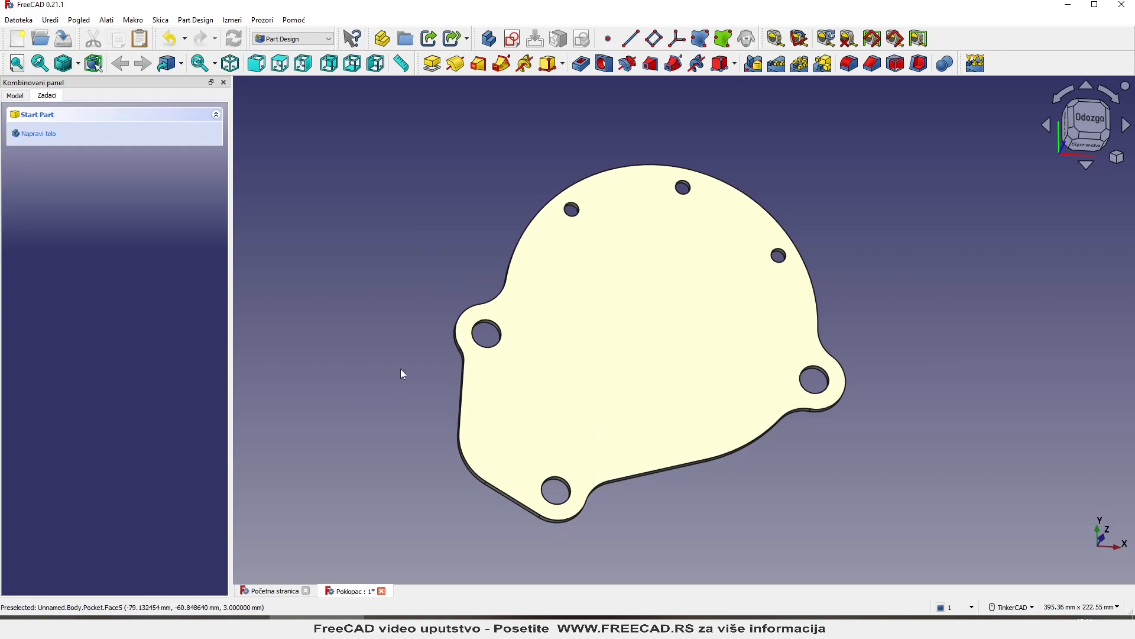
pyautogui.click(511, 39)
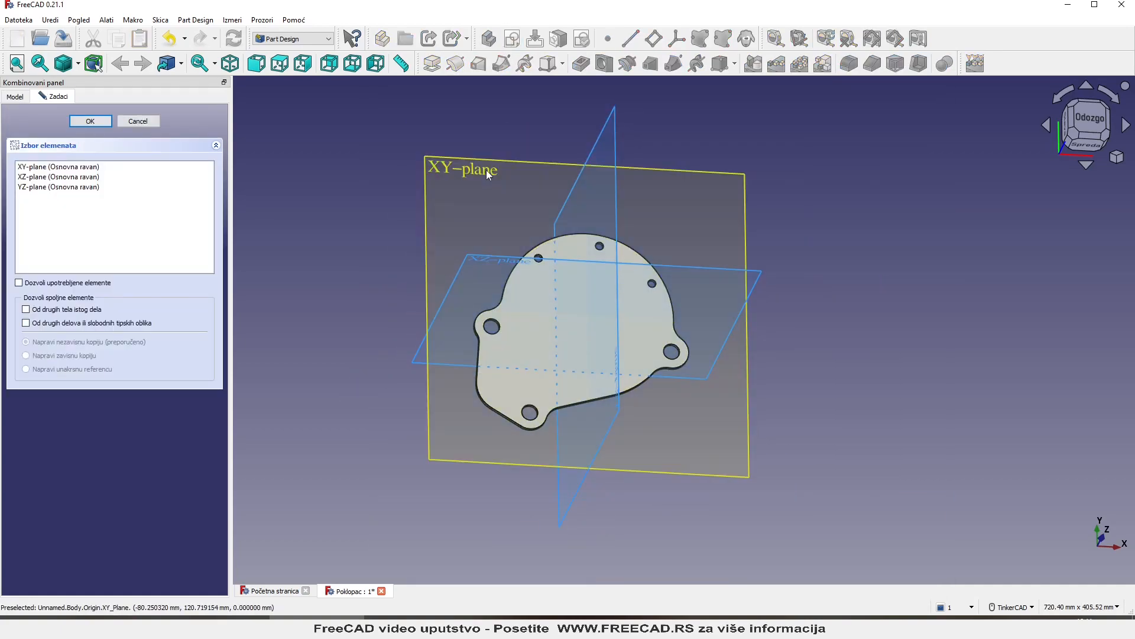
pyautogui.click(486, 169)
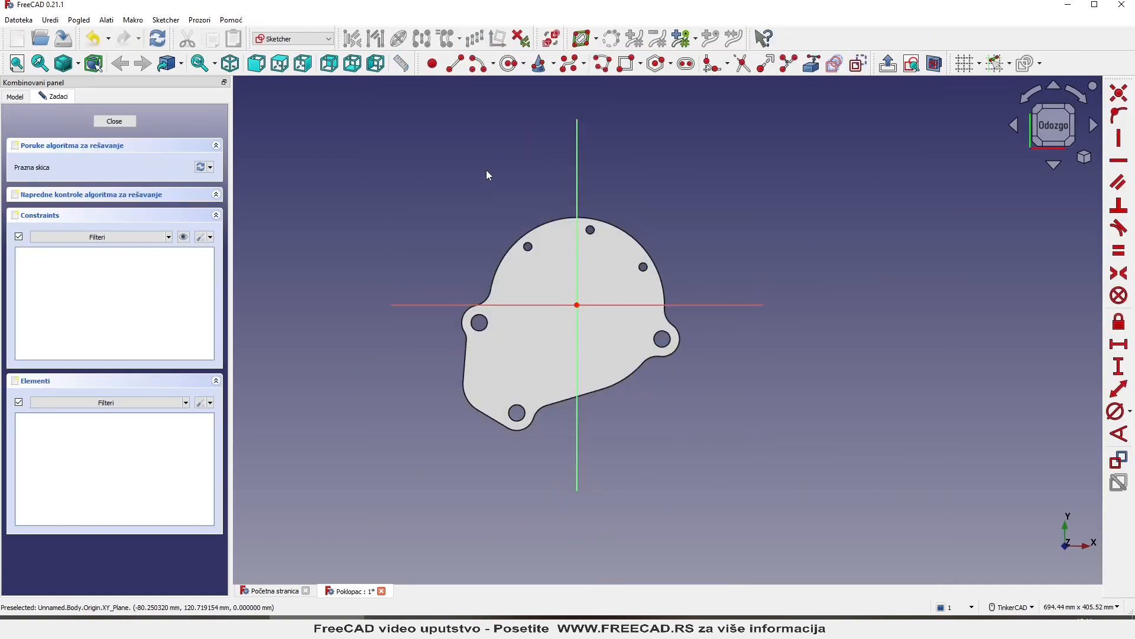
# - Sketch a vertical rectangle about 27 by 48 mm in the plate's lower-left area, between the two mounting holes
pyautogui.scroll(3, 545, 399)
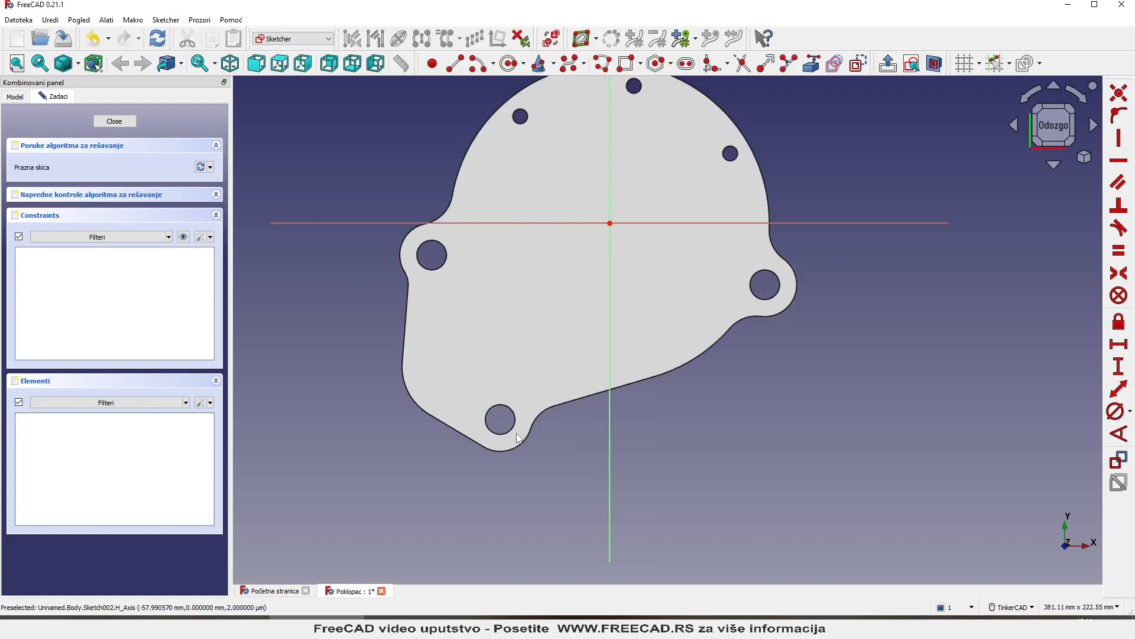
pyautogui.scroll(2, 471, 312)
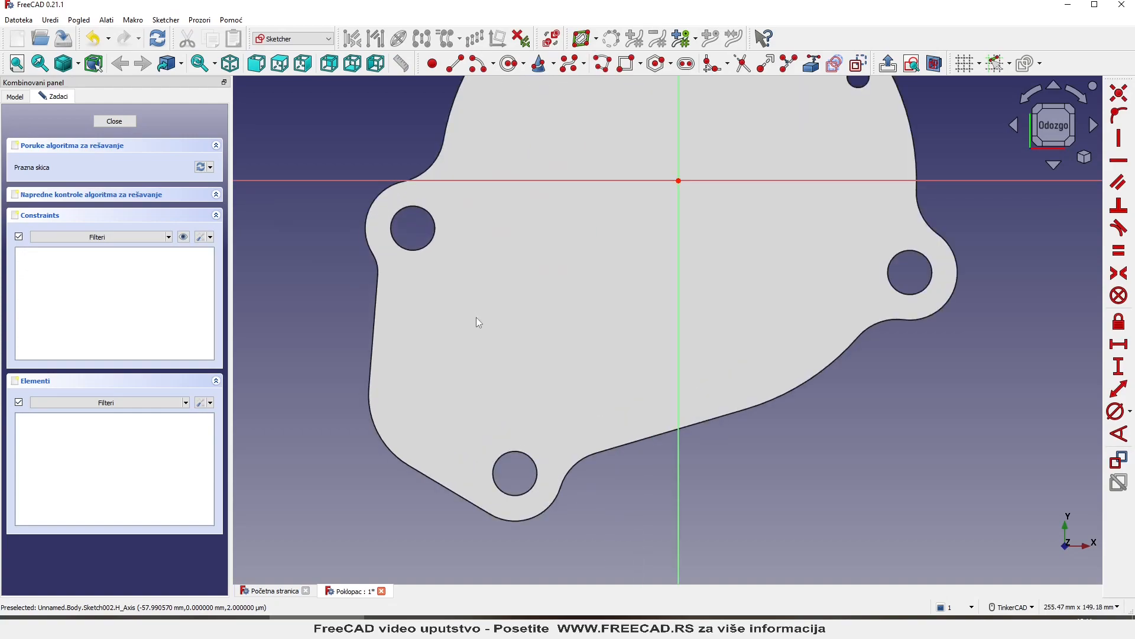
pyautogui.scroll(2, 477, 319)
pyautogui.click(626, 63)
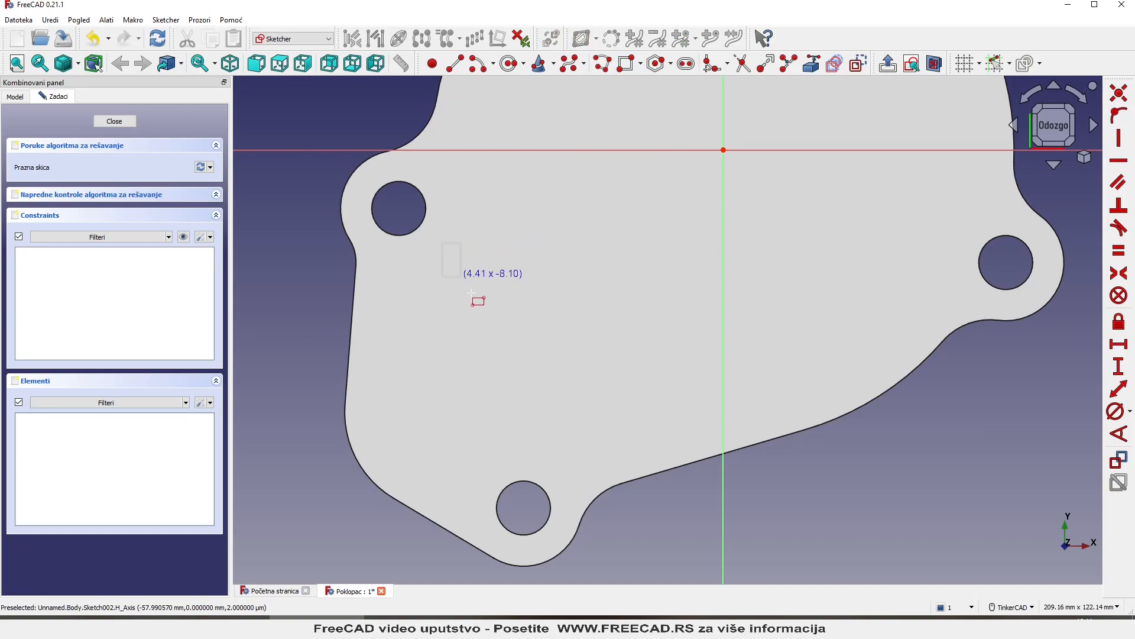
pyautogui.click(554, 442)
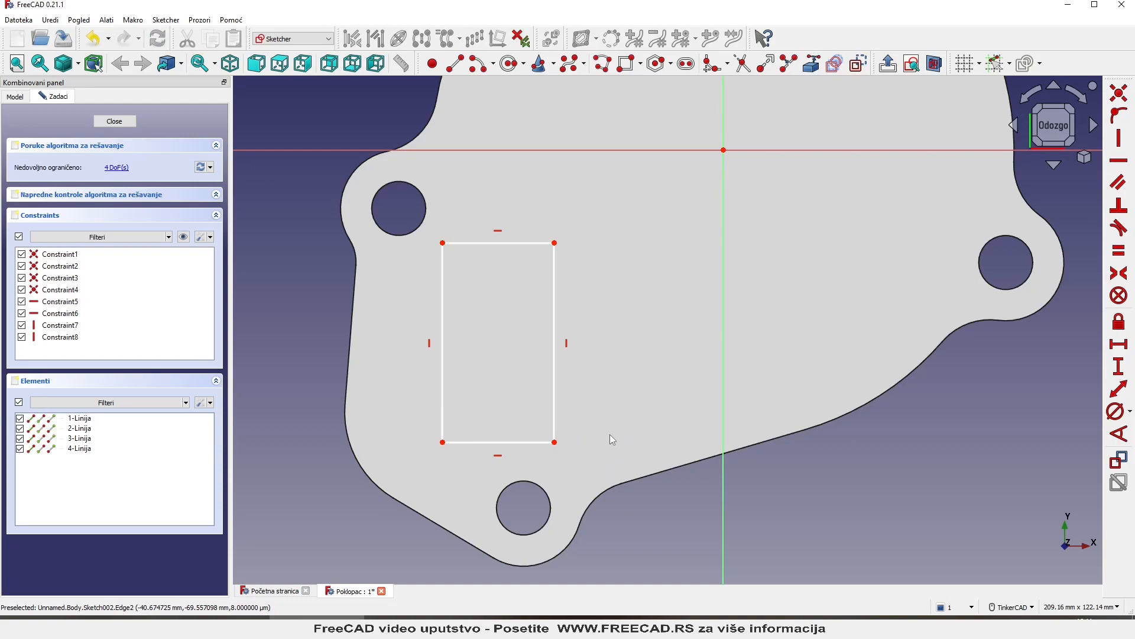
# - Constrain the rectangle's horizontal width to 26 mm
pyautogui.click(515, 242)
pyautogui.click(1118, 345)
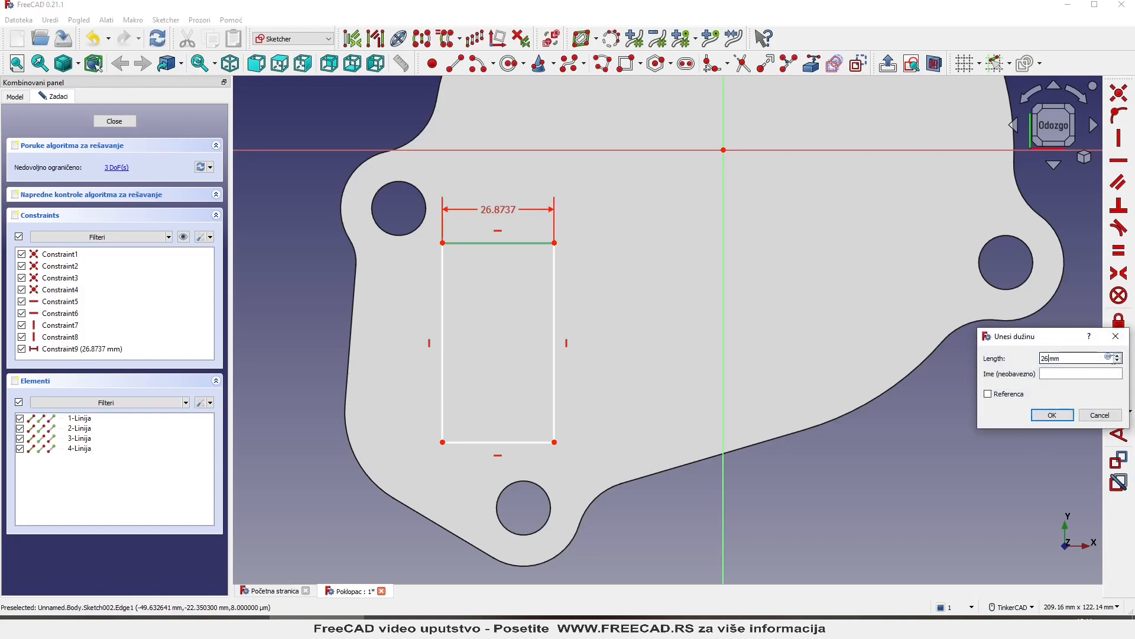
pyautogui.press('Return')
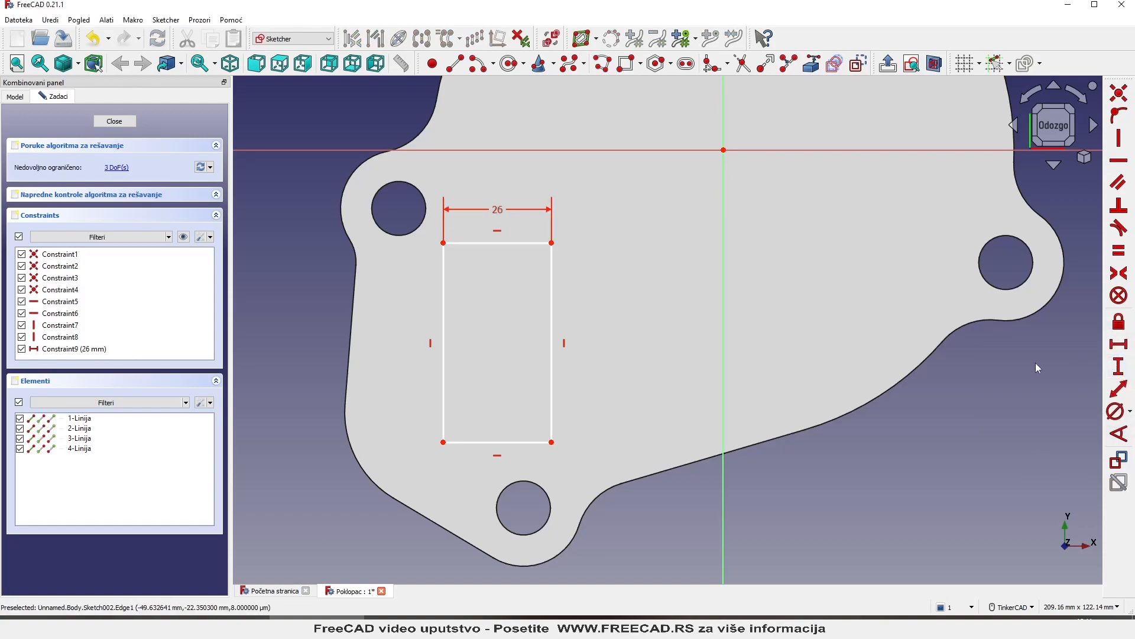
# - Constrain the horizontal distance between the rectangle's upper-right corner and the origin to 50 mm
pyautogui.click(551, 243)
pyautogui.click(723, 151)
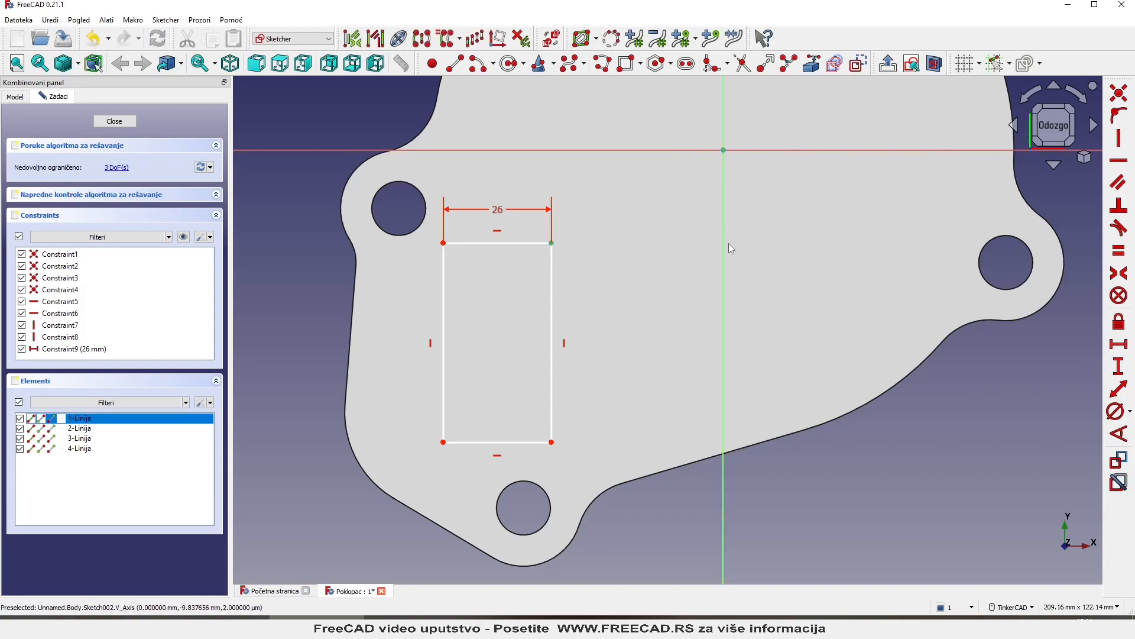
pyautogui.click(1117, 344)
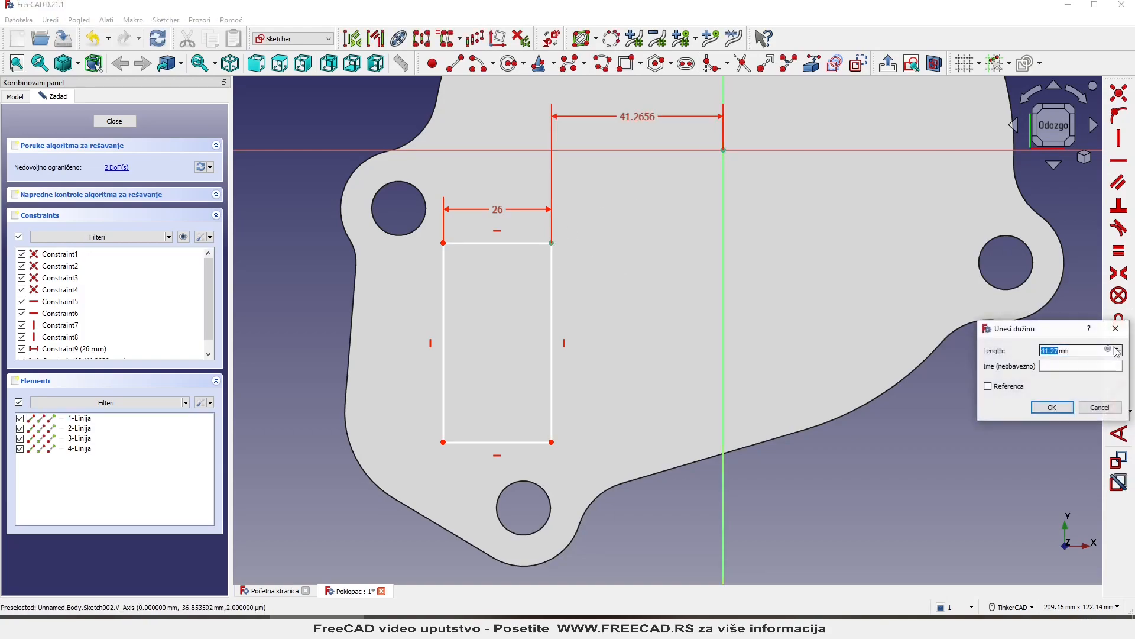
pyautogui.write('50')
pyautogui.press('Return')
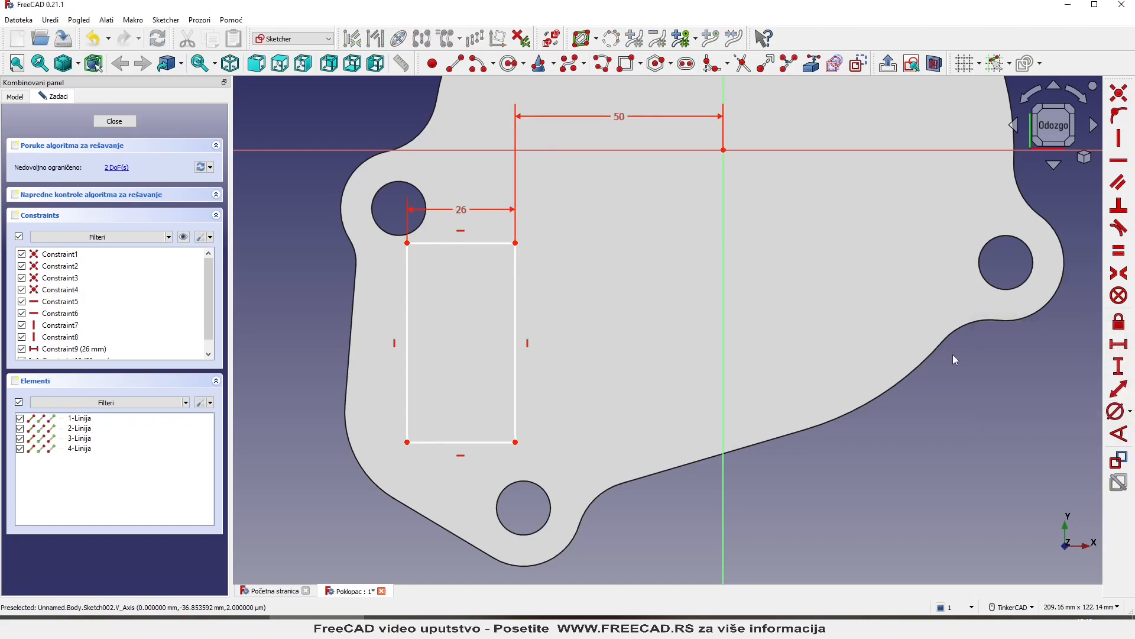
# - Constrain the height of the rectangle's left edge to 51 mm
pyautogui.click(408, 289)
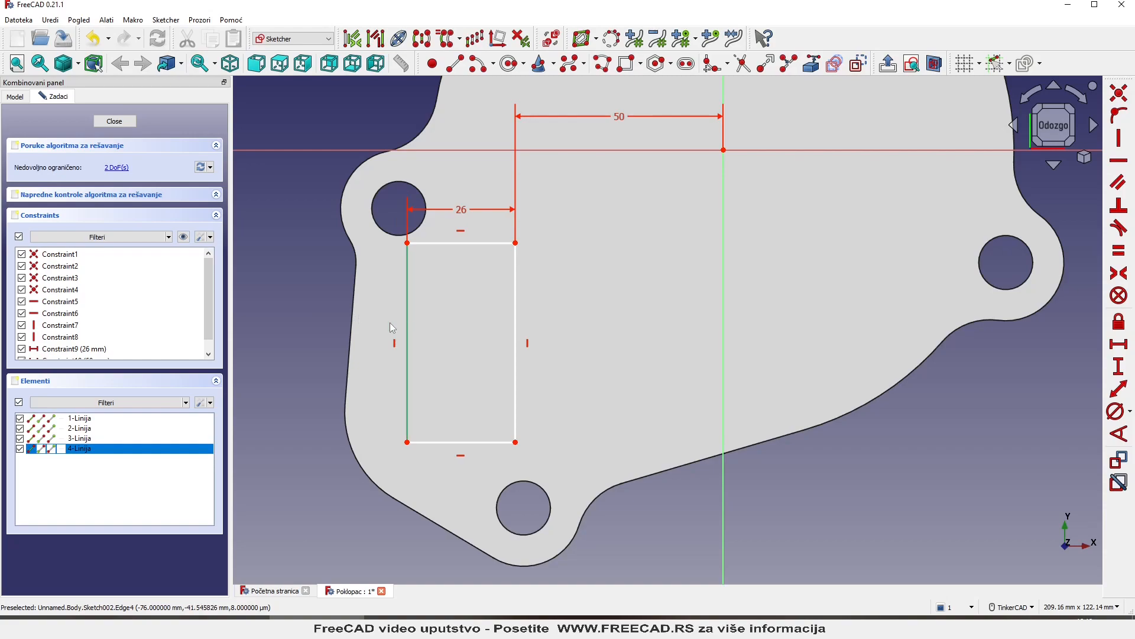
pyautogui.click(1118, 366)
pyautogui.write('51mm')
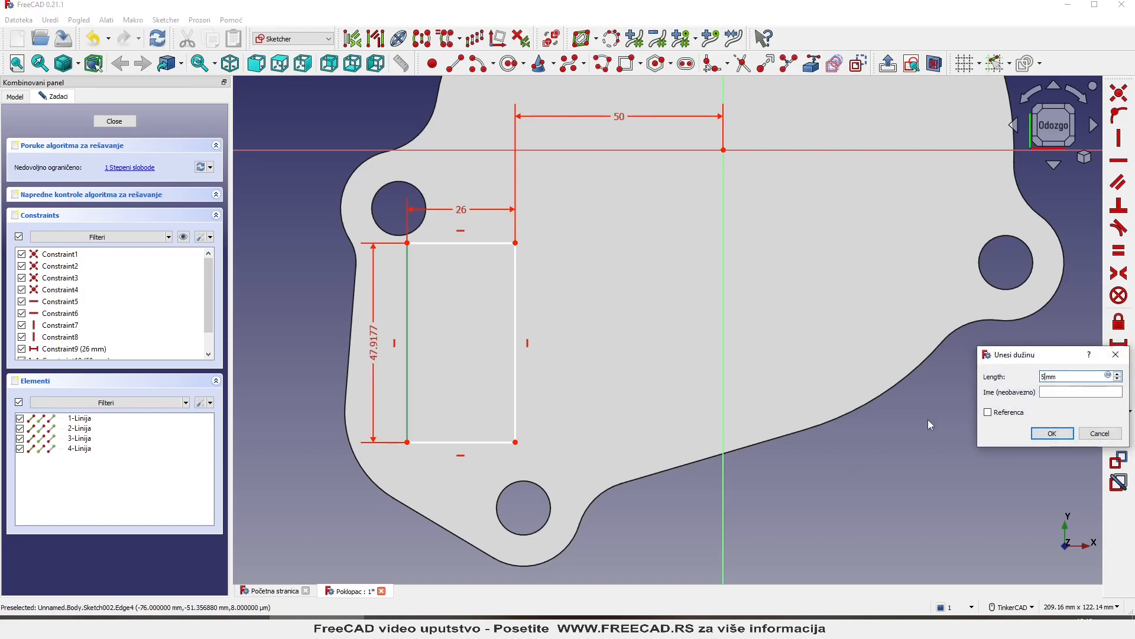
pyautogui.press('Return')
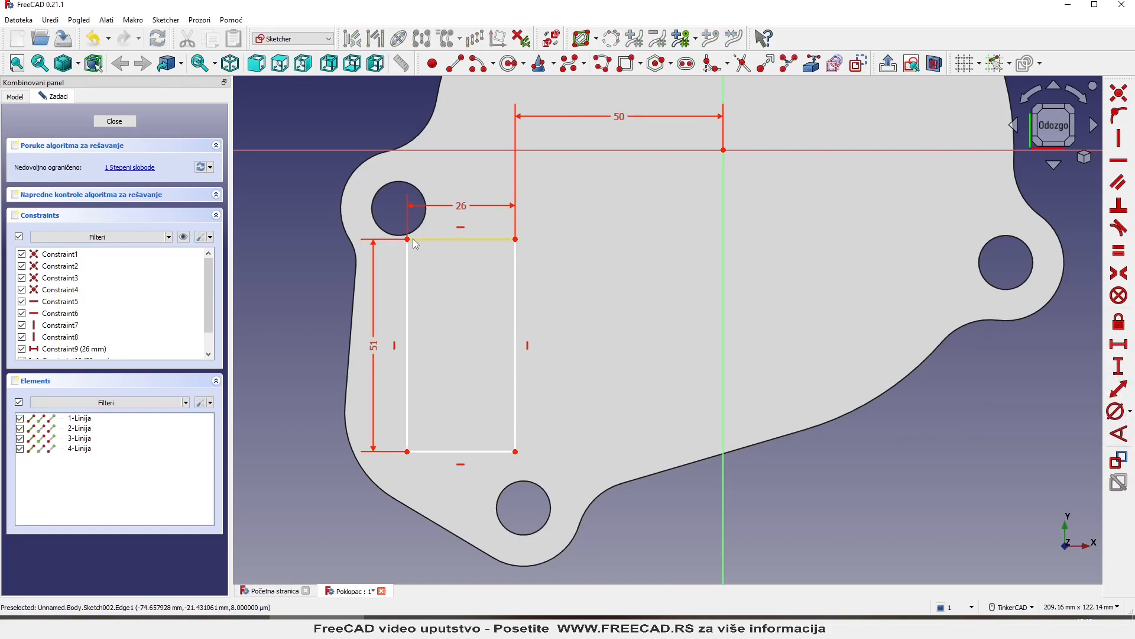
# - Constrain the vertical distance between the rectangle's upper-left corner and the origin to 17 mm
pyautogui.click(408, 239)
pyautogui.click(721, 150)
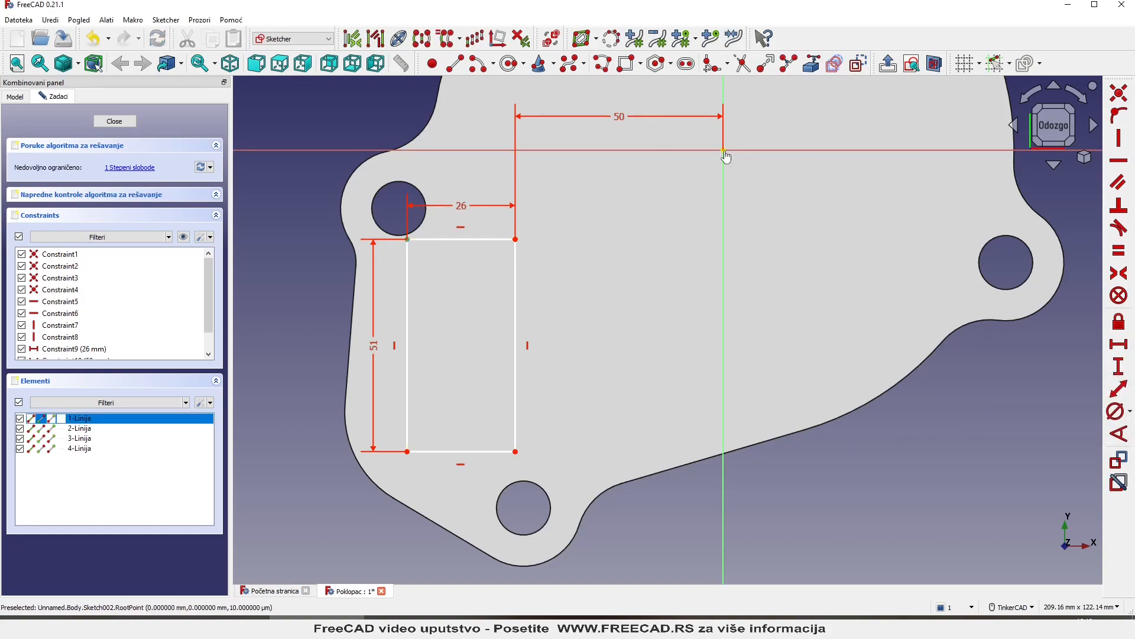
pyautogui.click(1119, 366)
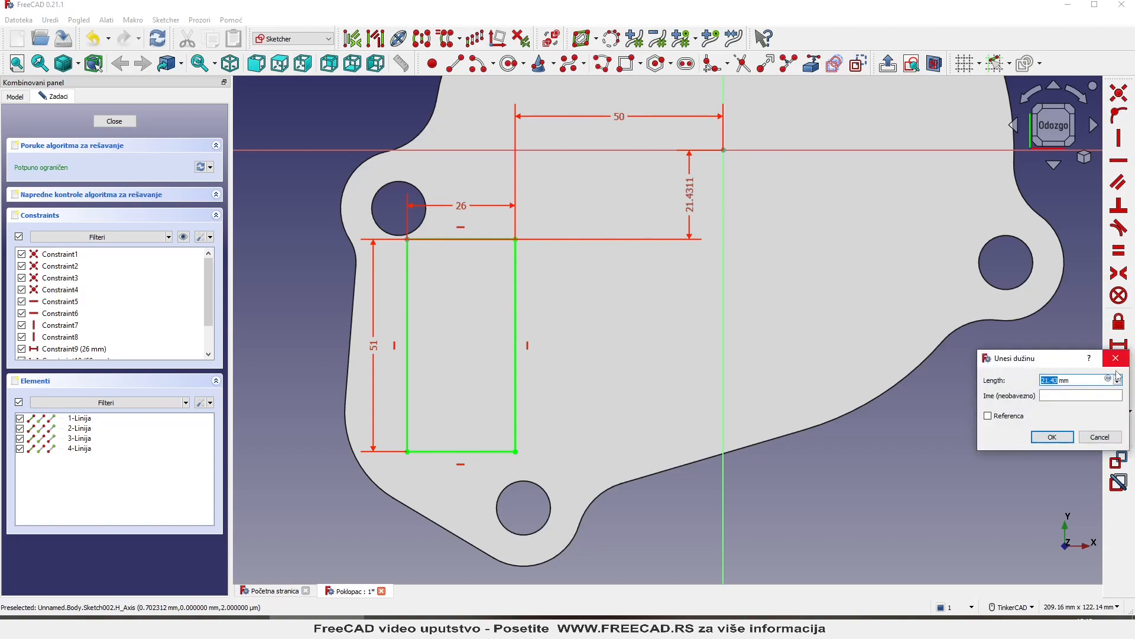
pyautogui.press('Return')
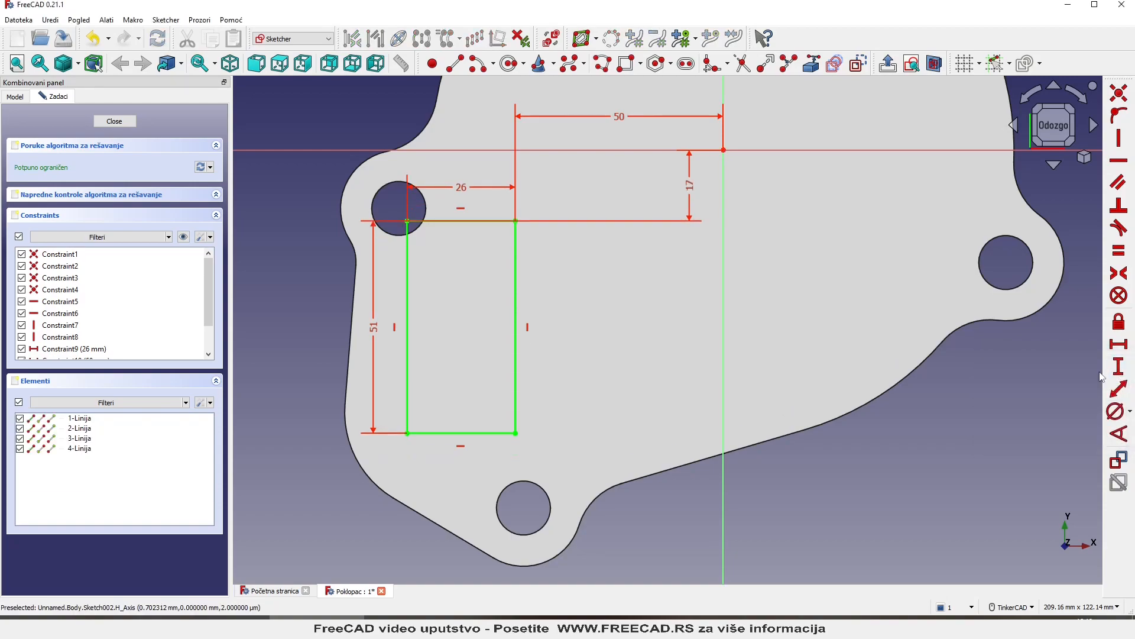
# - Move the 17, 51 and 26 mm dimensions clear of the rectangle, outside the plate outline and above the horizontal axis
pyautogui.moveTo(689, 183); pyautogui.dragTo(315, 202)
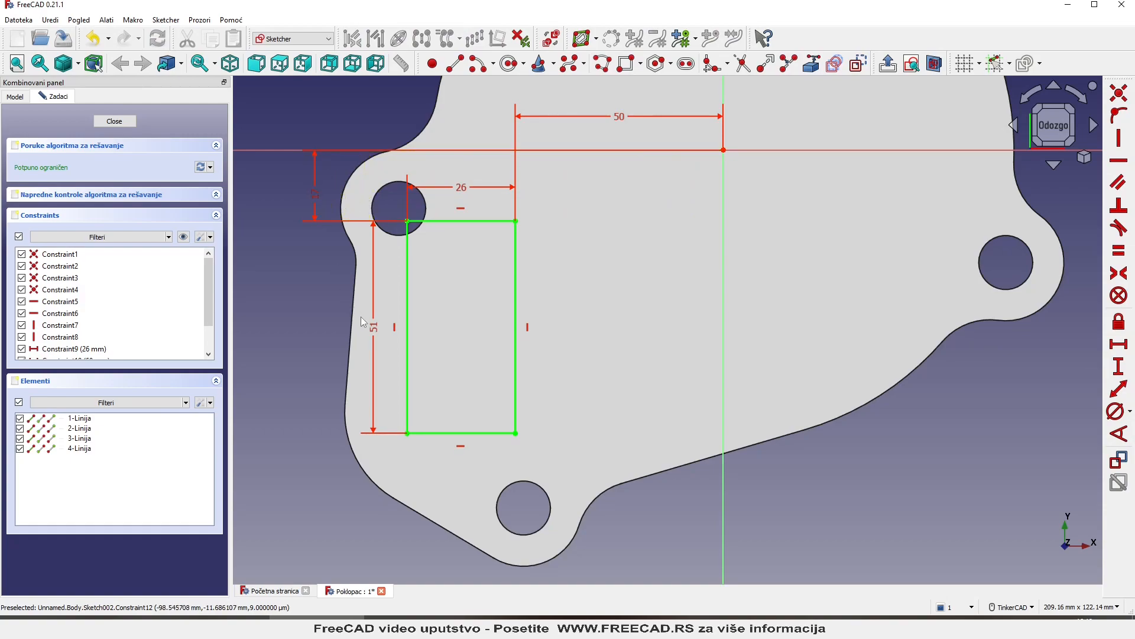
pyautogui.moveTo(375, 327); pyautogui.dragTo(315, 333)
pyautogui.moveTo(462, 188); pyautogui.dragTo(471, 122)
# - Convert the rectangle's four edges to construction geometry
pyautogui.scroll(1, 406, 321)
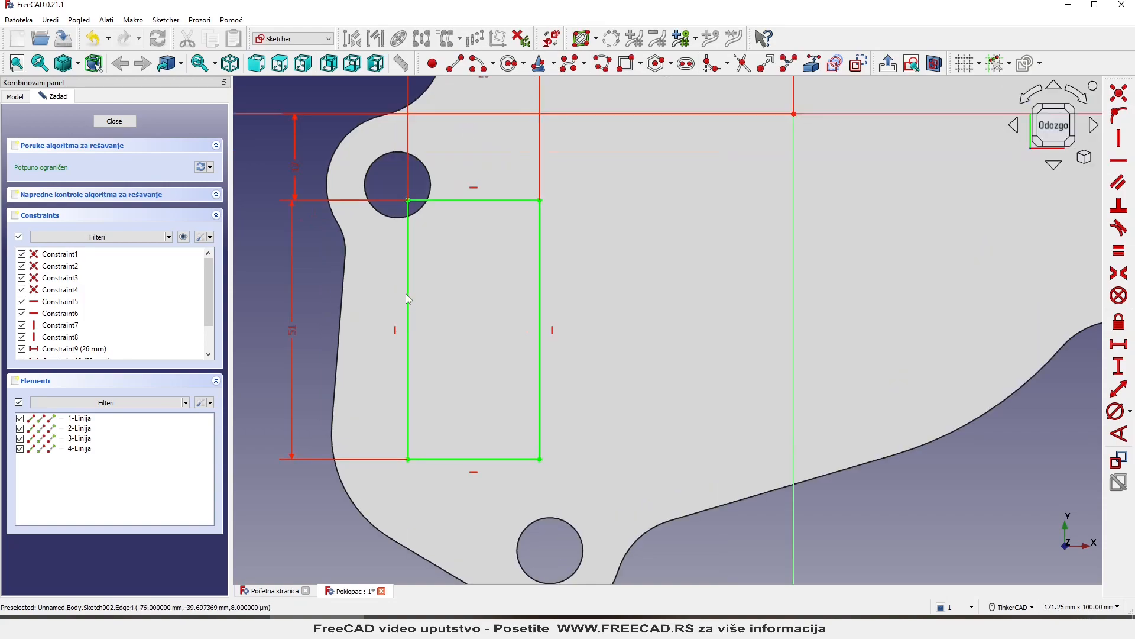
pyautogui.click(407, 291)
pyautogui.click(477, 200)
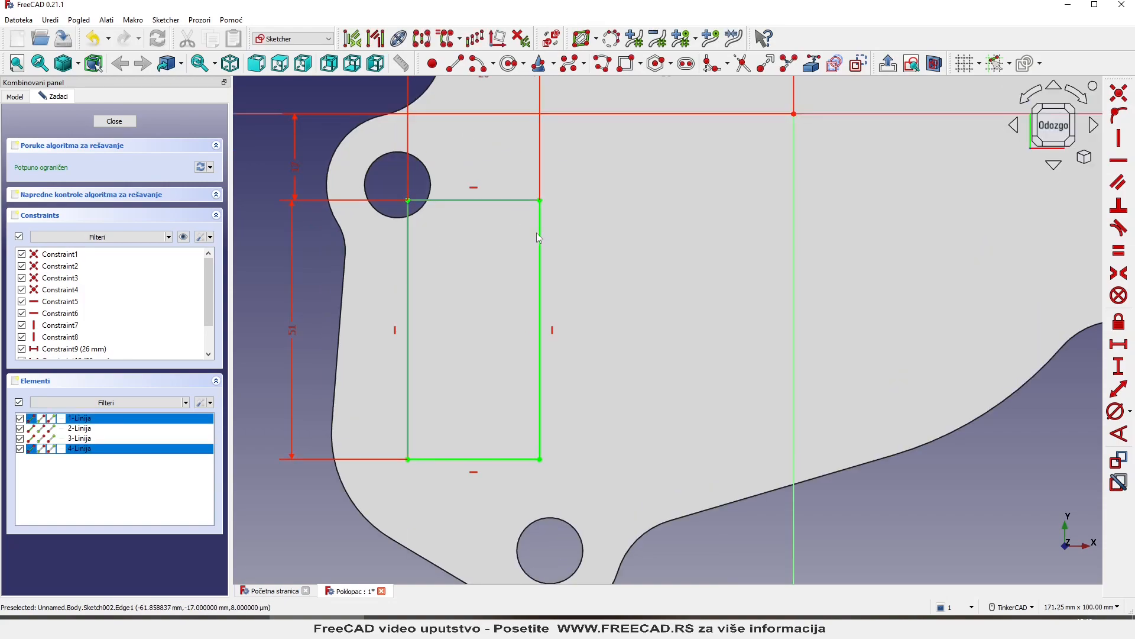
pyautogui.click(540, 236)
pyautogui.click(513, 458)
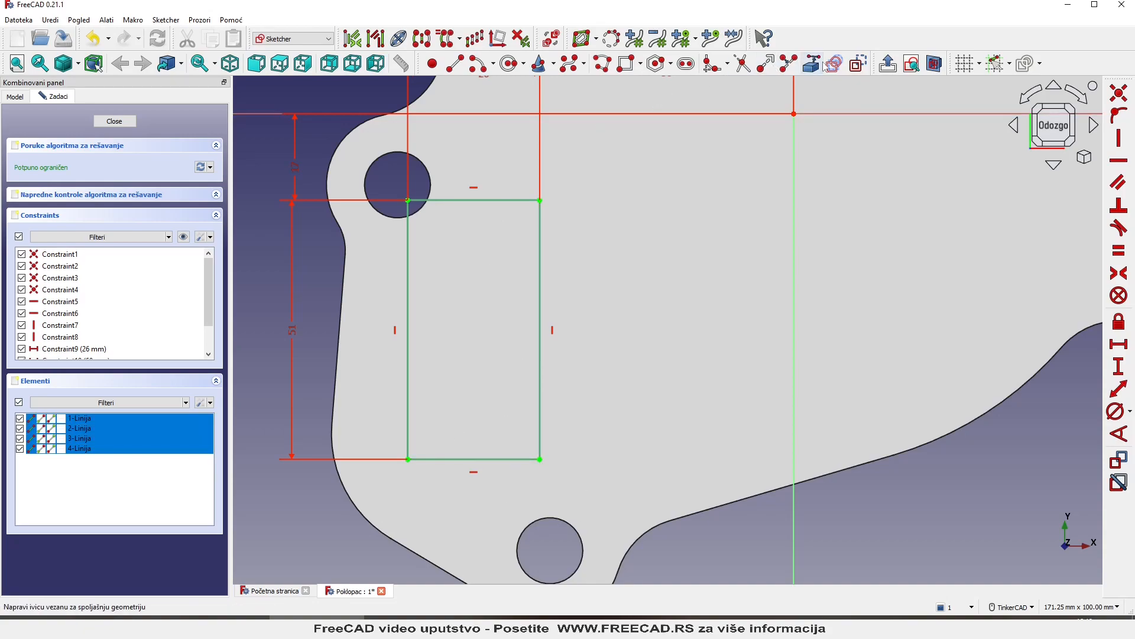
pyautogui.click(857, 63)
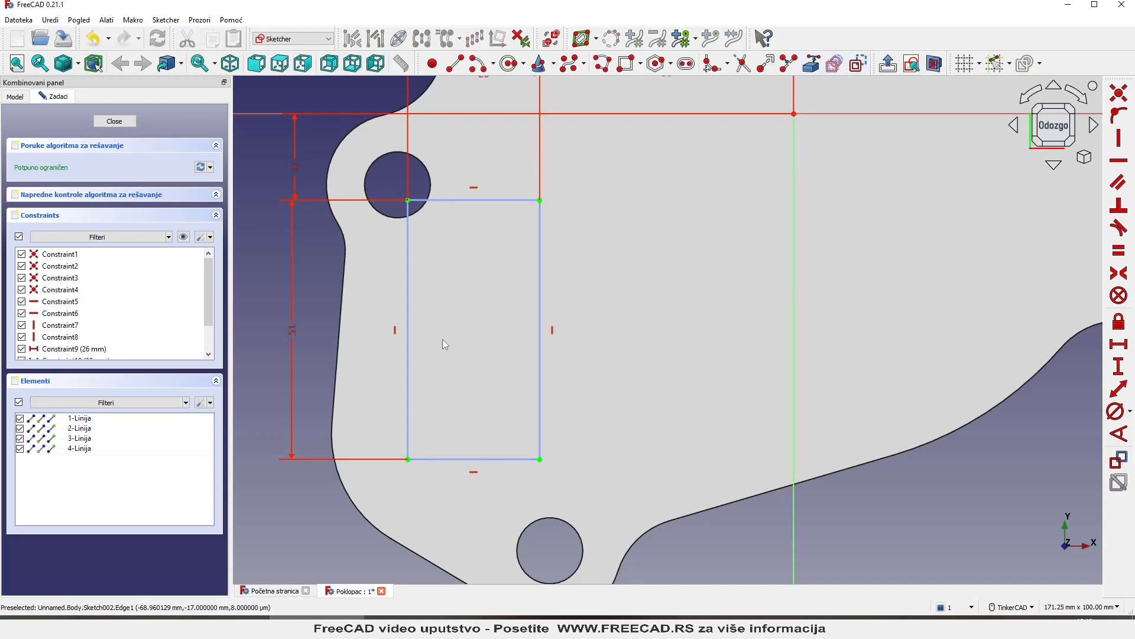
# - Switch the model's display style to wireframe
pyautogui.scroll(-1, 508, 356)
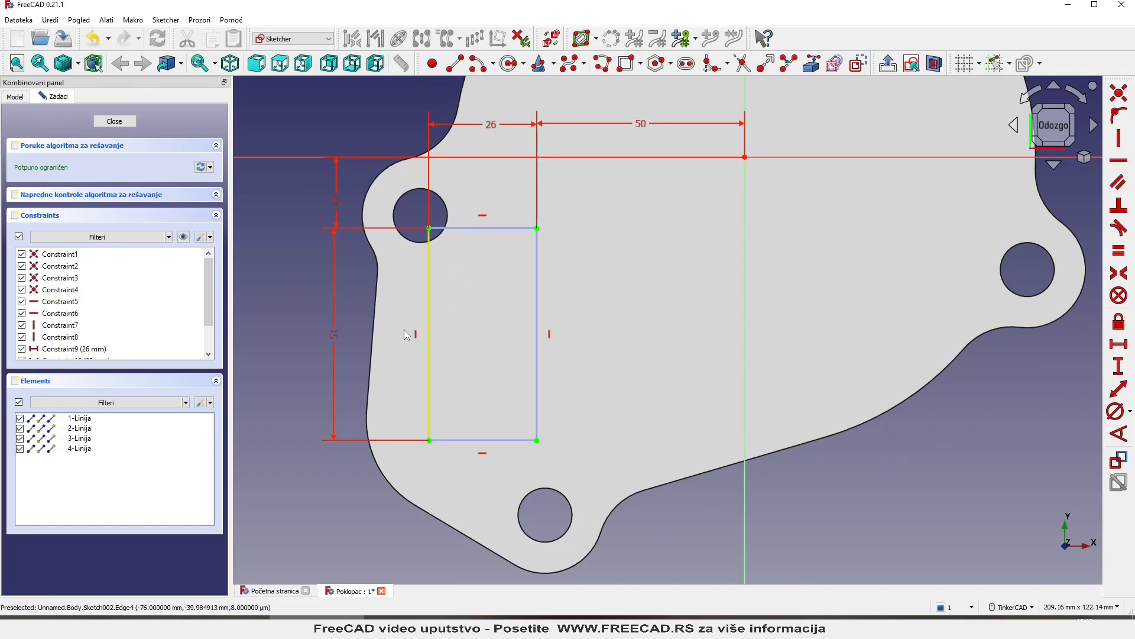
pyautogui.click(81, 68)
pyautogui.click(83, 109)
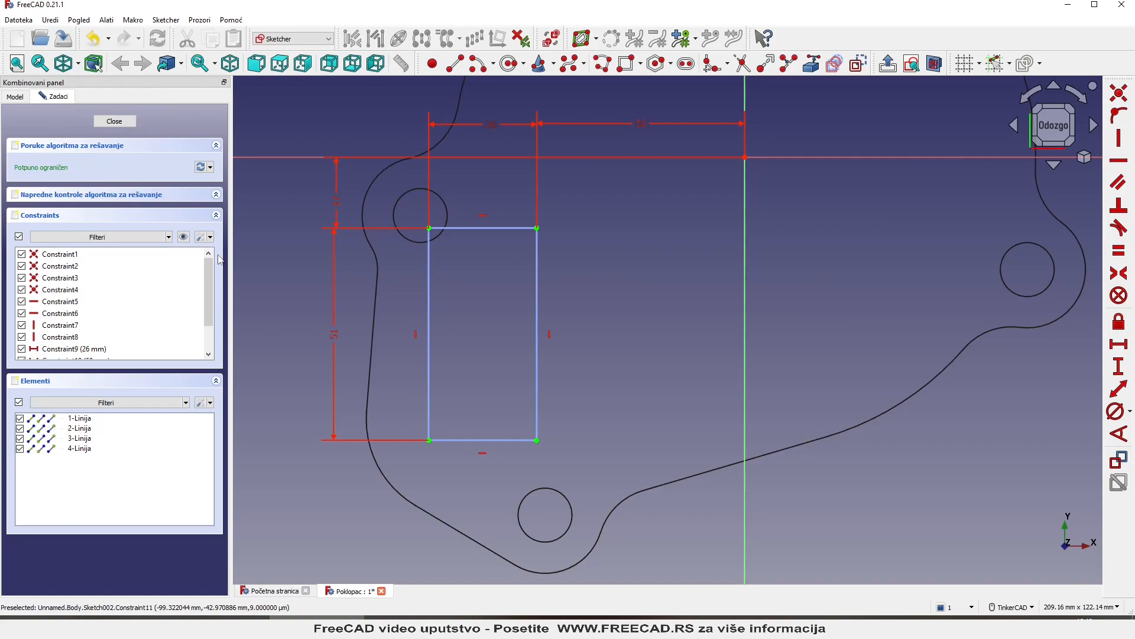
# - Start a polyline with a line about 30 mm up the rectangle's right edge and a tangent arc of about 6 mm radius to the top edge
pyautogui.scroll(2, 397, 320)
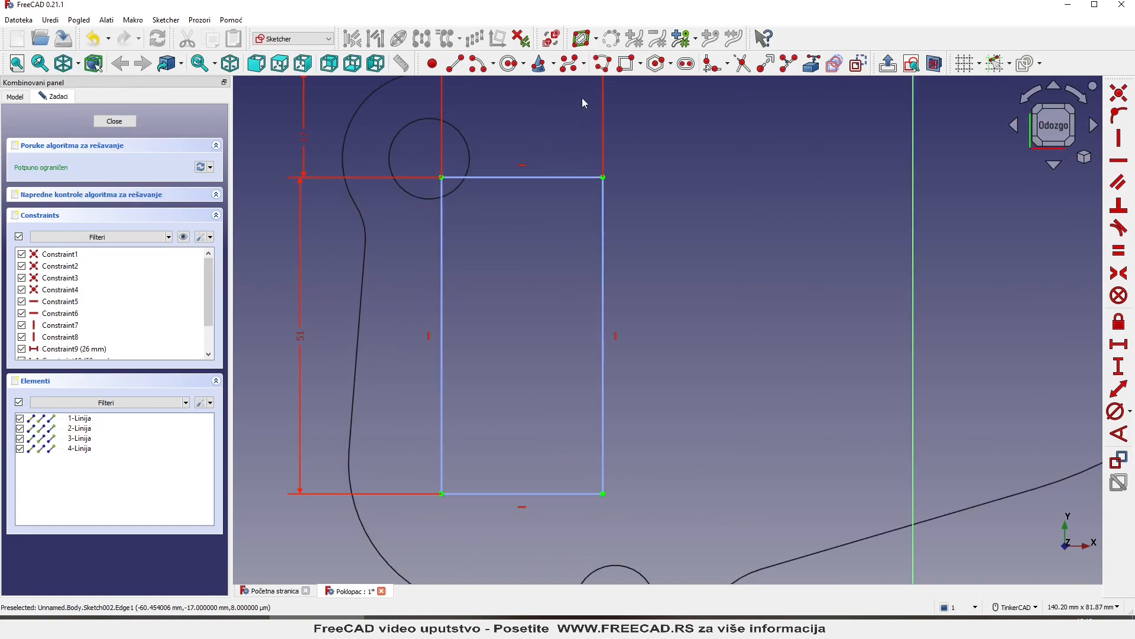
pyautogui.click(606, 65)
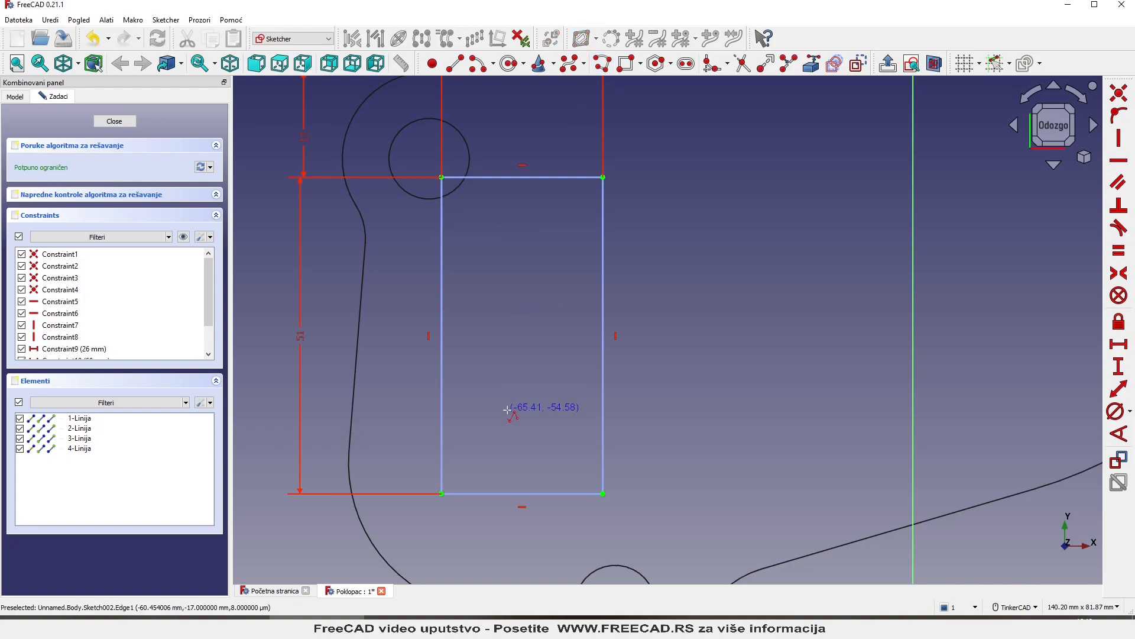
pyautogui.click(605, 408)
pyautogui.scroll(3, 585, 228)
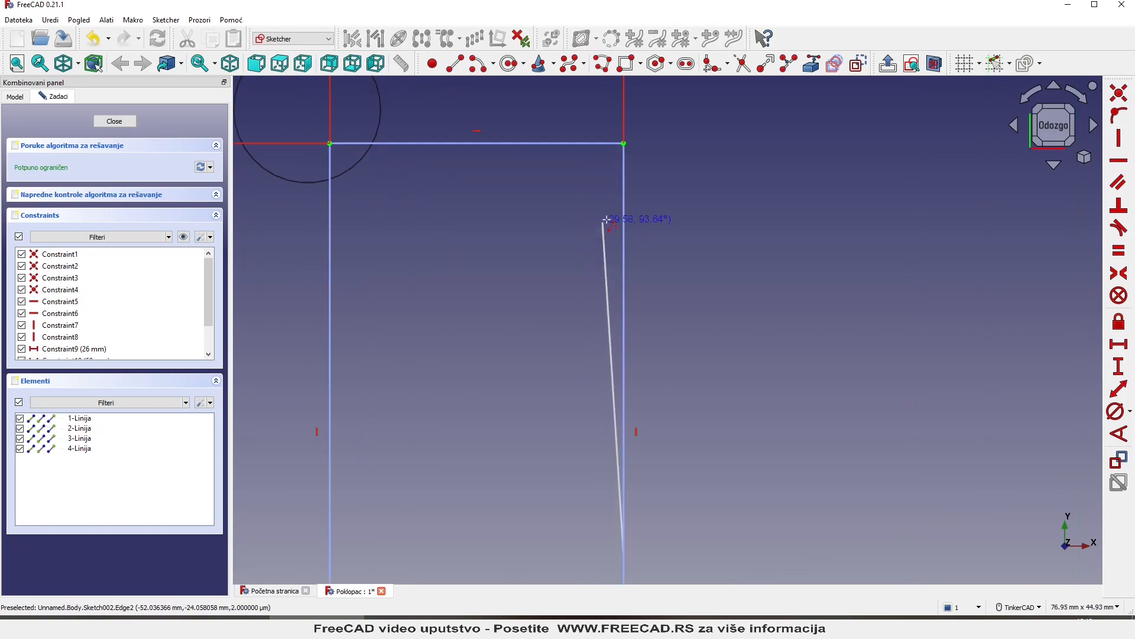
pyautogui.click(624, 212)
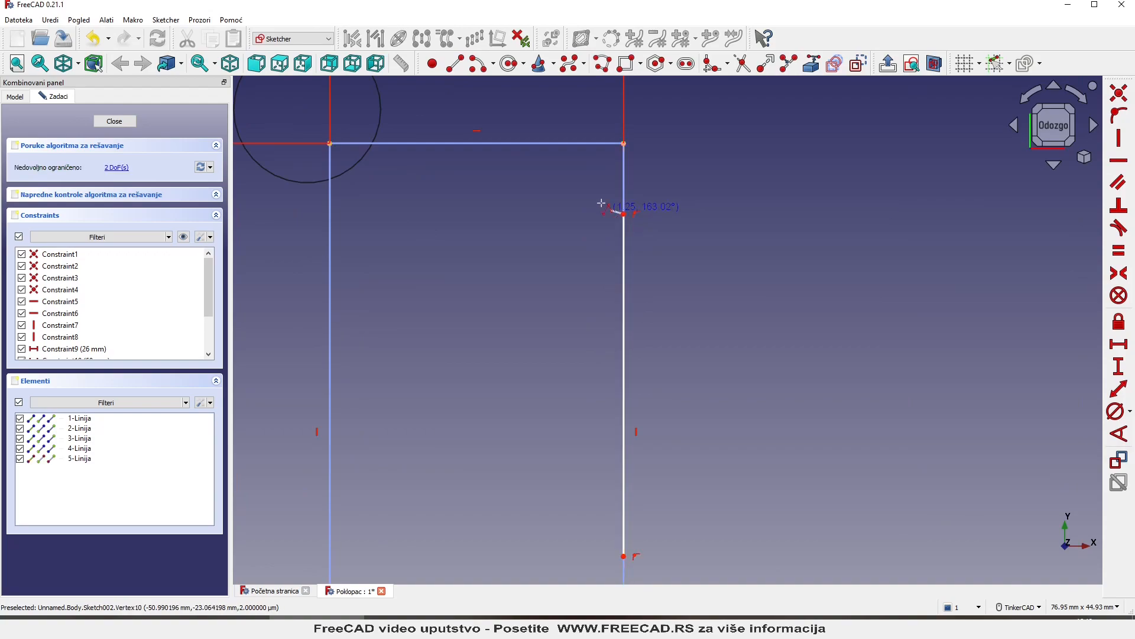
pyautogui.press('m')
pyautogui.press('m')
pyautogui.press('m')
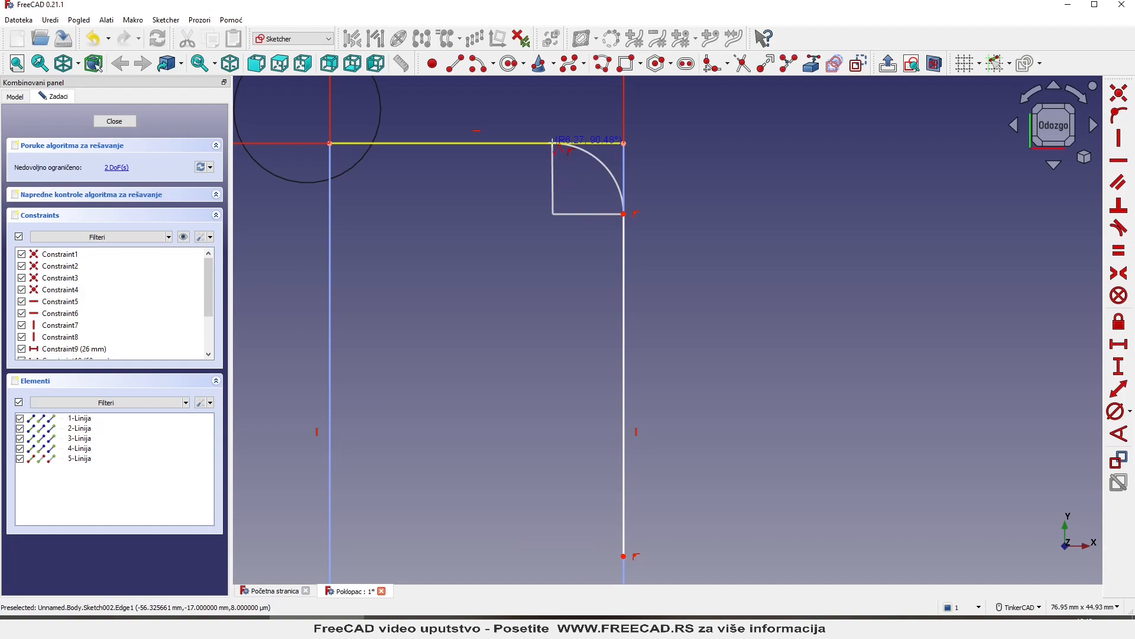
pyautogui.click(554, 145)
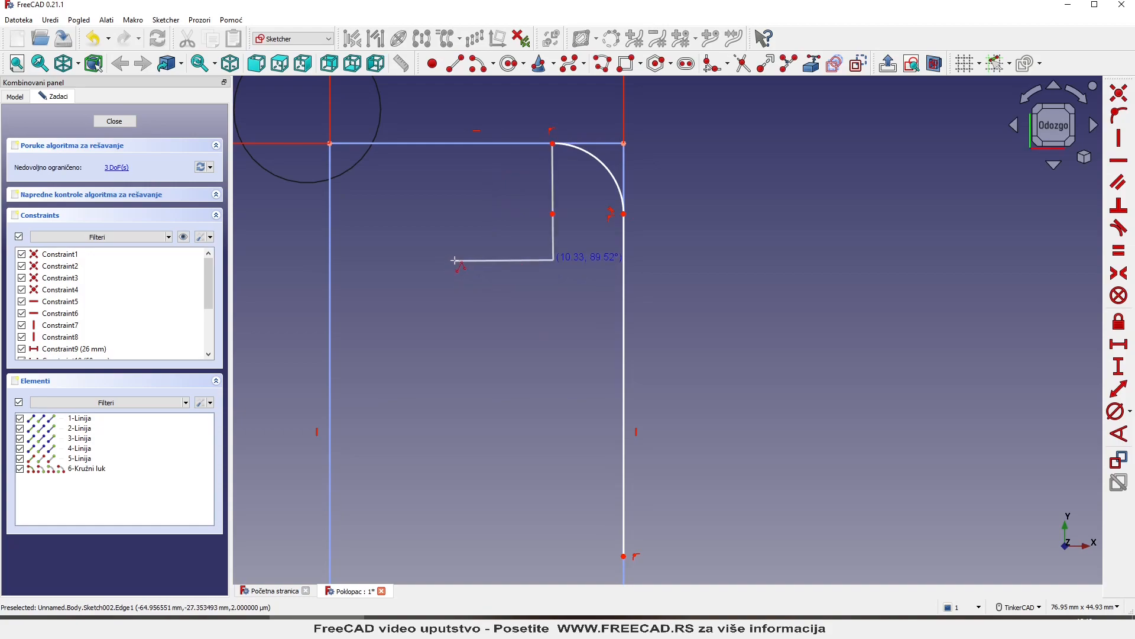
# - Continue the polyline with a line along the rectangle's top edge and a tangent arc of about 4 mm radius curving down at the upper left
pyautogui.press('m')
pyautogui.press('m')
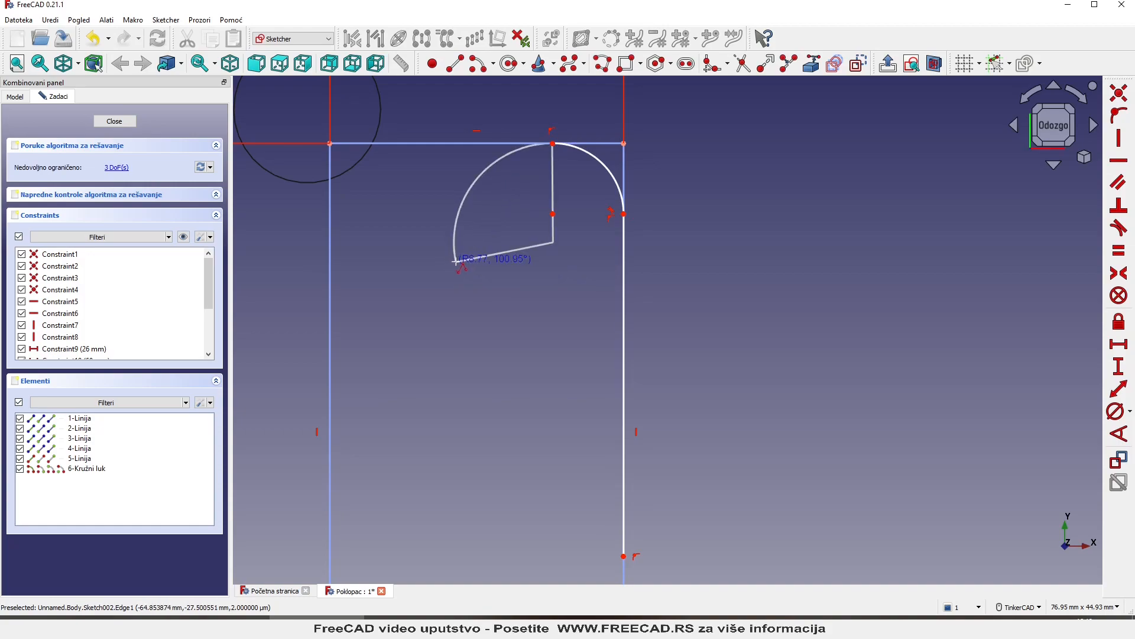
pyautogui.press('m')
pyautogui.press('m')
pyautogui.press('m')
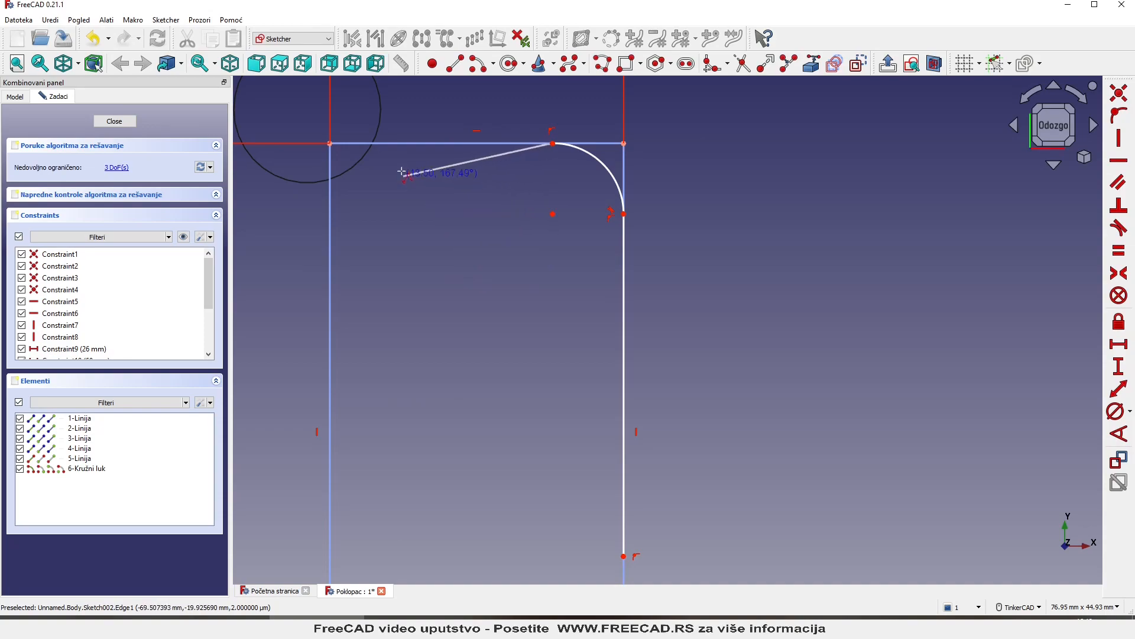
pyautogui.click(423, 142)
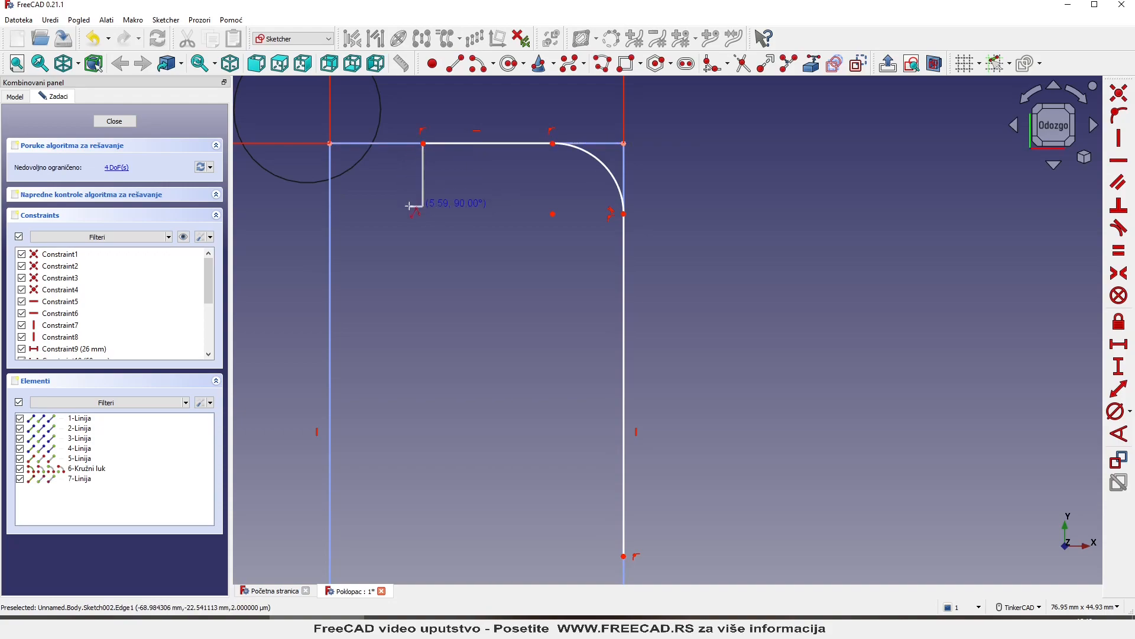
pyautogui.press('m')
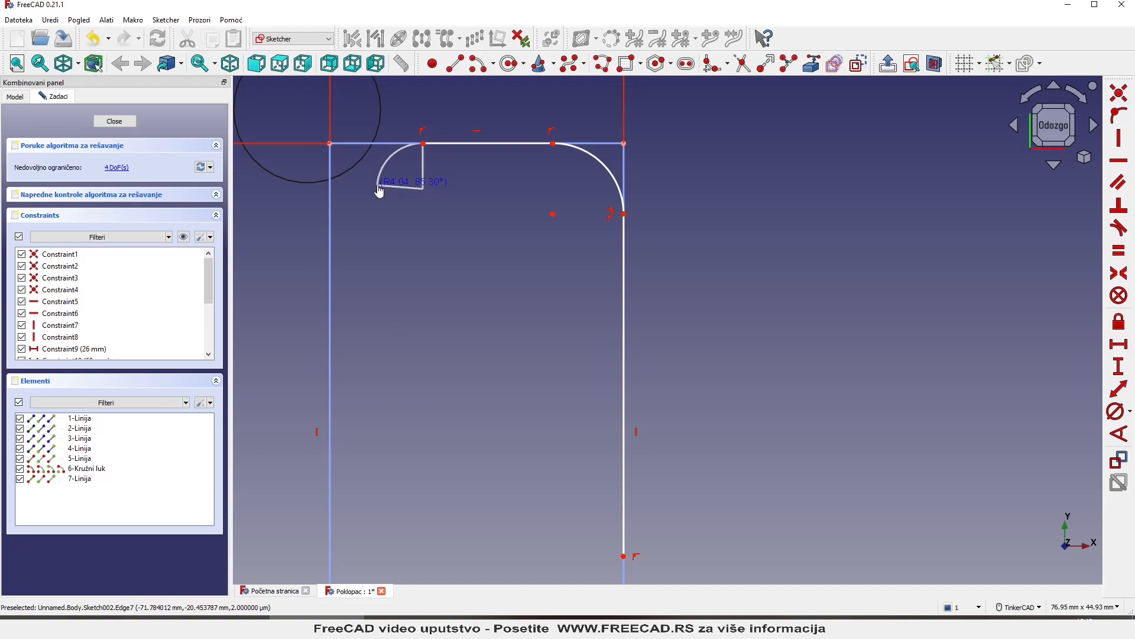
pyautogui.click(379, 189)
pyautogui.scroll(-2, 373, 287)
pyautogui.scroll(1, 370, 373)
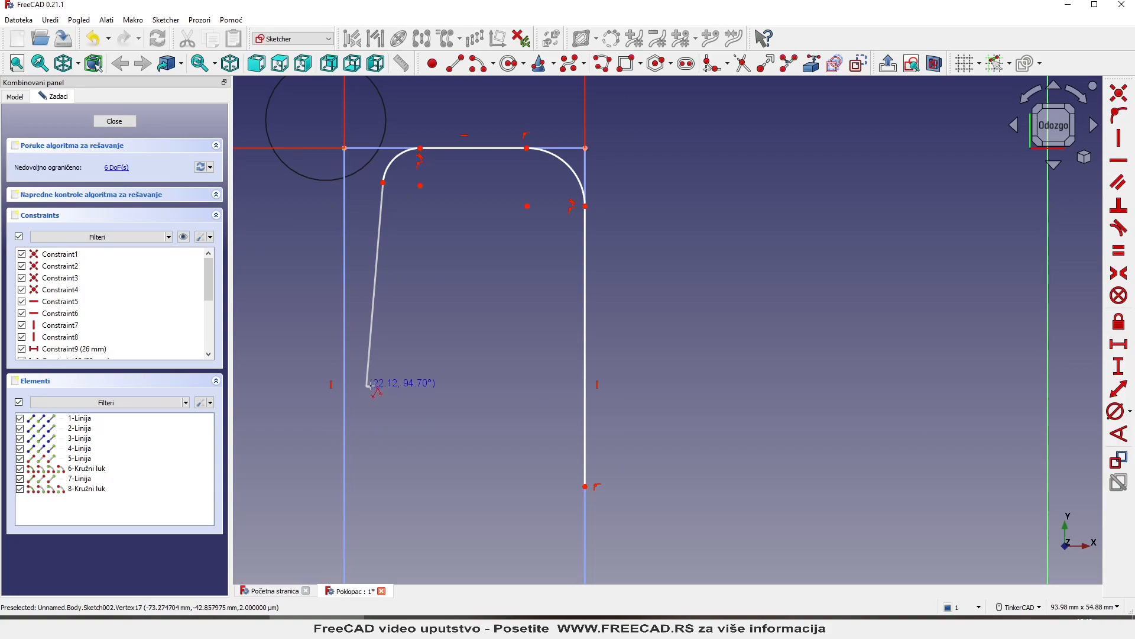
# - Extend the polyline with a slanted line about 22 mm down the left side and a tangent arc curving inward at the lower left
pyautogui.click(367, 382)
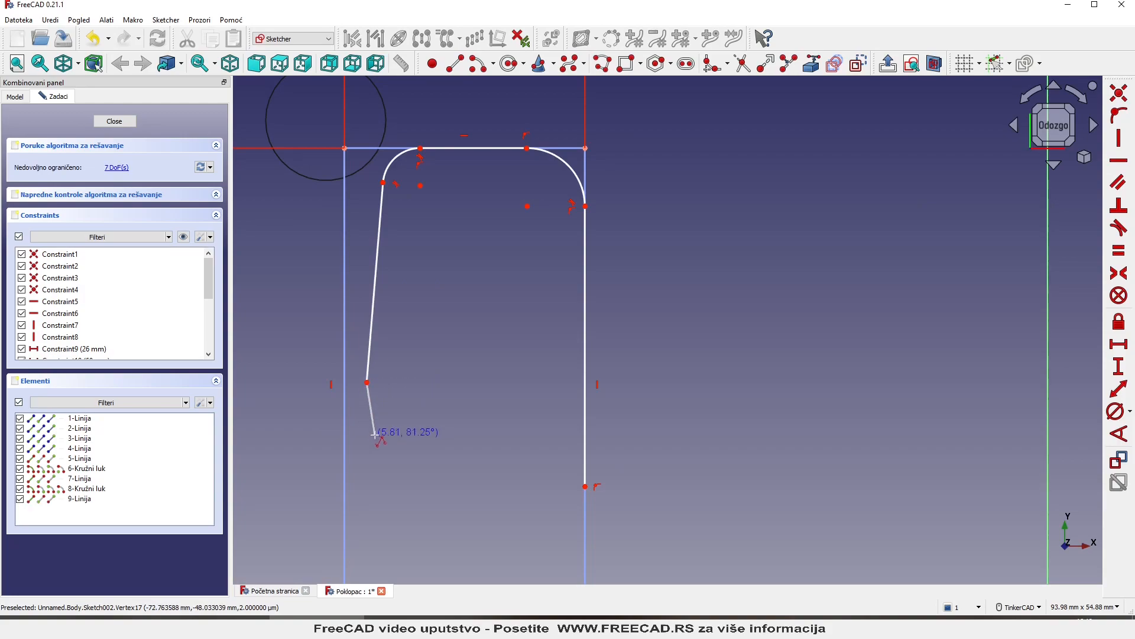
pyautogui.press('m')
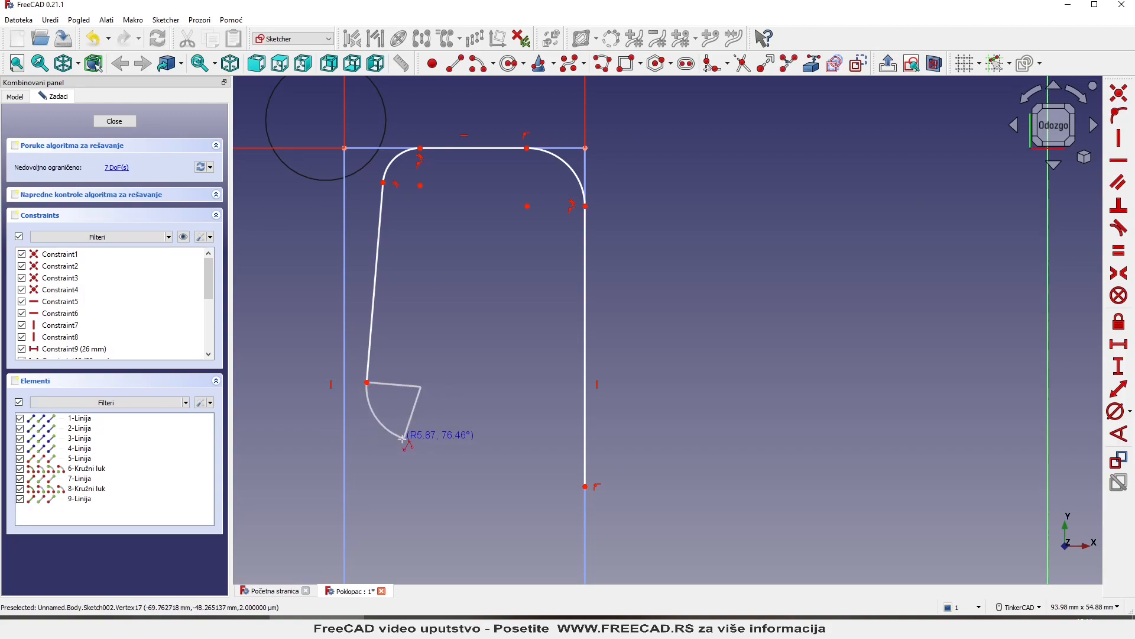
pyautogui.scroll(-3, 393, 444)
pyautogui.scroll(2, 386, 449)
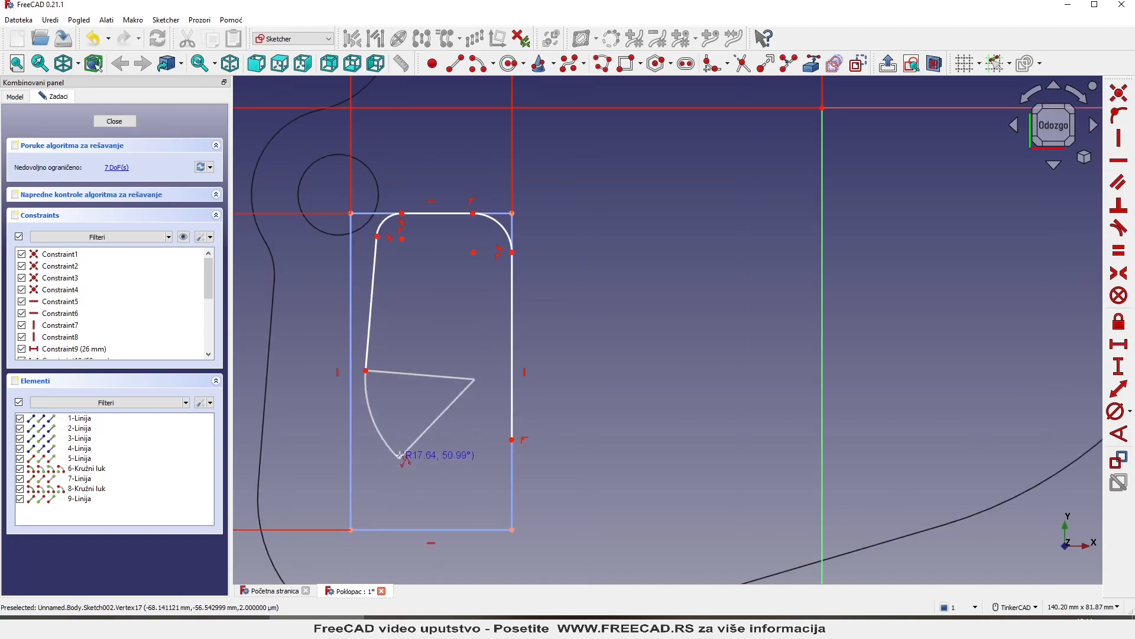
pyautogui.click(383, 428)
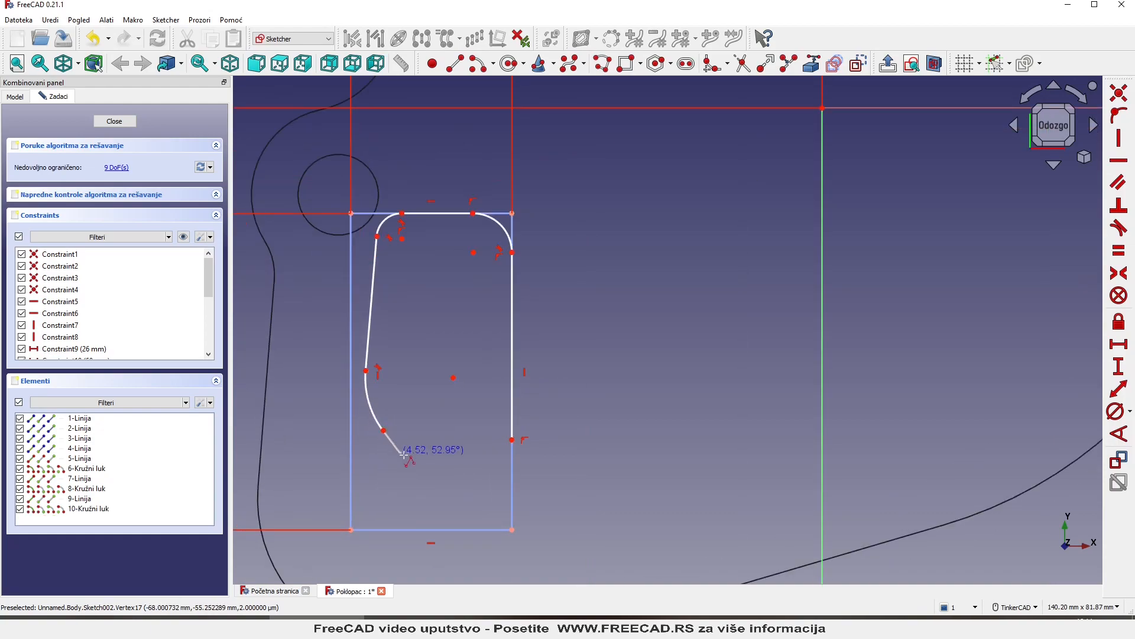
# - Close the polyline with a tangent line slanting down to the right and a tangent arc ending at the right line's lower endpoint
pyautogui.scroll(1, 413, 470)
pyautogui.scroll(-1, 402, 443)
pyautogui.scroll(3, 403, 442)
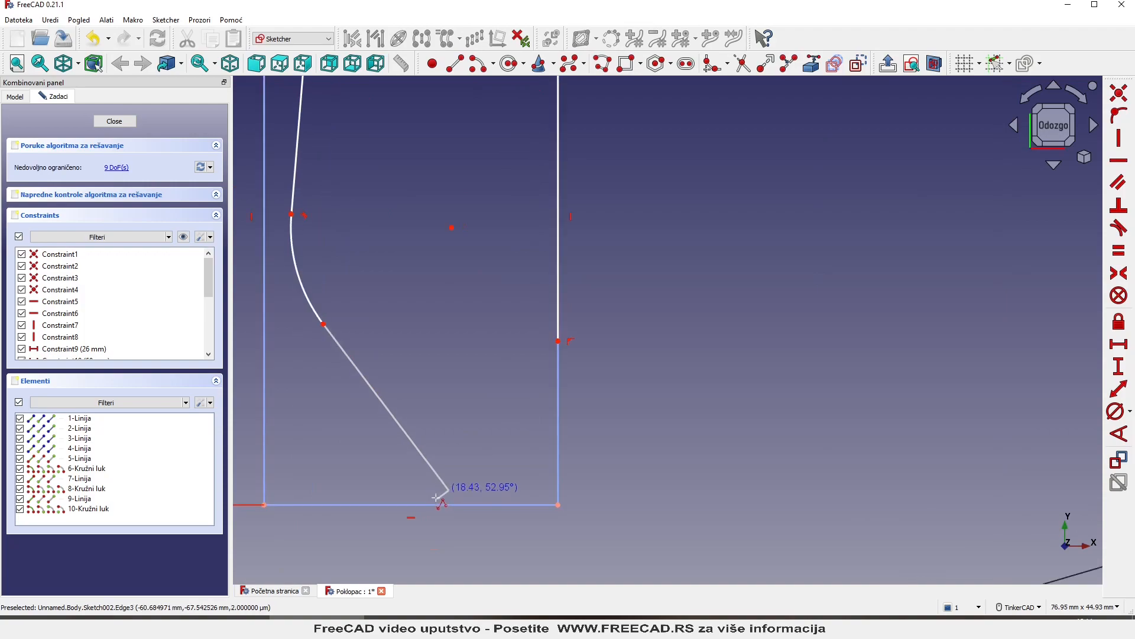
pyautogui.click(423, 455)
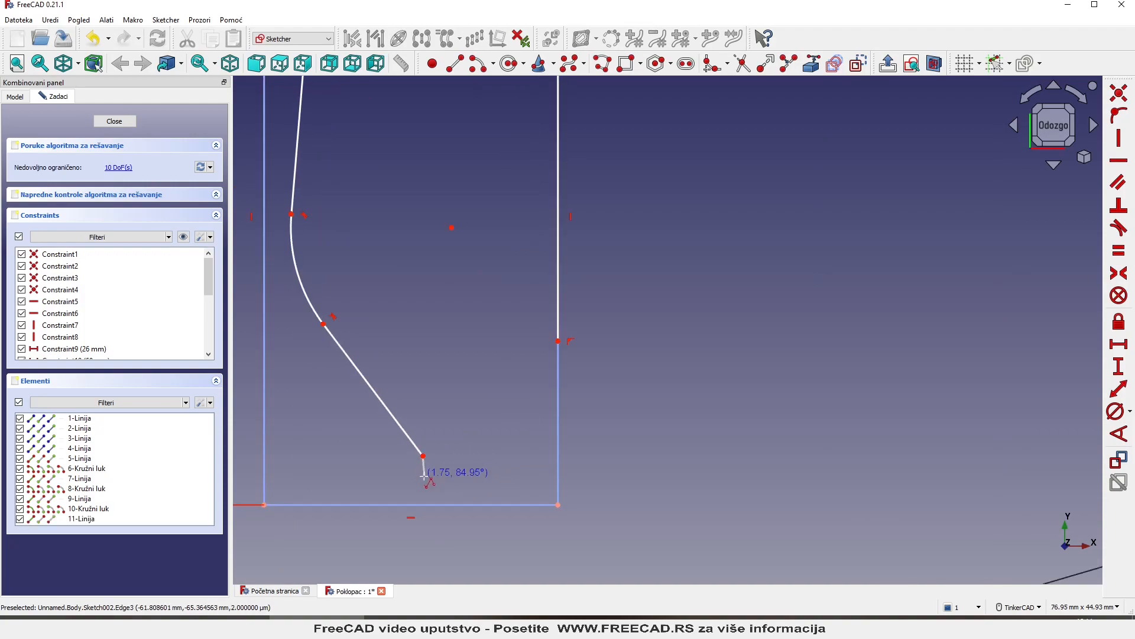
pyautogui.press('m')
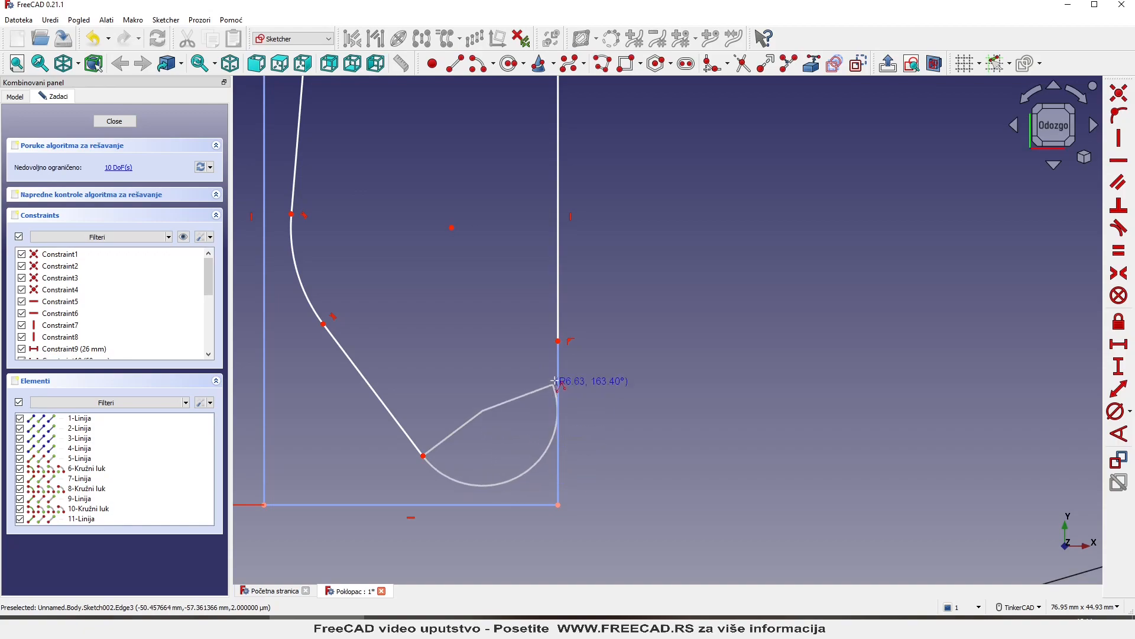
pyautogui.click(559, 342)
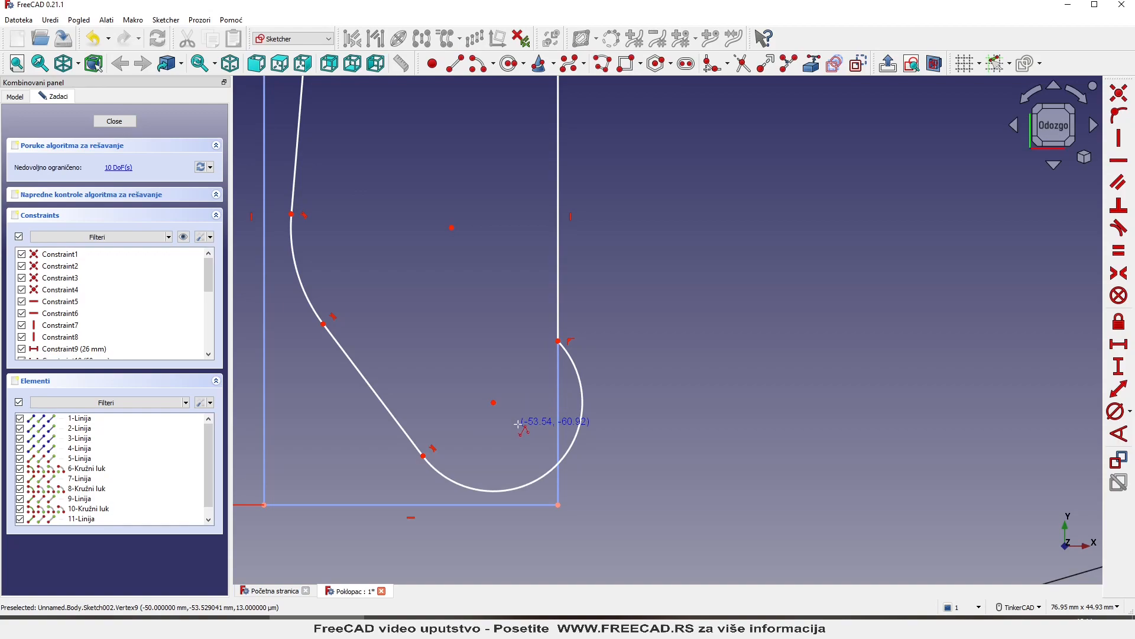
pyautogui.scroll(-3, 518, 423)
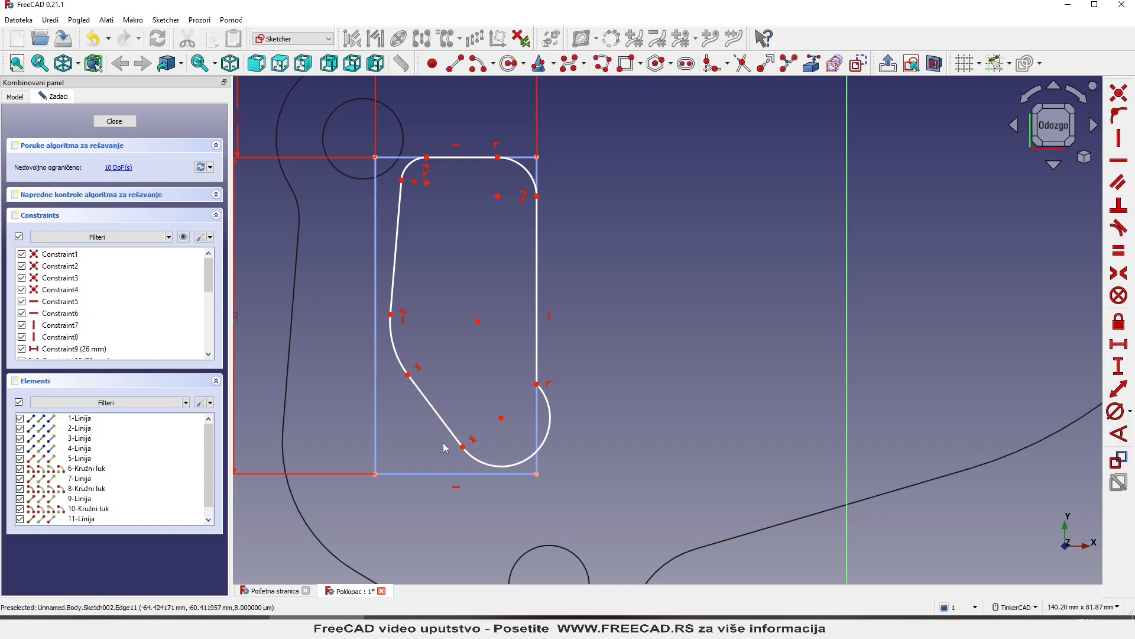
# - Make the profile's upper-left and upper-right corner arcs equal in radius
pyautogui.scroll(3, 415, 155)
pyautogui.click(404, 174)
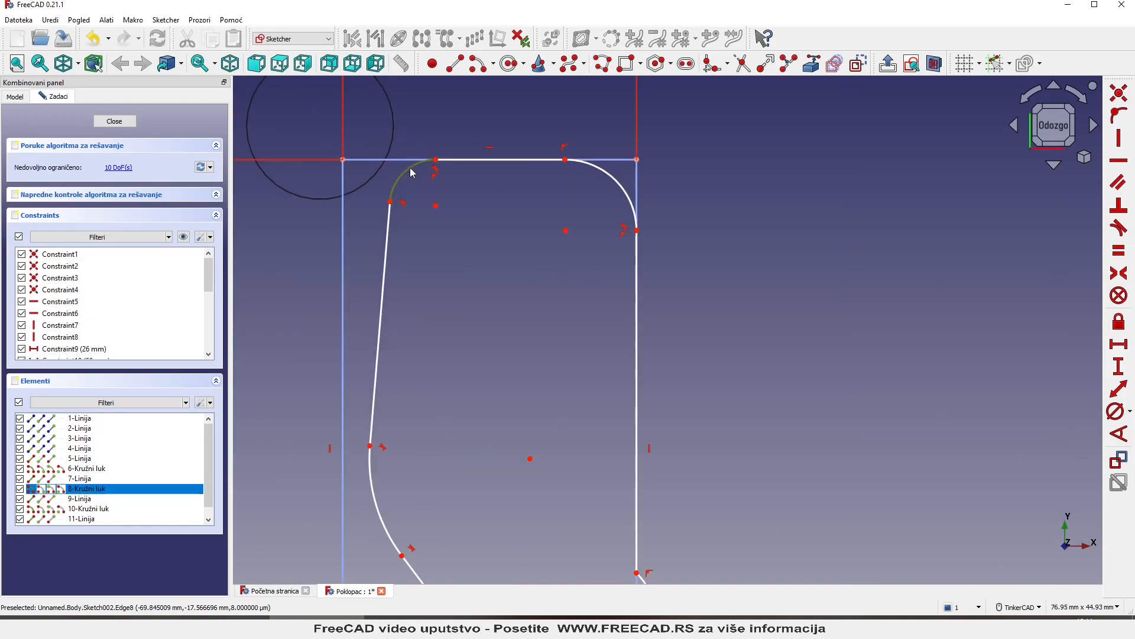
pyautogui.click(622, 186)
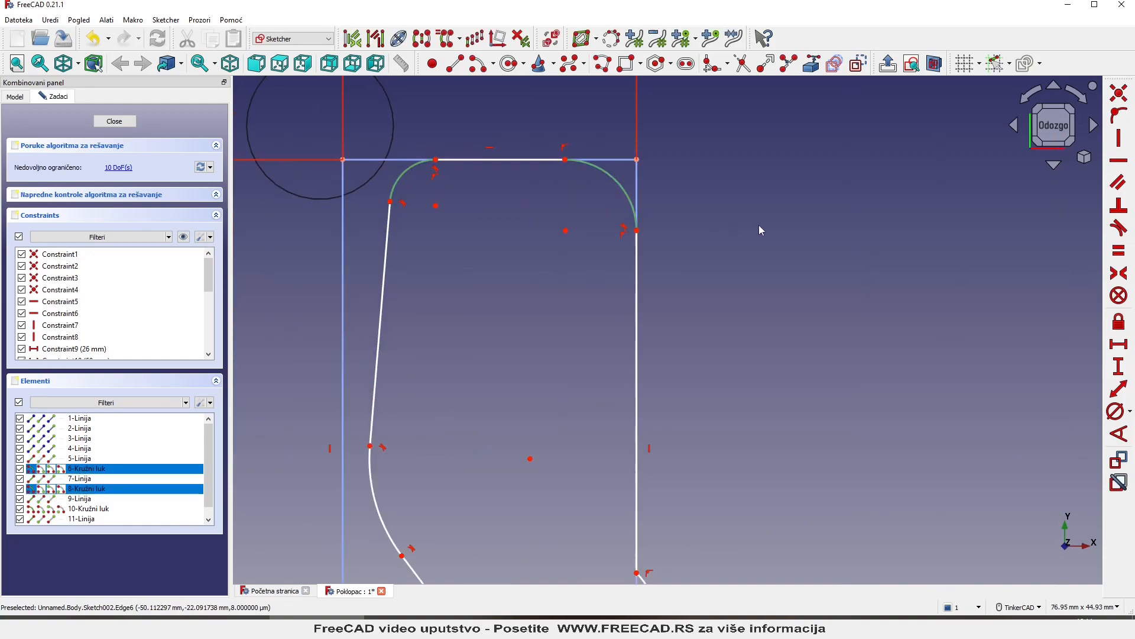
pyautogui.click(1118, 251)
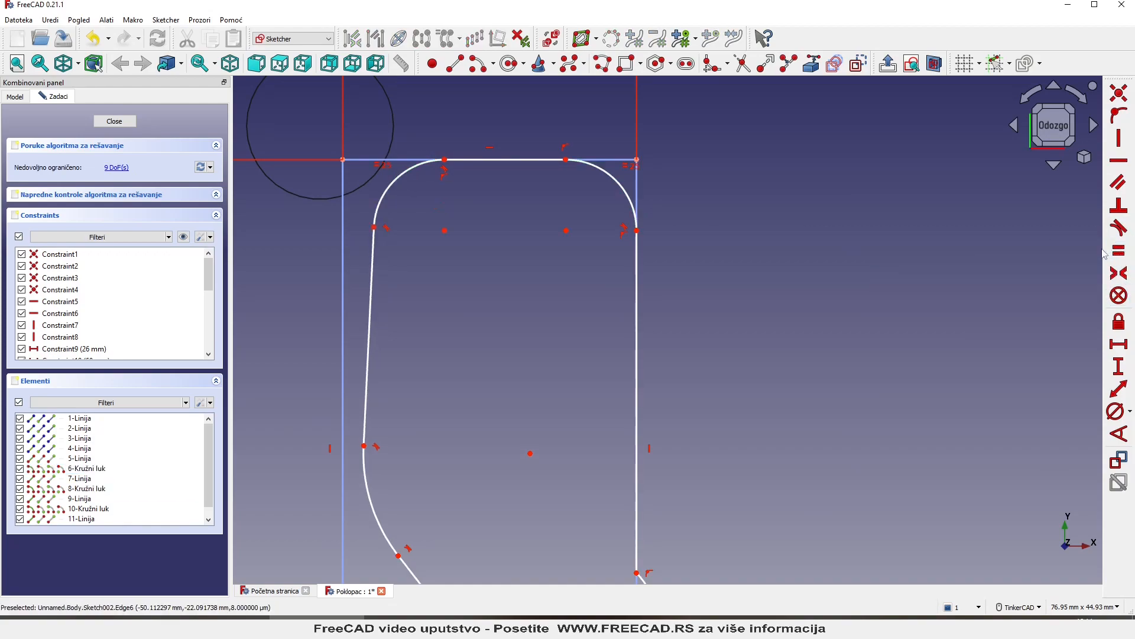
# - Set the radius of the profile's upper-right corner arc to 6 mm
pyautogui.scroll(-2, 600, 204)
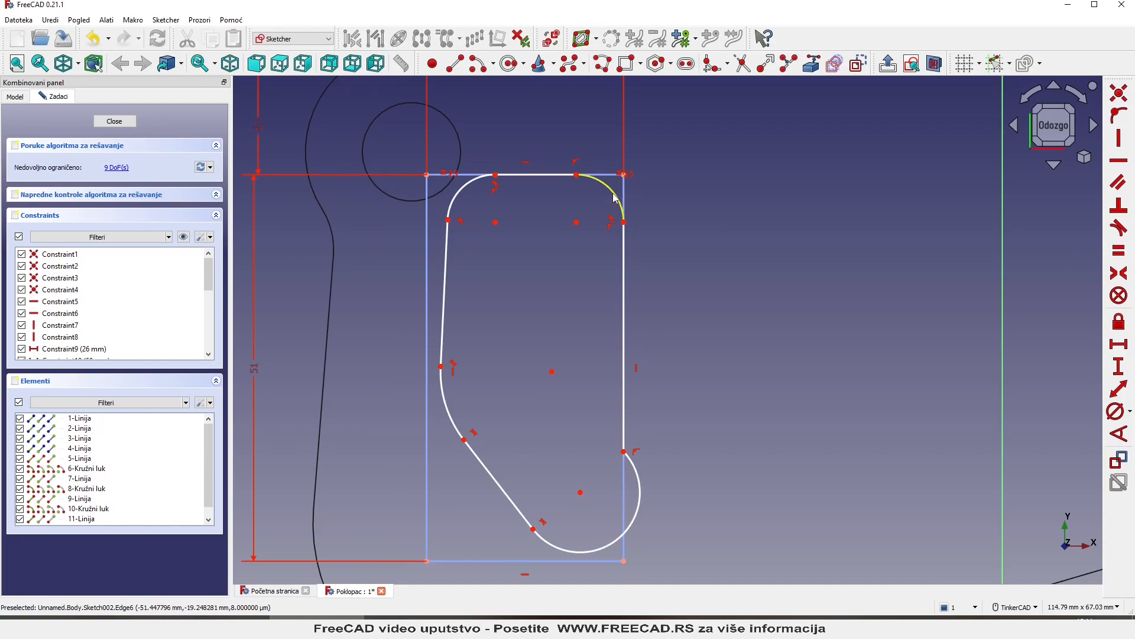
pyautogui.click(615, 199)
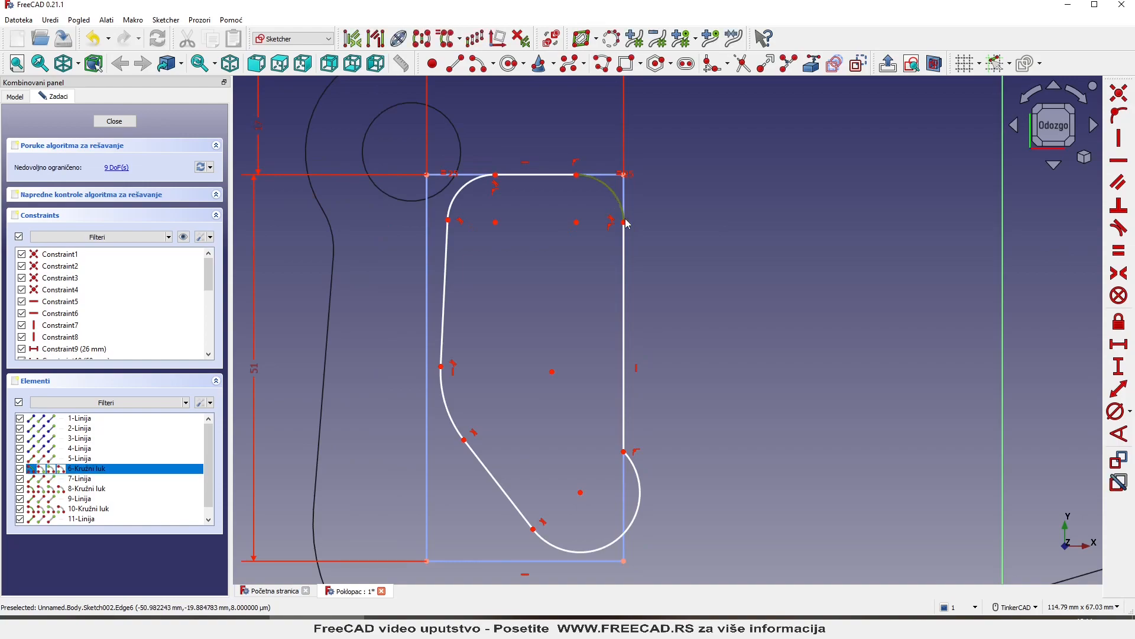
pyautogui.click(1127, 412)
pyautogui.click(1004, 412)
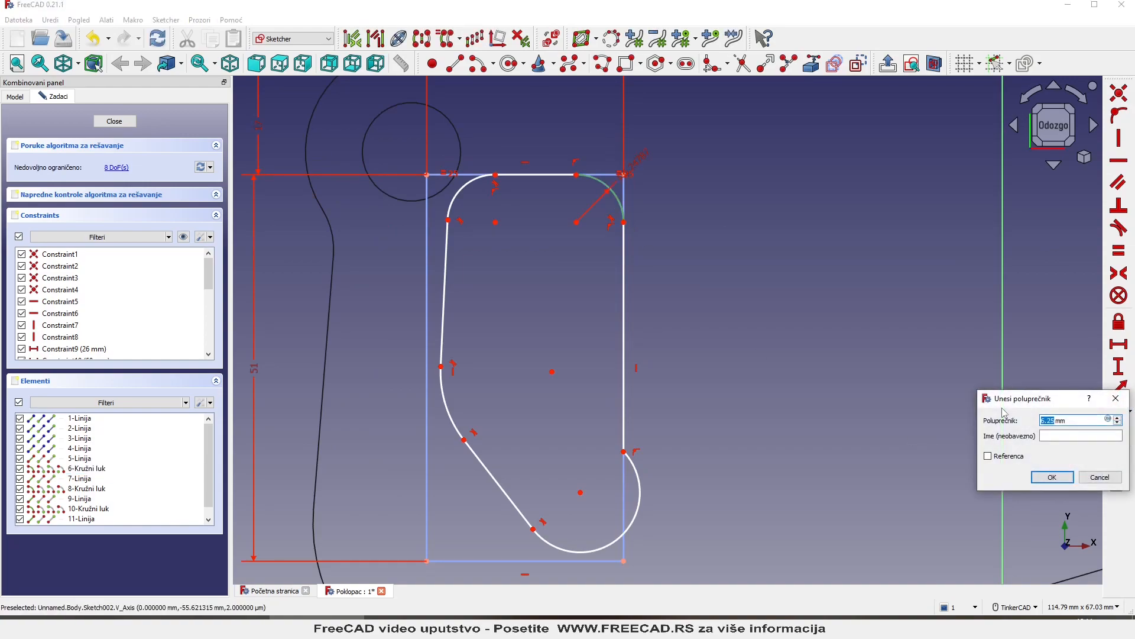
pyautogui.write('6')
pyautogui.press('Return')
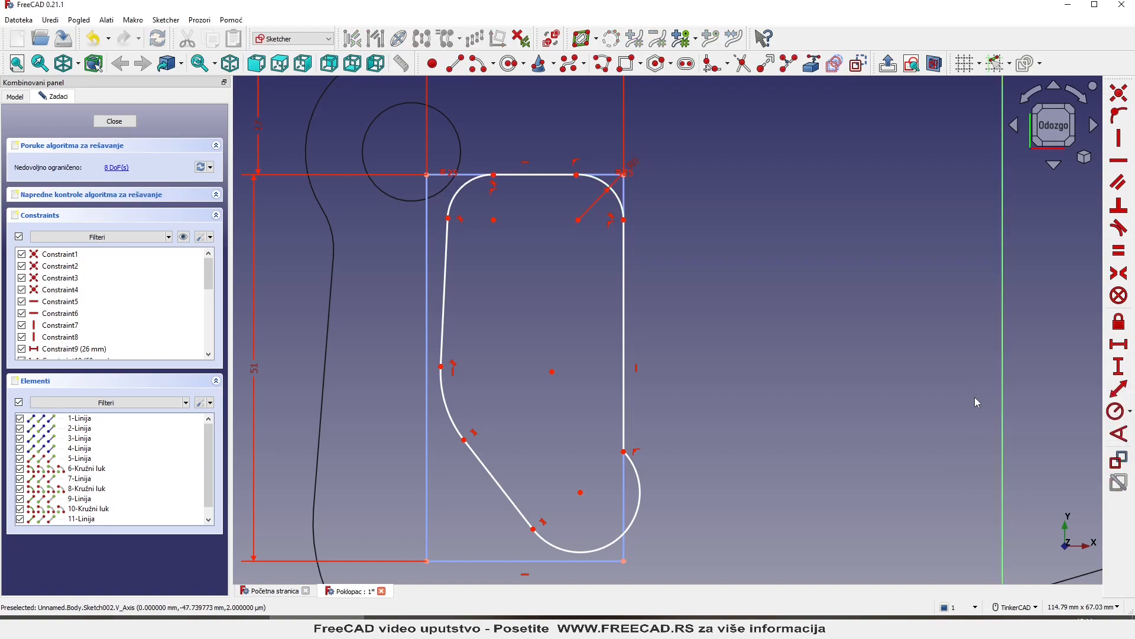
# - Make the profile's lower-left and lower-right arcs equal in radius and pull the lower-left arc outward past the rectangle's left edge
pyautogui.scroll(-2, 715, 335)
pyautogui.scroll(2, 539, 405)
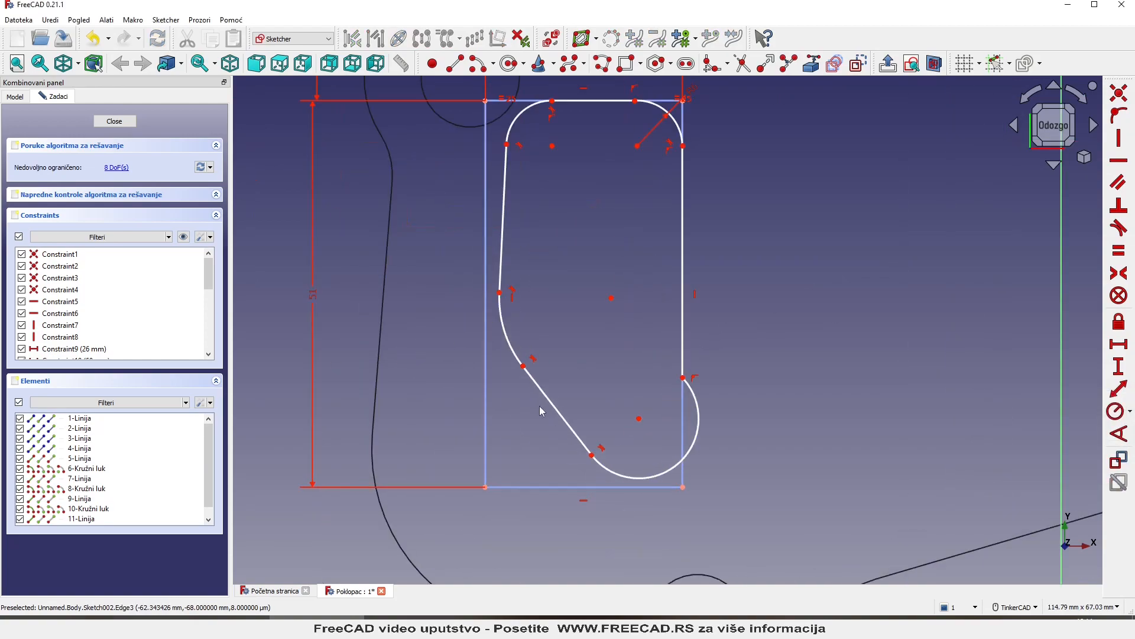
pyautogui.click(510, 341)
pyautogui.click(699, 421)
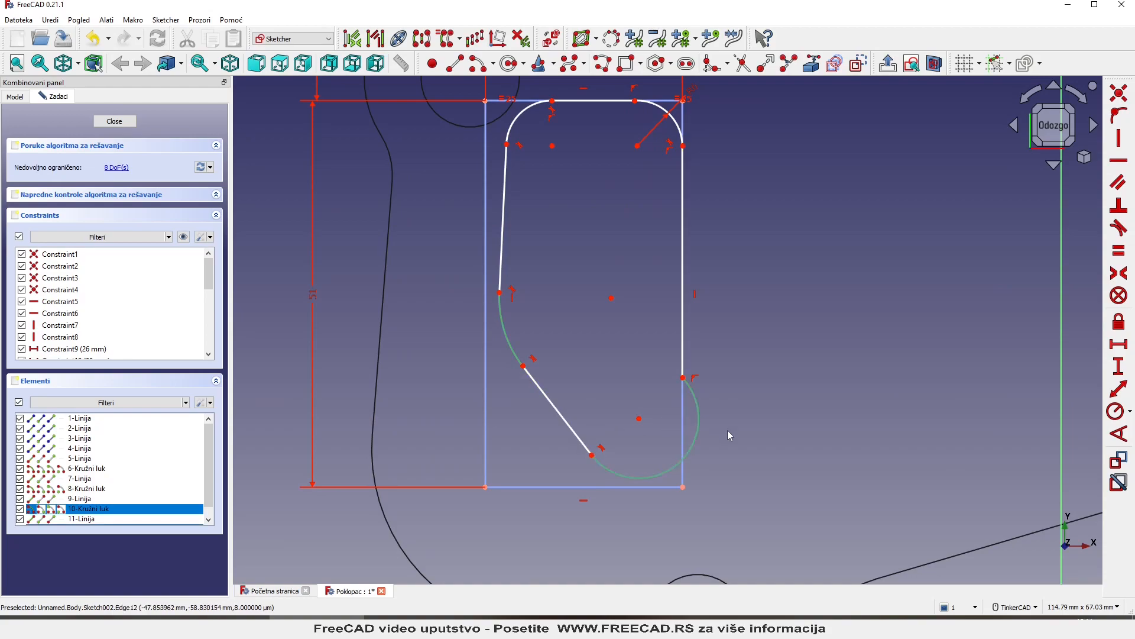
pyautogui.click(1119, 251)
pyautogui.moveTo(532, 355); pyautogui.dragTo(477, 340)
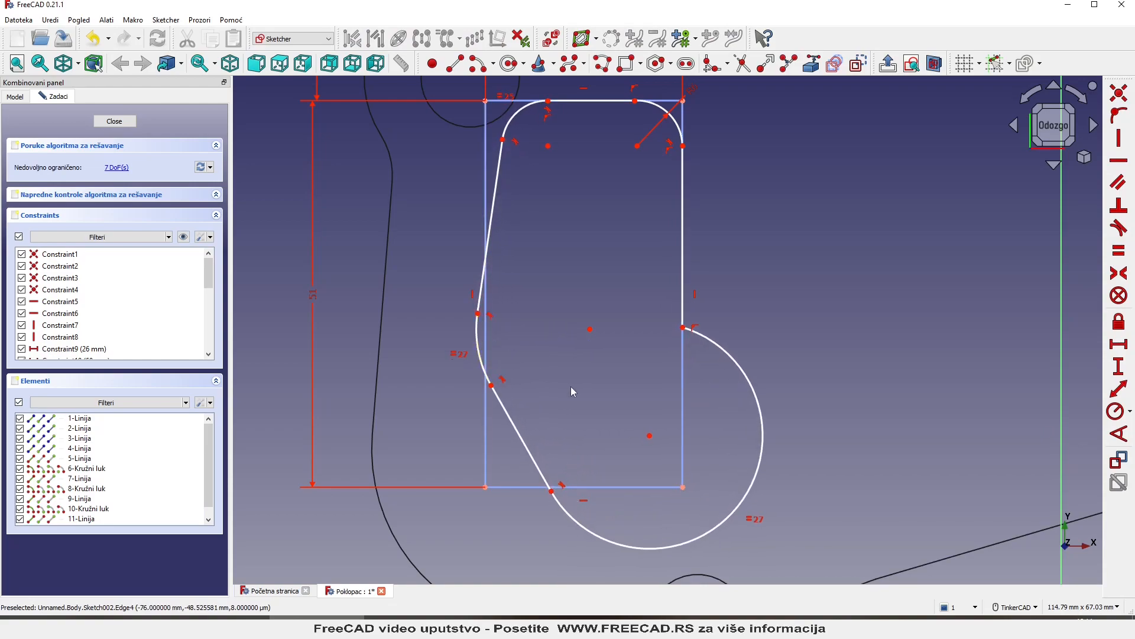
# - Set the lower-right arc's radius to 8 mm and pull the lower-left arc back out past the rectangle's left edge
pyautogui.click(762, 462)
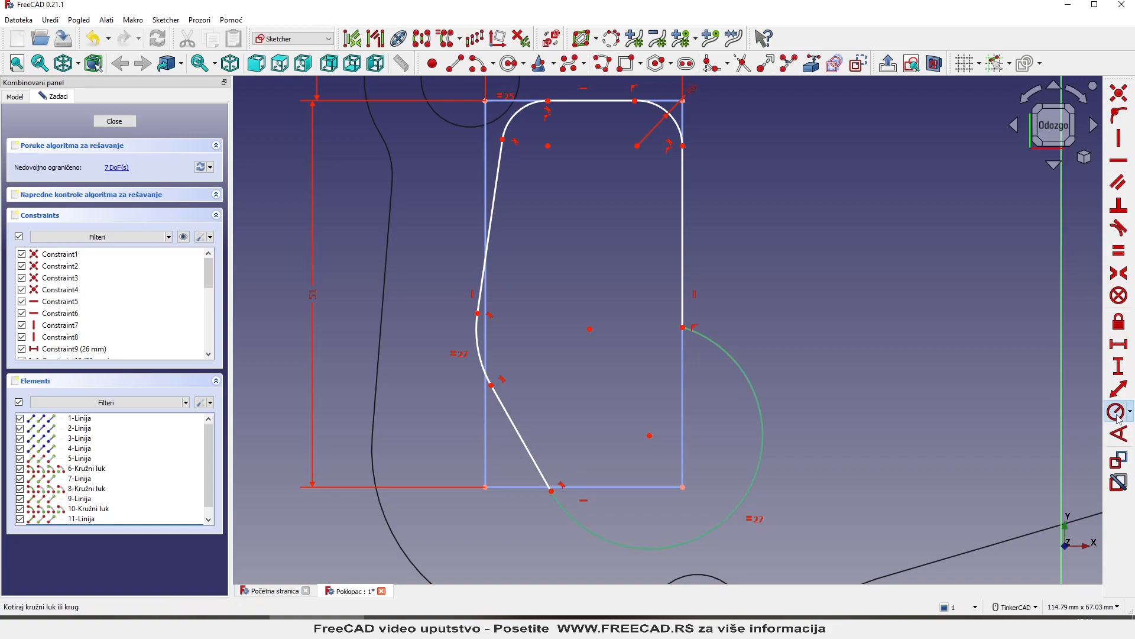
pyautogui.click(1117, 413)
pyautogui.press('Return')
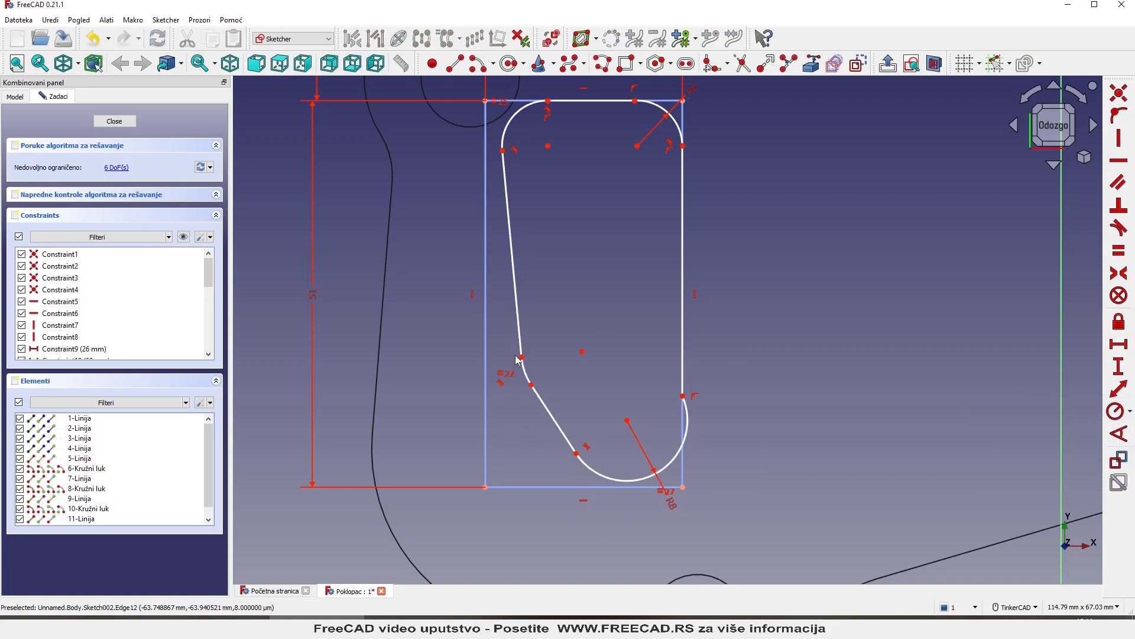
pyautogui.moveTo(518, 359); pyautogui.dragTo(474, 343)
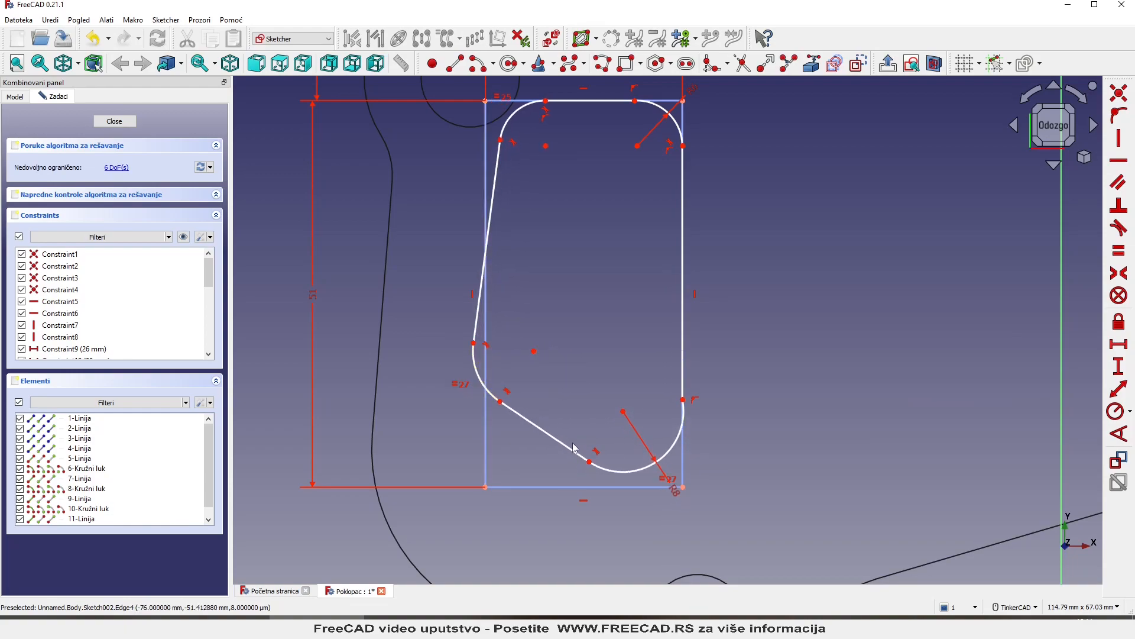
# - Make the profile's lower-right arc tangent to its vertical right line
pyautogui.scroll(2, 605, 472)
pyautogui.scroll(-3, 660, 472)
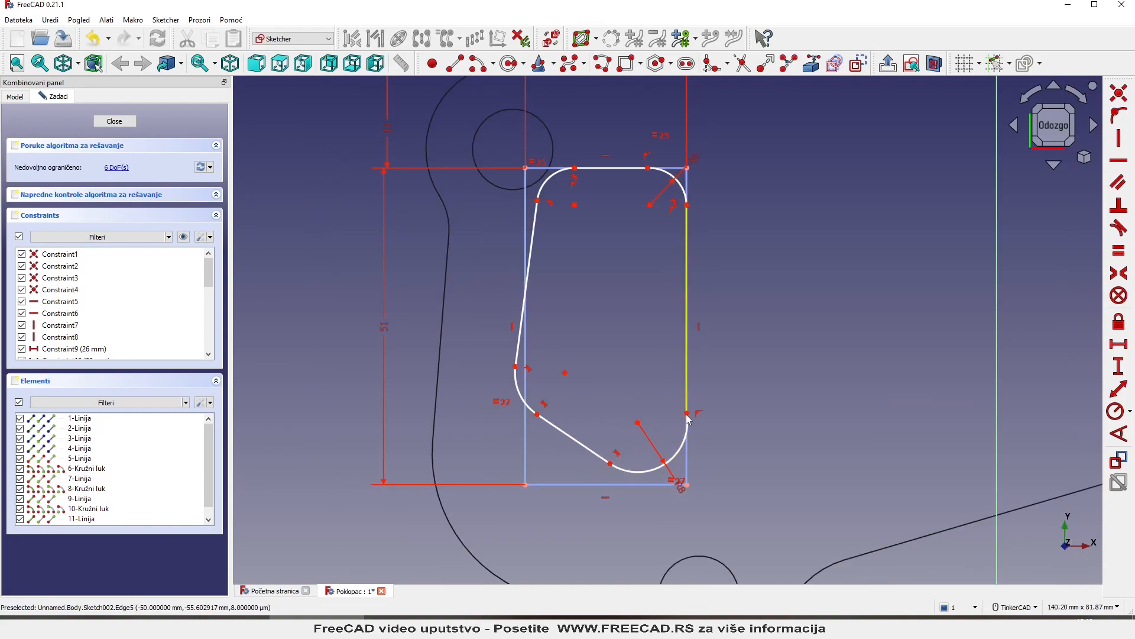
pyautogui.scroll(4, 688, 418)
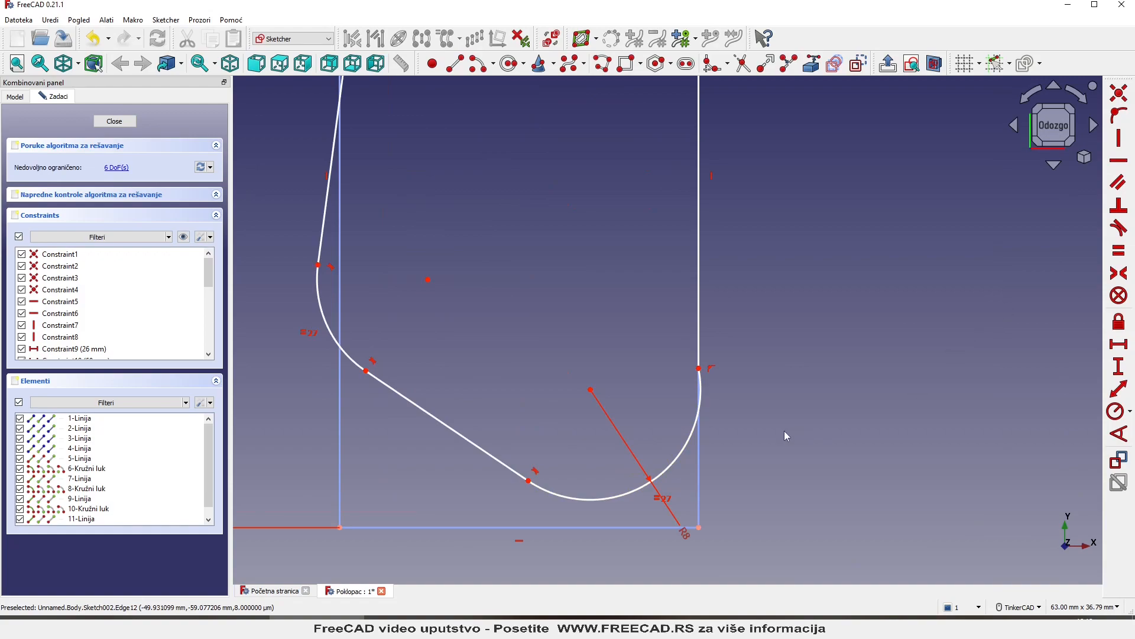
pyautogui.scroll(-3, 785, 432)
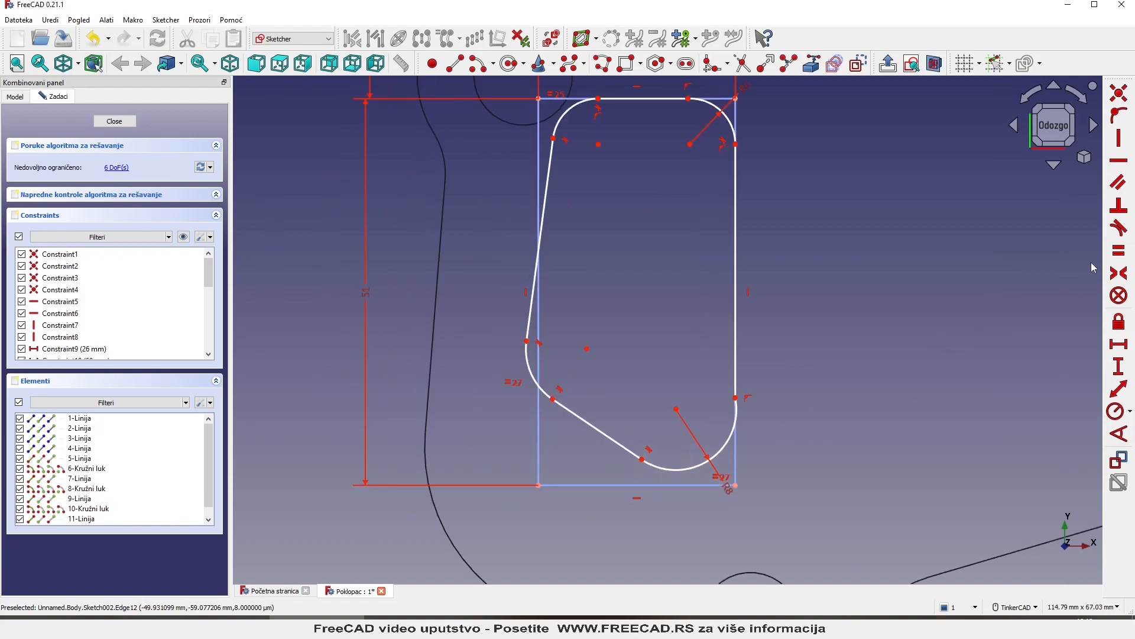
pyautogui.click(1119, 228)
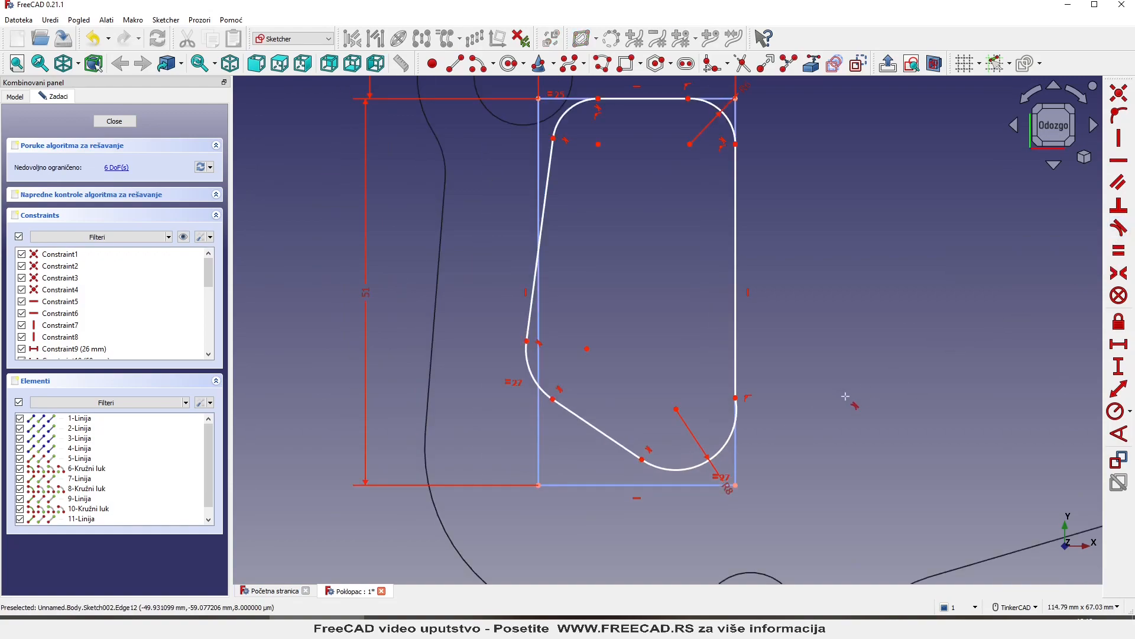
pyautogui.click(741, 415)
pyautogui.scroll(8, 739, 413)
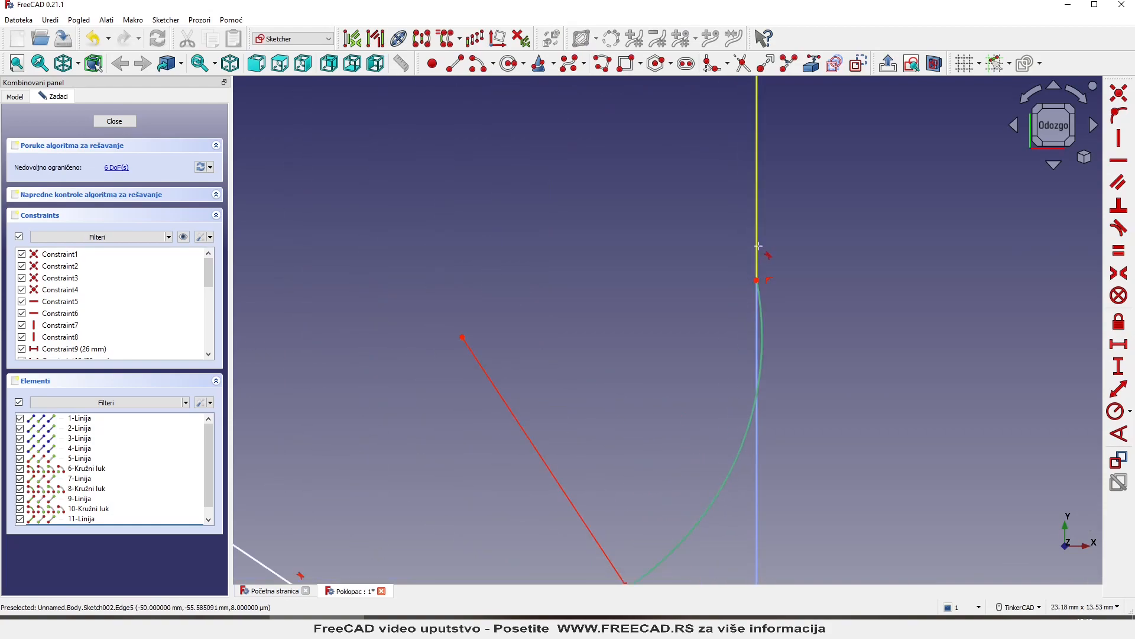
pyautogui.scroll(-8, 733, 411)
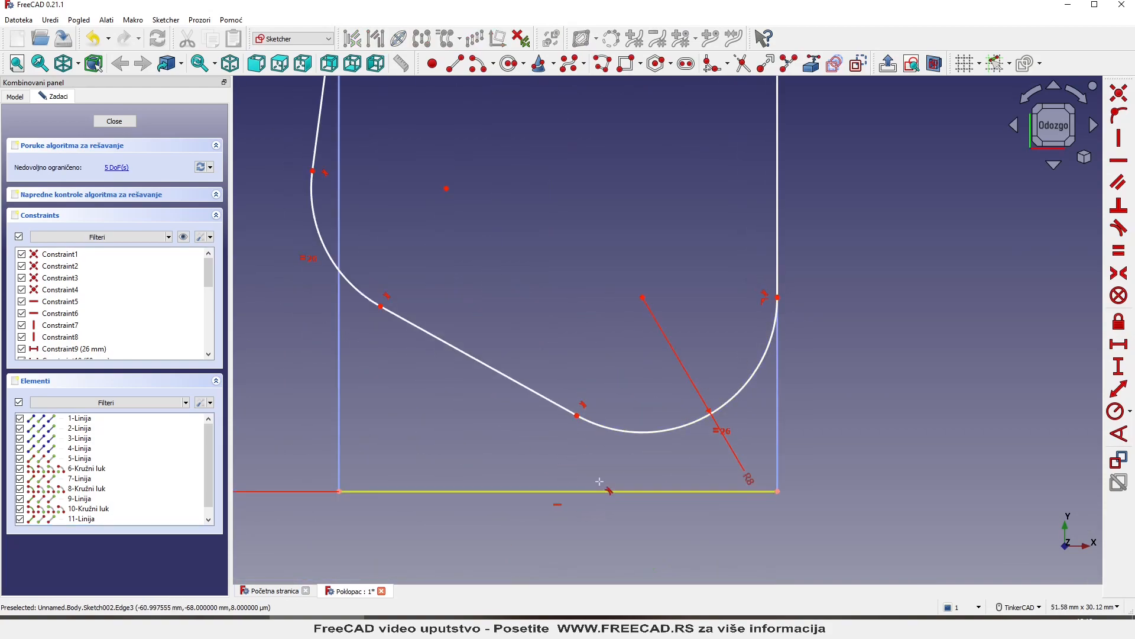
# - Make the lower-right arc tangent to the construction rectangle's bottom edge
pyautogui.click(646, 433)
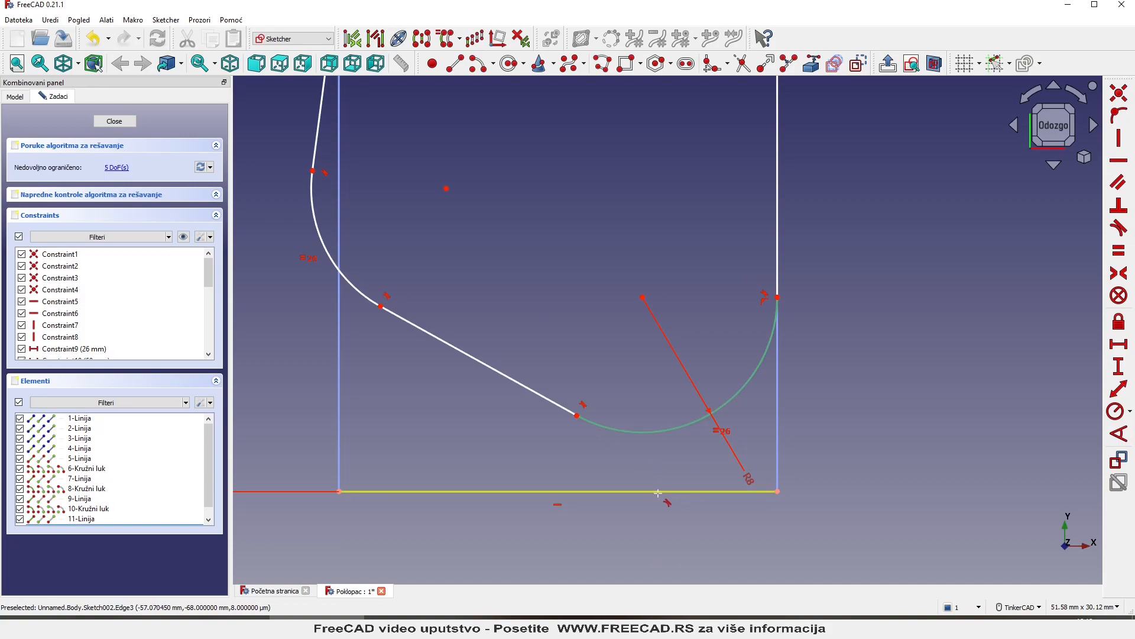
pyautogui.click(659, 492)
pyautogui.press('t')
pyautogui.scroll(-5, 680, 520)
pyautogui.scroll(4, 550, 378)
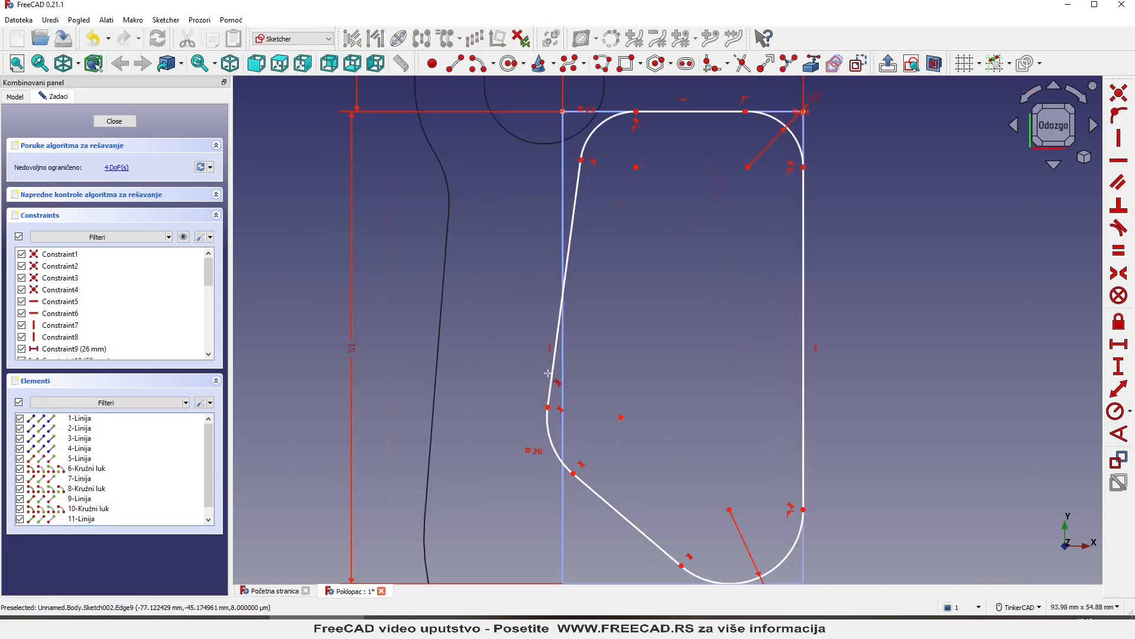
# - Make the profile's lower-left arc tangent to the construction rectangle's left edge
pyautogui.click(548, 450)
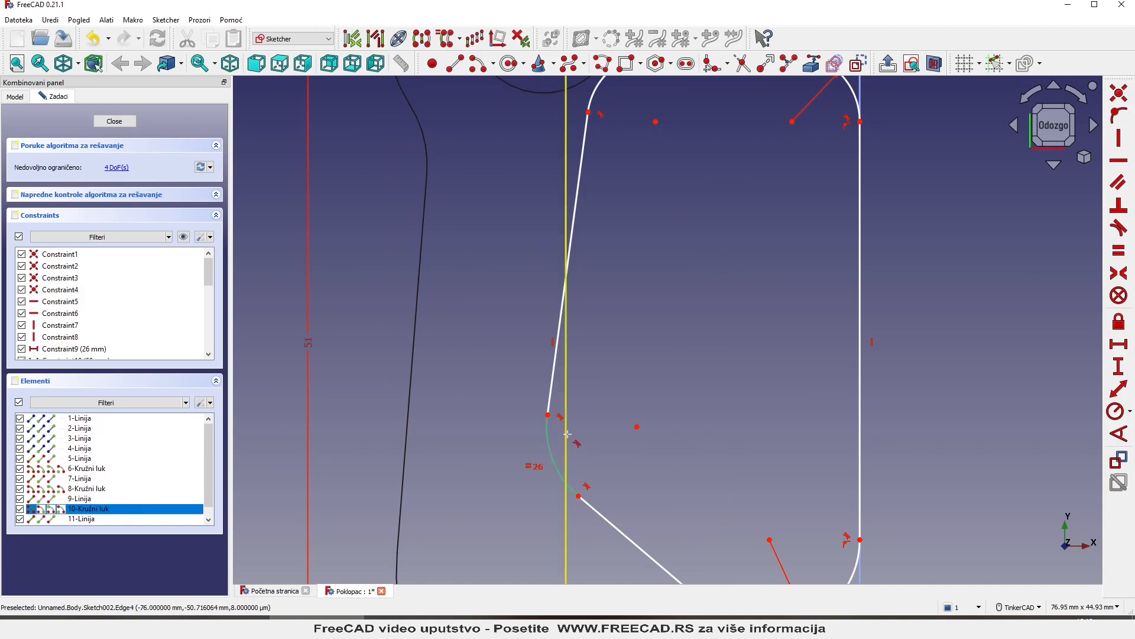
pyautogui.click(566, 434)
pyautogui.press('t')
pyautogui.scroll(-2, 567, 437)
pyautogui.scroll(4, 704, 169)
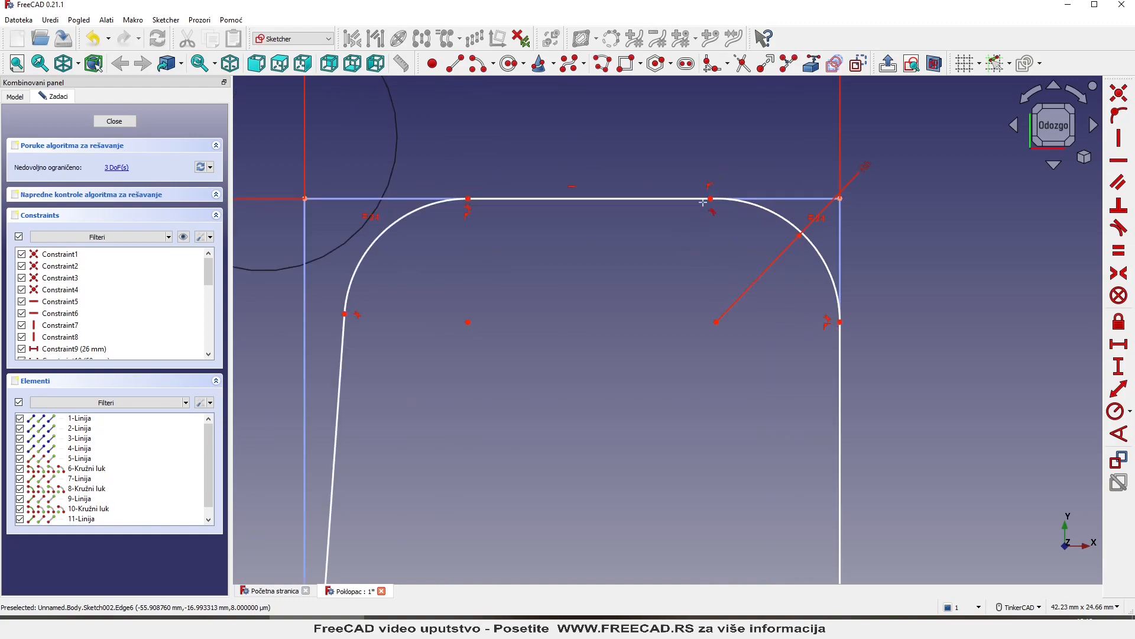
# - Make the profile's upper-right corner arc tangent to its horizontal top line
pyautogui.click(730, 200)
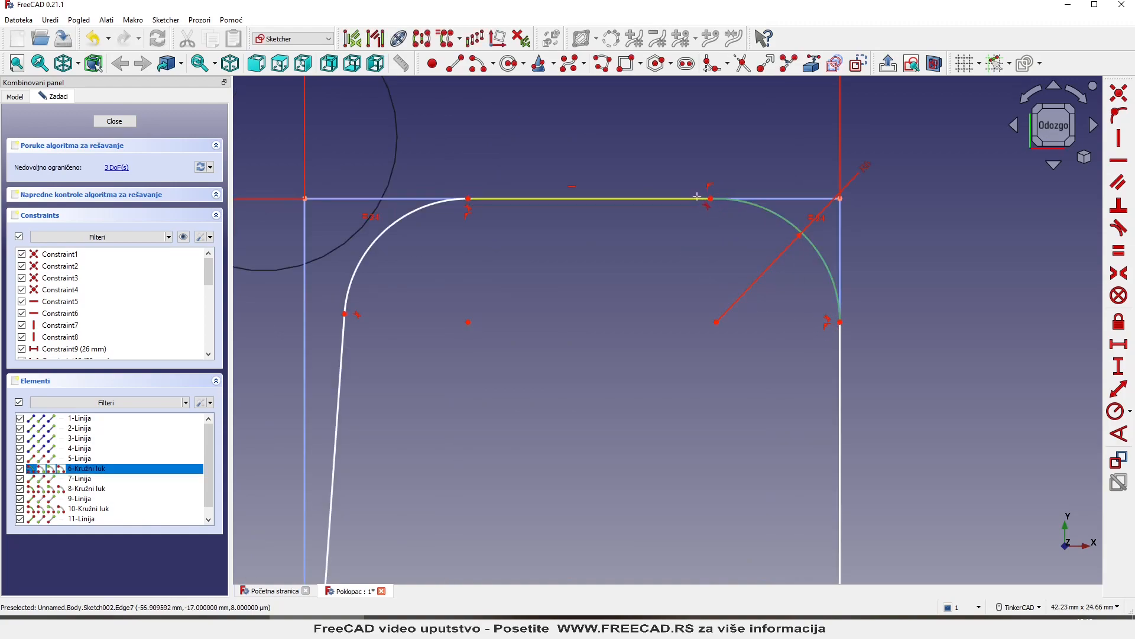
pyautogui.click(688, 199)
pyautogui.scroll(-3, 669, 216)
pyautogui.scroll(-2, 668, 217)
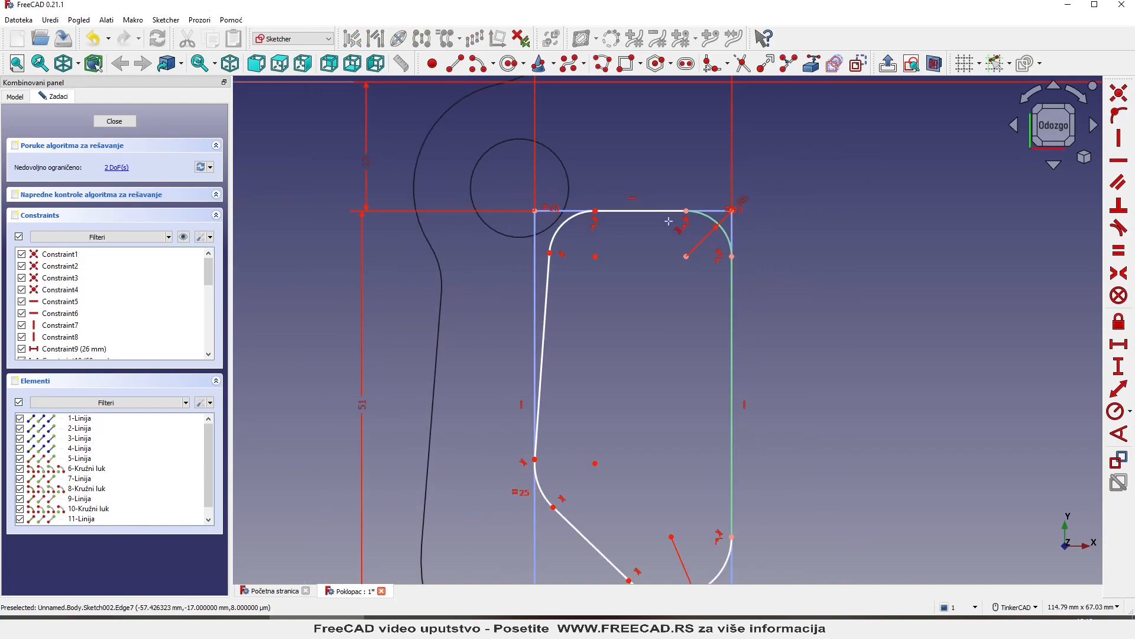
# - Set the angle between the profile's lower slanted line and the construction rectangle's bottom edge to 45°
pyautogui.scroll(5, 556, 254)
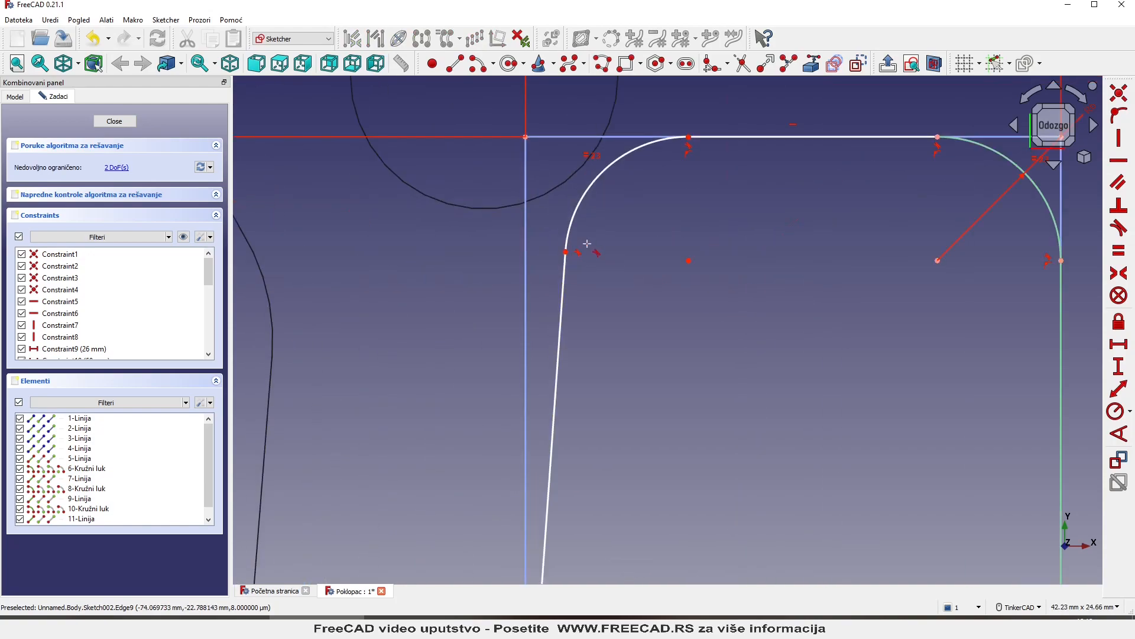
pyautogui.scroll(-4, 628, 204)
pyautogui.scroll(-3, 628, 204)
pyautogui.scroll(5, 618, 461)
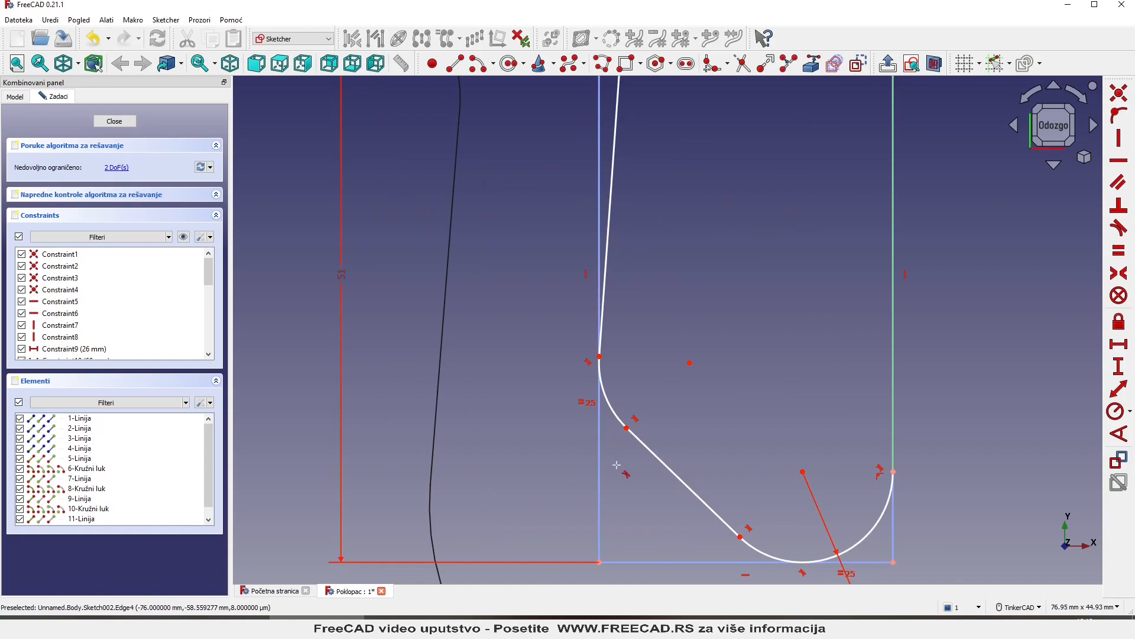
pyautogui.scroll(-2, 616, 459)
pyautogui.scroll(4, 670, 519)
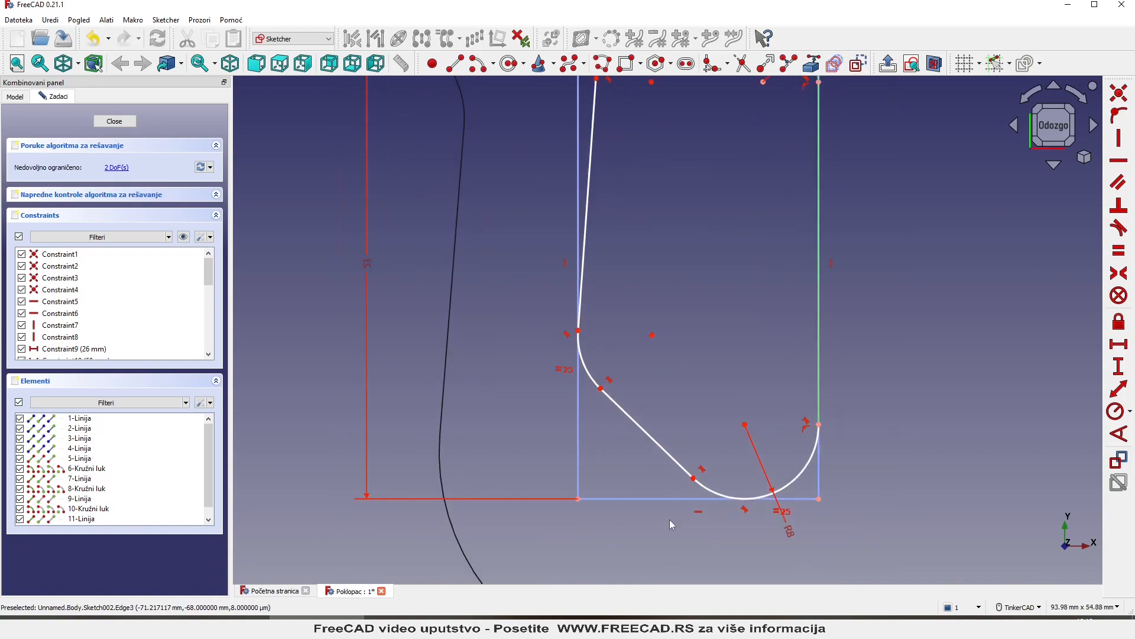
pyautogui.click(692, 447)
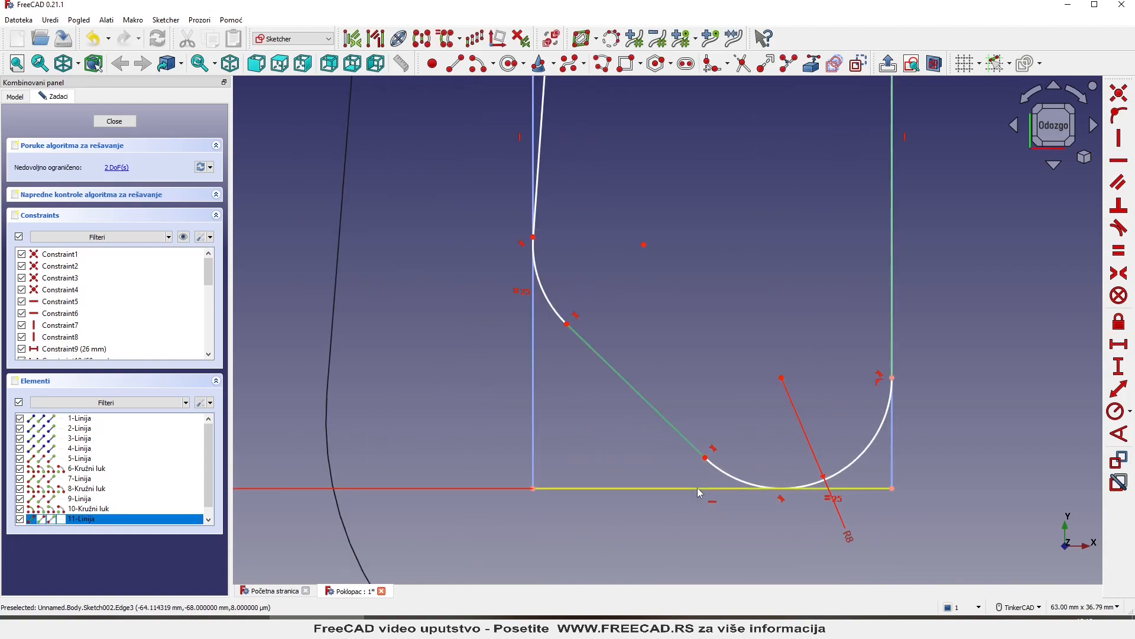
pyautogui.click(703, 489)
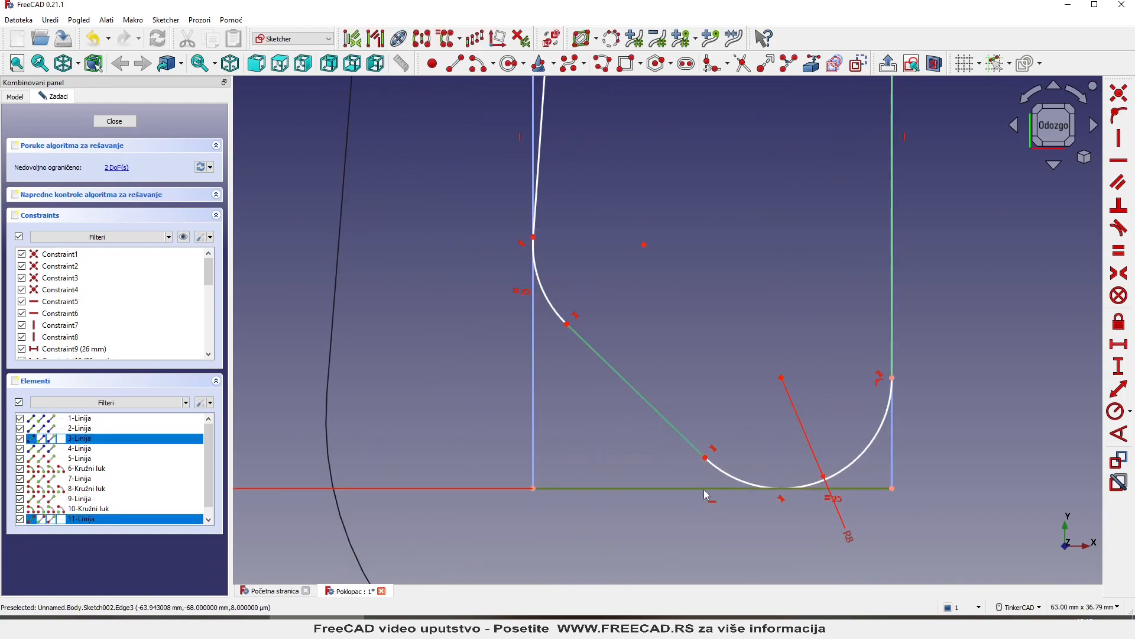
pyautogui.click(1119, 434)
pyautogui.write('45')
pyautogui.press('Return')
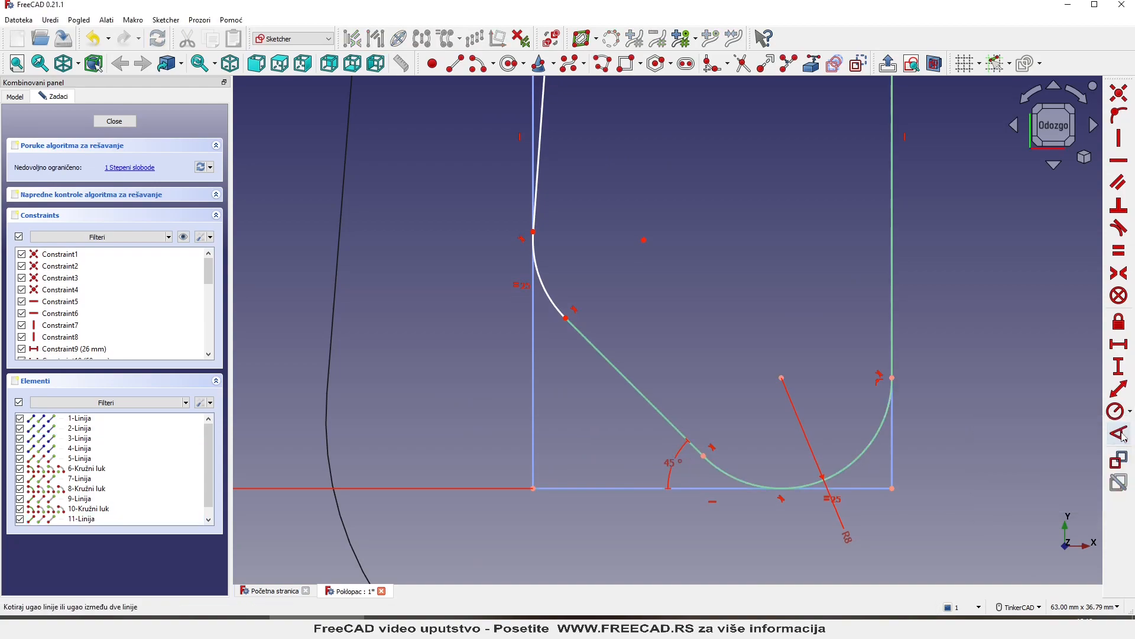
# - Set the angle between the profile's slanted left line and the construction rectangle's left edge to 5°
pyautogui.scroll(-3, 648, 505)
pyautogui.scroll(1, 560, 230)
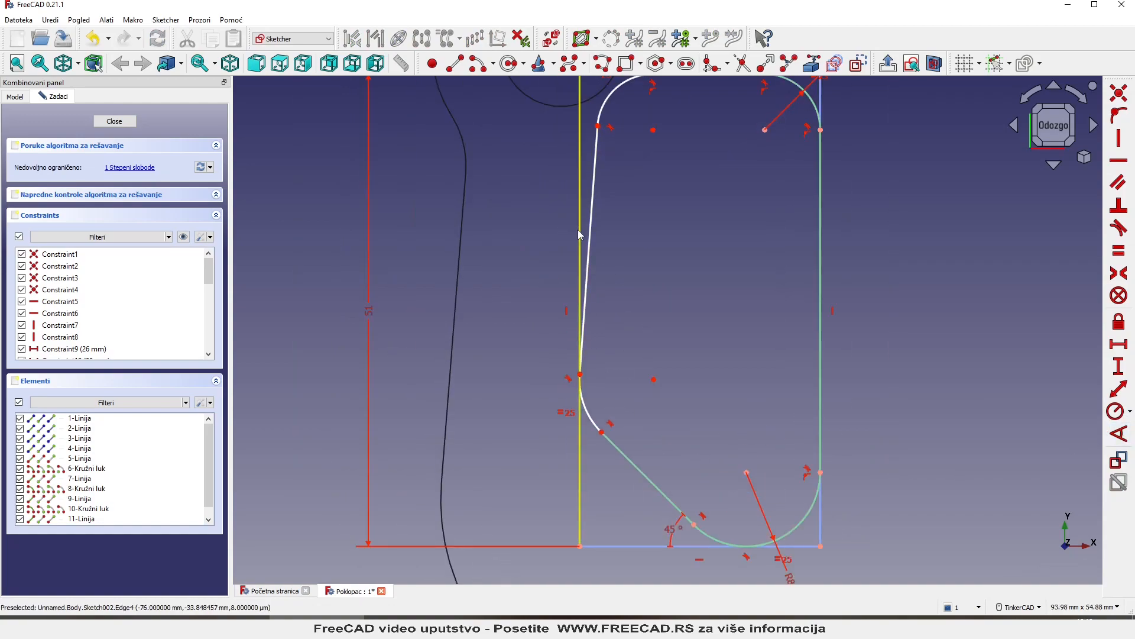
pyautogui.click(579, 235)
pyautogui.click(593, 236)
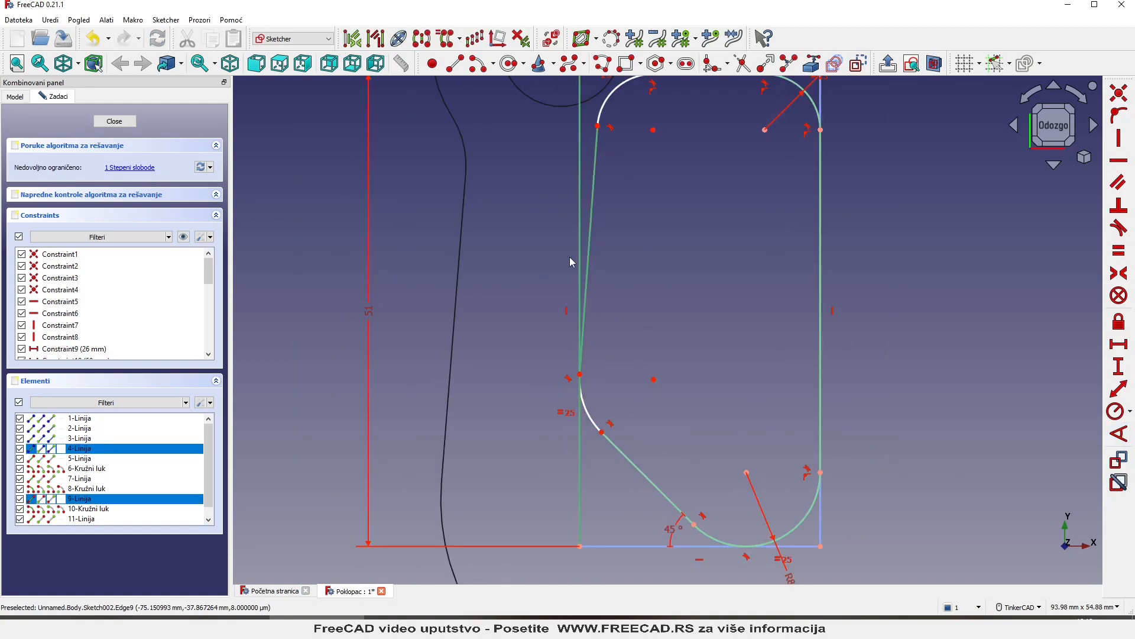
pyautogui.scroll(-1, 619, 389)
pyautogui.scroll(-1, 619, 389)
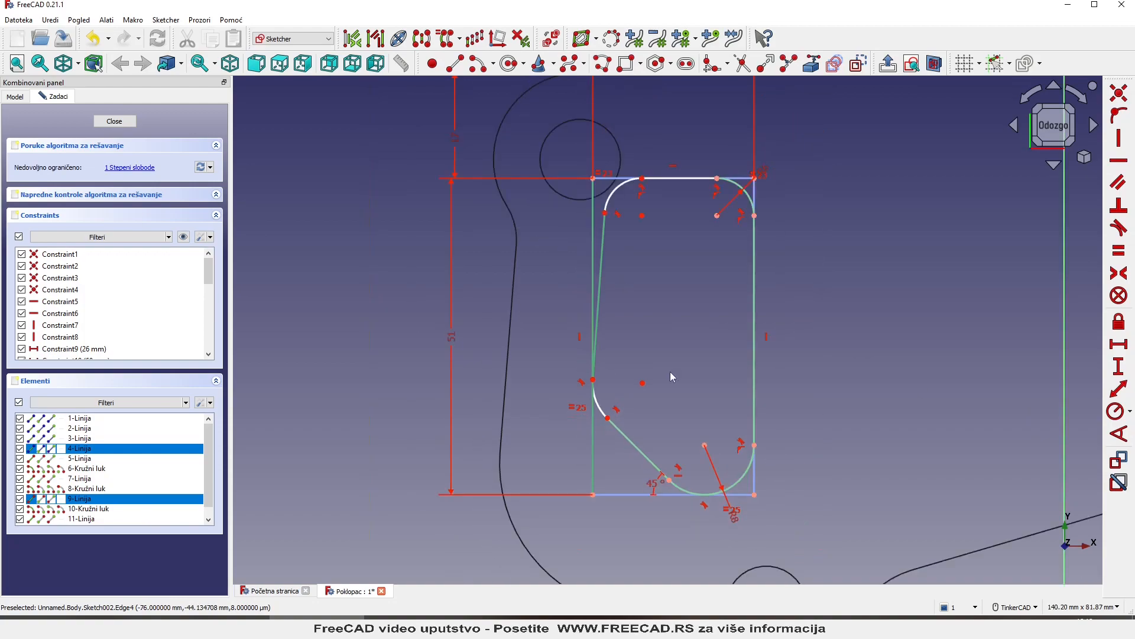
pyautogui.click(1123, 436)
pyautogui.write('5')
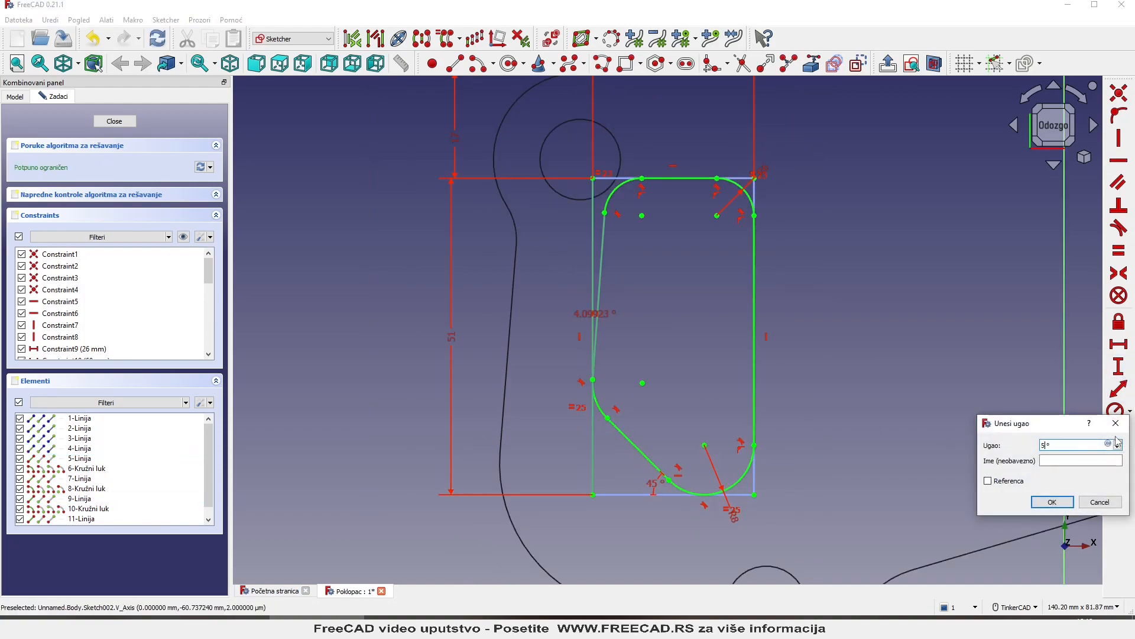
pyautogui.press('Return')
# - Change the vertical distance from the horizontal axis to the construction rectangle's top edge to 27 mm
pyautogui.scroll(-1, 671, 409)
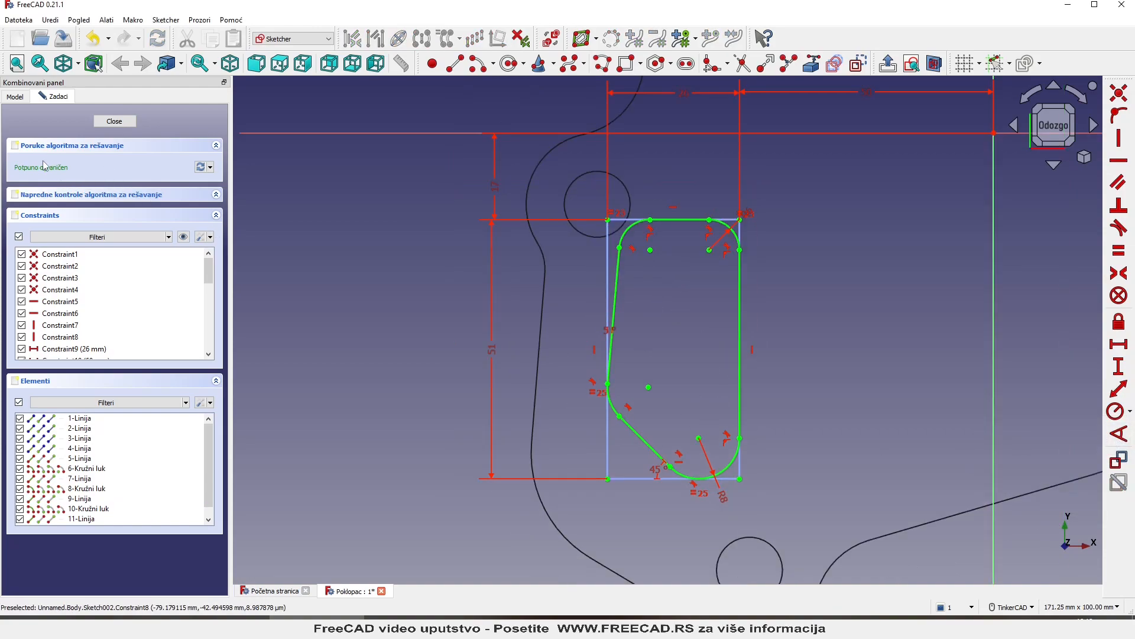
pyautogui.scroll(-2, 516, 335)
pyautogui.scroll(1, 573, 336)
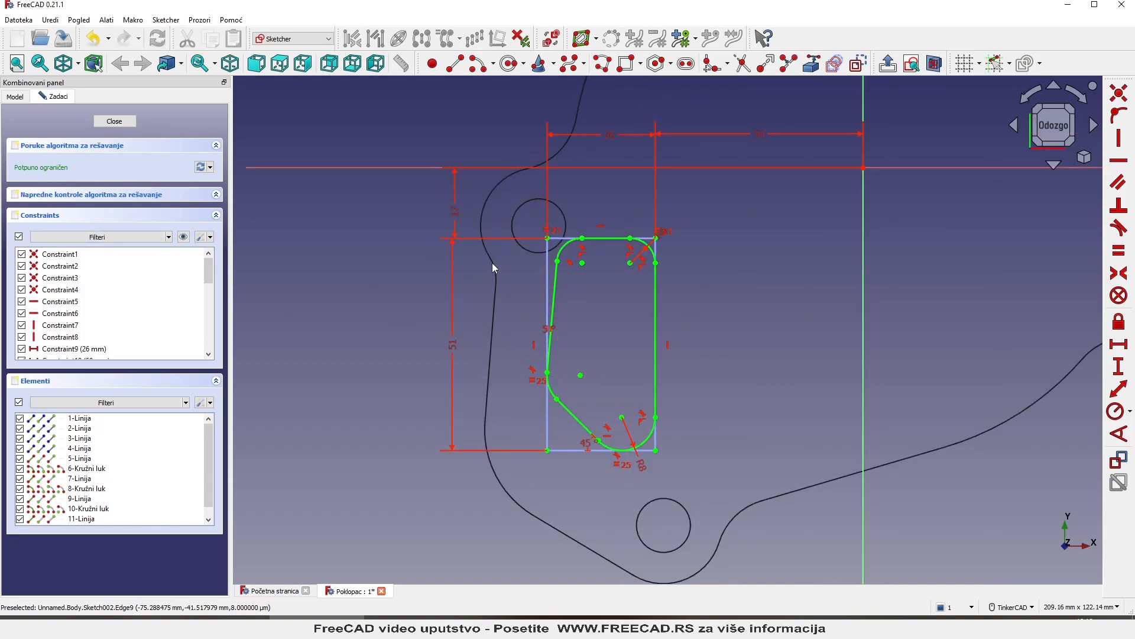
pyautogui.doubleClick(456, 212)
pyautogui.write('27')
pyautogui.press('Return')
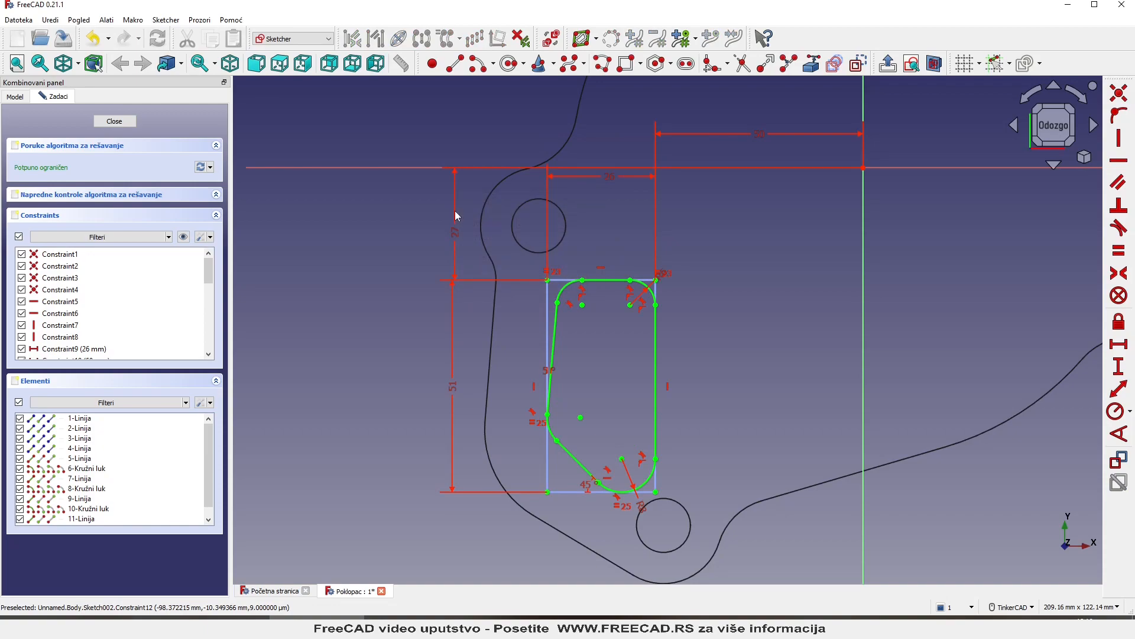
# - Finish the cut-out profile sketch and display the plate shaded with visible edges (Vidljive ivice sa senčenjem)
pyautogui.scroll(-2, 519, 239)
pyautogui.scroll(2, 474, 276)
pyautogui.scroll(-2, 474, 275)
pyautogui.scroll(2, 473, 322)
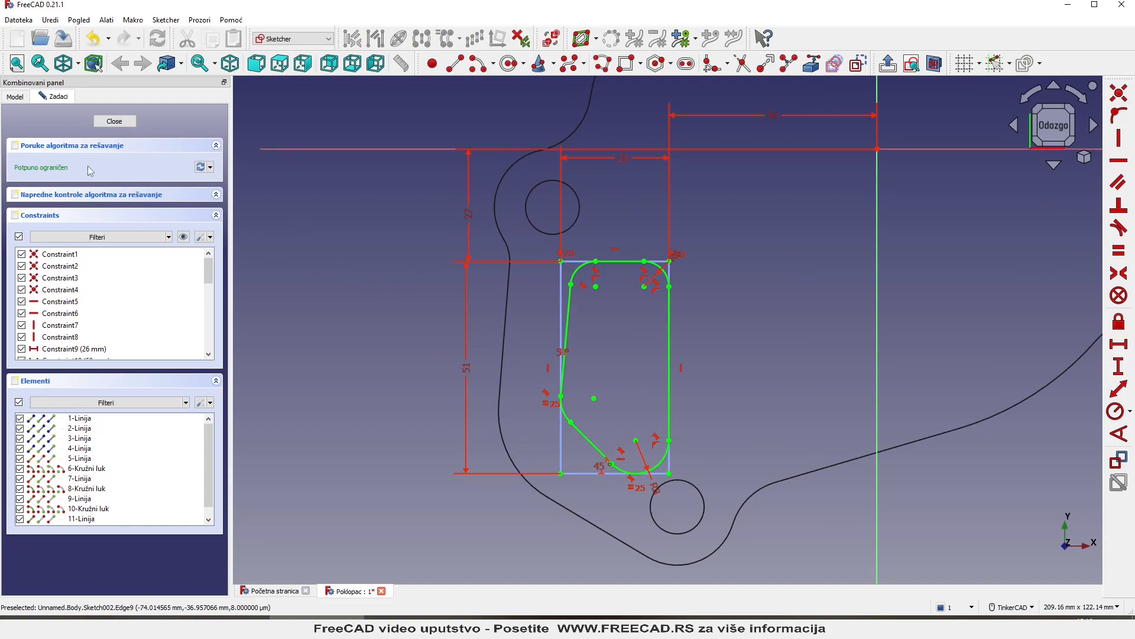
pyautogui.click(123, 121)
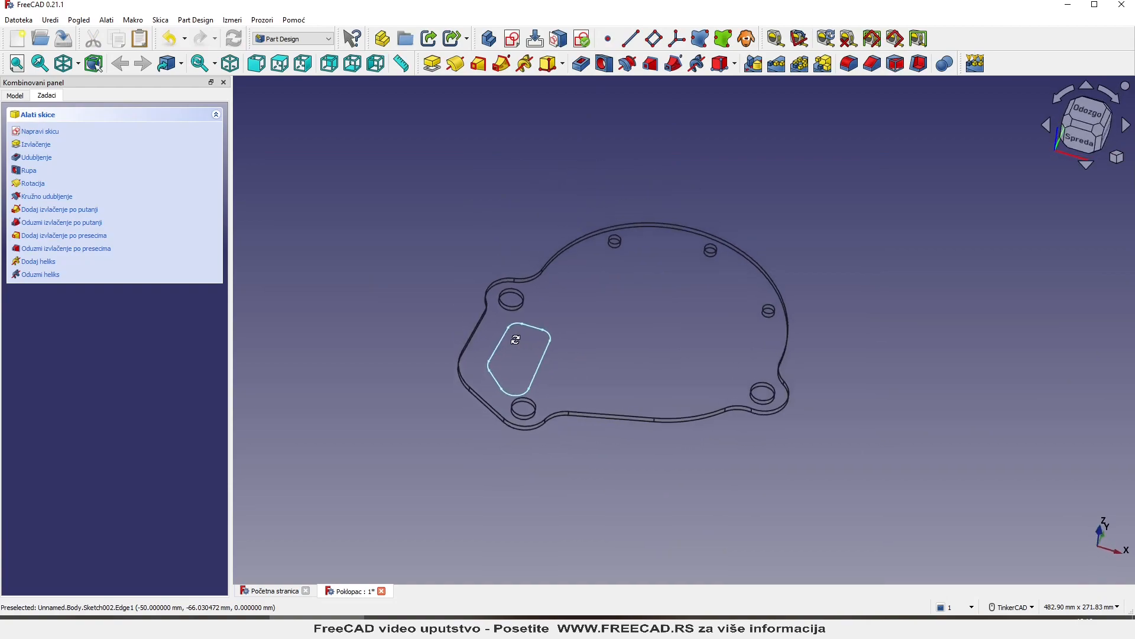
pyautogui.click(75, 64)
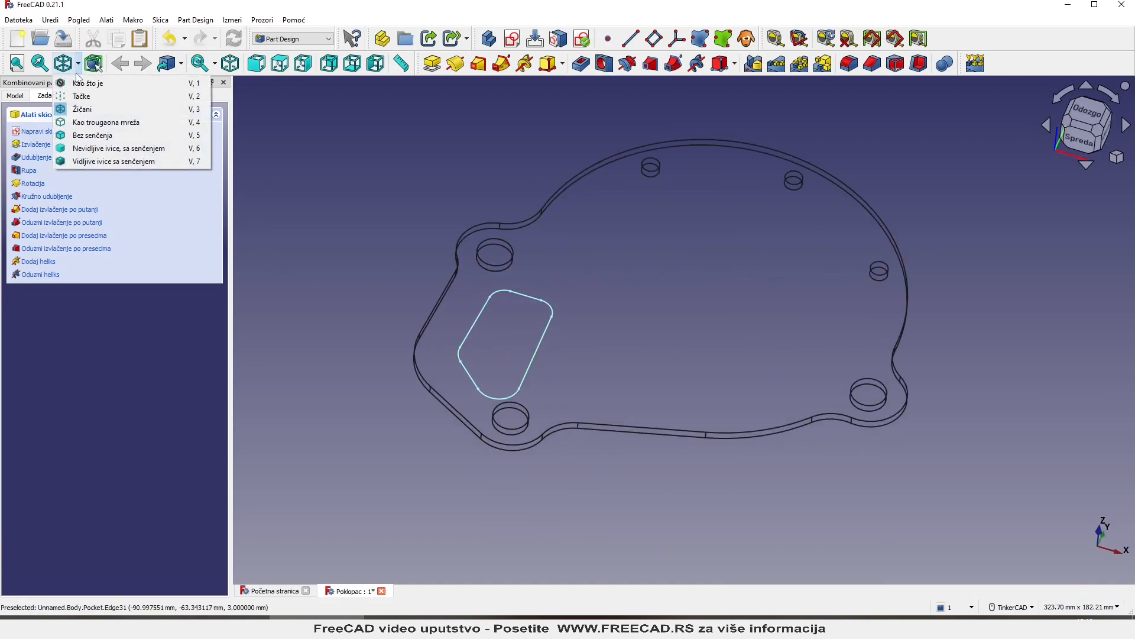
pyautogui.click(95, 162)
pyautogui.scroll(2, 401, 337)
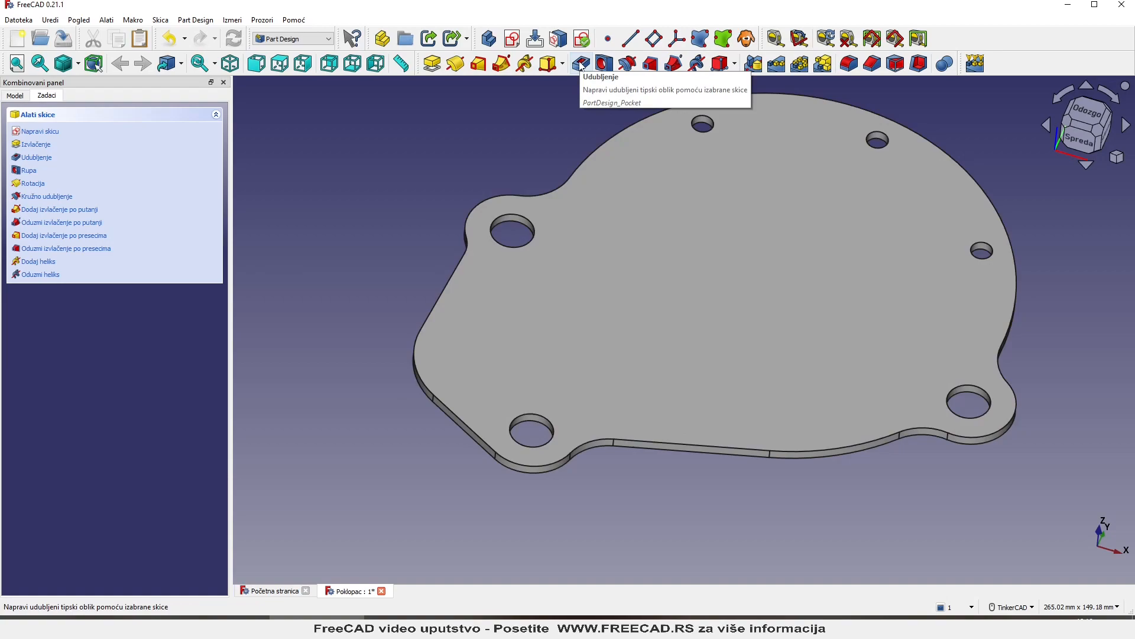
# - Cut the rounded profile through the whole plate with a Pocket of type Kroz sve in the reversed direction
pyautogui.click(581, 64)
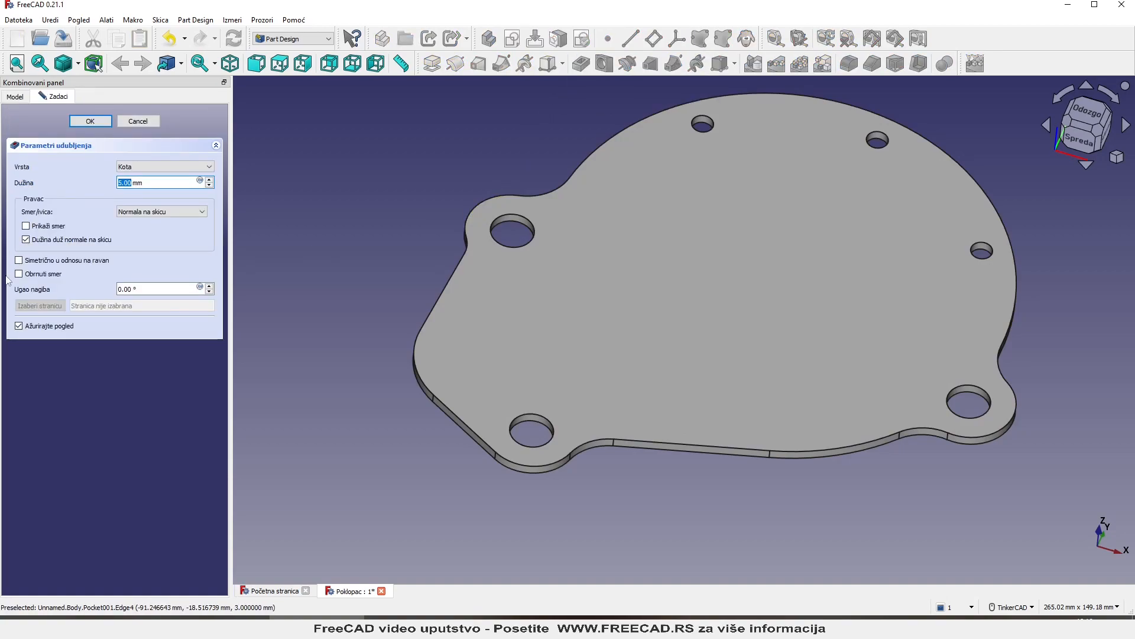
pyautogui.click(19, 274)
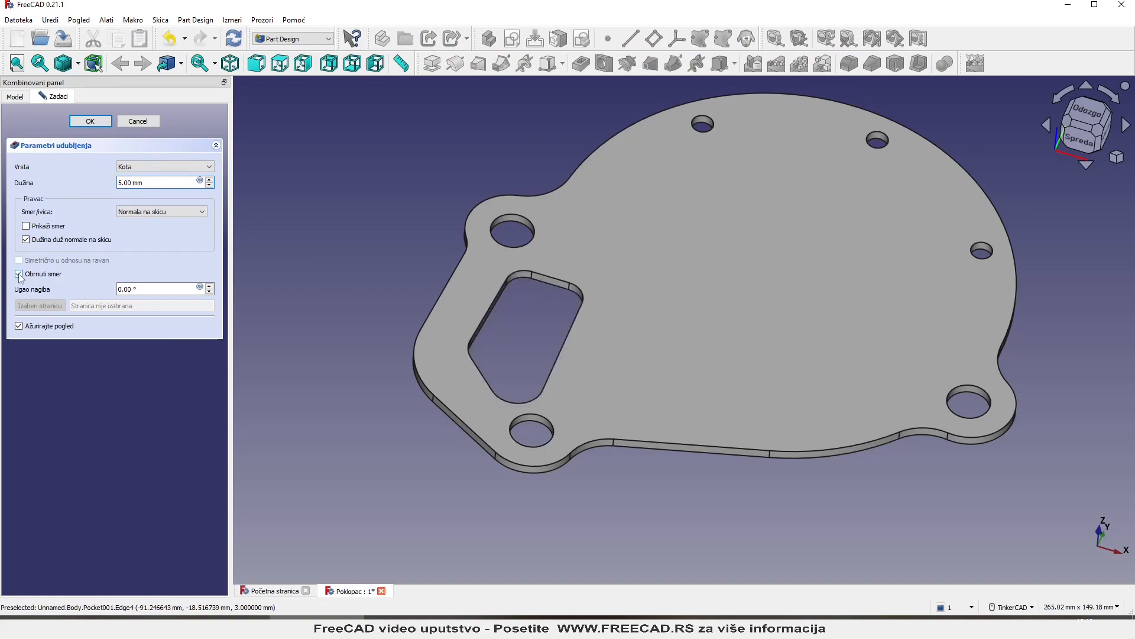
pyautogui.click(148, 167)
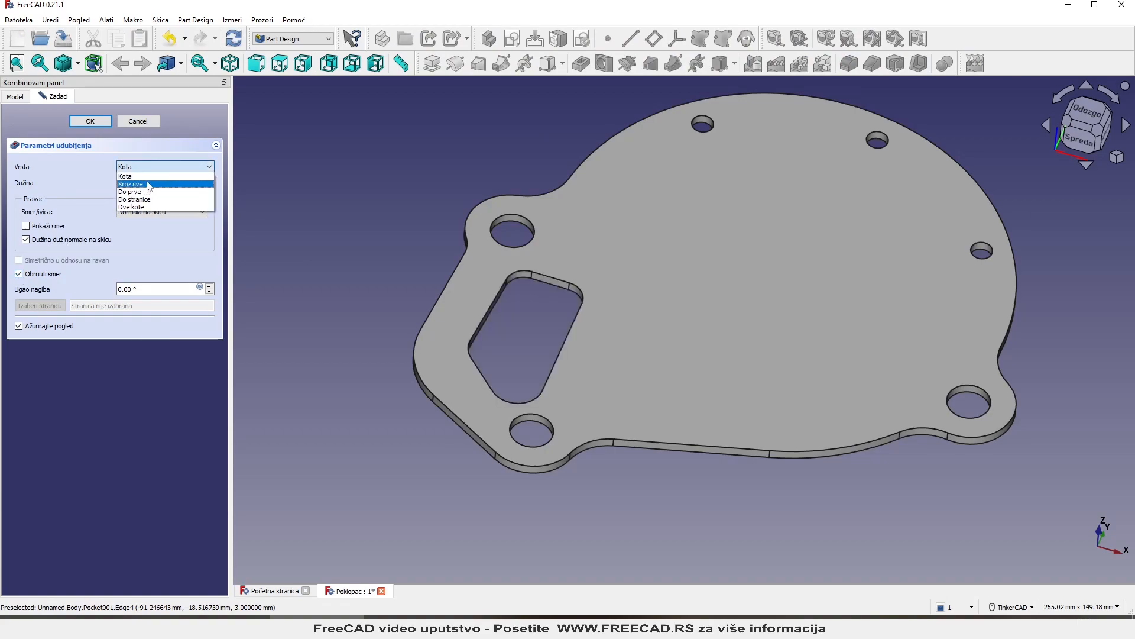
pyautogui.click(148, 184)
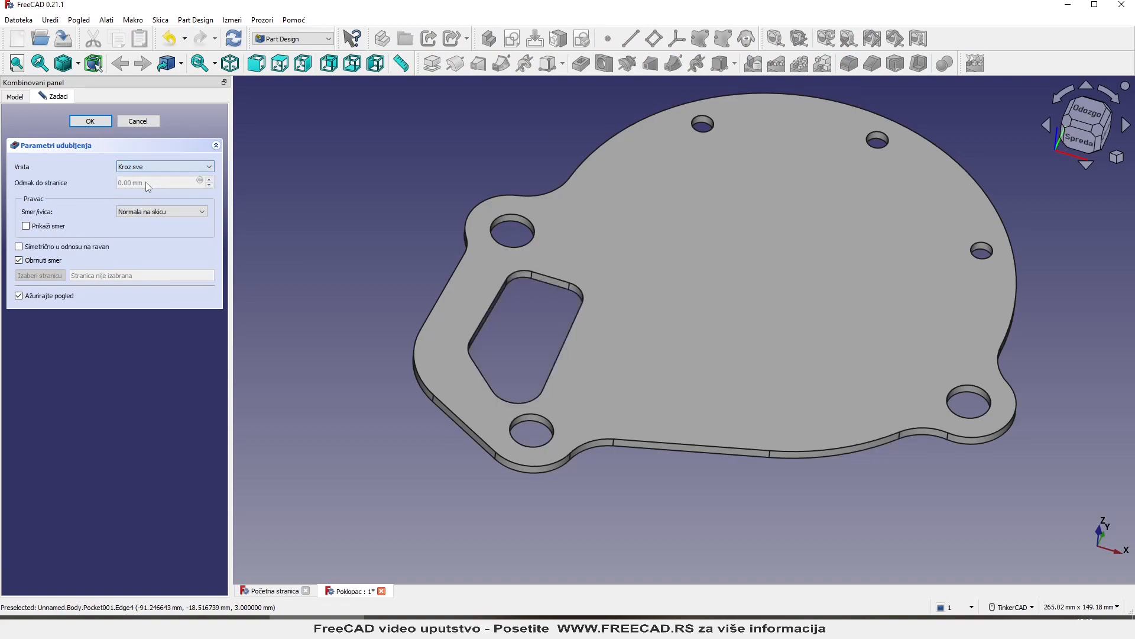
pyautogui.click(90, 121)
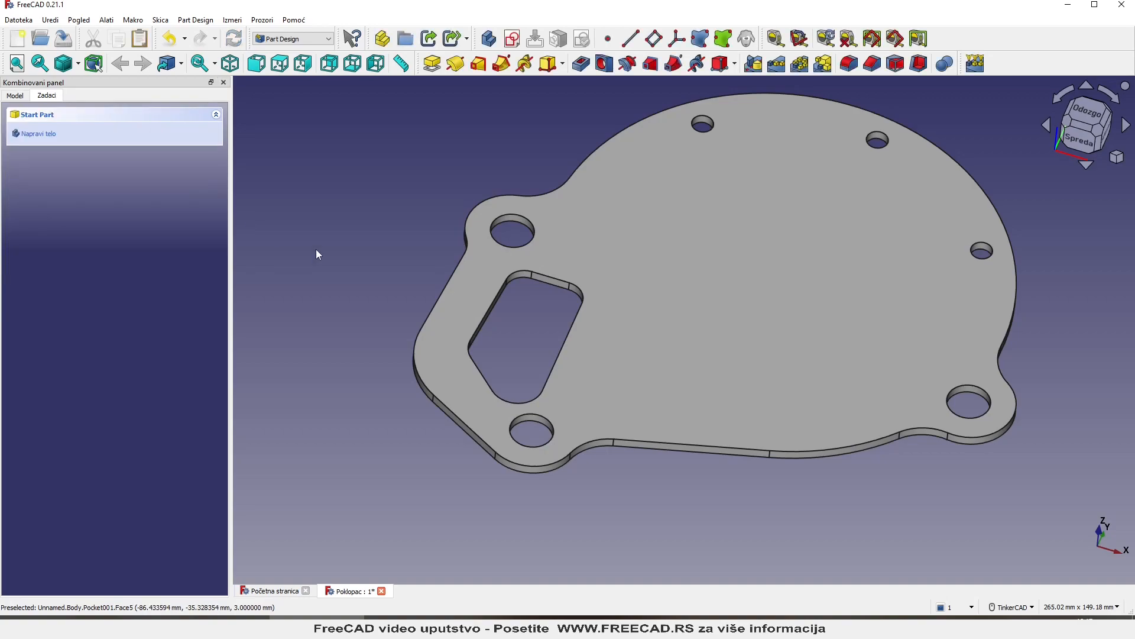
# - Set the body's display material to Srebro
pyautogui.scroll(-3, 400, 284)
pyautogui.scroll(2, 413, 275)
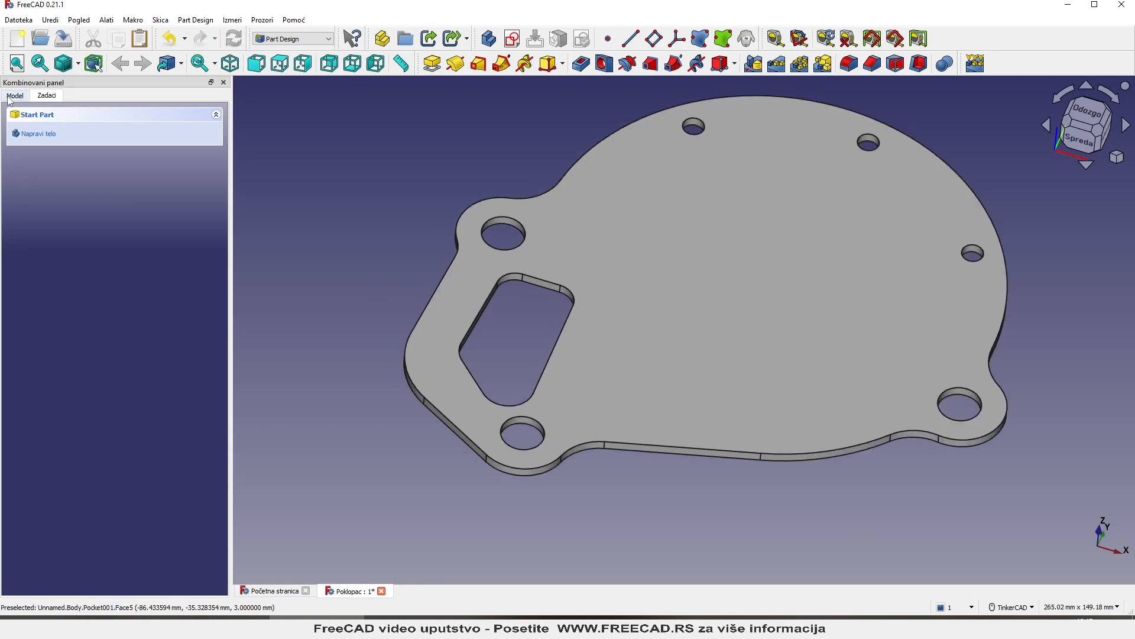
pyautogui.click(10, 97)
pyautogui.scroll(-2, 513, 380)
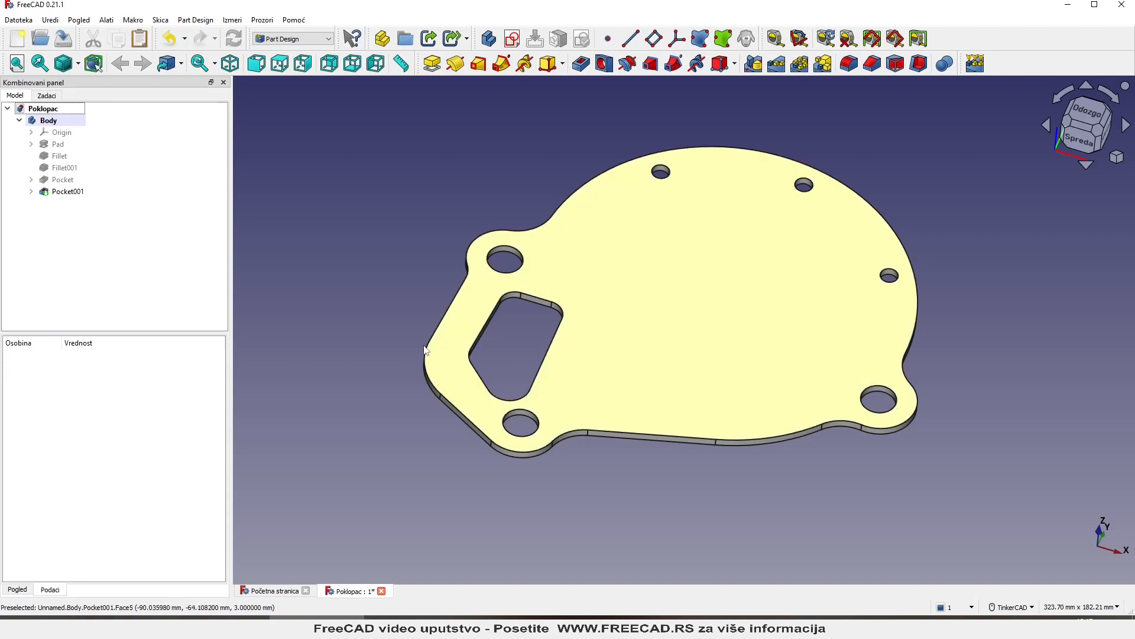
pyautogui.click(49, 120)
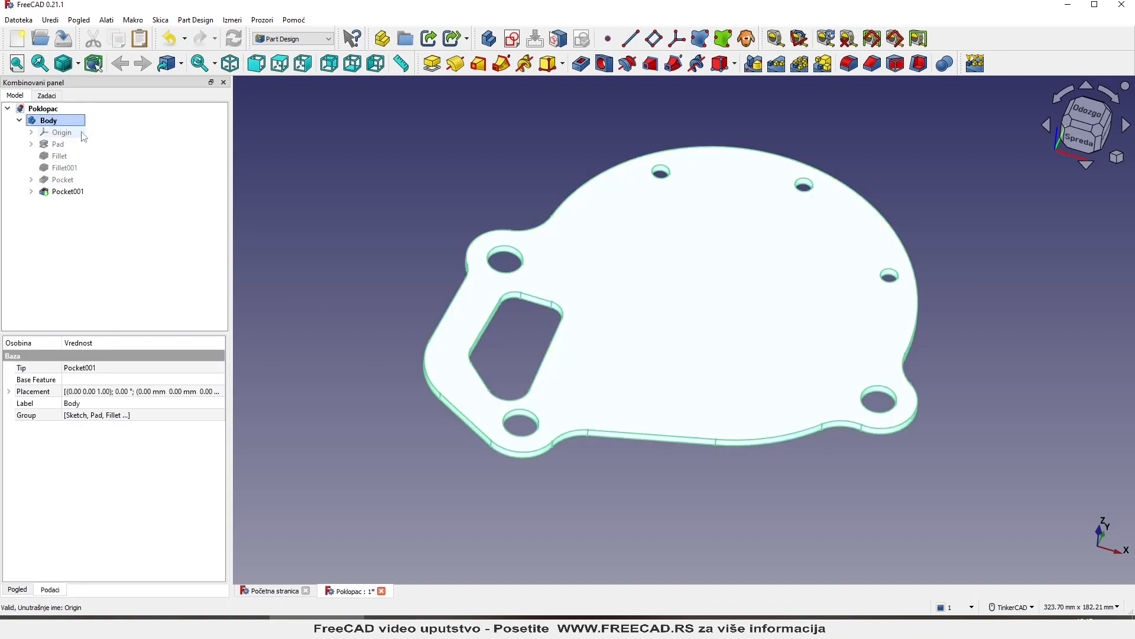
pyautogui.rightClick(57, 122)
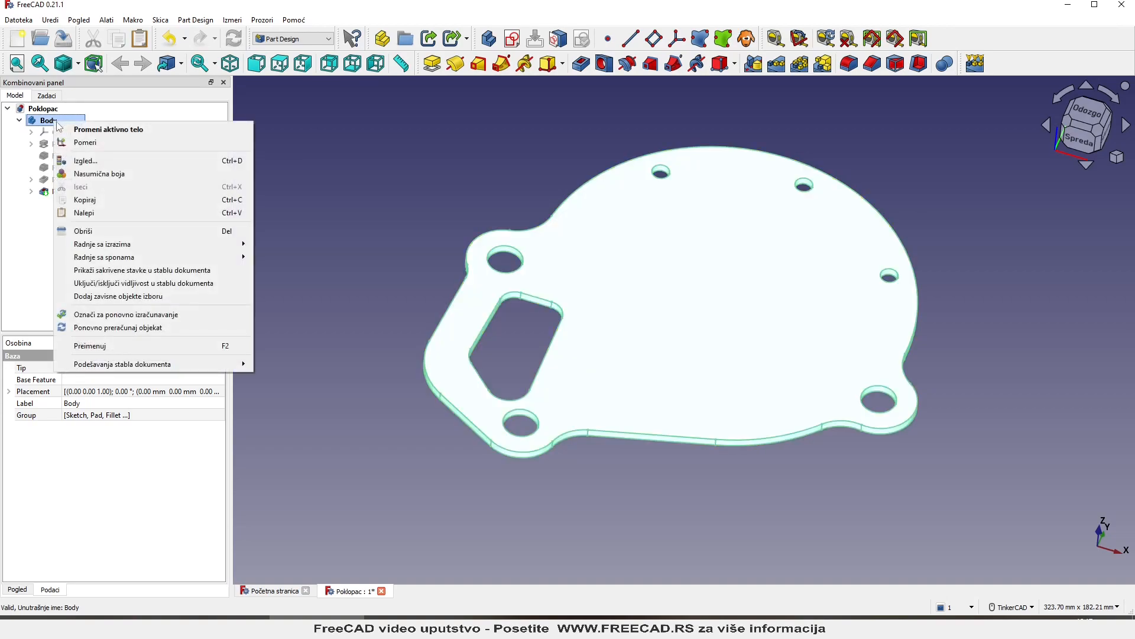
pyautogui.click(85, 160)
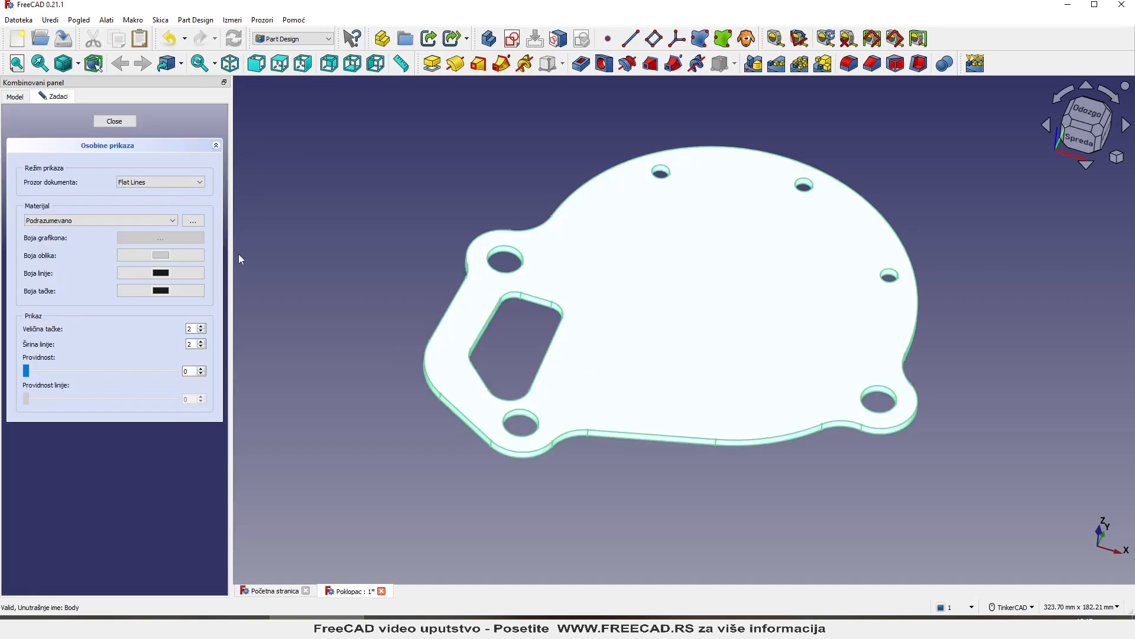
pyautogui.click(141, 220)
pyautogui.scroll(-3, 89, 266)
pyautogui.scroll(-1, 87, 269)
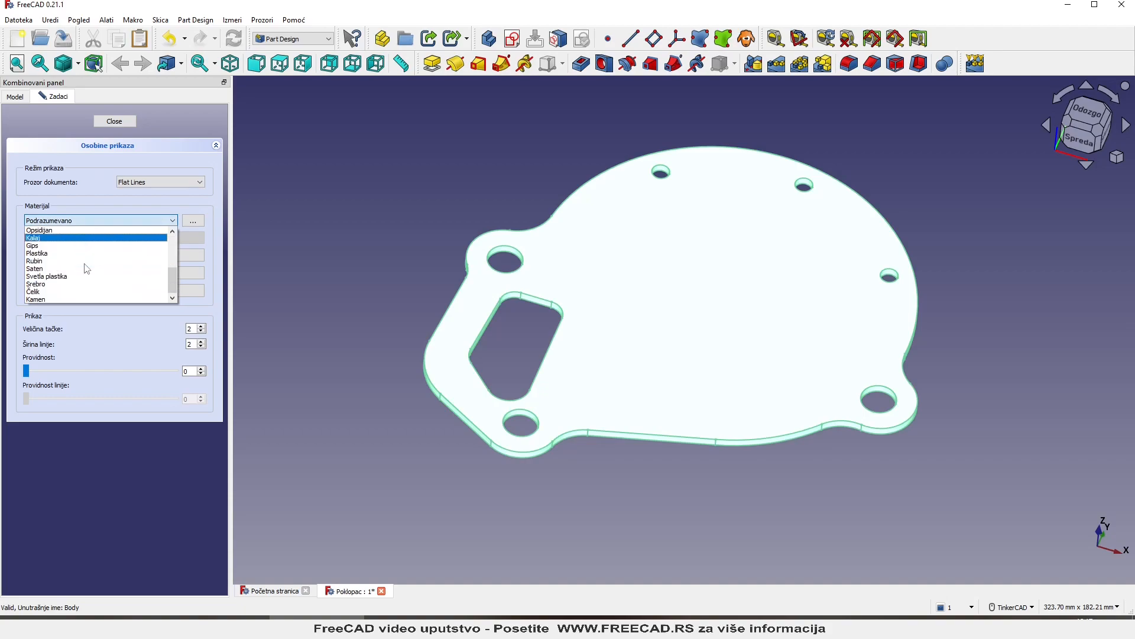
pyautogui.click(63, 290)
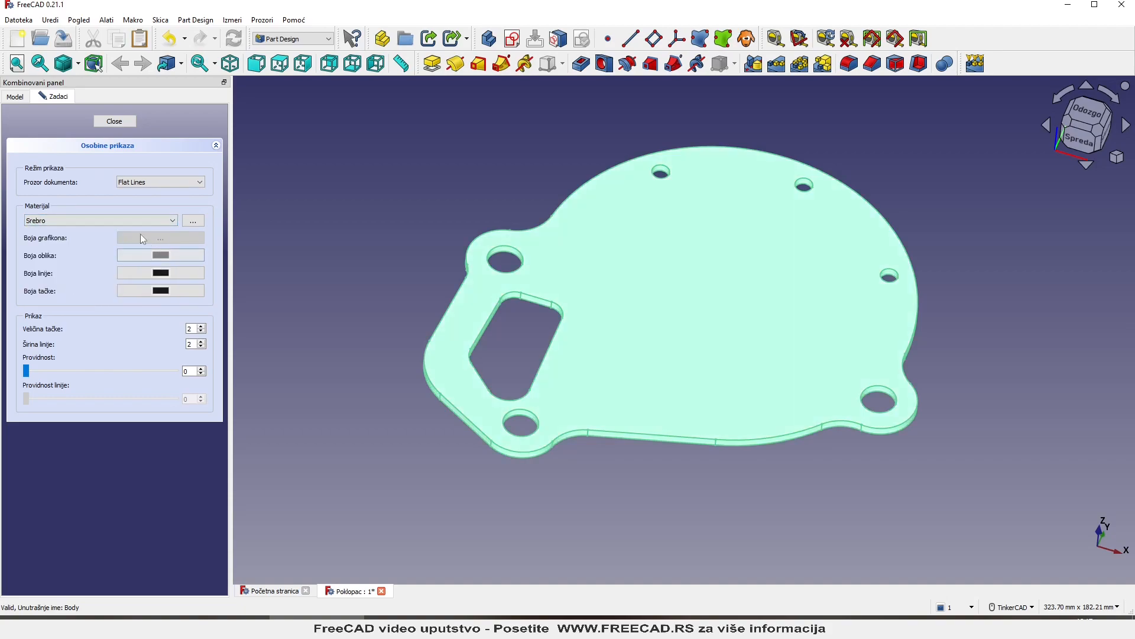
pyautogui.click(121, 123)
pyautogui.click(330, 218)
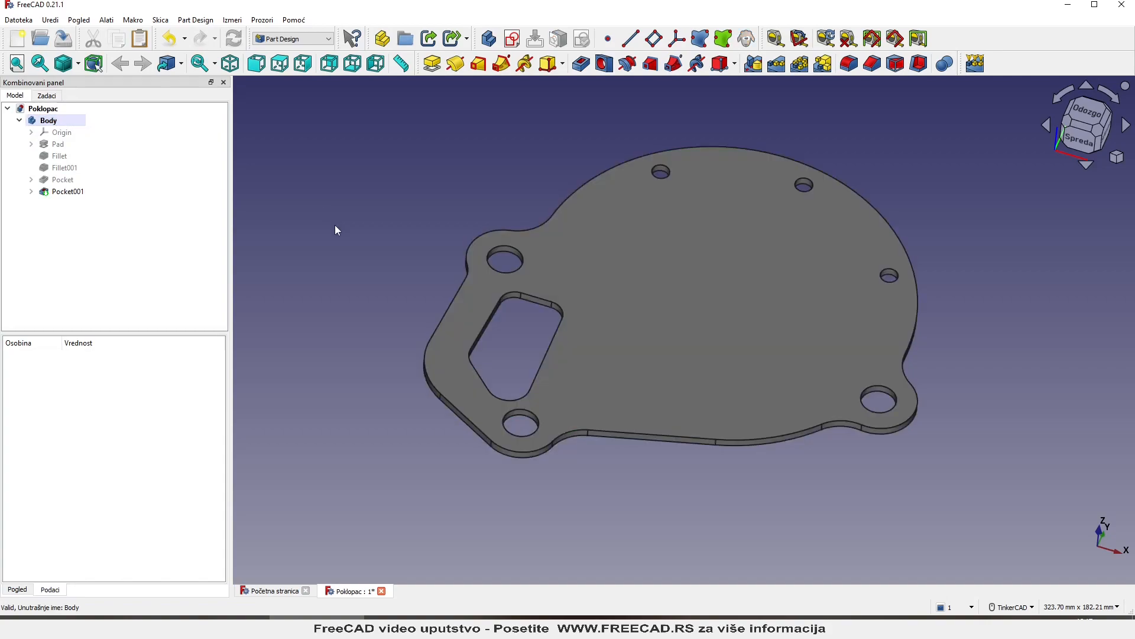
# - Set the ambient colour (Boja okoline) of the body's material to light grey #e1e1e1
pyautogui.scroll(-1, 334, 225)
pyautogui.scroll(2, 357, 216)
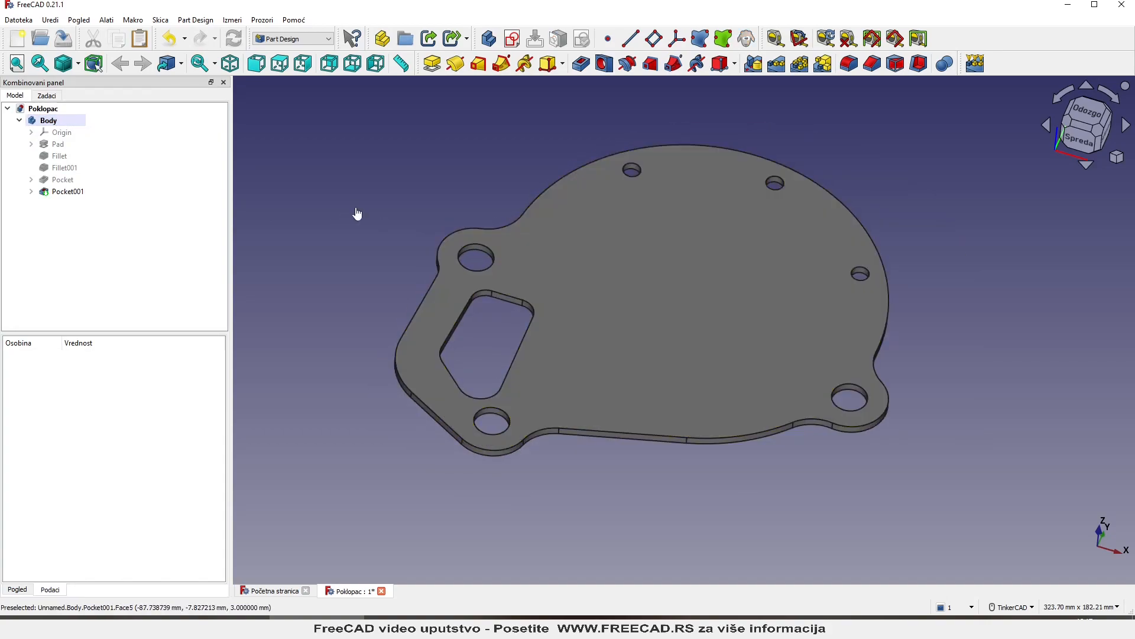
pyautogui.rightClick(46, 122)
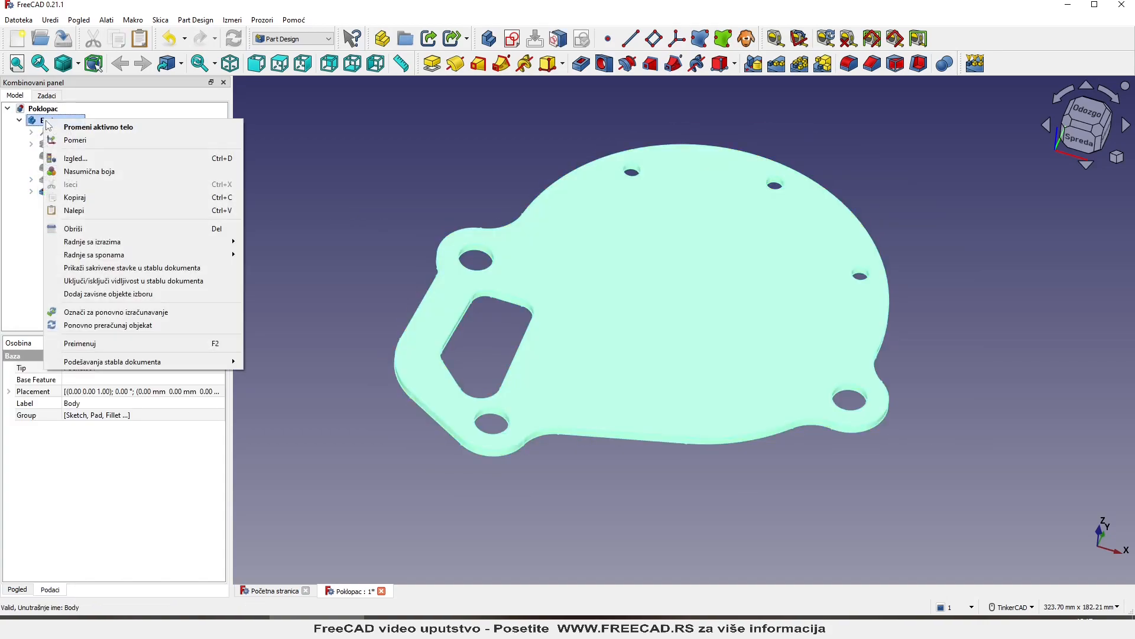
pyautogui.click(76, 158)
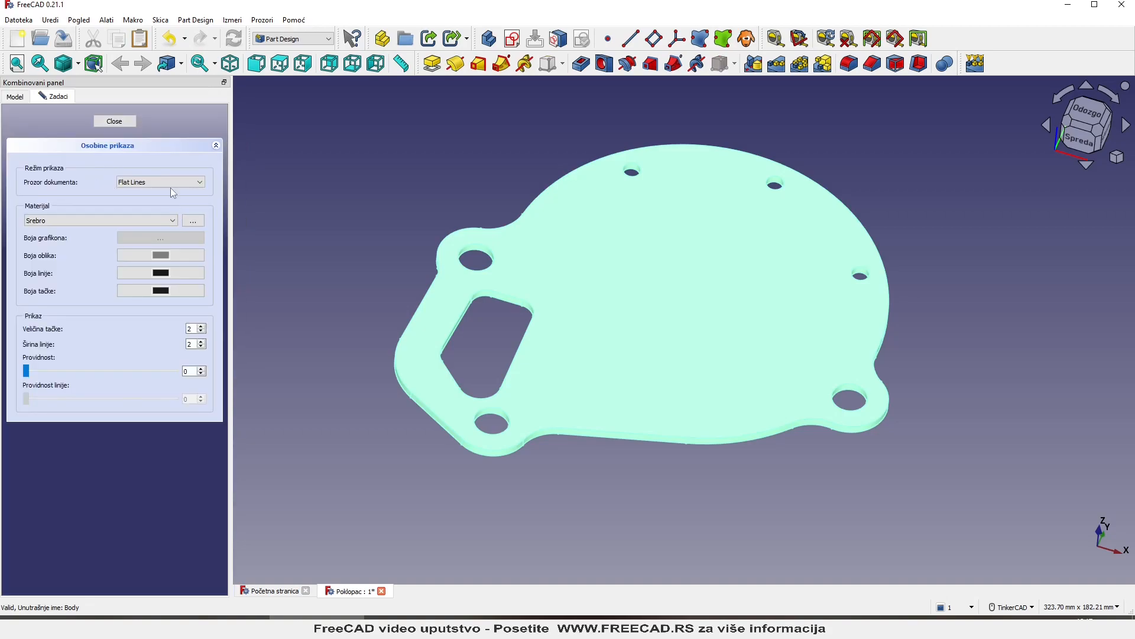
pyautogui.click(193, 221)
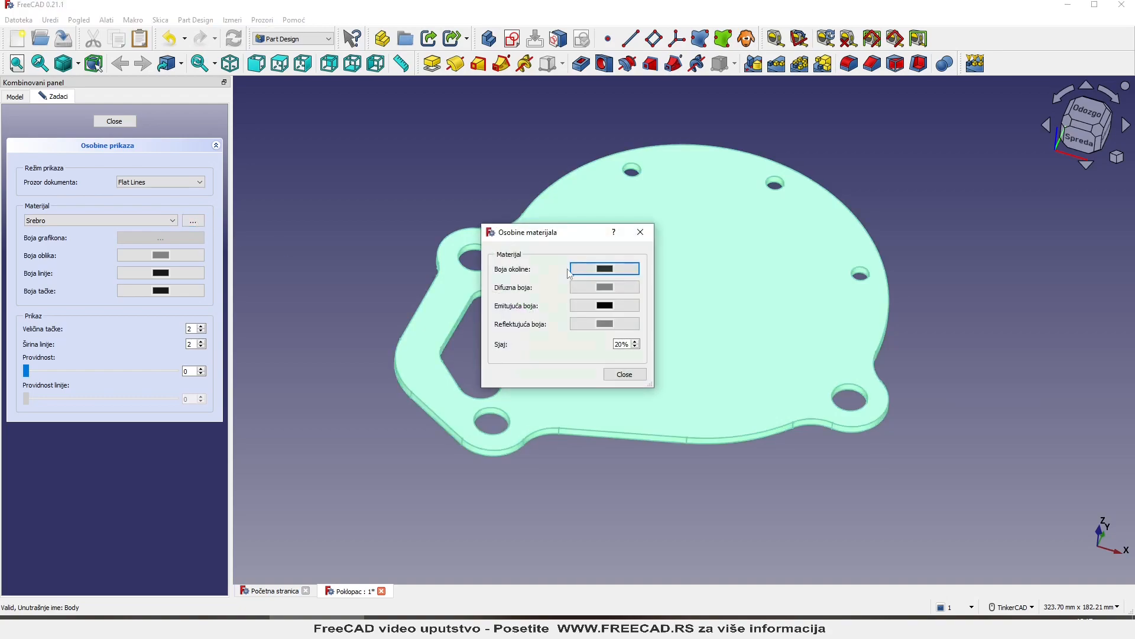
pyautogui.click(621, 273)
pyautogui.click(704, 227)
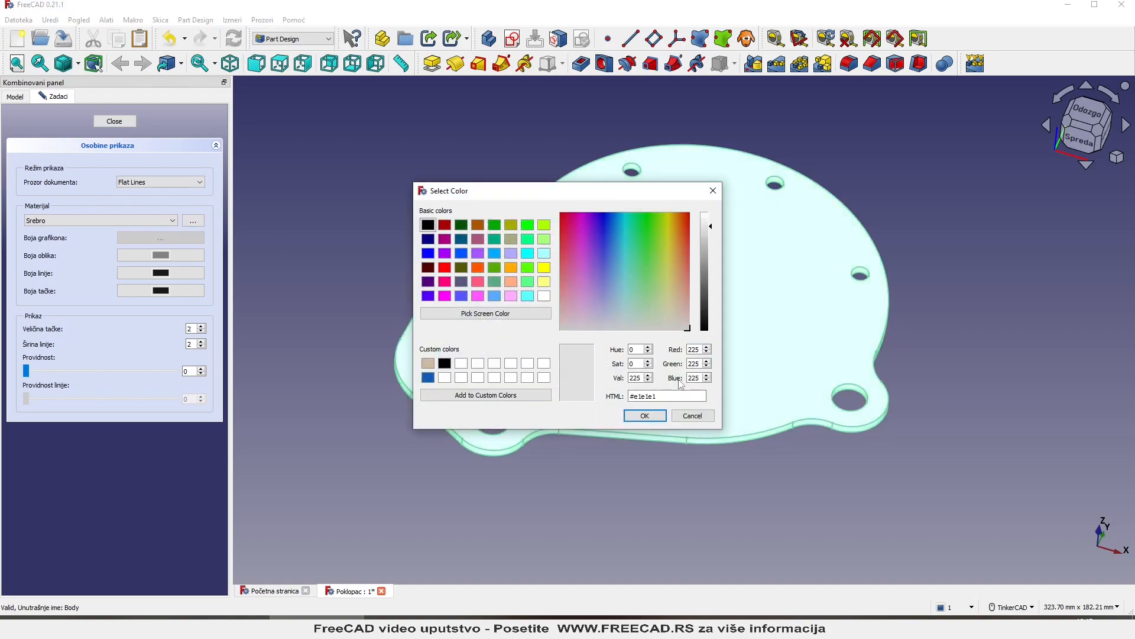
pyautogui.click(645, 416)
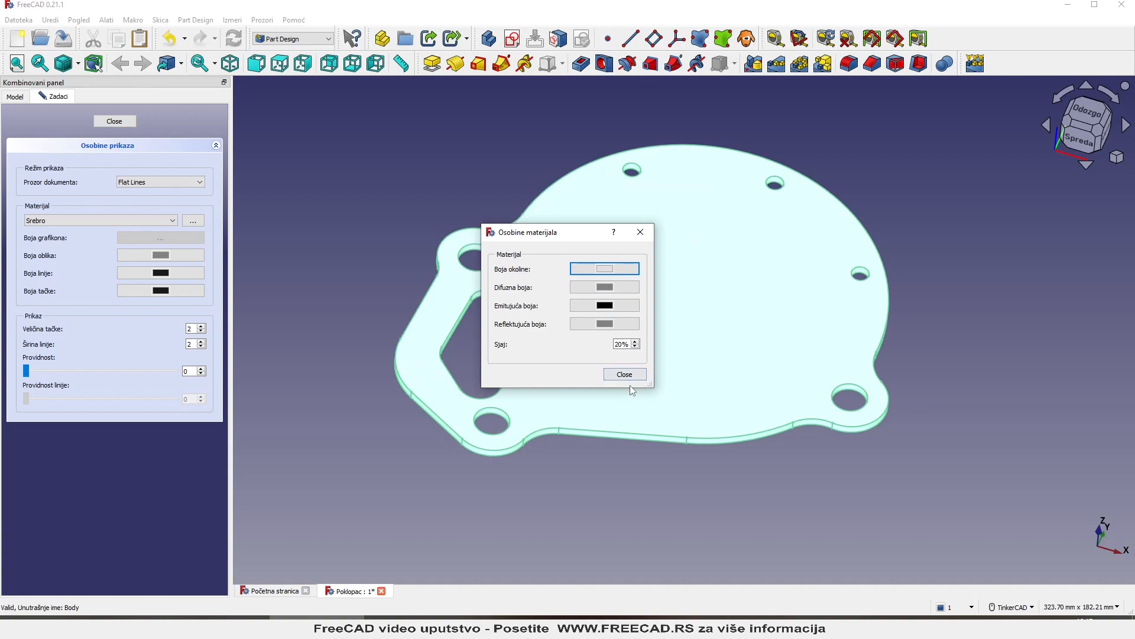
pyautogui.click(626, 375)
pyautogui.click(122, 122)
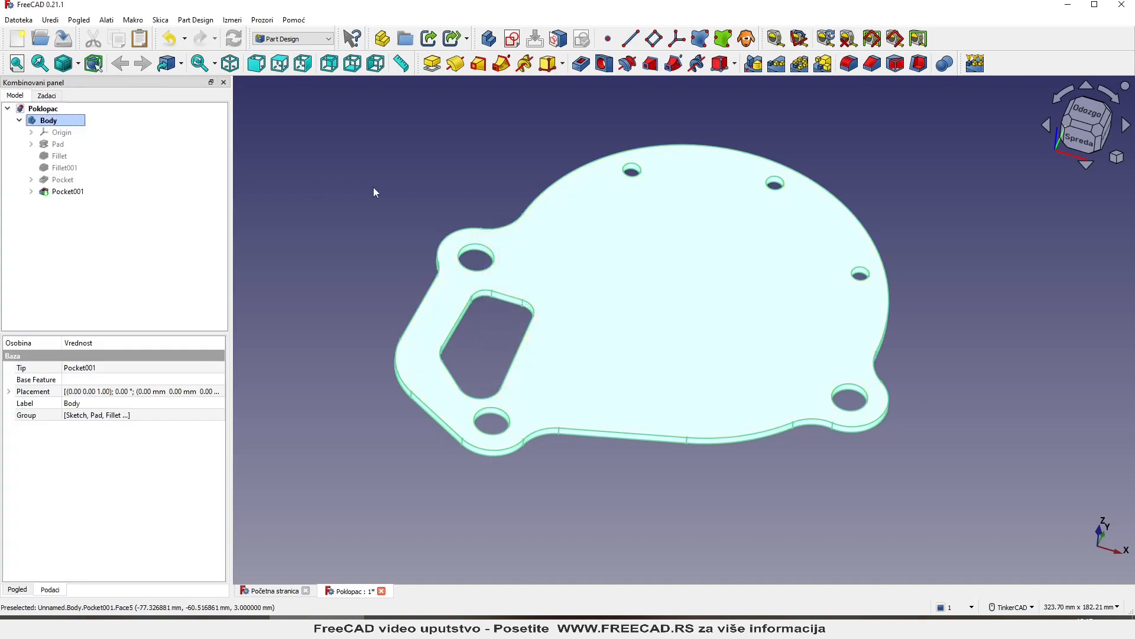
pyautogui.click(374, 187)
# - Examine the finished cover plate, its holes and the rounded cut-out from several angles and distances
pyautogui.scroll(-1, 480, 282)
pyautogui.scroll(1, 391, 258)
pyautogui.moveTo(365, 258); pyautogui.dragTo(378, 295, button='right')
pyautogui.scroll(-3, 524, 322)
pyautogui.scroll(3, 510, 287)
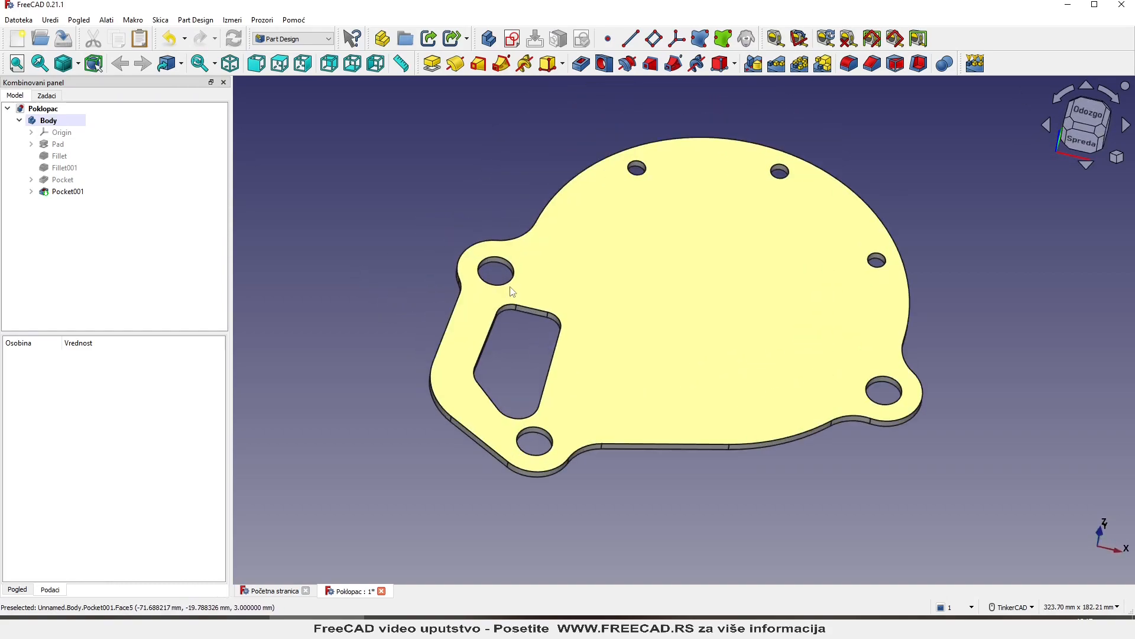
pyautogui.scroll(1, 512, 291)
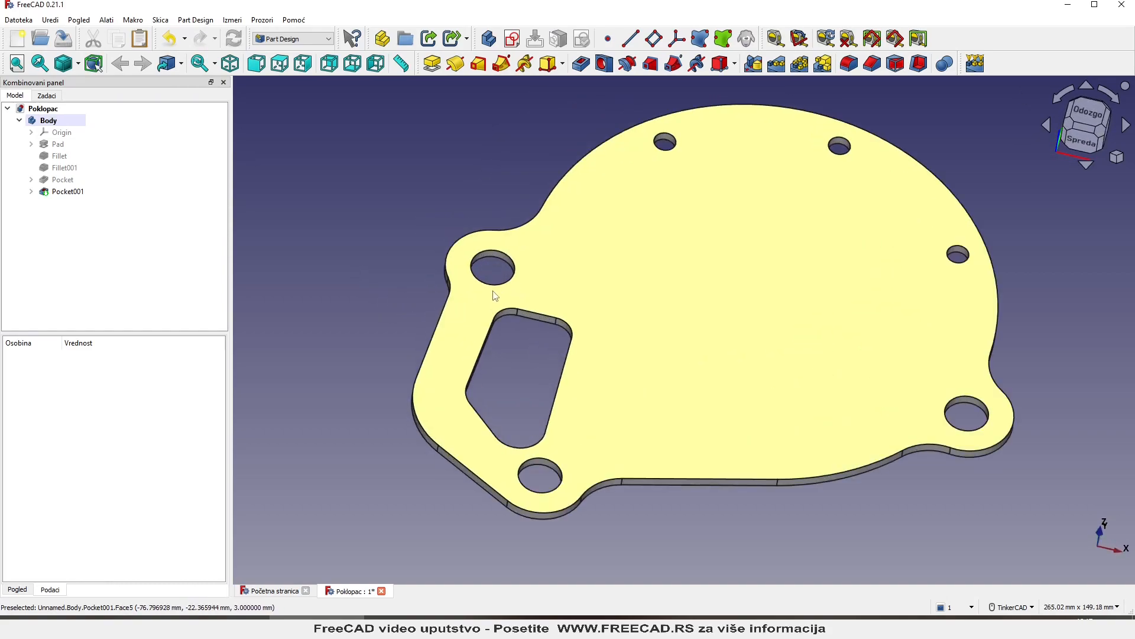
pyautogui.scroll(-1, 507, 280)
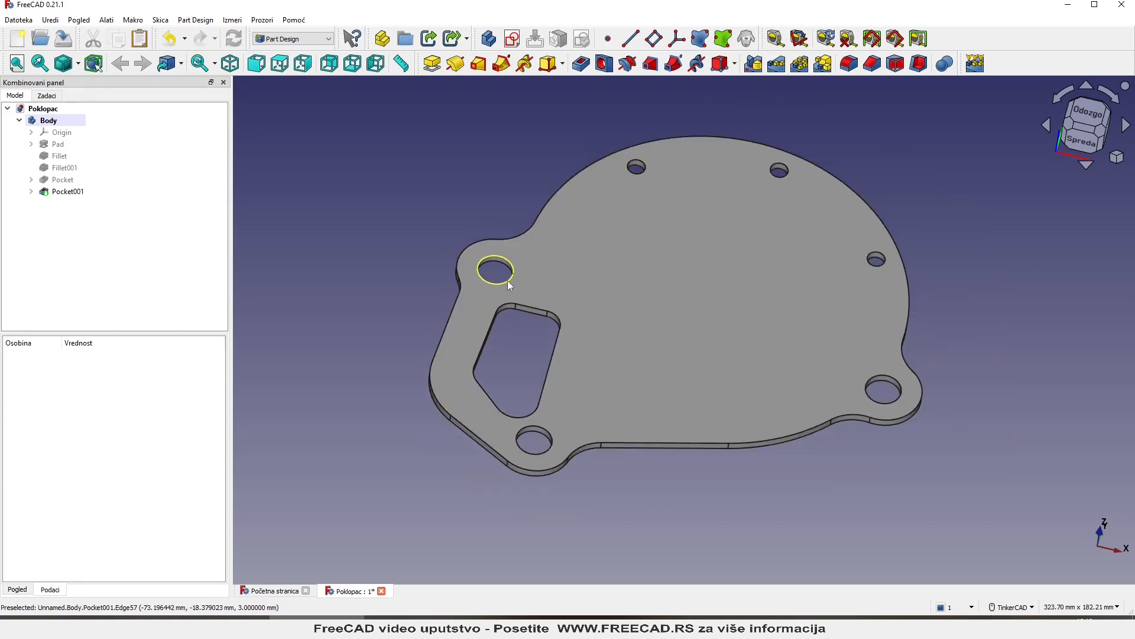
pyautogui.scroll(1, 535, 331)
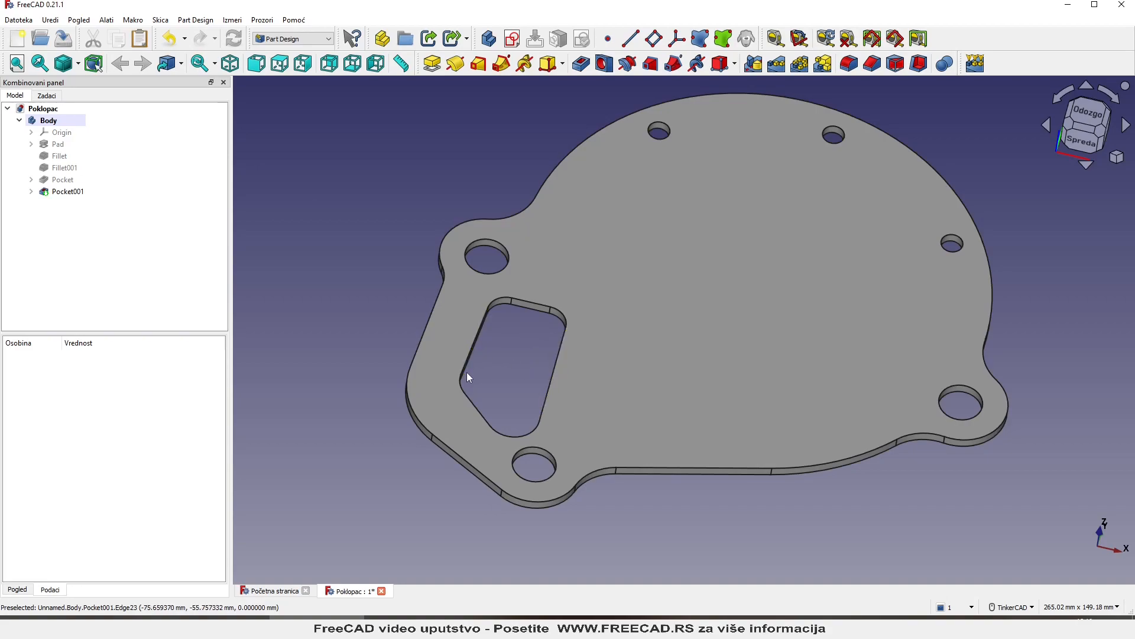
pyautogui.moveTo(474, 378); pyautogui.dragTo(523, 375, button='right')
pyautogui.scroll(-2, 526, 378)
pyautogui.scroll(3, 531, 381)
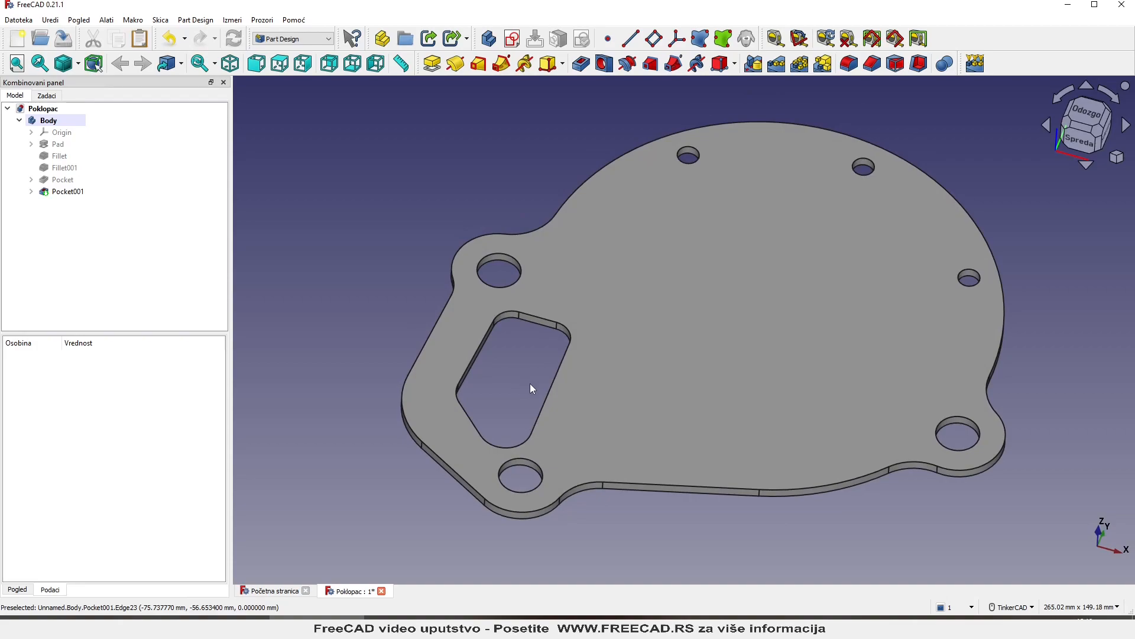
pyautogui.scroll(-1, 531, 388)
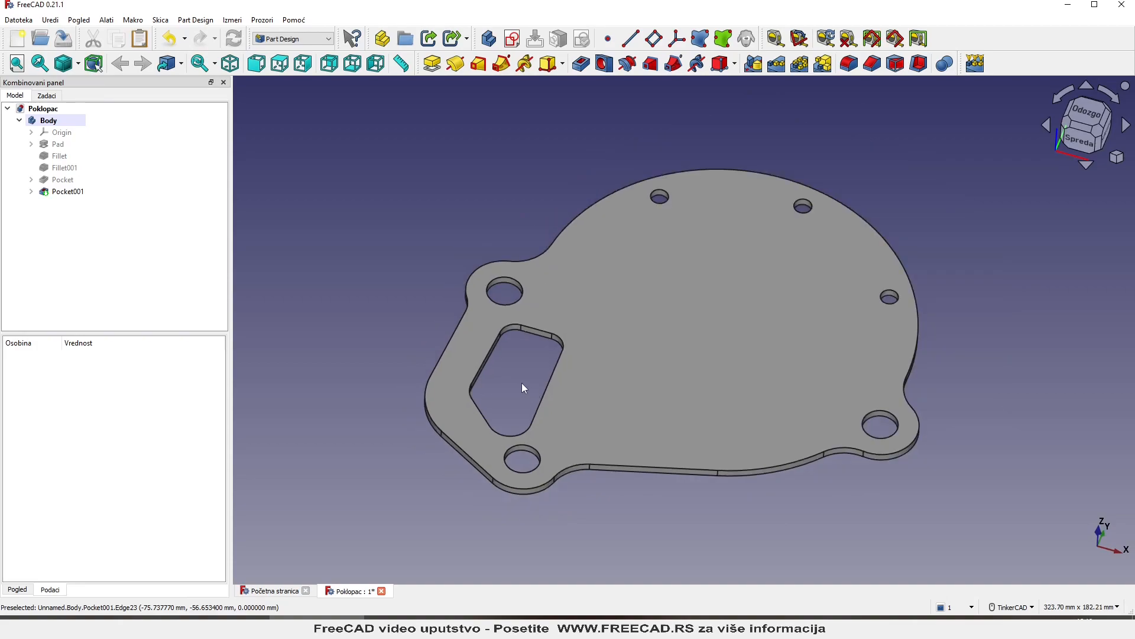